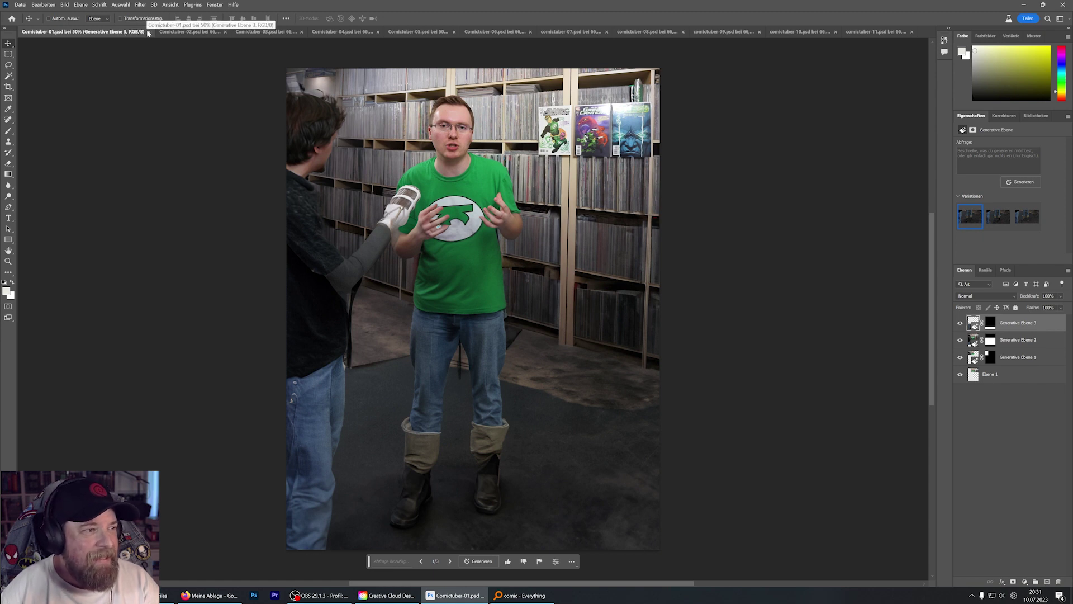
- Close the Comictuber-01 through Comictuber-05 tabs so comictuber-06 is on screen
left_click(147, 31)
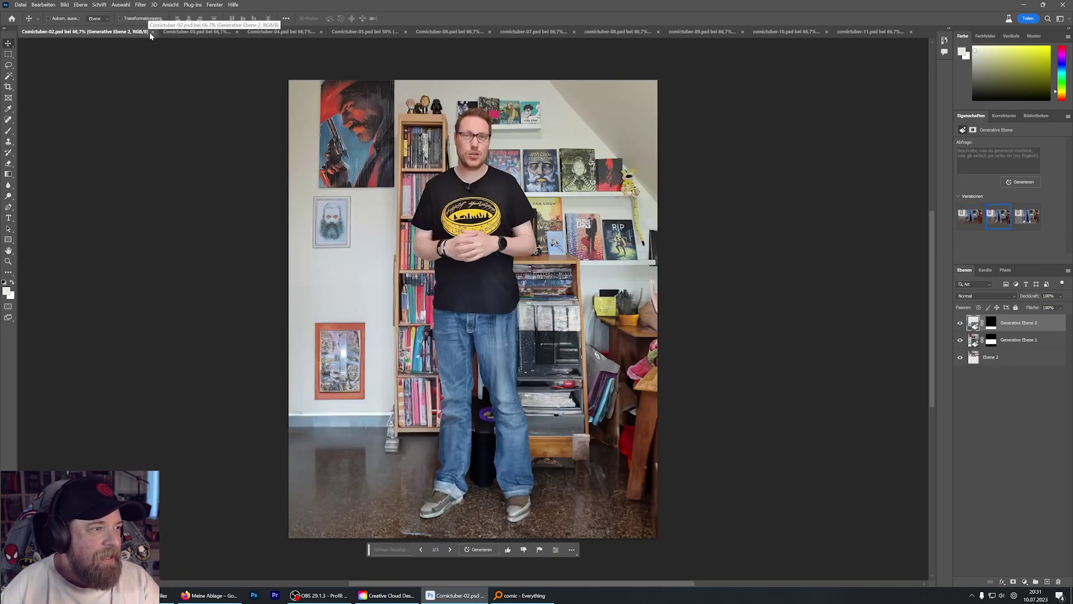
left_click(151, 33)
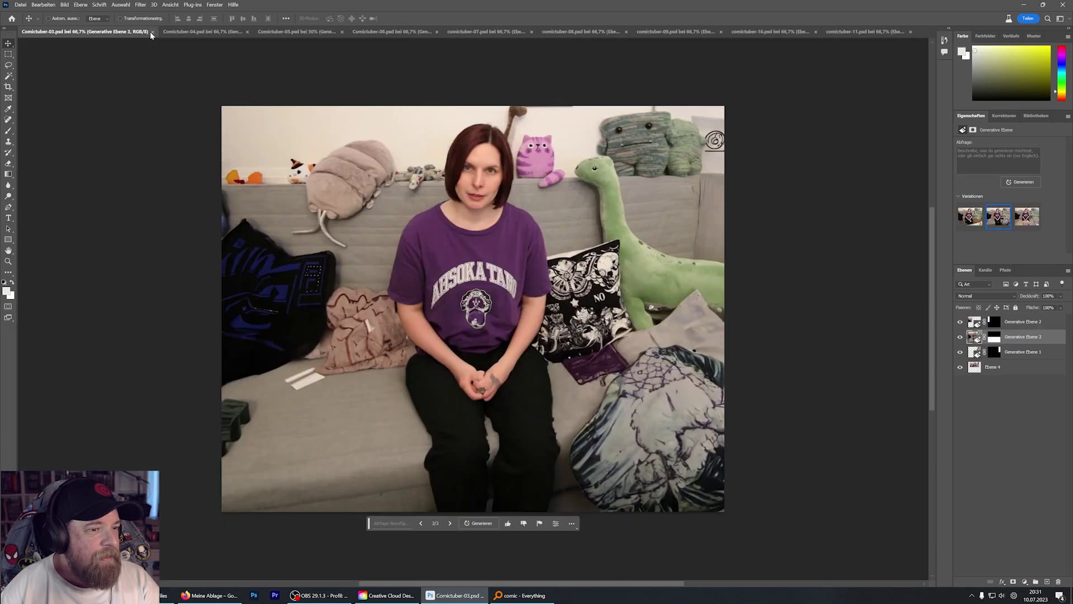
left_click(151, 33)
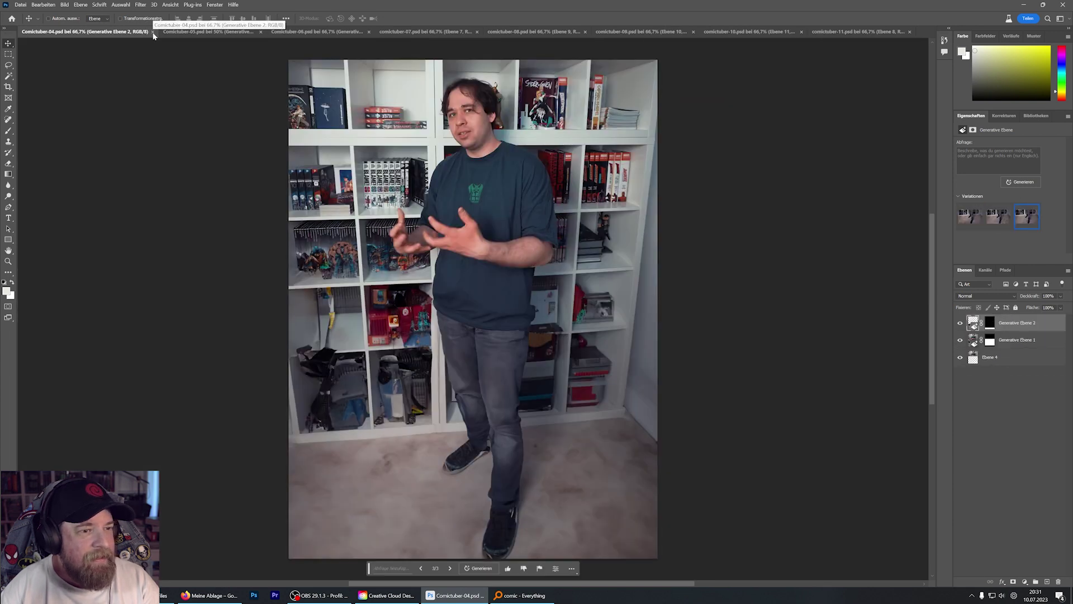
left_click(150, 32)
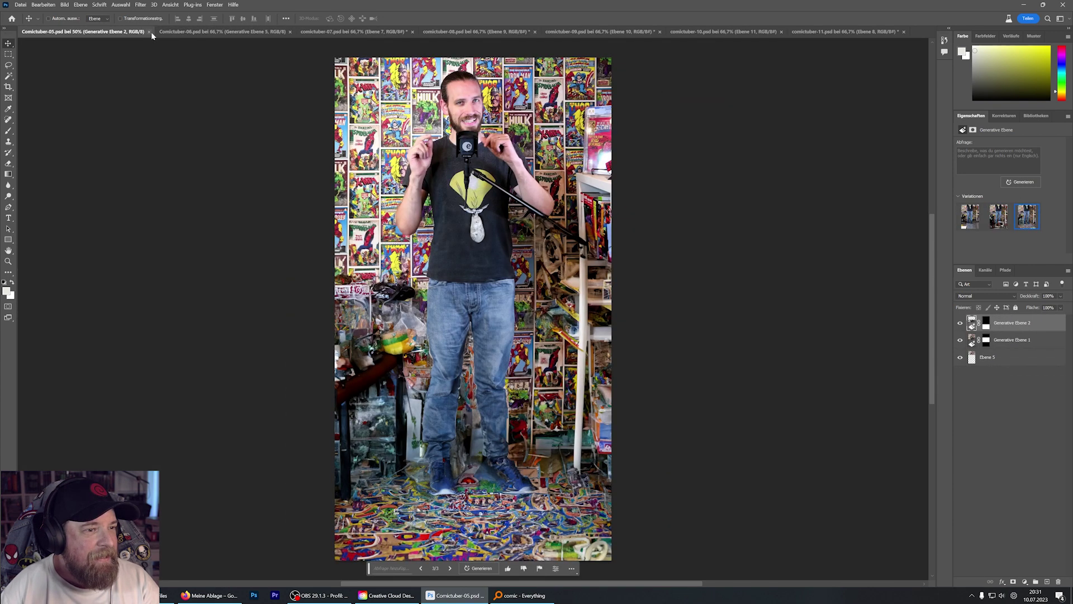
left_click(151, 32)
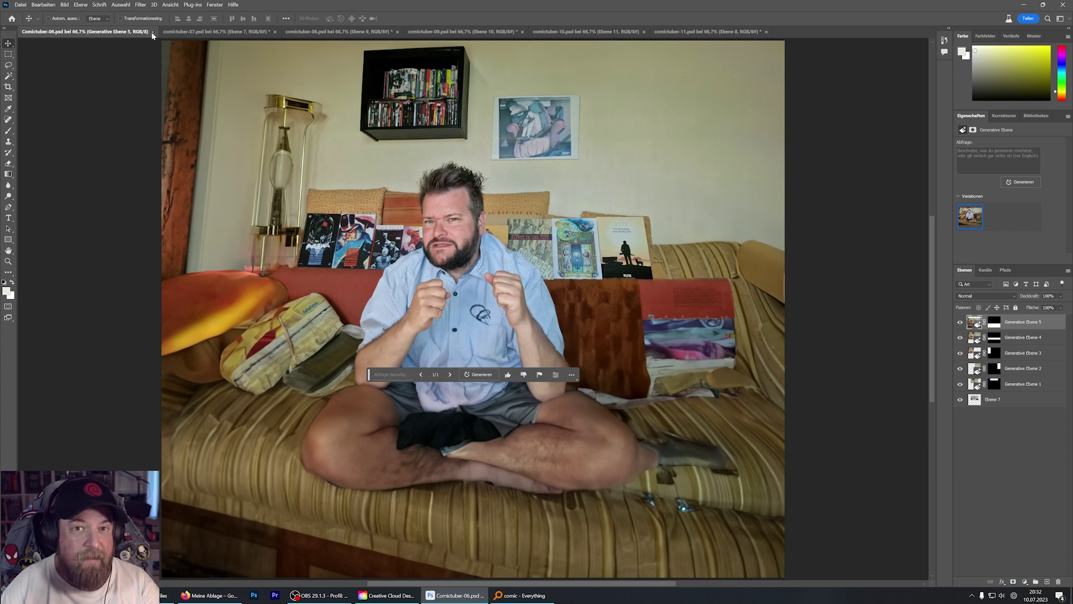
- Close comictuber-06 and zoom comictuber-07 out to 50% to see the whole photo
left_click(152, 31)
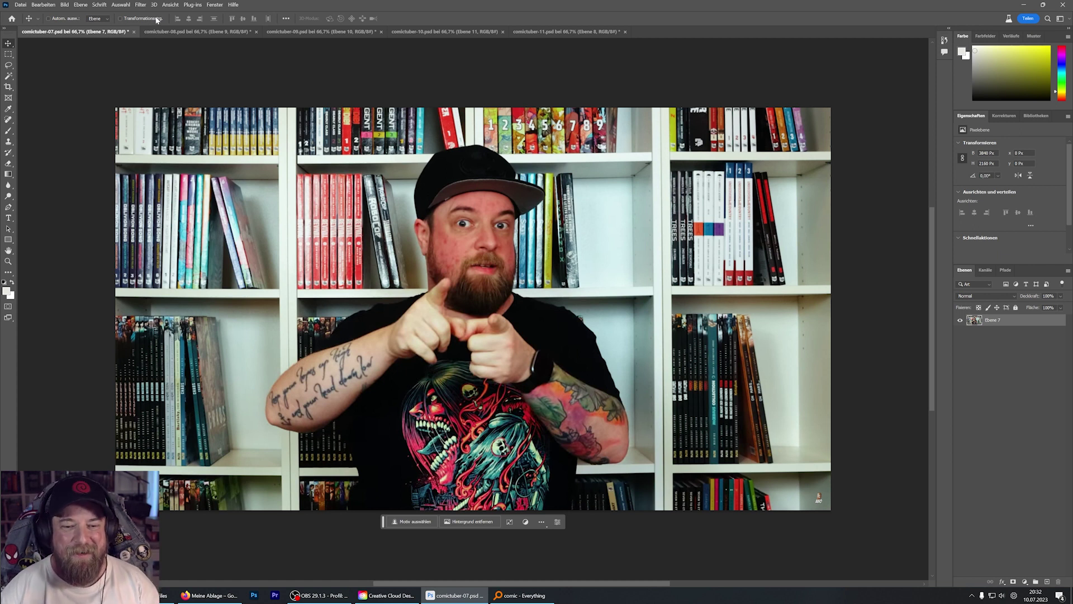
left_click(9, 262)
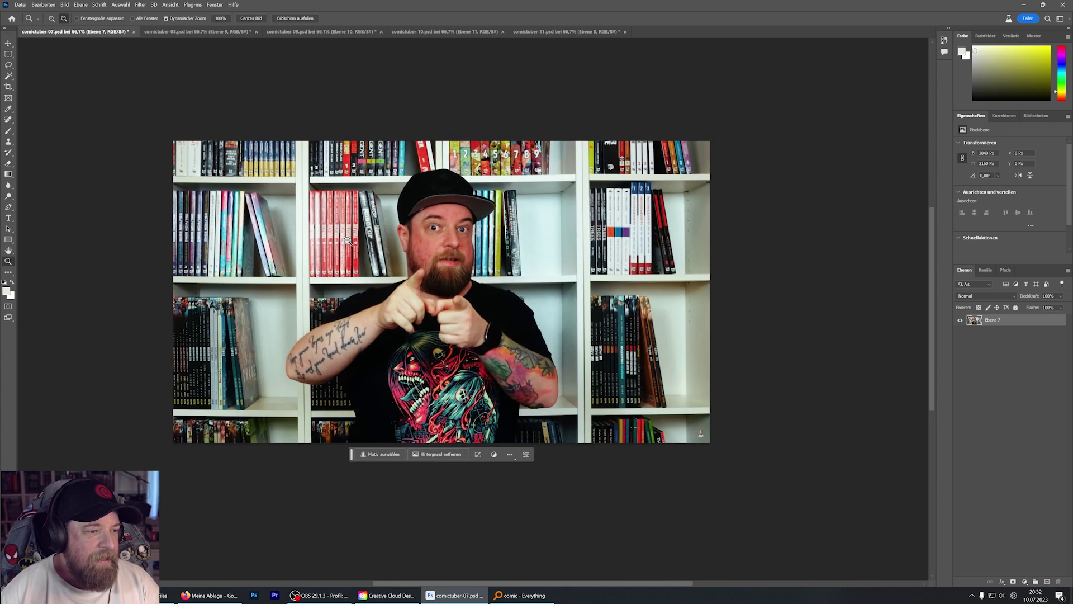
left_click(348, 240, "alt")
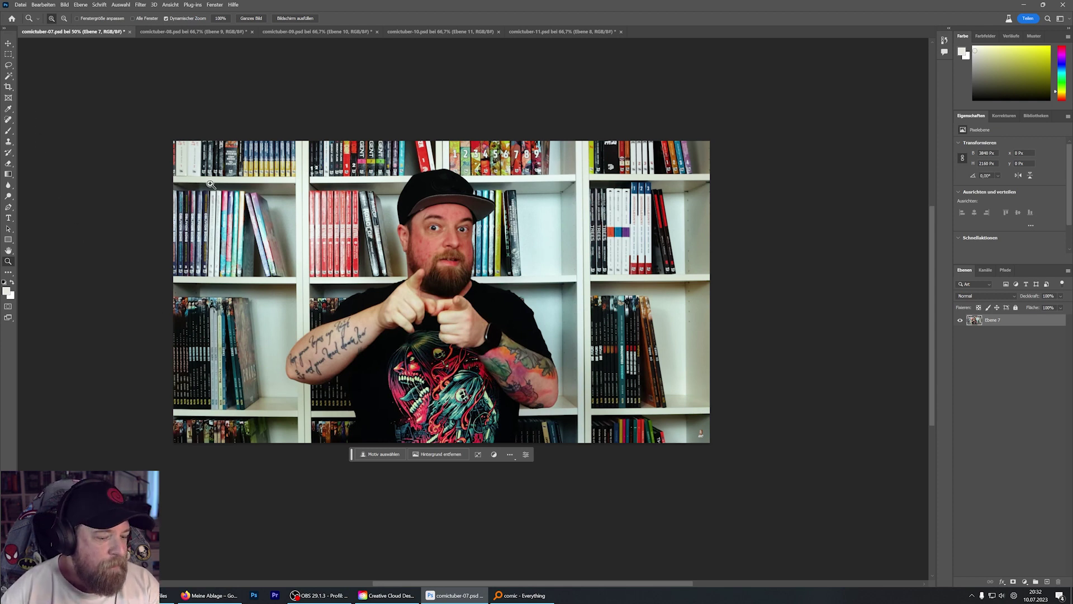
- Extend the comictuber-07 canvas downward to portrait height with the Crop tool
key("c")
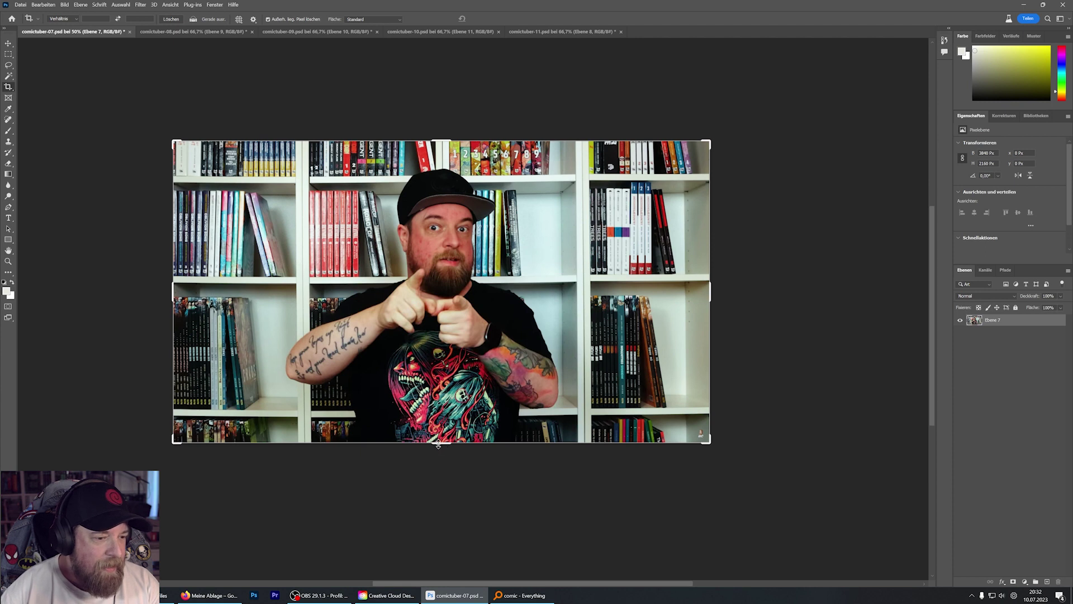
left_click_drag(438, 444, 423, 530)
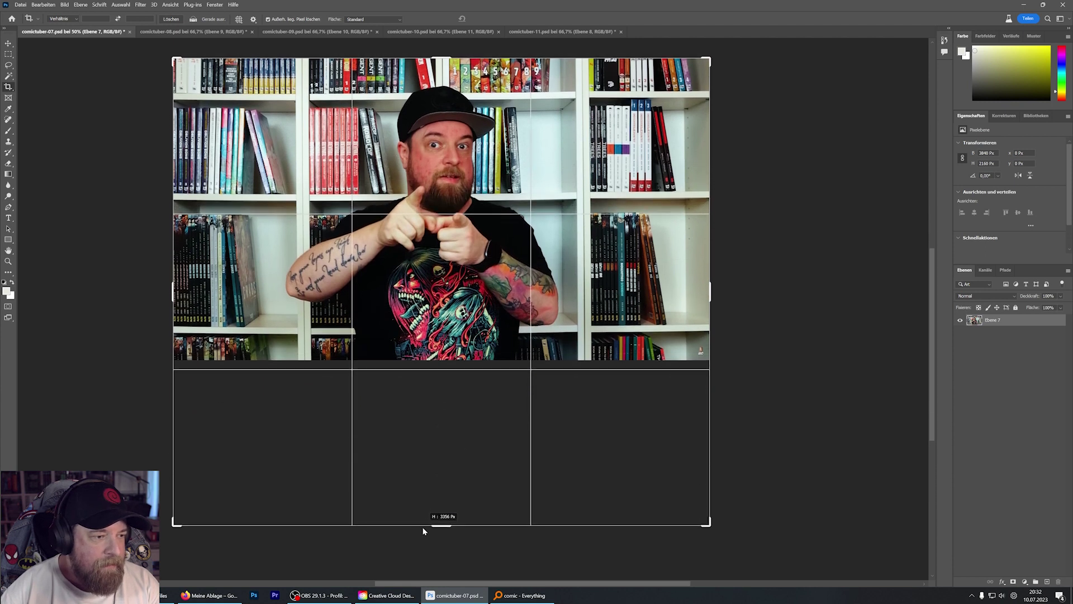
left_click_drag(423, 530, 421, 540)
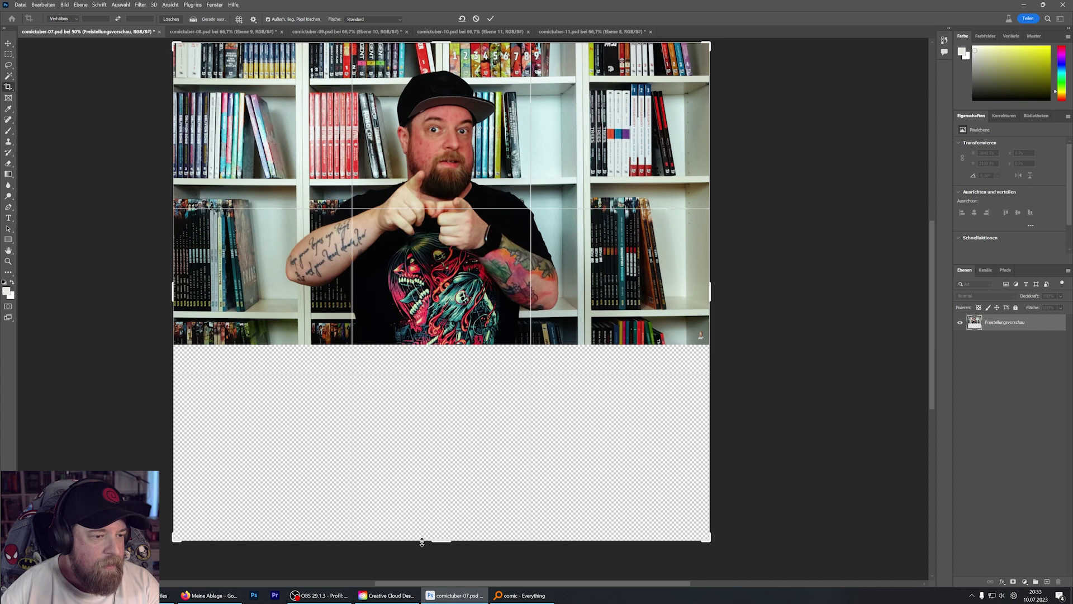
key("Return")
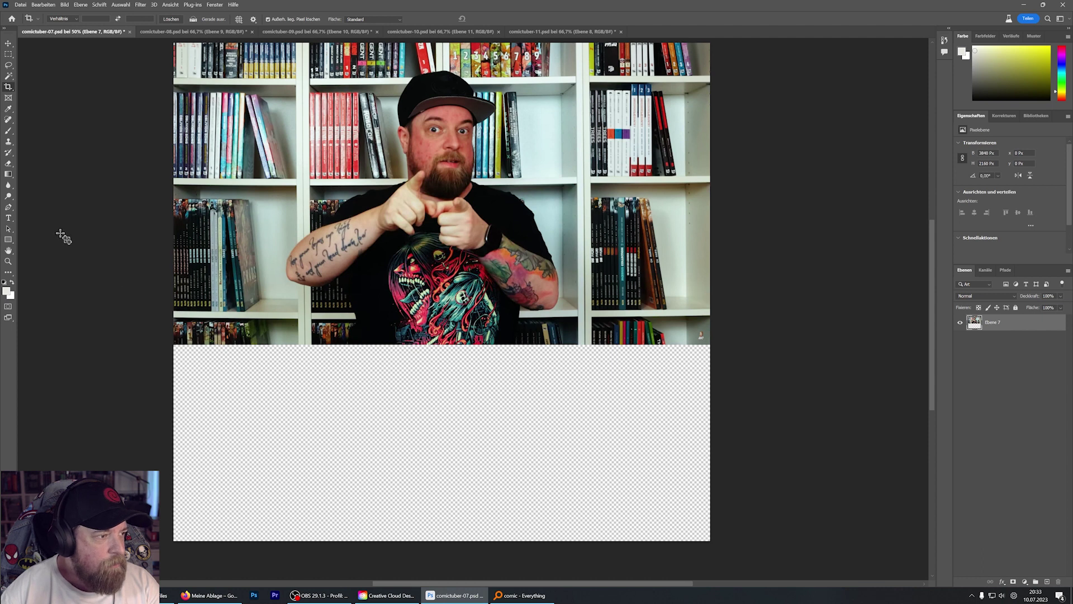
- Marquee-select the new transparent area below the bookshelf photo
key("m")
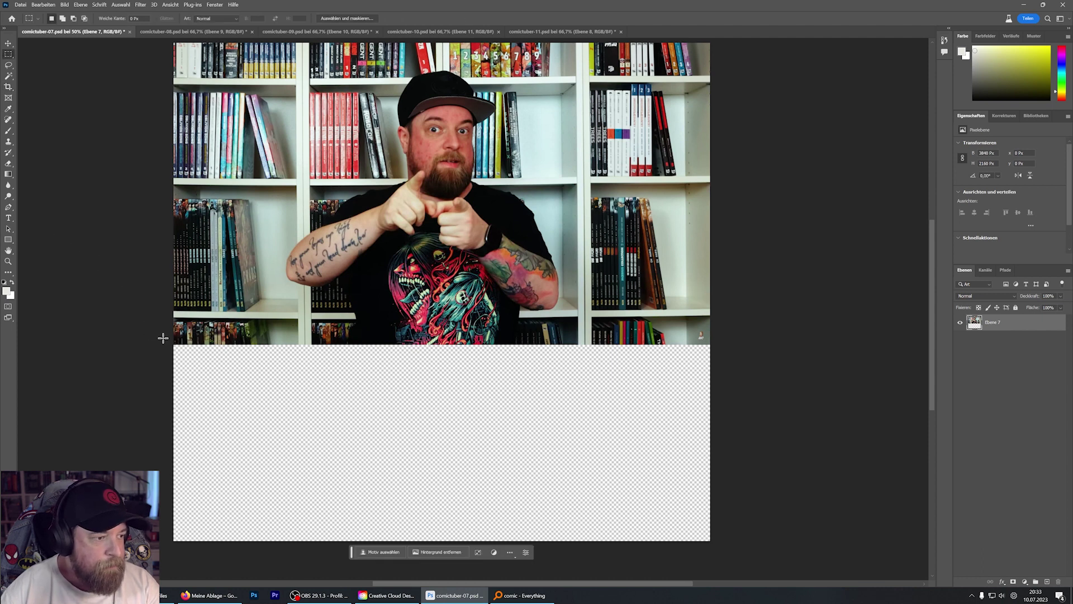
left_click_drag(166, 342, 756, 398)
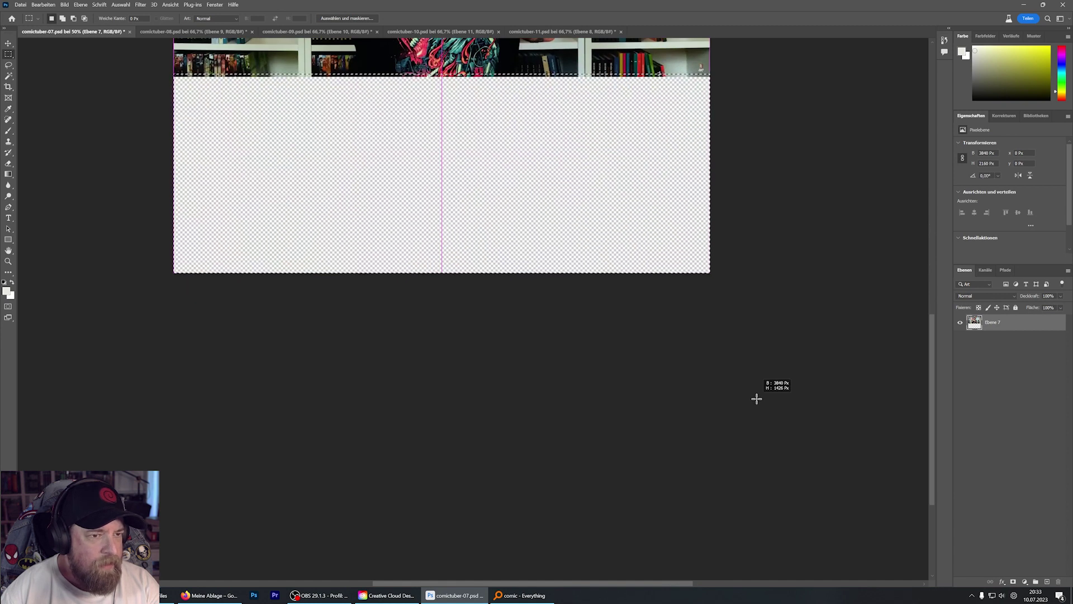
left_click_drag(756, 399, 756, 398)
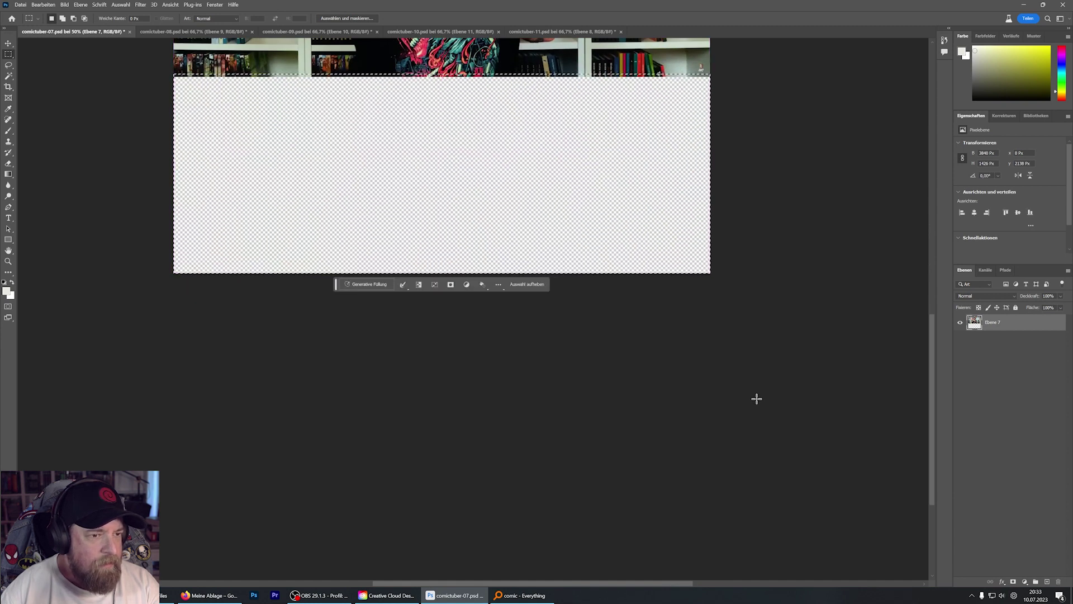
scroll(544, 245, "up", 2)
scroll(587, 276, "up", 3)
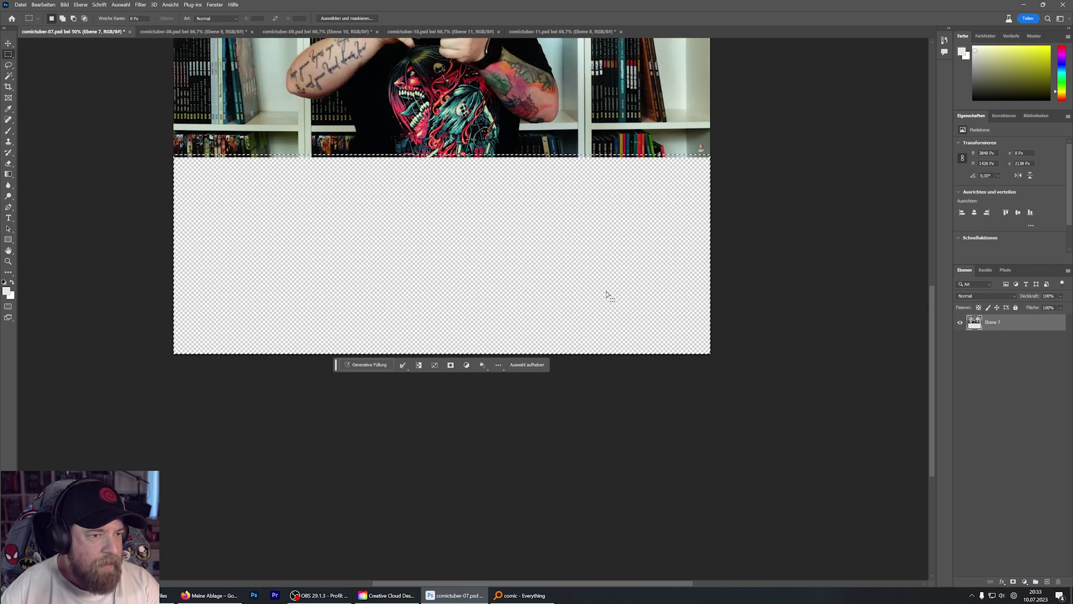
scroll(606, 295, "up", 4)
scroll(615, 299, "up", 2)
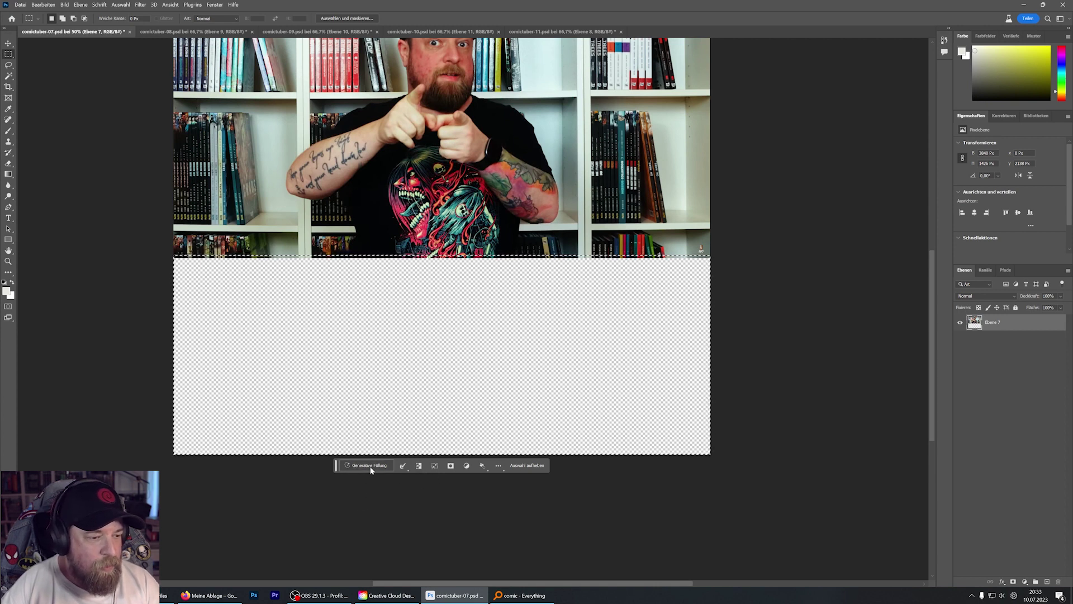
- Run Generative Fill on the selected empty strip without a prompt
left_click(371, 470)
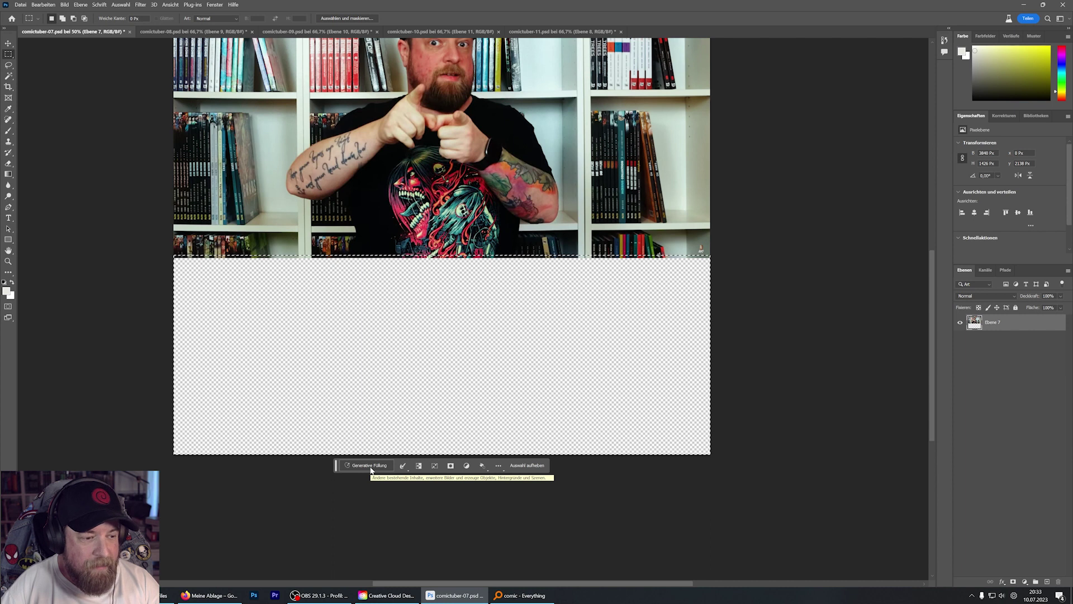
left_click(523, 465)
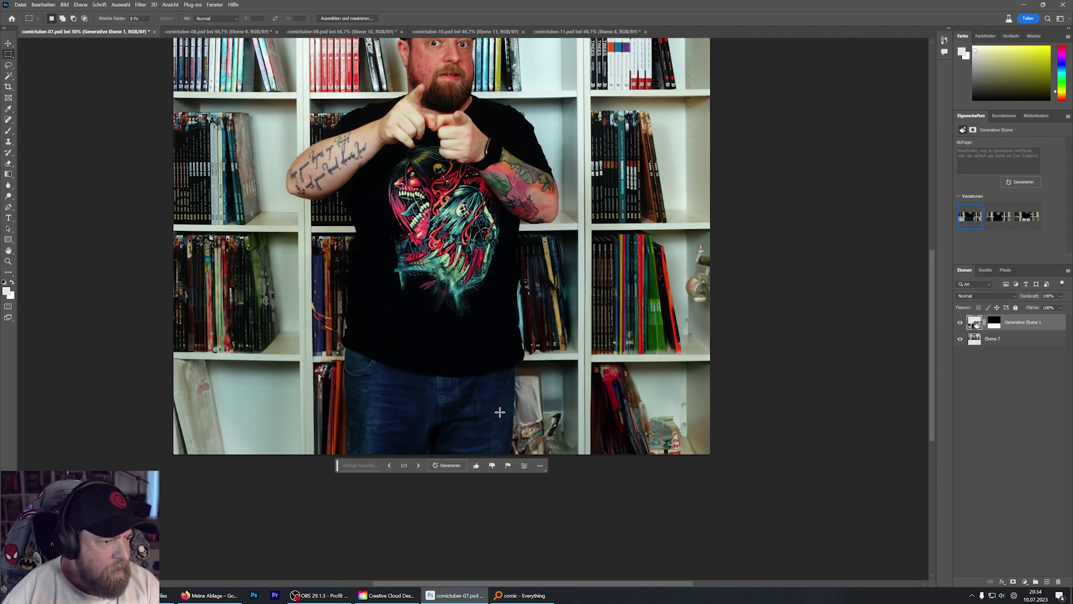
scroll(501, 390, "down", 1)
scroll(501, 390, "down", 1)
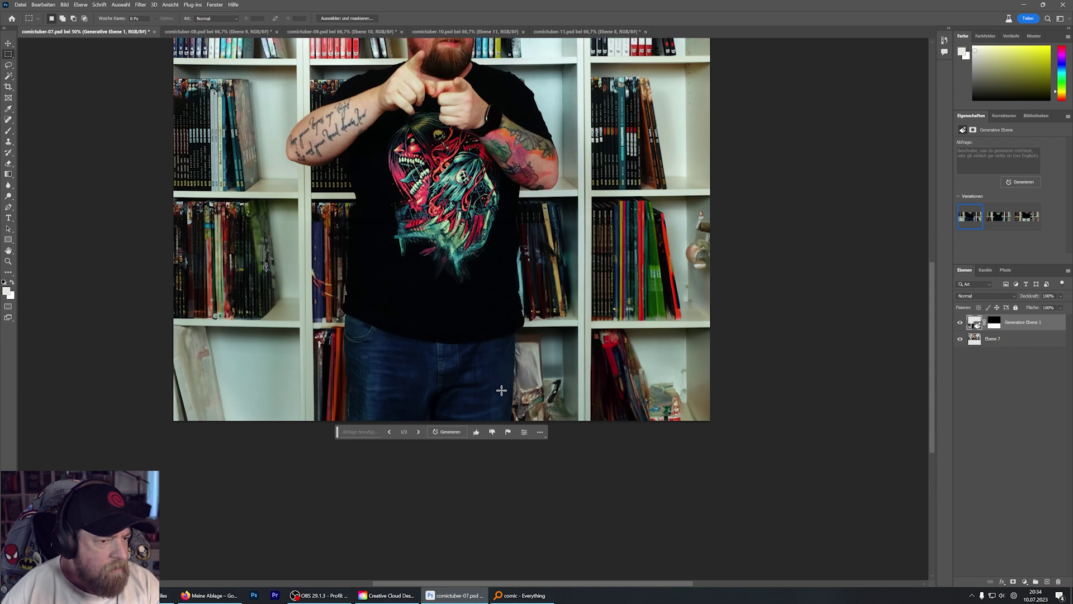
scroll(501, 392, "down", 2)
scroll(501, 392, "down", 2)
scroll(500, 392, "down", 1)
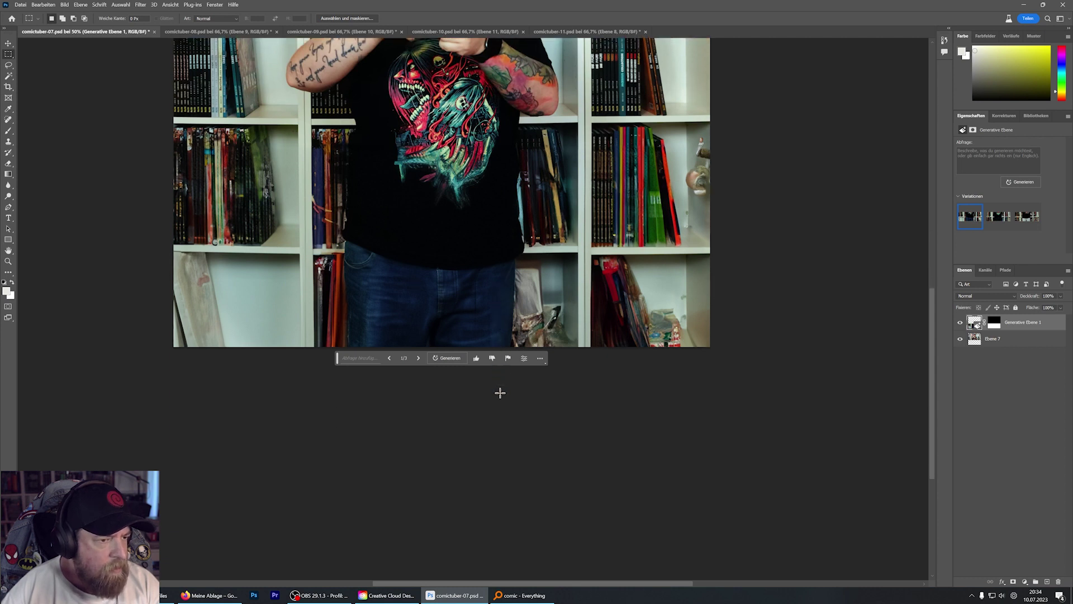
scroll(500, 393, "down", 1)
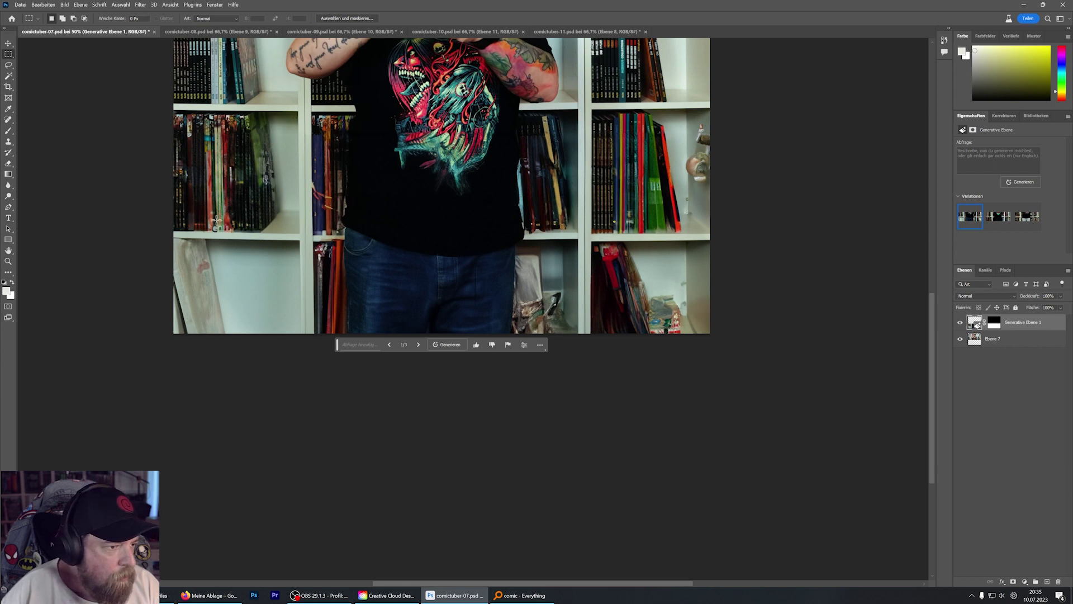
scroll(324, 218, "up", 1)
scroll(335, 224, "up", 2)
scroll(347, 232, "up", 2)
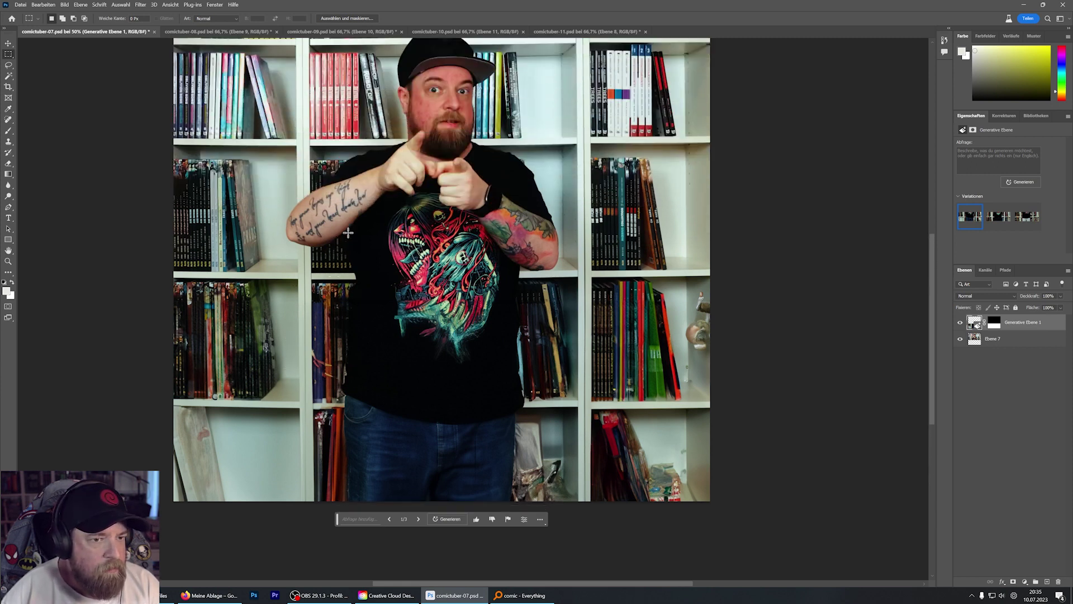
scroll(347, 233, "up", 2)
scroll(353, 234, "up", 1)
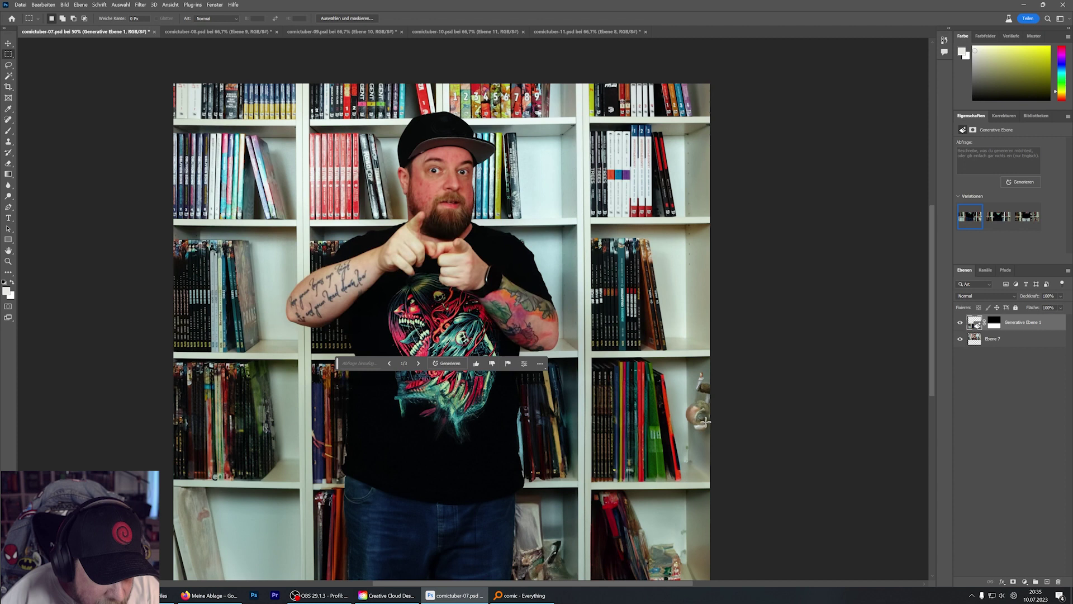
scroll(648, 391, "down", 5)
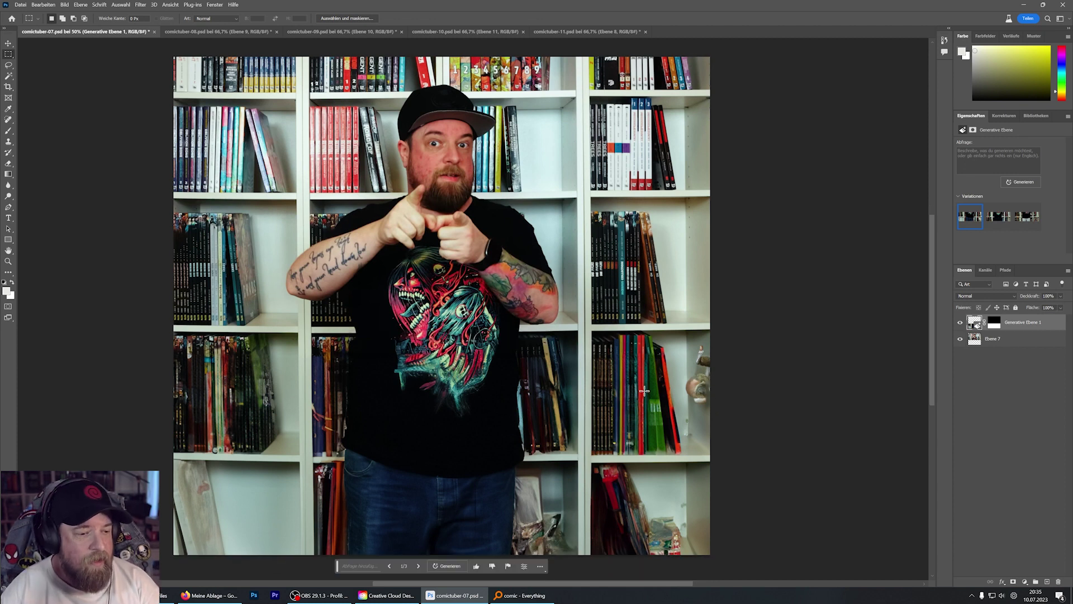
scroll(642, 391, "down", 2)
scroll(626, 393, "down", 2)
- Crop-extend the canvas further down, adding a large transparent area below the fill
key("c")
mouse_move(443, 414)
left_mouse_down()
mouse_move(438, 580)
mouse_move(444, 563)
left_mouse_up()
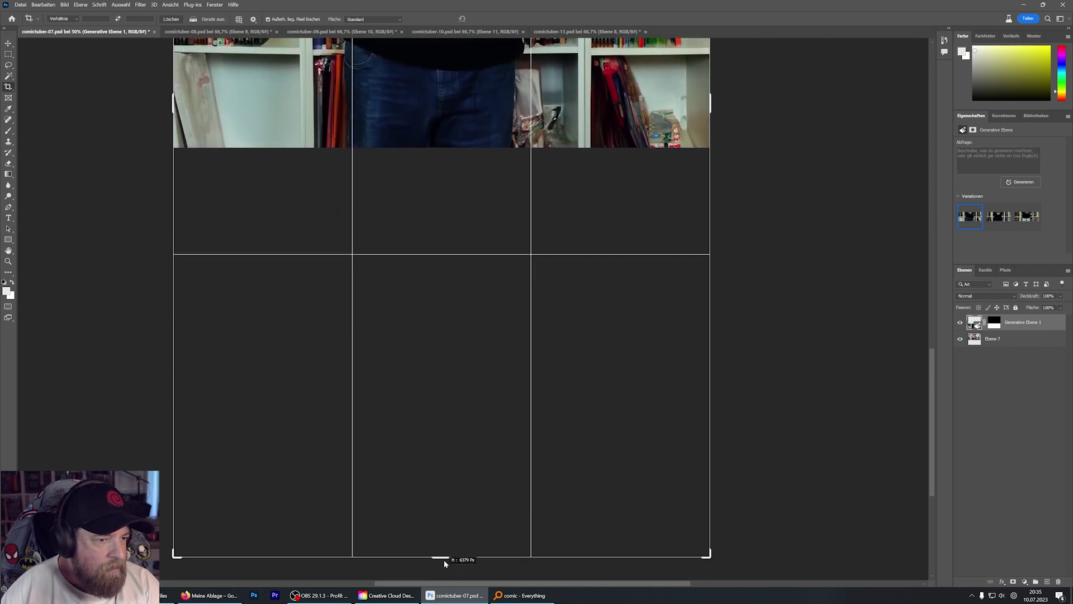
left_click_drag(444, 563, 443, 561)
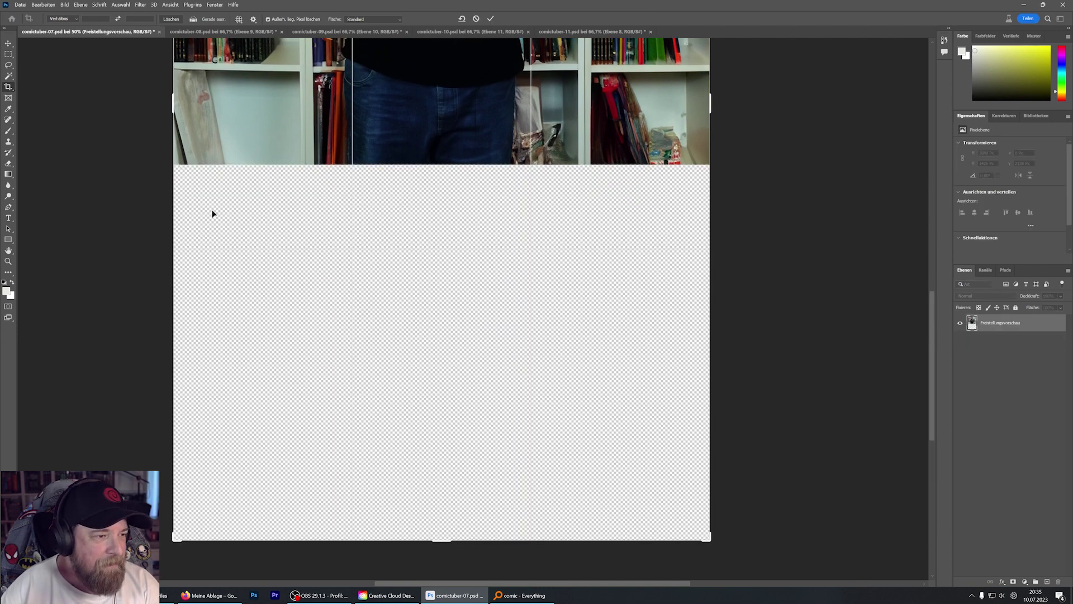
key("Return")
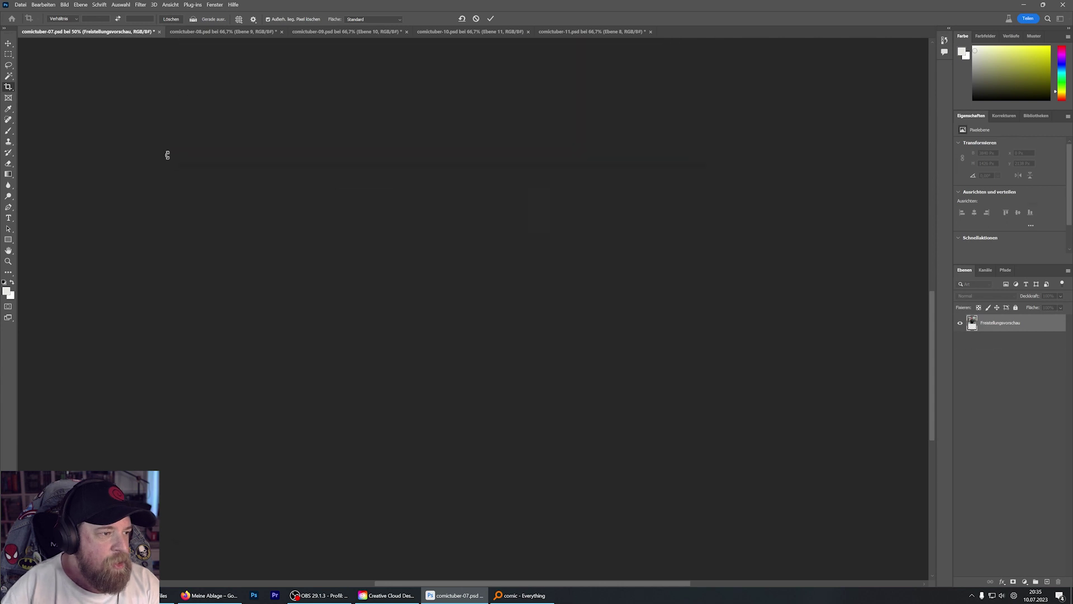
- Marquee the new empty bottom area, then open and cancel the Generative Fill prompt
key("m")
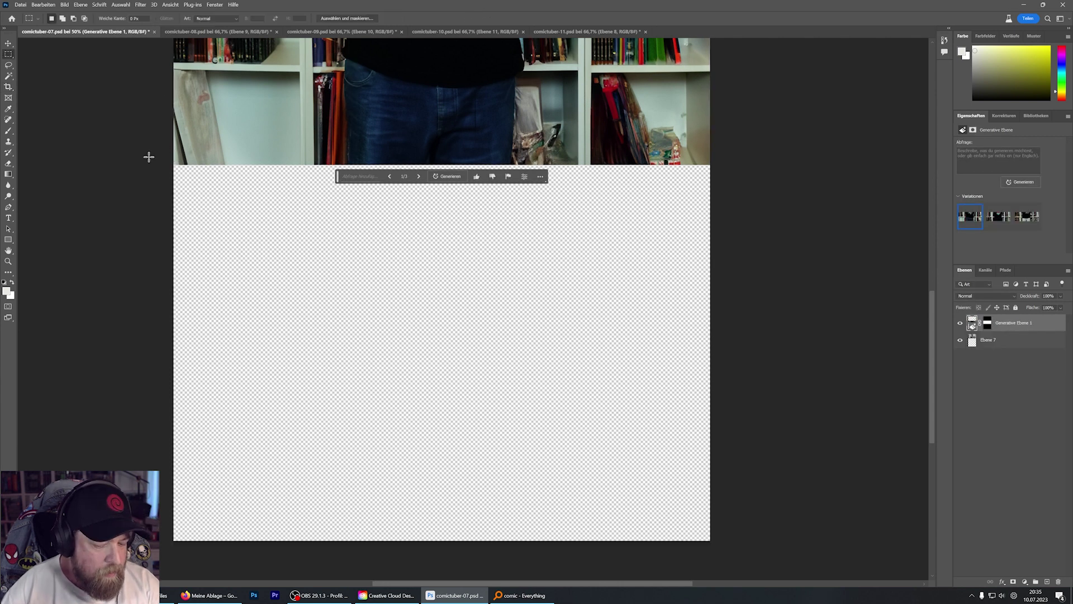
left_click_drag(151, 159, 742, 558)
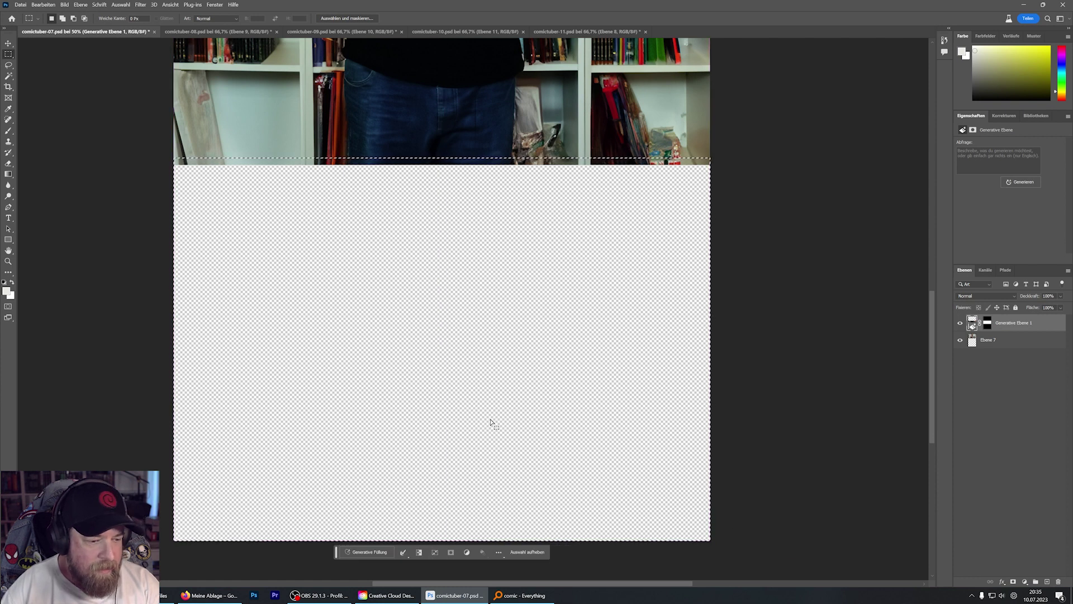
left_click(373, 552)
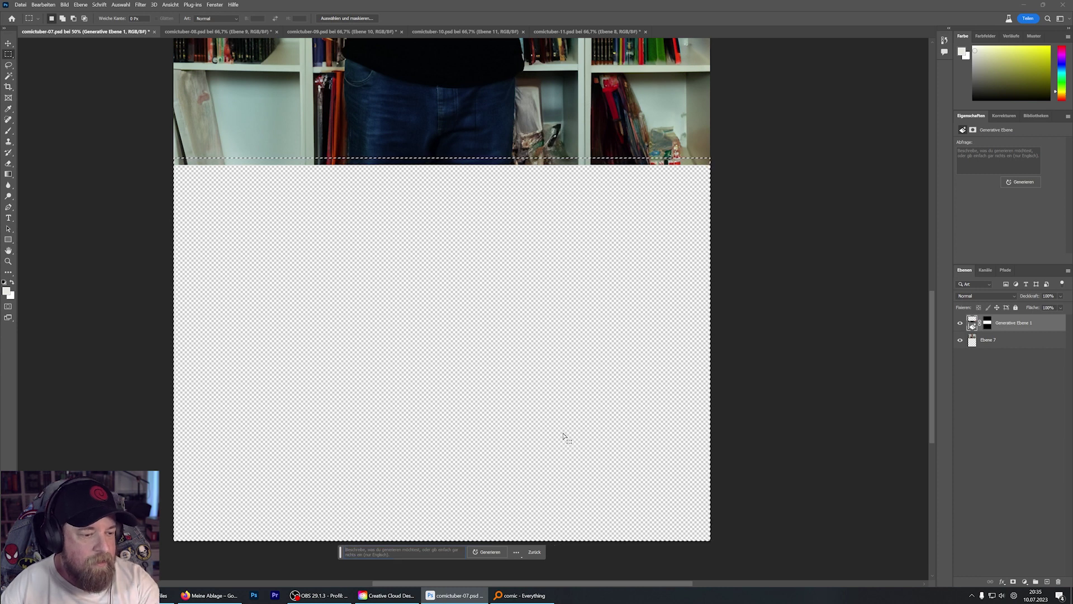
left_click(534, 552)
- Deselect and preview variation 2/3 of the generated strip, showing dark trousers
scroll(539, 391, "up", 1)
scroll(535, 391, "up", 2)
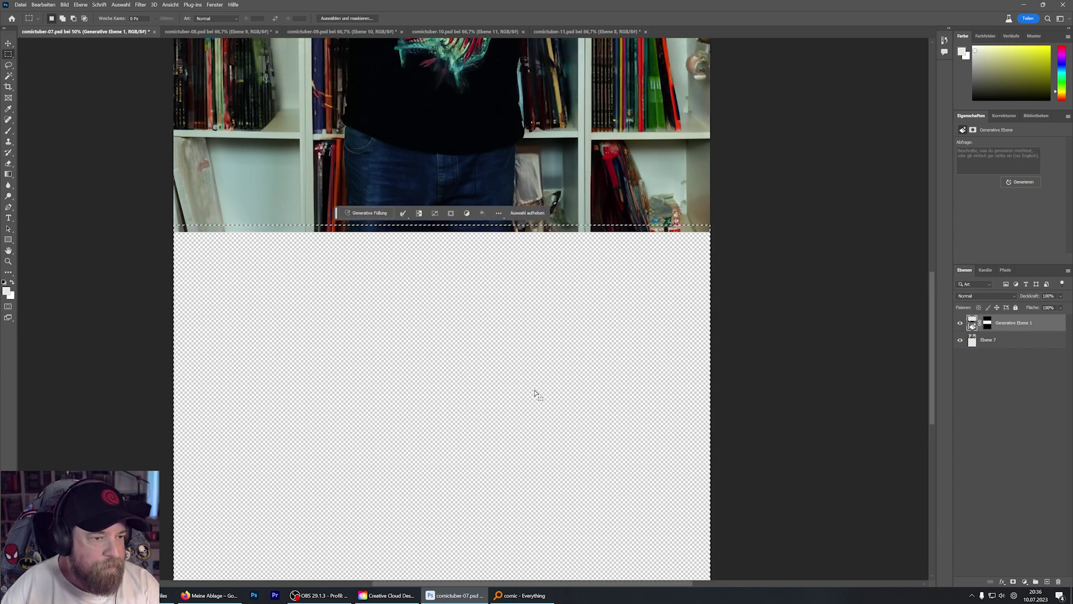
scroll(538, 398, "up", 4)
scroll(541, 404, "up", 4)
scroll(541, 403, "up", 2)
scroll(501, 441, "up", 1)
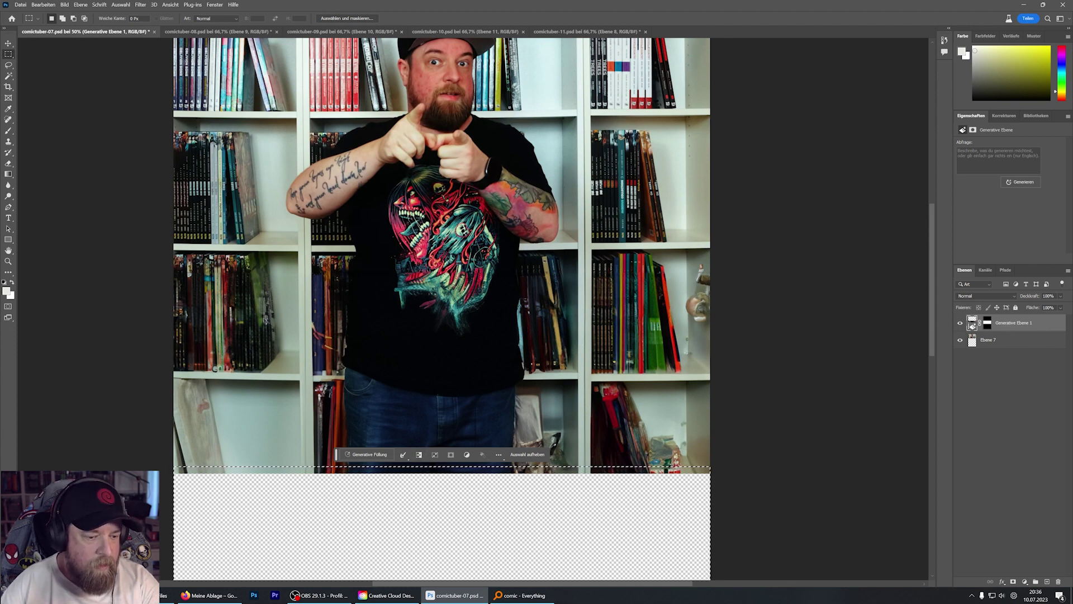
key("ctrl+d")
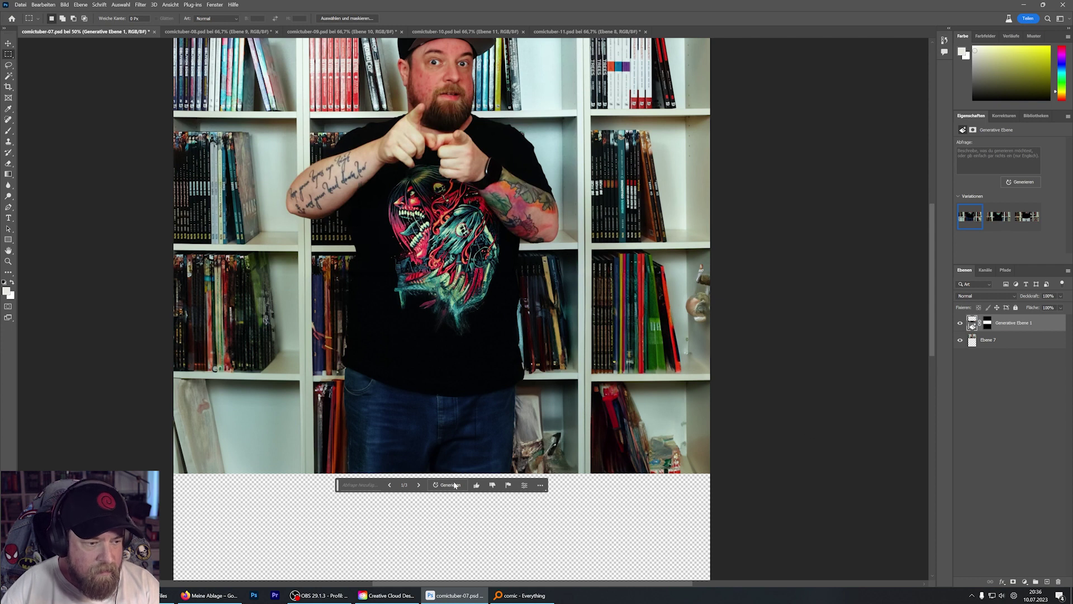
left_click(390, 485)
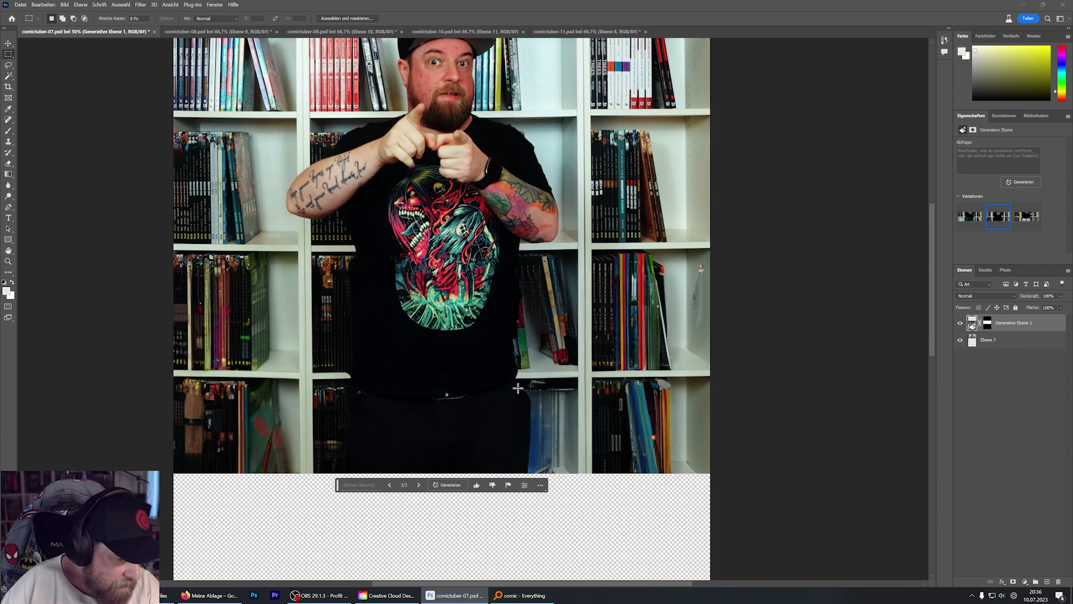
- Switch the generated strip back to variation 1/3
left_click(391, 485)
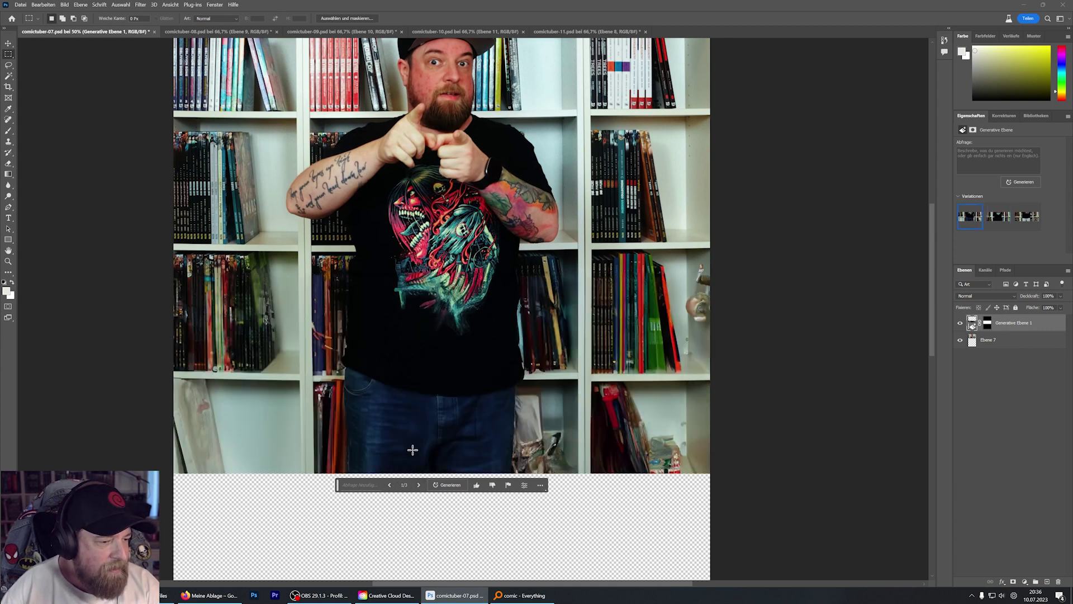
scroll(411, 449, "down", 1)
scroll(447, 452, "down", 1)
scroll(503, 457, "down", 2)
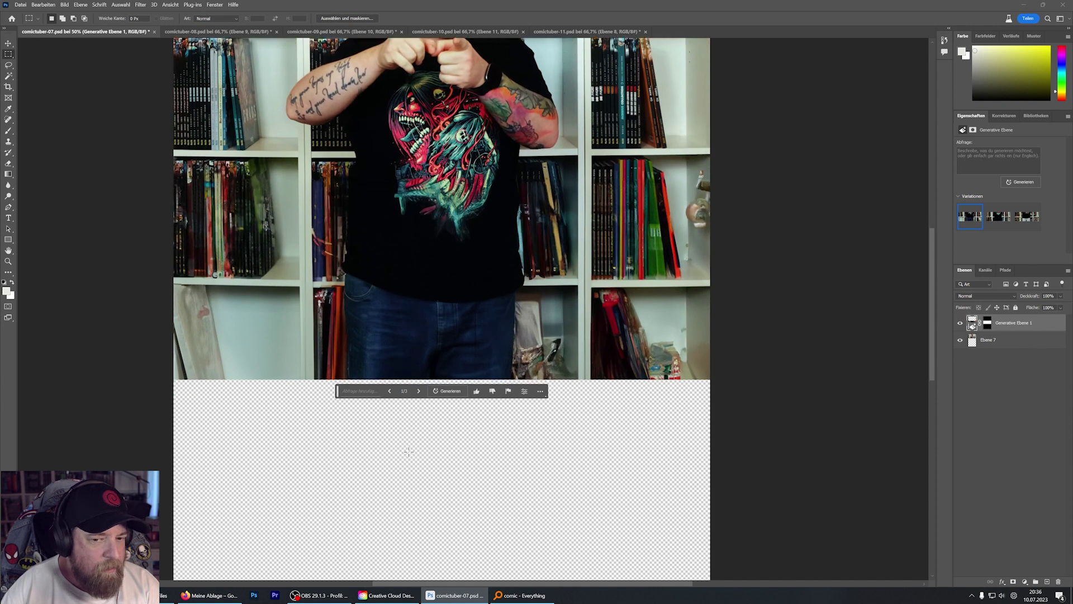
scroll(577, 462, "down", 2)
scroll(713, 307, "down", 1)
scroll(714, 307, "down", 2)
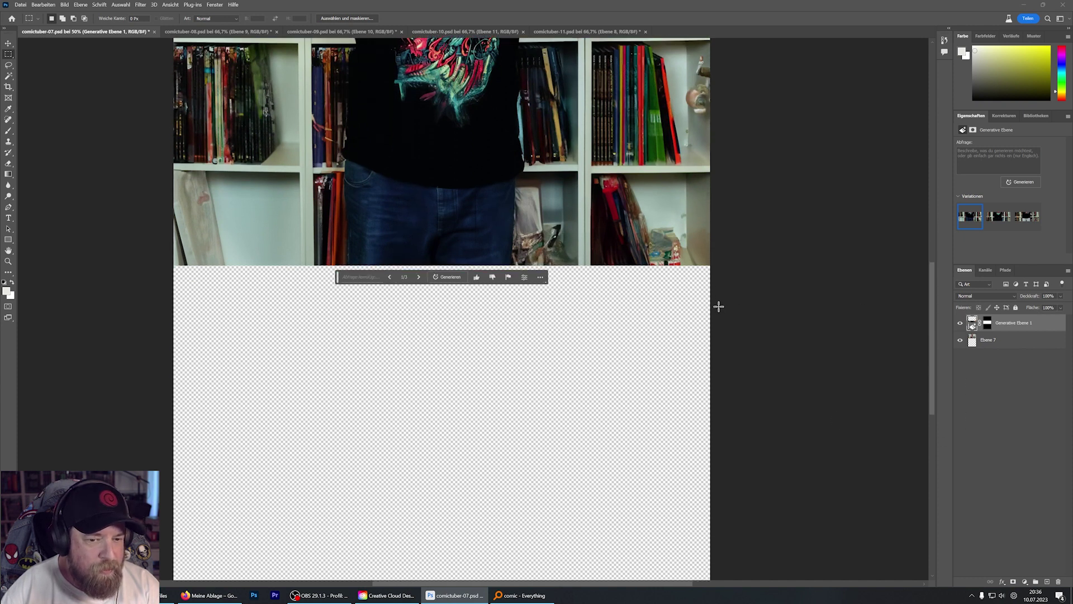
scroll(715, 307, "down", 2)
scroll(716, 307, "down", 2)
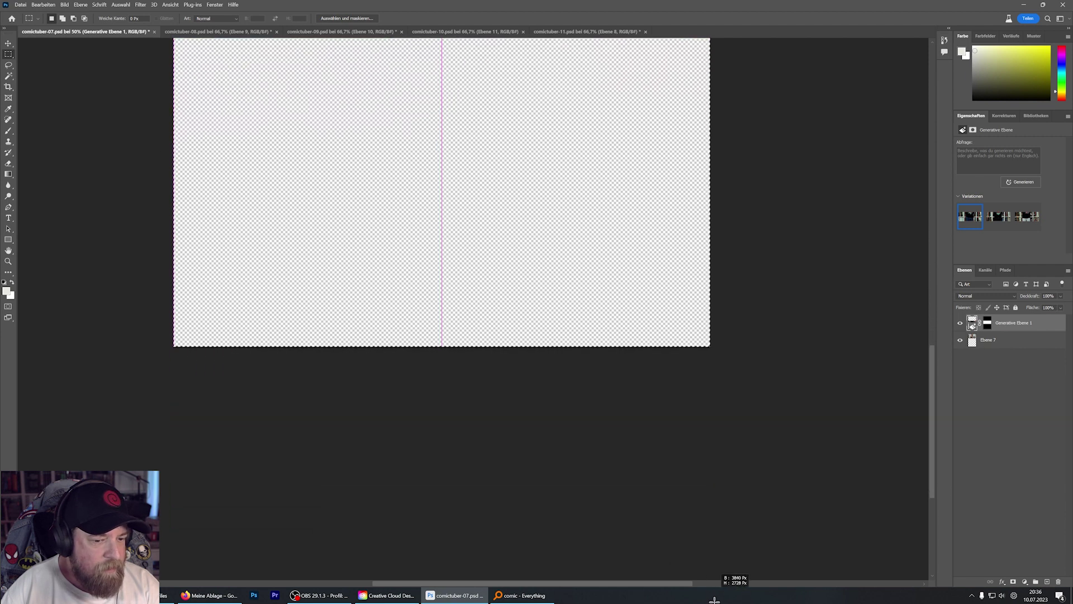
- Select the transparent bottom strip and run Generative Fill on it without a prompt
left_click_drag(160, 160, 738, 421)
scroll(774, 417, "up", 1)
scroll(773, 417, "up", 4)
scroll(773, 417, "up", 3)
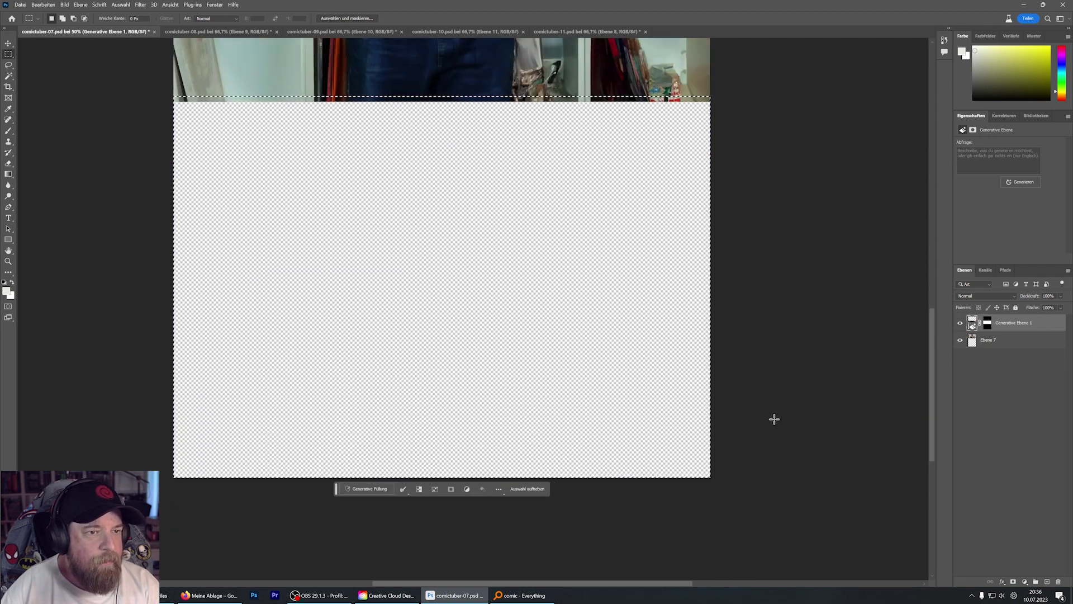
scroll(681, 316, "up", 2)
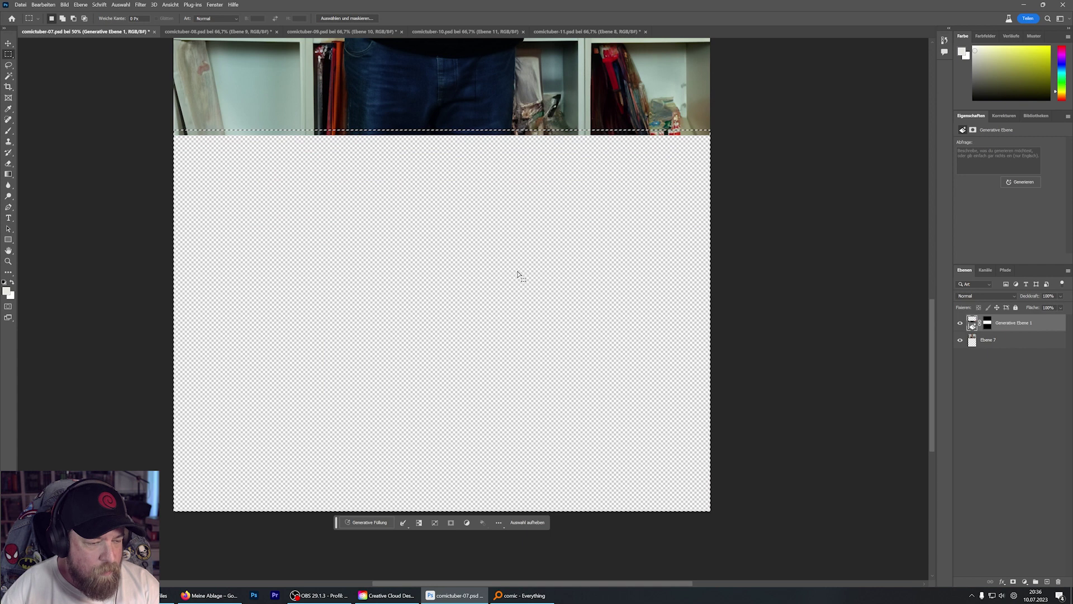
left_click(370, 522)
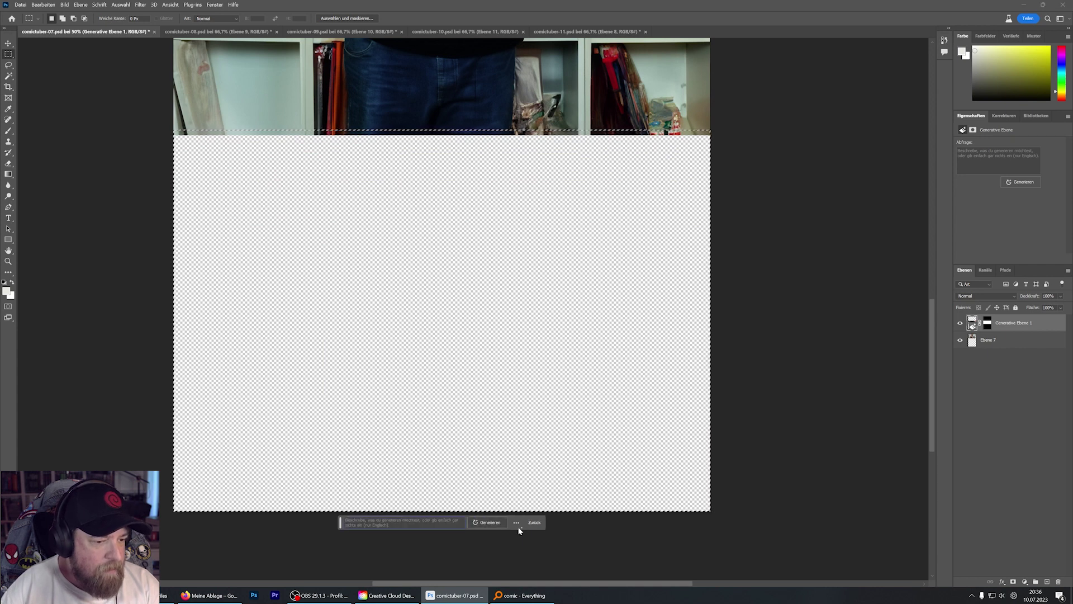
left_click(491, 523)
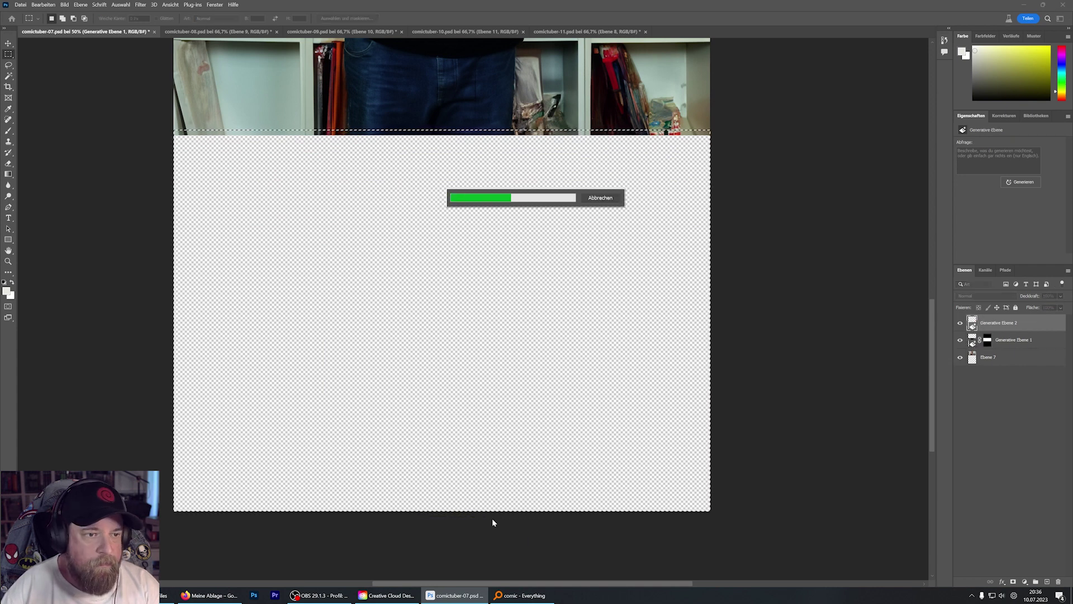
- Preview variation 2/3 of the bottom fill and inspect it across the canvas
scroll(756, 387, "up", 1)
scroll(758, 386, "up", 2)
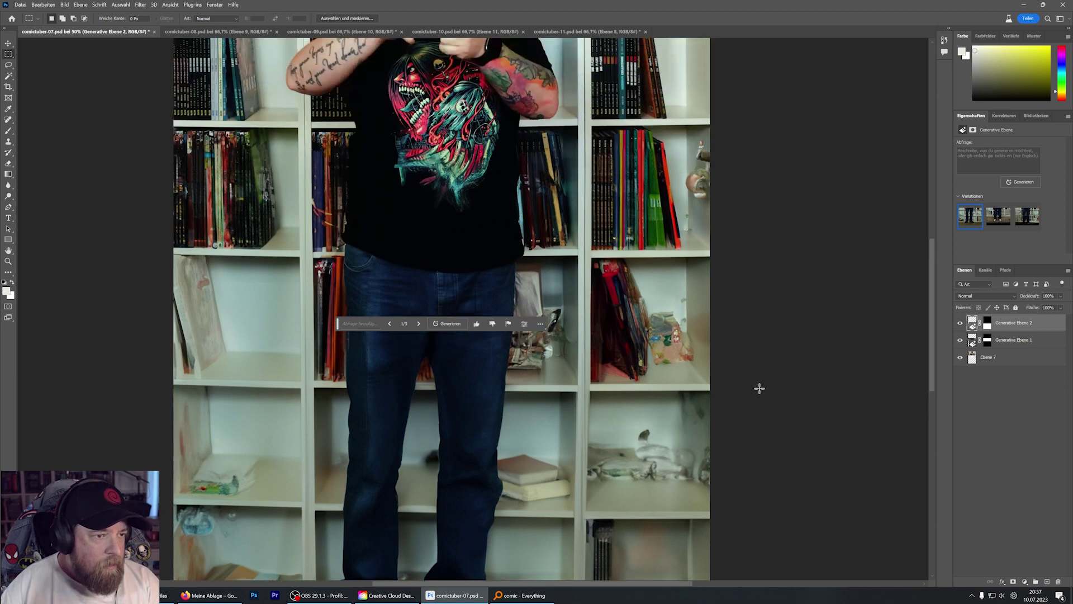
scroll(760, 386, "up", 2)
scroll(777, 398, "up", 1)
scroll(785, 402, "down", 2)
scroll(787, 403, "down", 2)
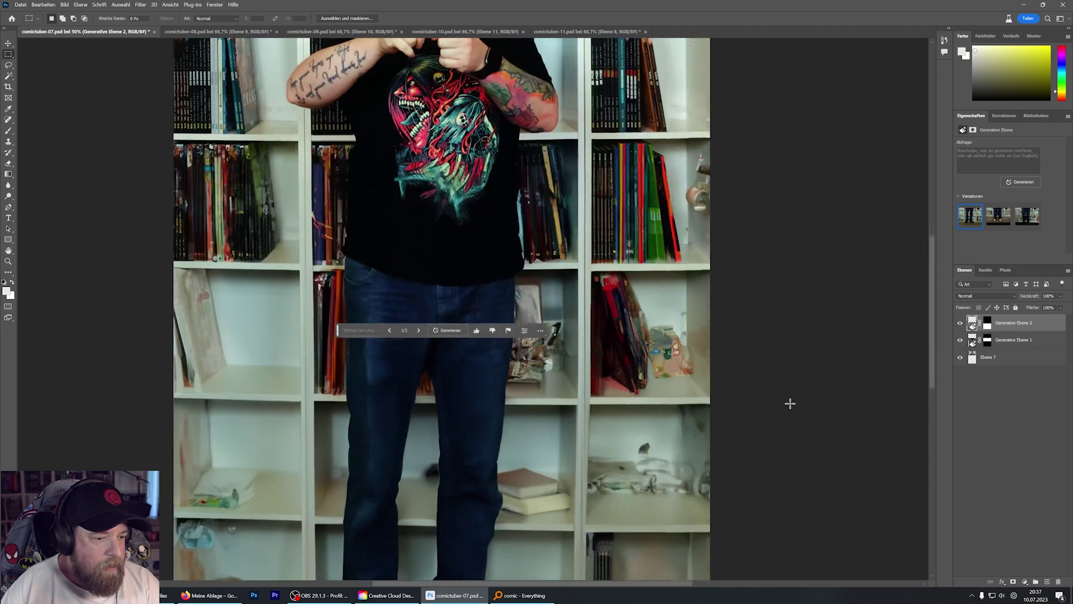
scroll(790, 402, "down", 2)
scroll(793, 404, "down", 2)
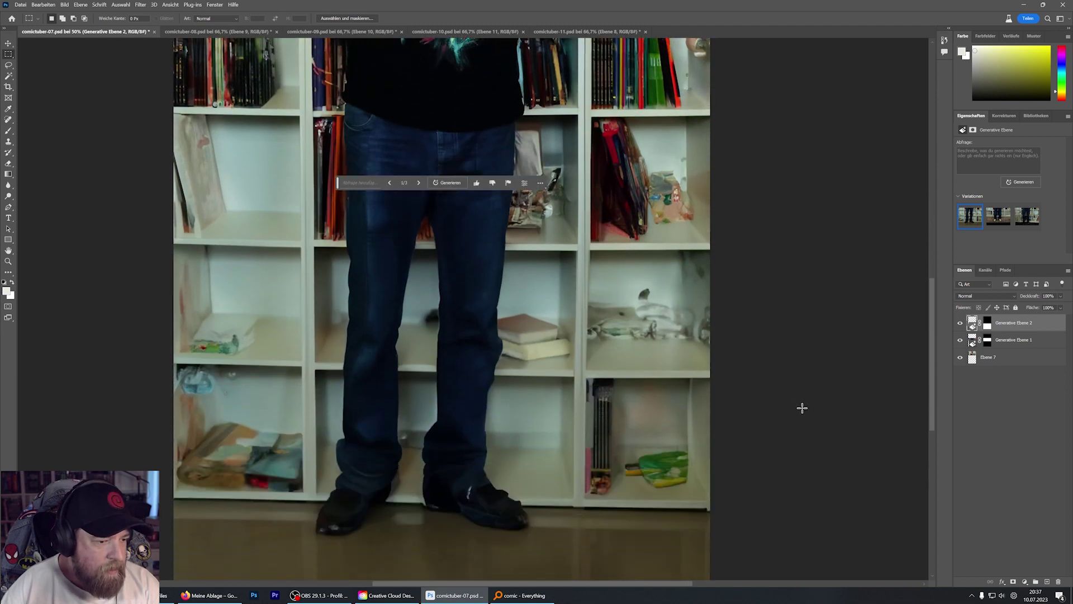
scroll(803, 409, "down", 1)
scroll(802, 411, "down", 1)
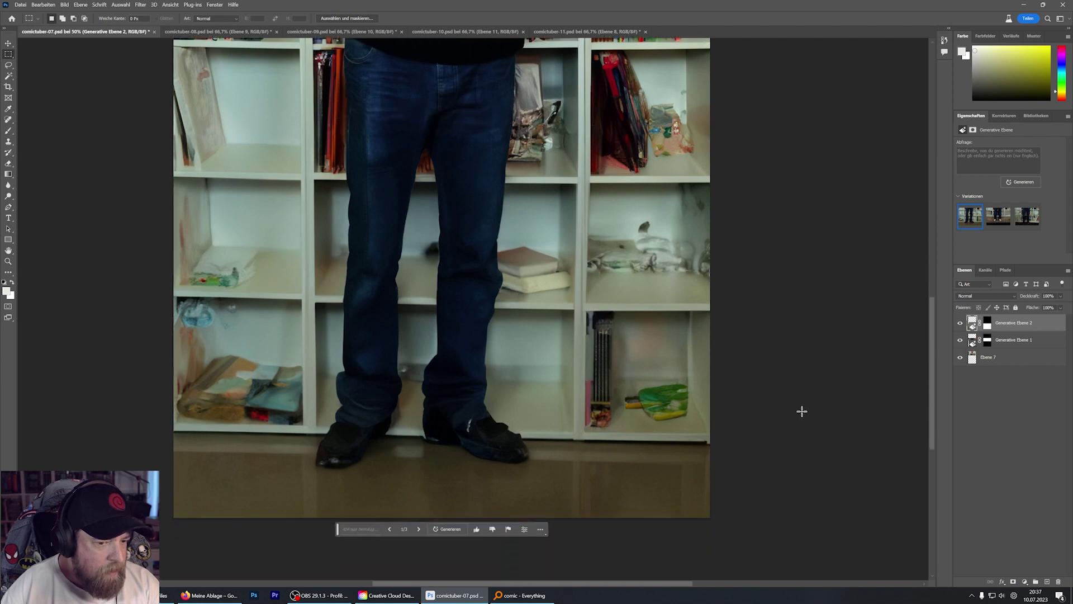
scroll(802, 412, "down", 1)
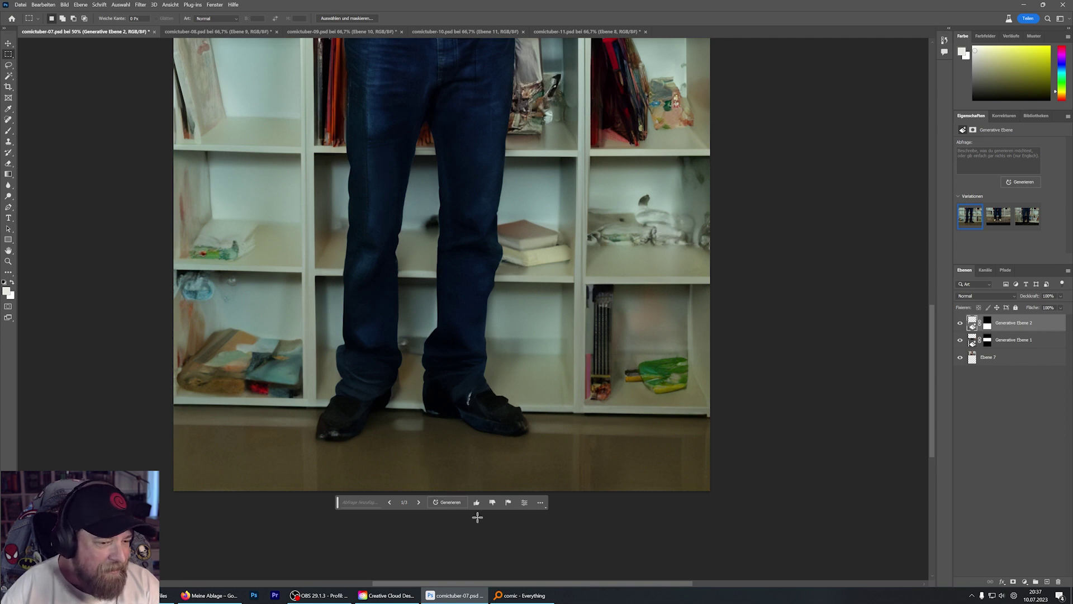
left_click(418, 503)
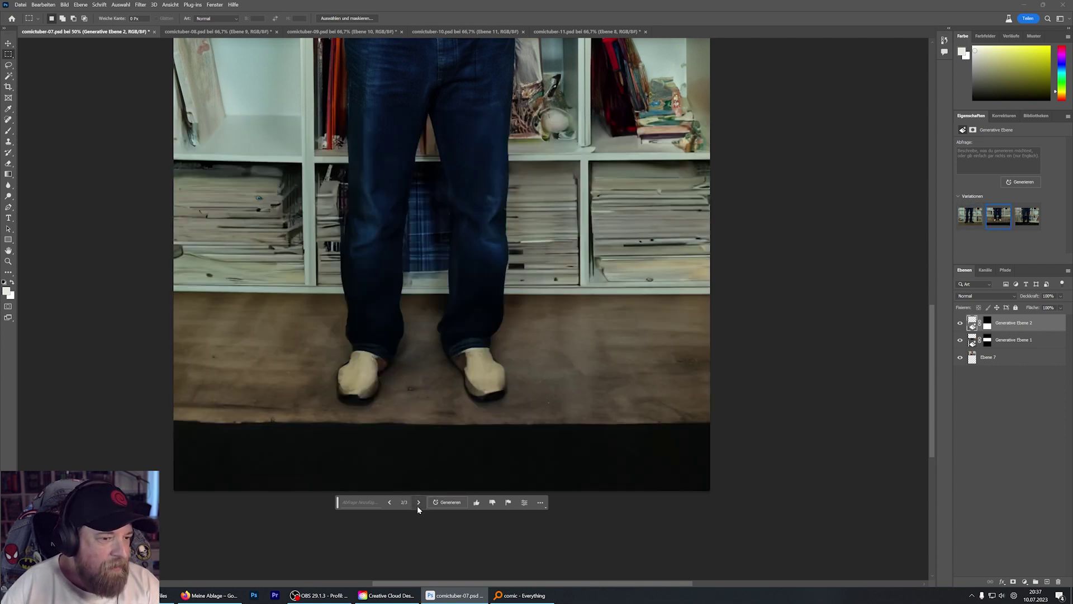
scroll(464, 446, "up", 2)
scroll(472, 443, "up", 2)
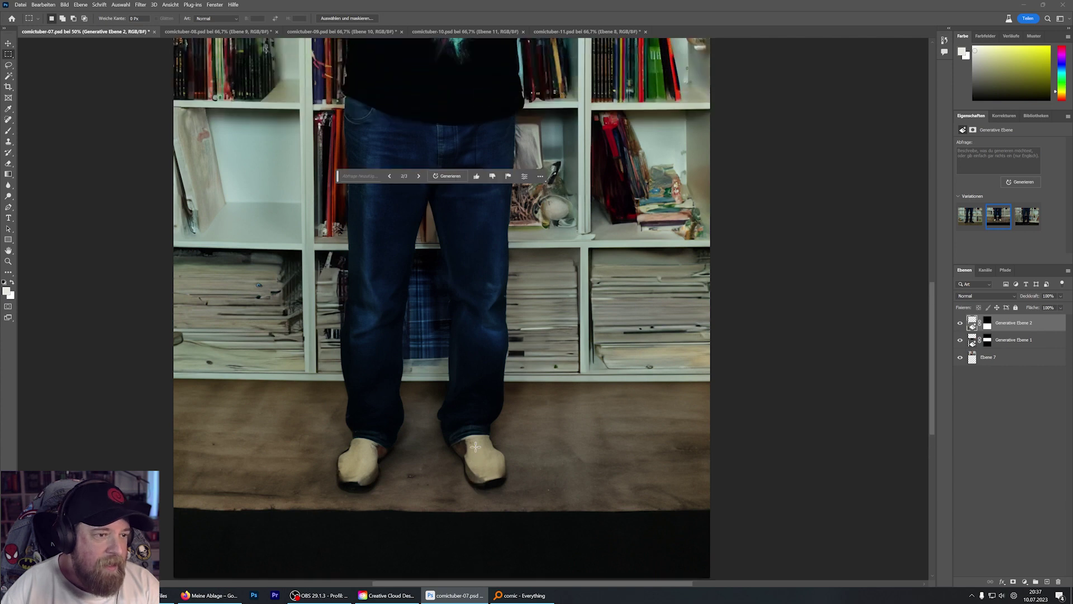
scroll(478, 448, "up", 2)
scroll(484, 451, "up", 2)
scroll(486, 452, "up", 2)
scroll(491, 456, "up", 1)
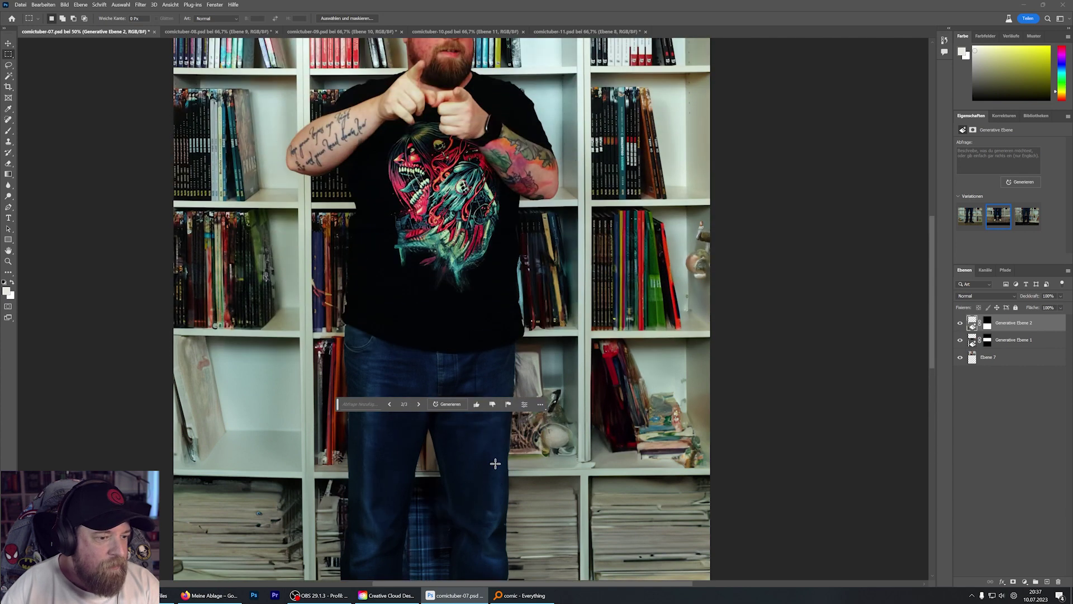
scroll(493, 458, "up", 1)
scroll(495, 462, "up", 1)
scroll(496, 464, "down", 2)
scroll(496, 466, "down", 2)
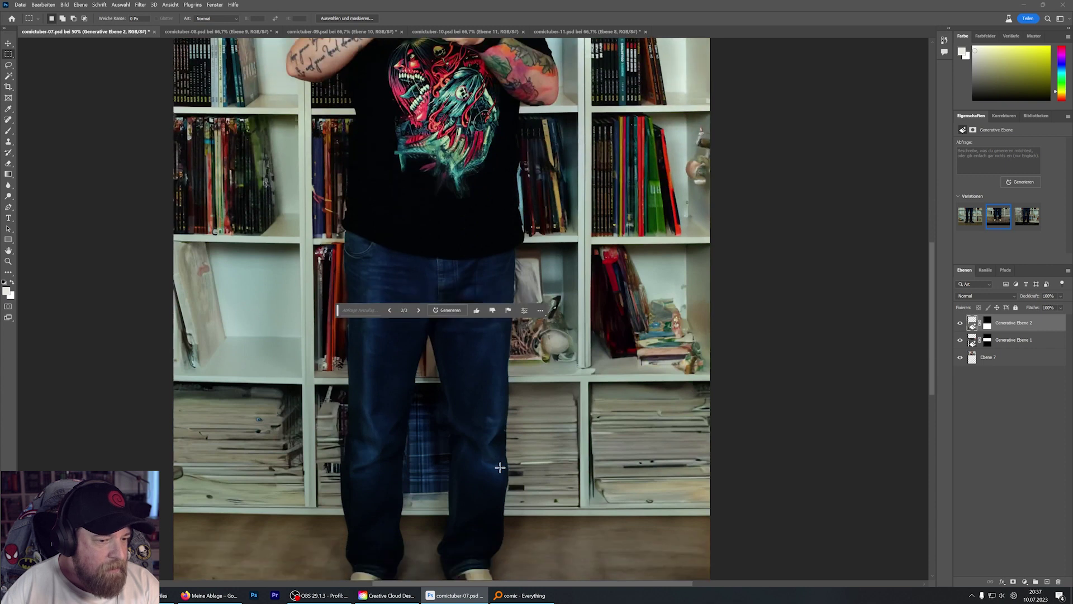
scroll(496, 467, "down", 1)
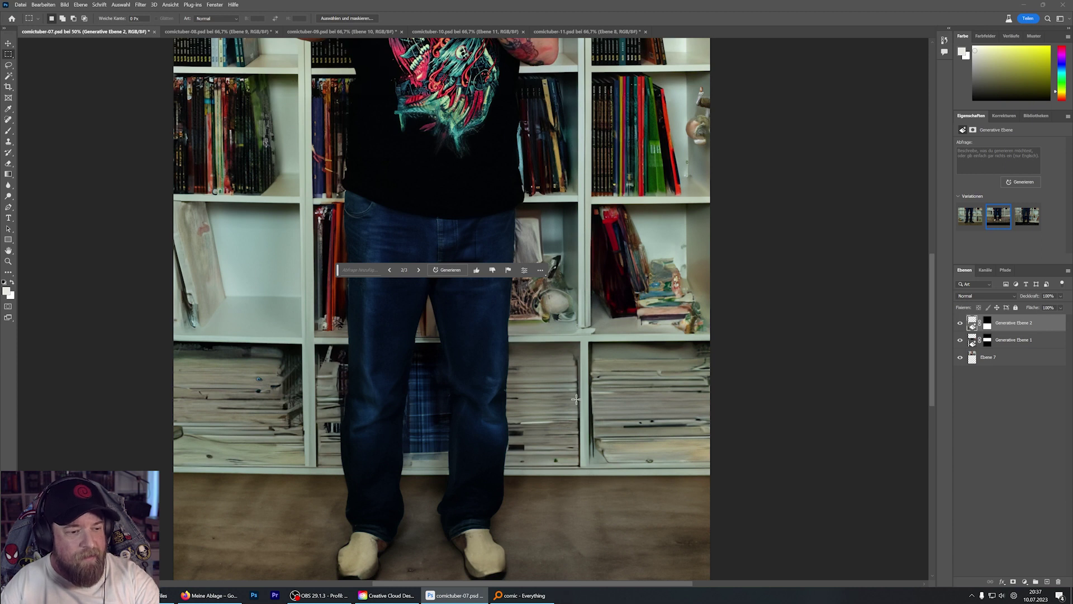
scroll(574, 407, "down", 2)
scroll(574, 407, "down", 1)
scroll(574, 408, "down", 3)
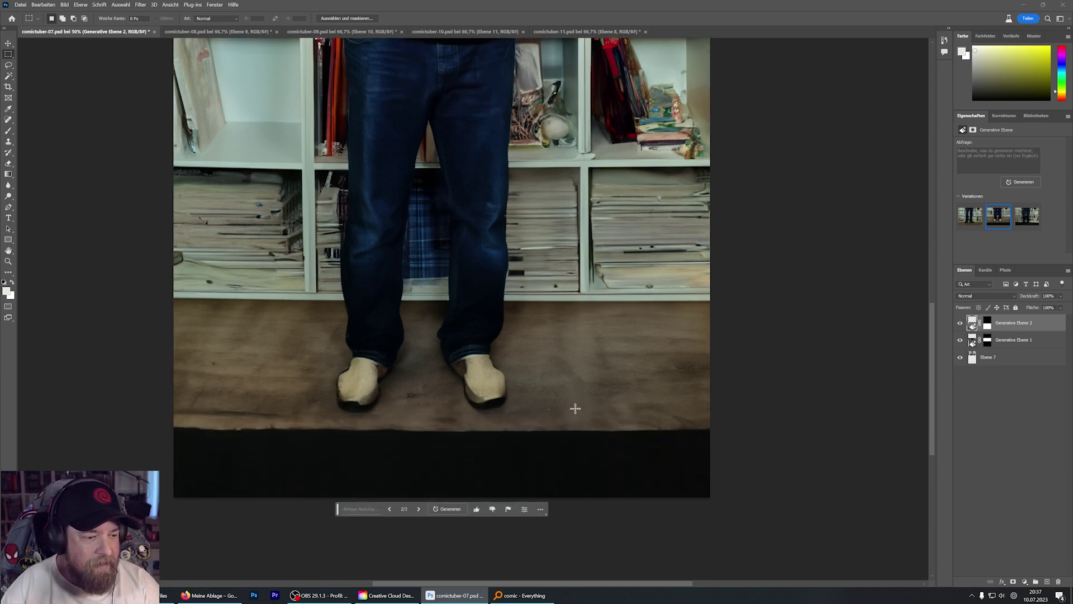
- Preview variation 3/3 of the bottom fill for comparison
left_click(418, 508)
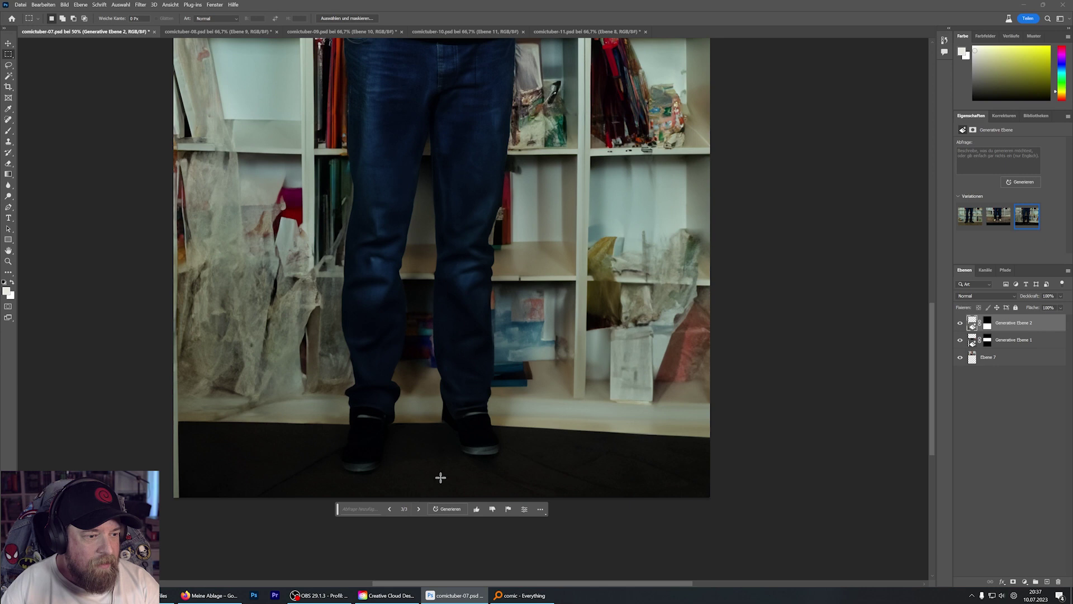
scroll(227, 281, "up", 1)
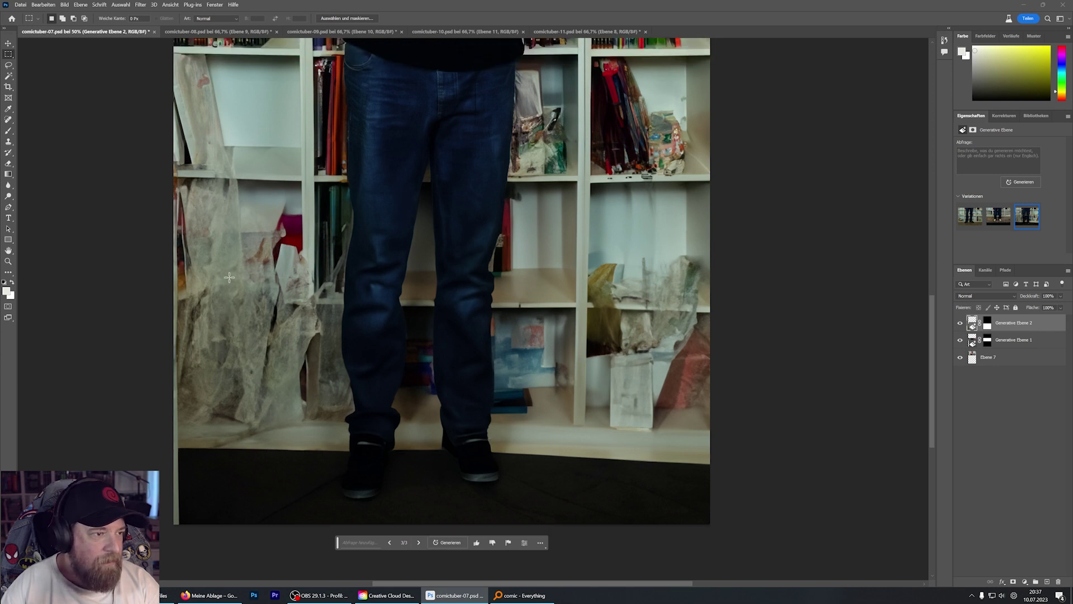
scroll(229, 272, "up", 1)
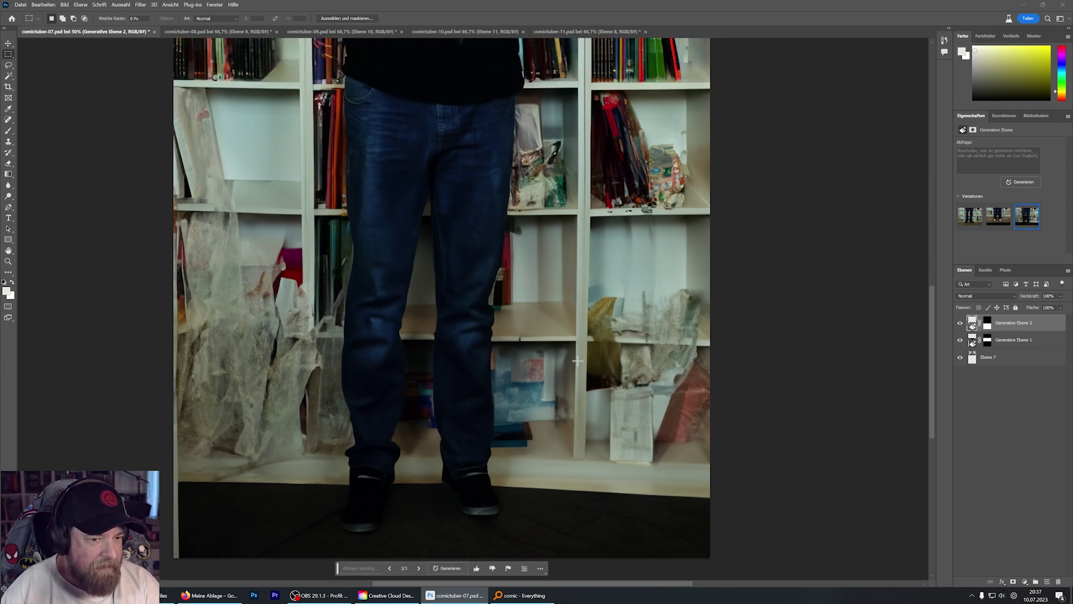
scroll(246, 292, "up", 3)
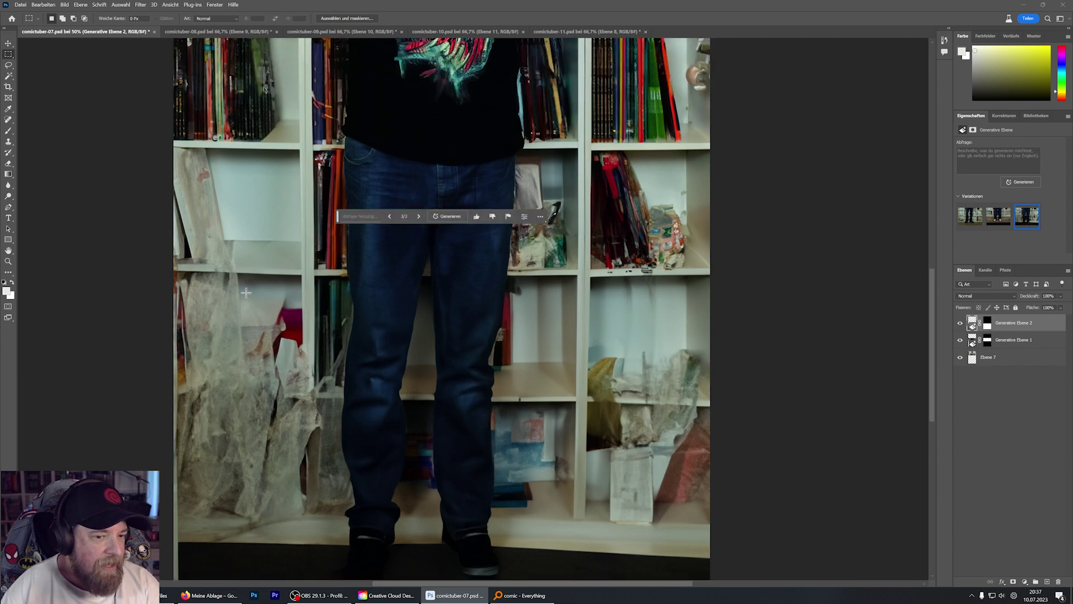
scroll(245, 292, "up", 1)
scroll(291, 269, "down", 3)
scroll(364, 233, "down", 2)
scroll(393, 241, "up", 1)
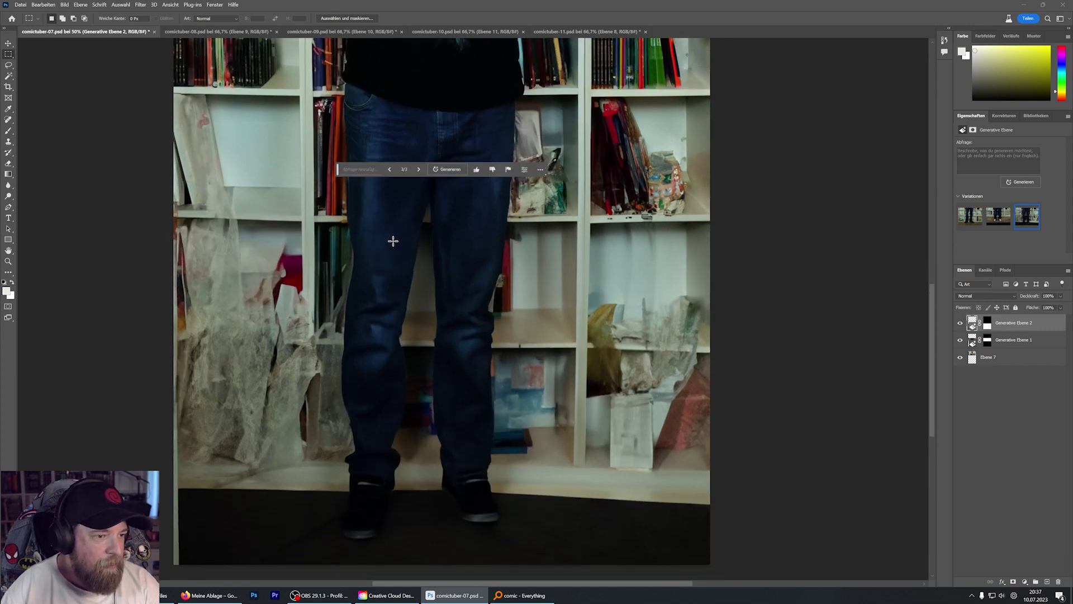
scroll(393, 240, "up", 1)
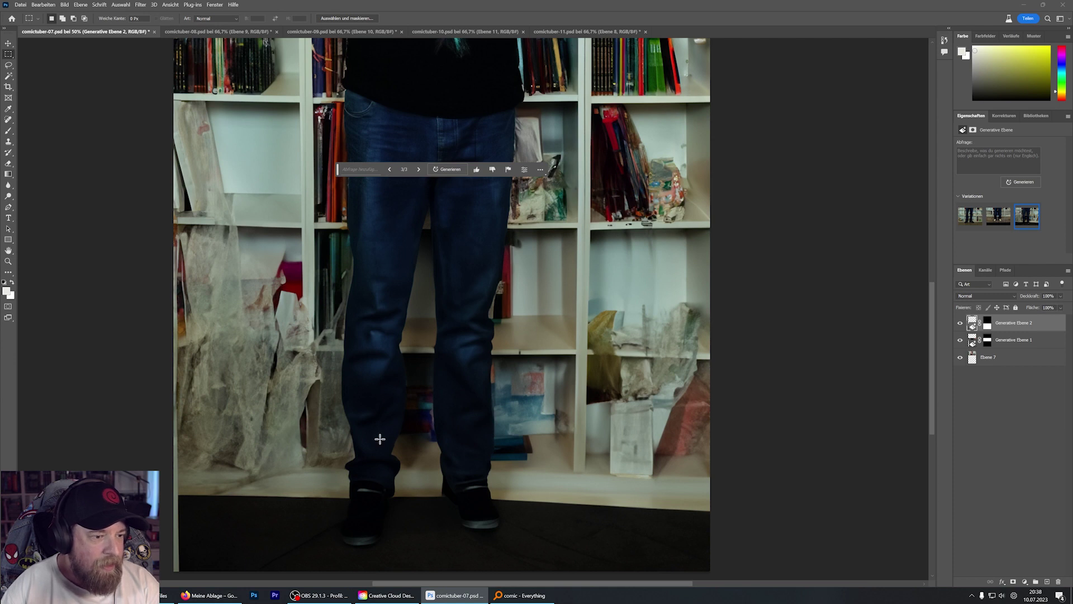
scroll(388, 424, "down", 2)
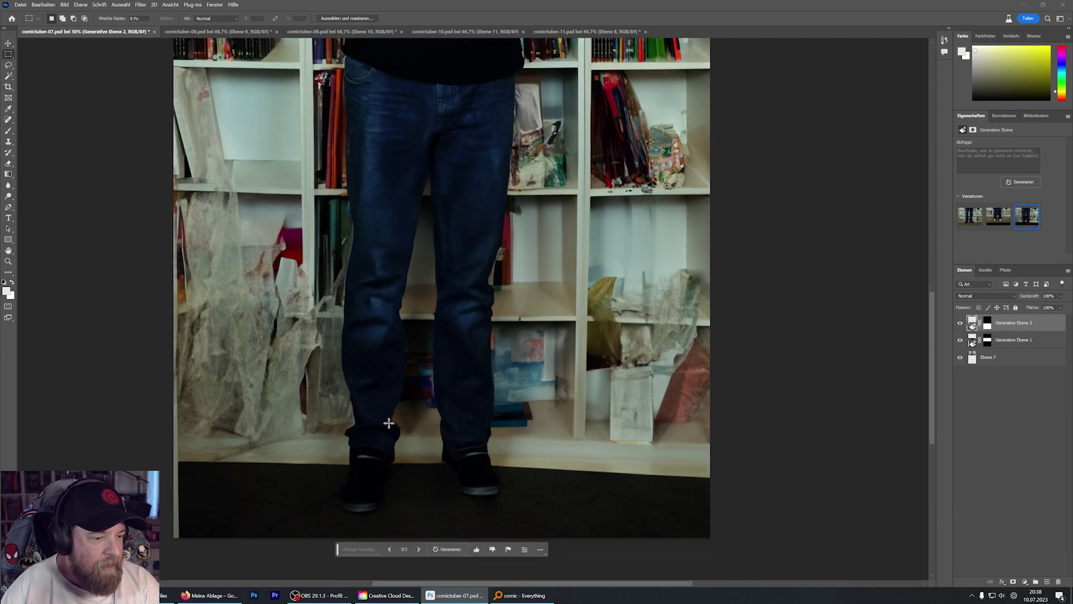
- Settle on variation 2/3, with stacked magazines and beige shoes on a wooden floor
left_click(390, 523)
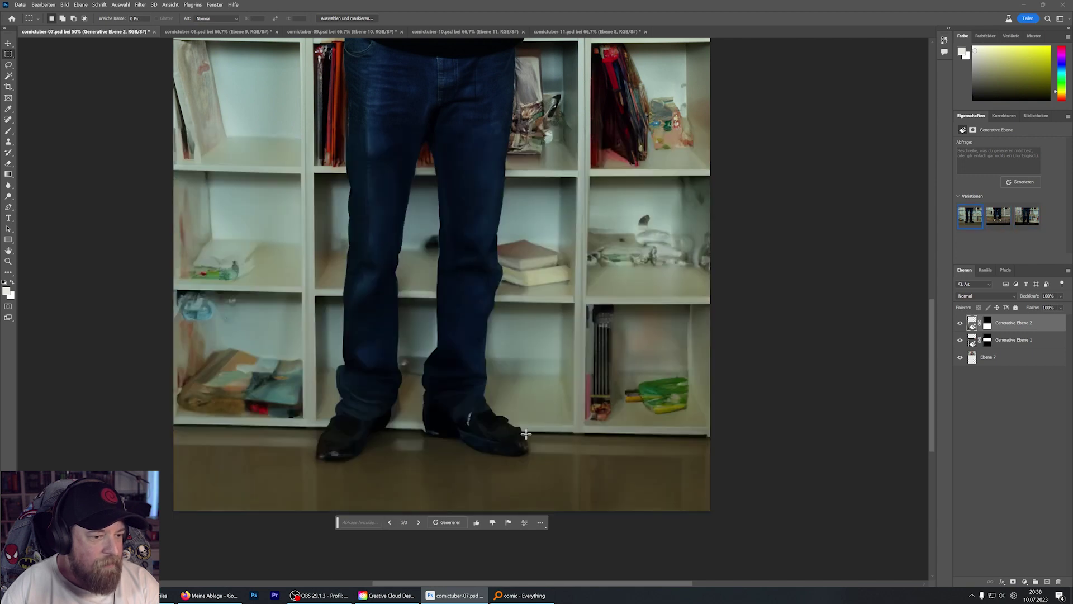
scroll(526, 433, "up", 1)
scroll(530, 430, "up", 1)
scroll(536, 427, "up", 3)
scroll(546, 421, "up", 3)
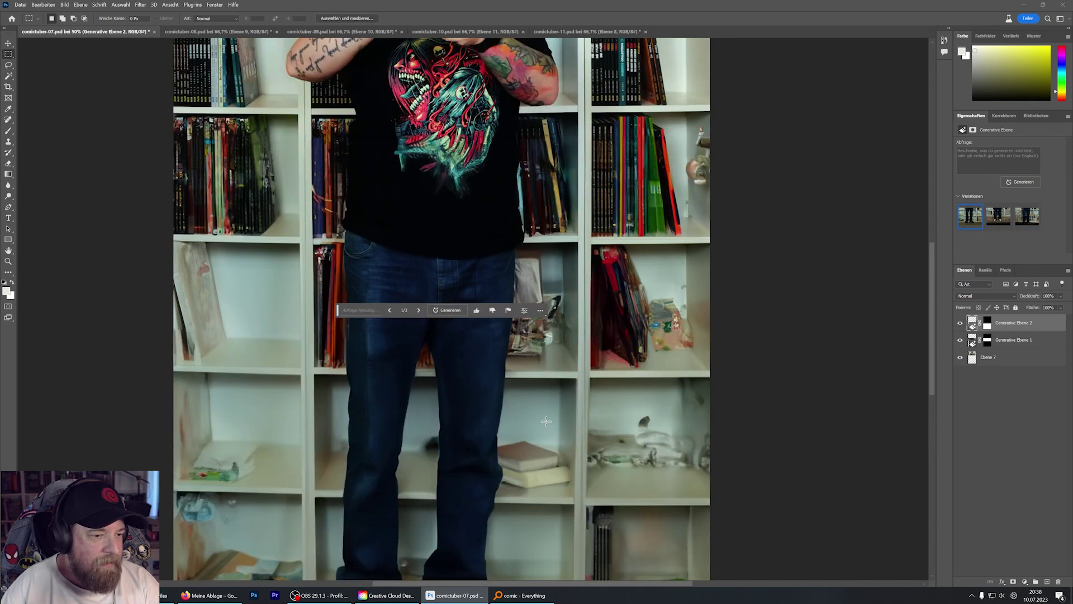
scroll(551, 425, "up", 3)
scroll(556, 430, "up", 2)
scroll(565, 436, "up", 2)
scroll(574, 443, "down", 4)
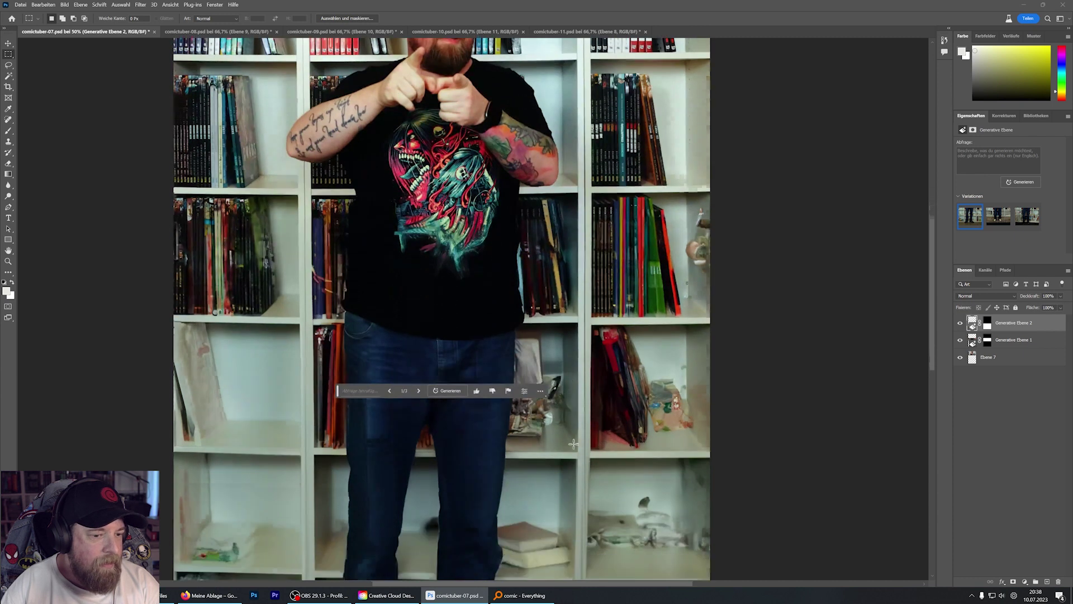
scroll(574, 443, "down", 3)
scroll(574, 443, "down", 3)
scroll(575, 443, "down", 3)
scroll(575, 444, "down", 2)
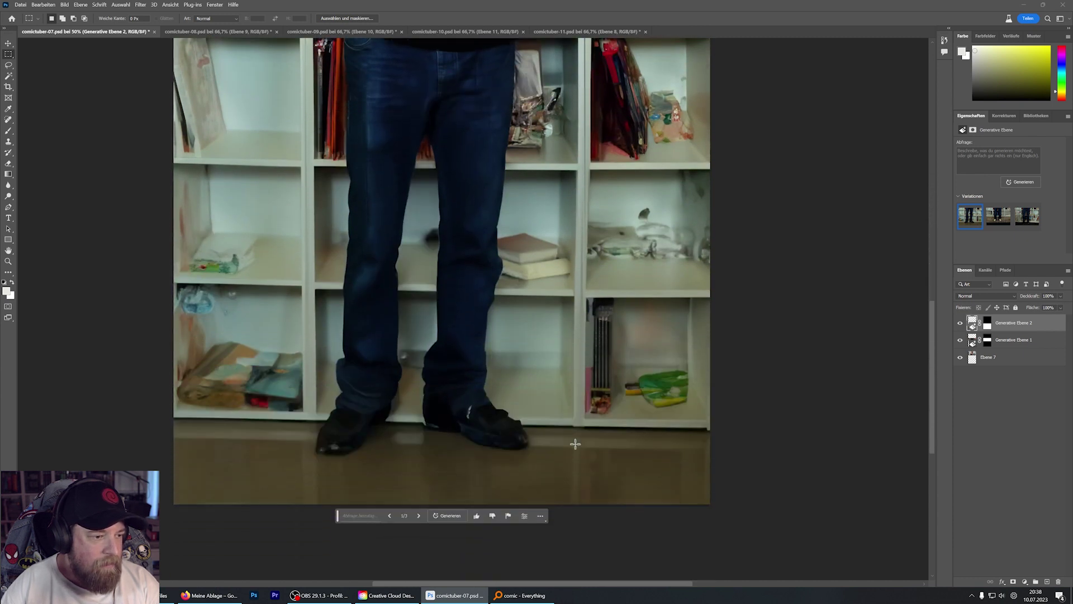
left_click(418, 516)
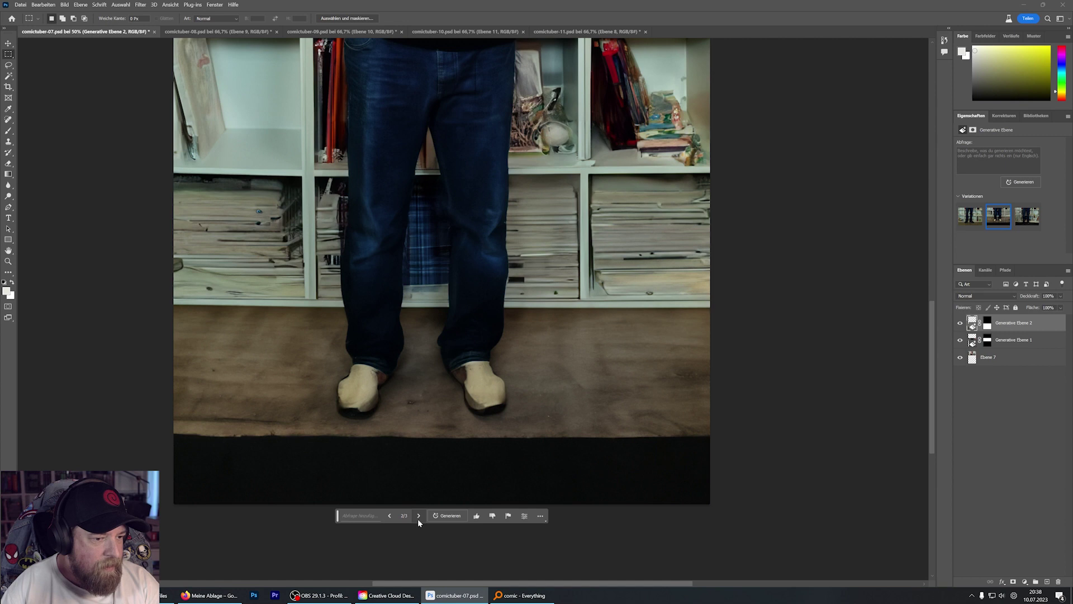
scroll(450, 403, "up", 1)
scroll(459, 380, "up", 2)
scroll(463, 375, "up", 4)
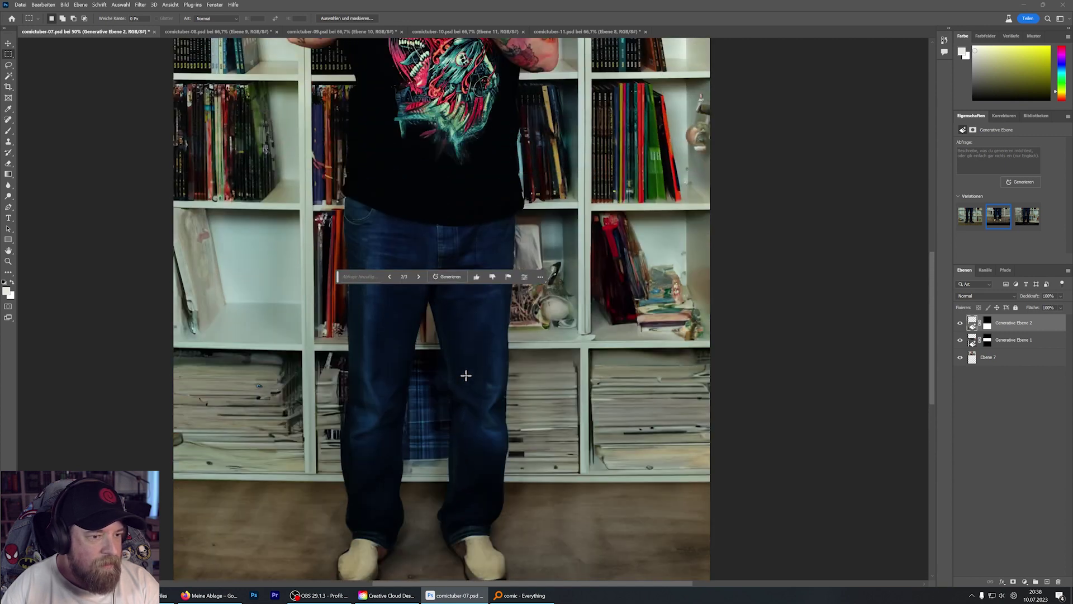
scroll(465, 374, "up", 3)
scroll(464, 373, "down", 2)
scroll(472, 386, "down", 2)
scroll(479, 396, "down", 4)
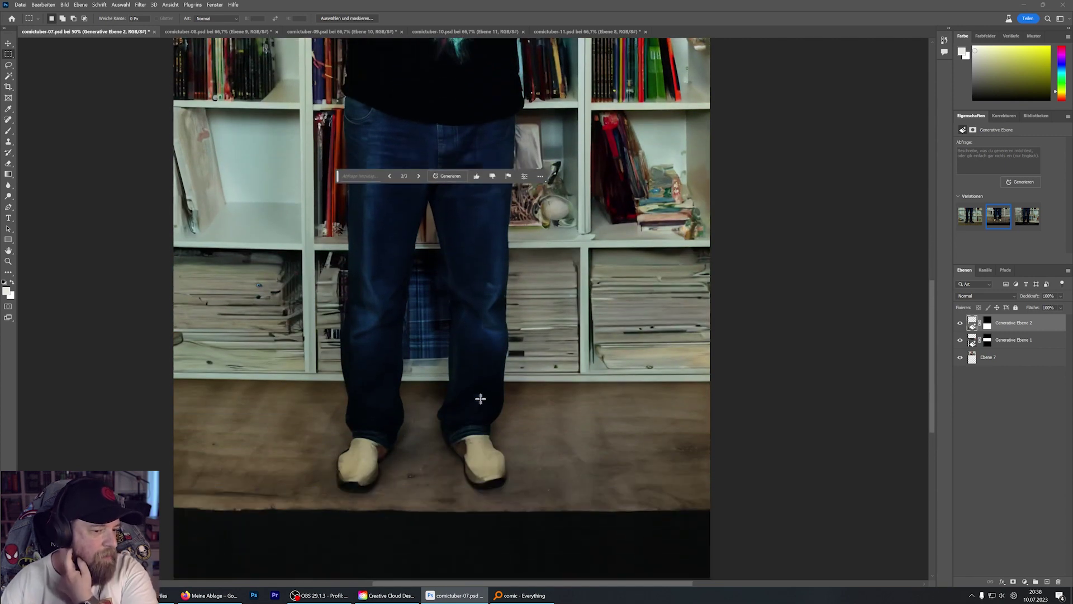
scroll(481, 399, "down", 2)
scroll(478, 396, "down", 1)
scroll(475, 395, "down", 2)
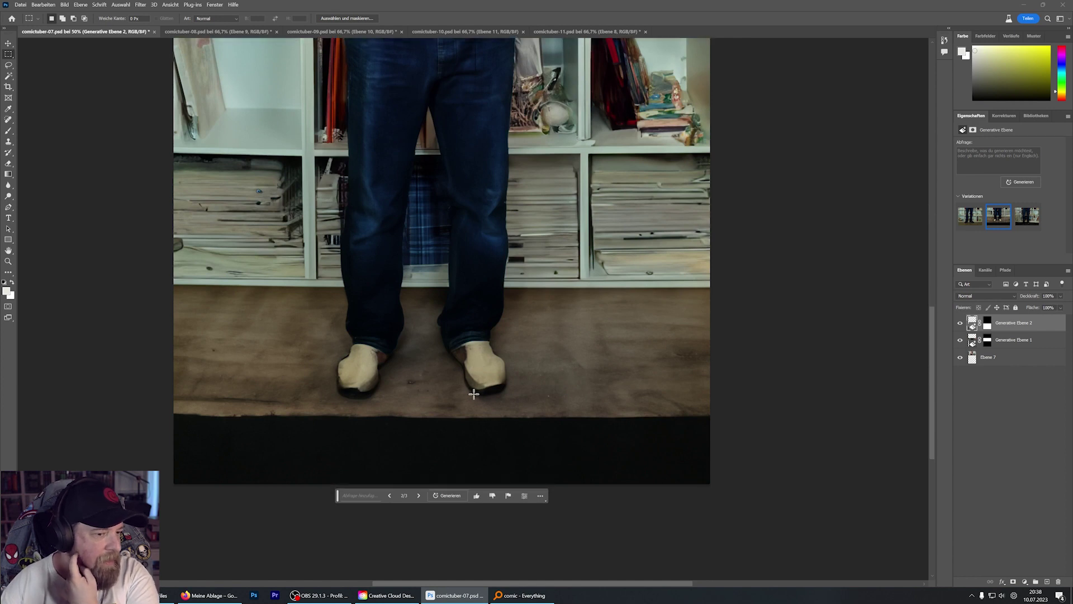
- Marquee the shoes and floor and regenerate twice; both results are blocked by guidelines
left_click_drag(304, 308, 536, 415)
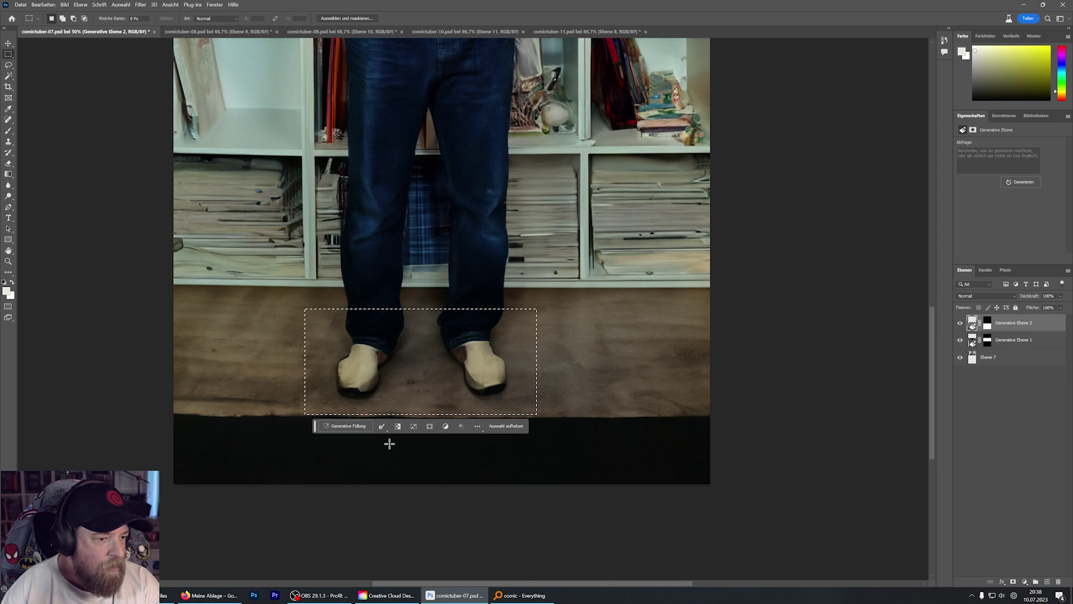
left_click(362, 427)
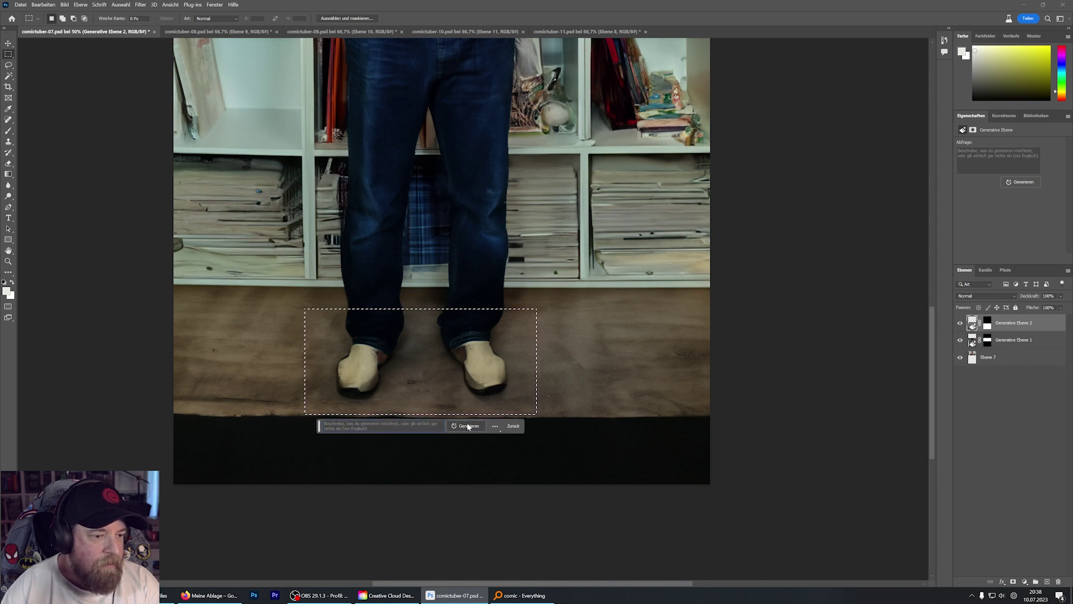
left_click(468, 425)
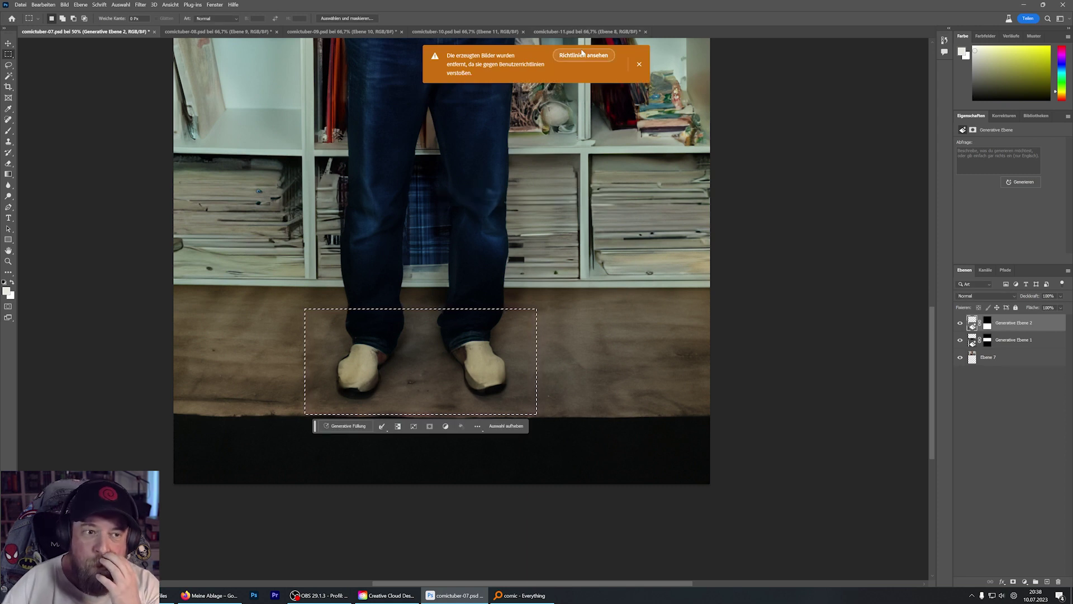
left_click(582, 54)
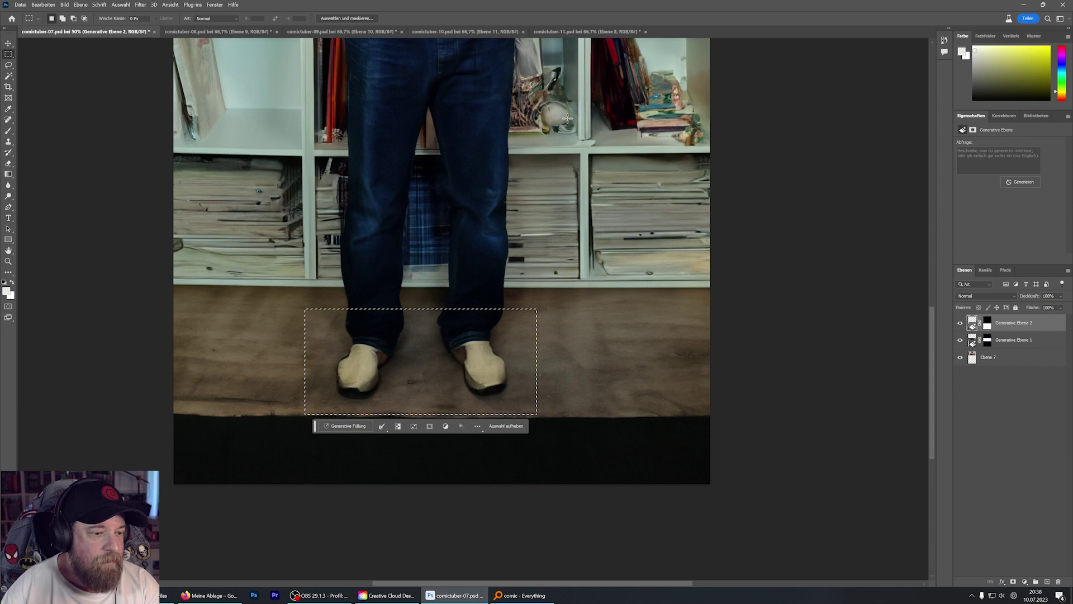
left_click(357, 428)
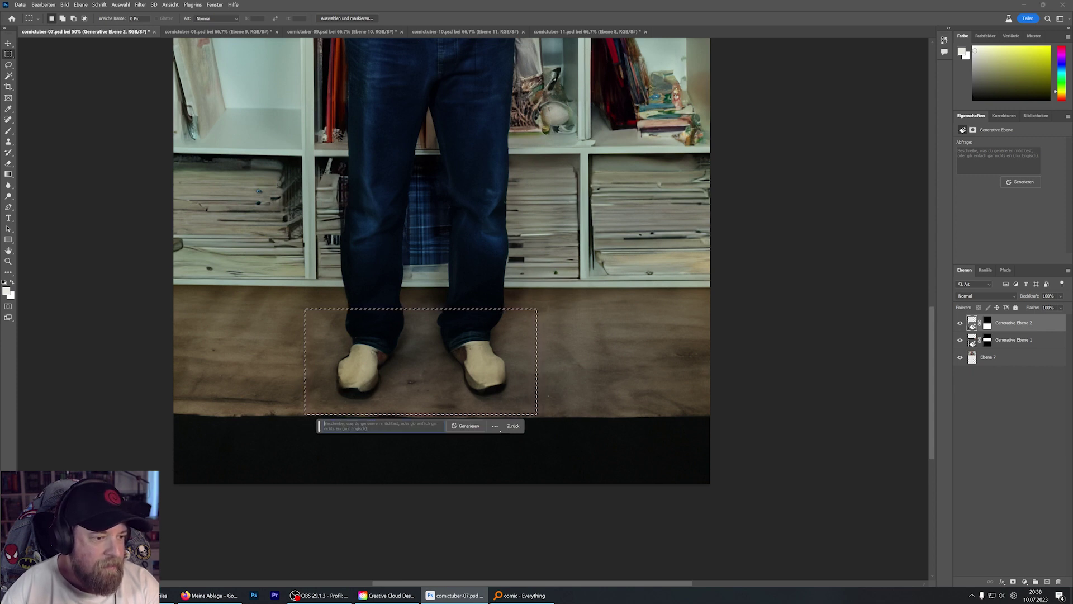
left_click(468, 425)
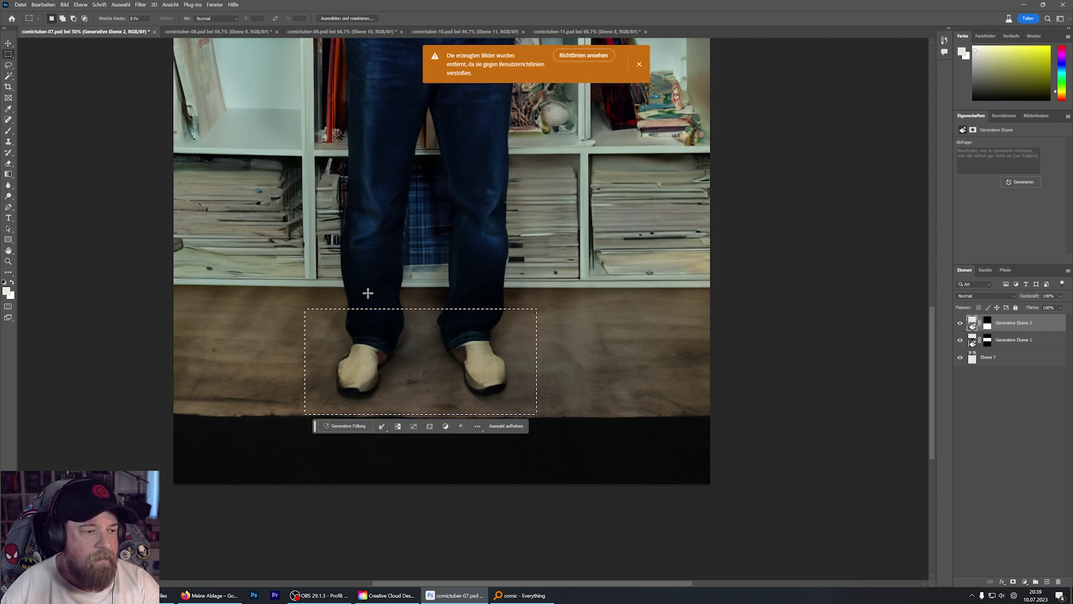
- Lasso around the feet and regenerate them as dark leather shoes on the wooden floor
left_click(8, 64)
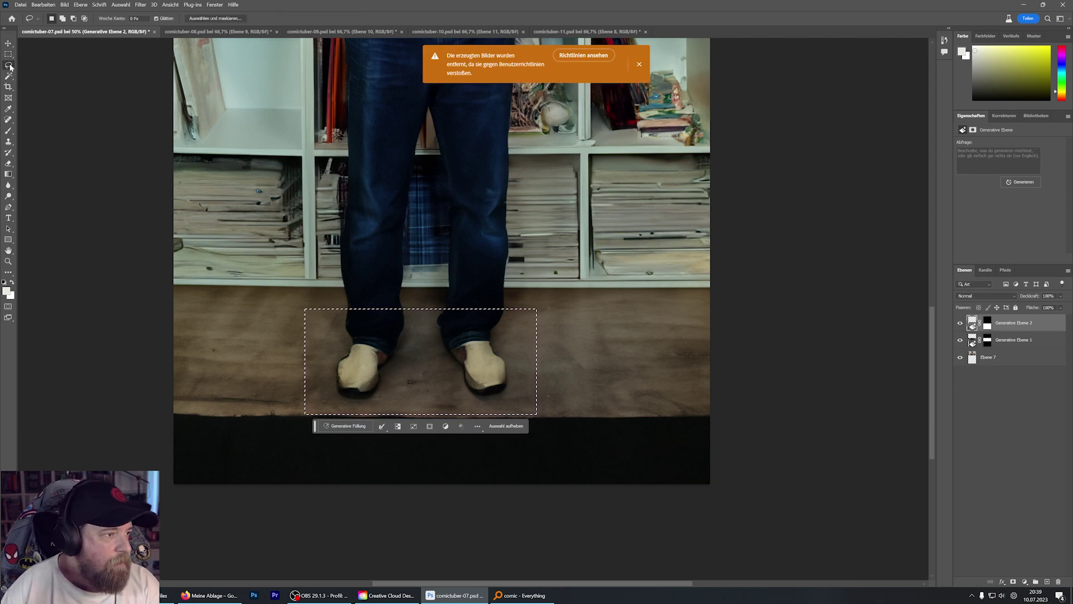
mouse_move(339, 306)
left_mouse_down()
mouse_move(329, 362)
mouse_move(337, 408)
mouse_move(427, 374)
mouse_move(471, 410)
mouse_move(523, 374)
left_mouse_up()
mouse_move(524, 288)
left_mouse_down()
mouse_move(463, 283)
mouse_move(427, 304)
left_mouse_up()
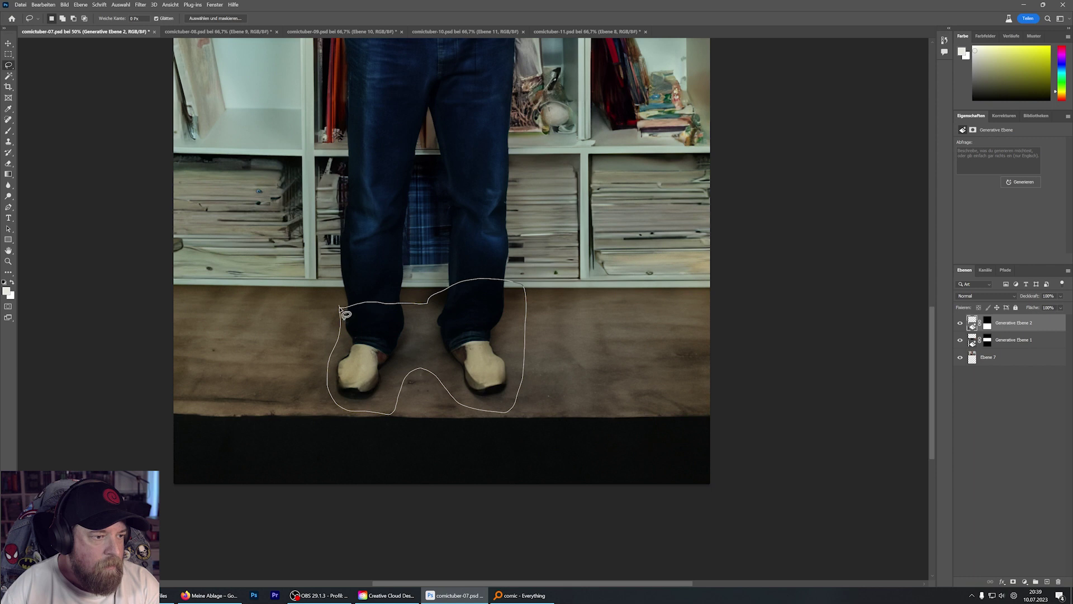
left_click_drag(346, 315, 341, 309)
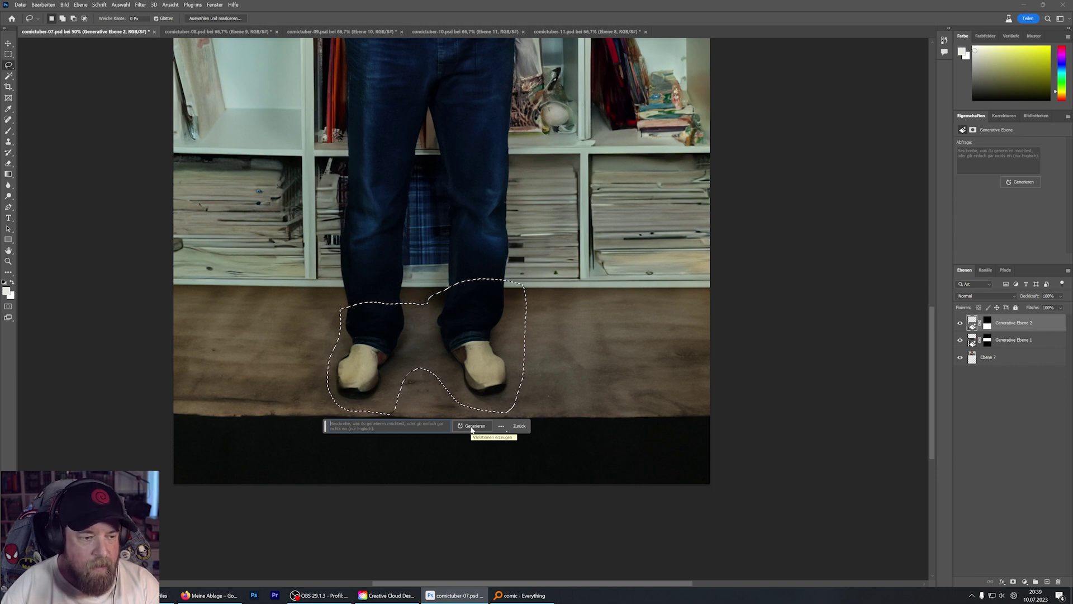
left_click(471, 427)
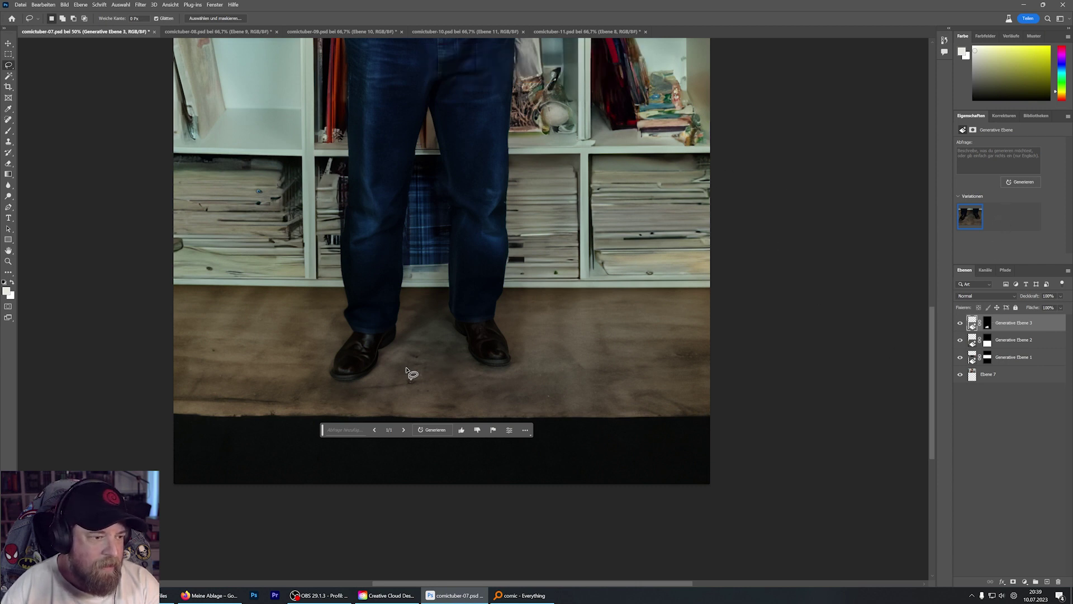
- Scroll over the canvas to inspect the regenerated feet
scroll(414, 374, "up", 1)
scroll(428, 380, "up", 2)
scroll(439, 389, "up", 2)
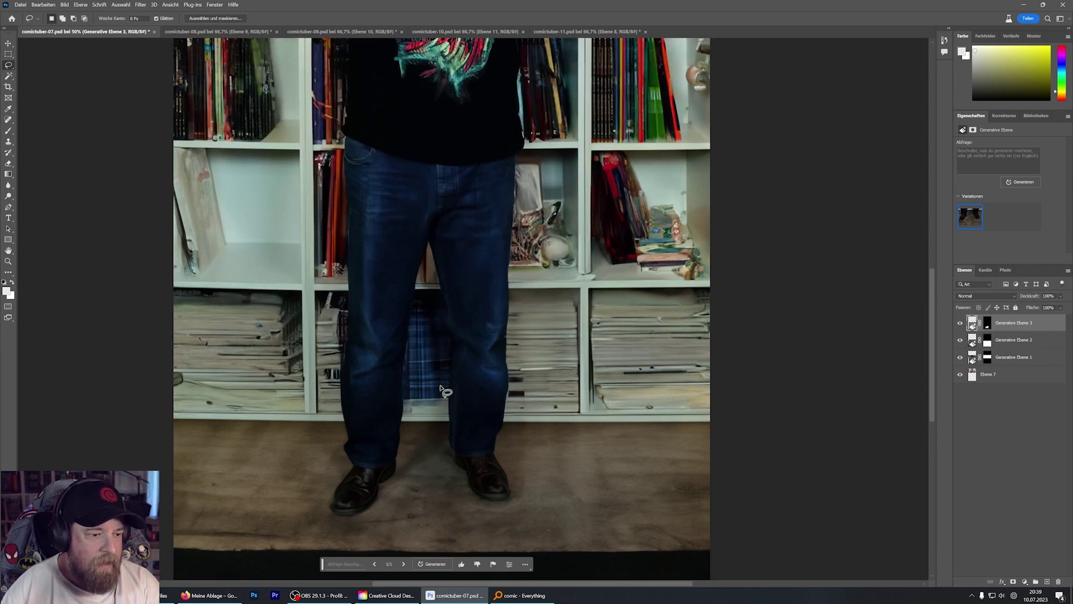
scroll(450, 397, "up", 1)
scroll(455, 403, "up", 1)
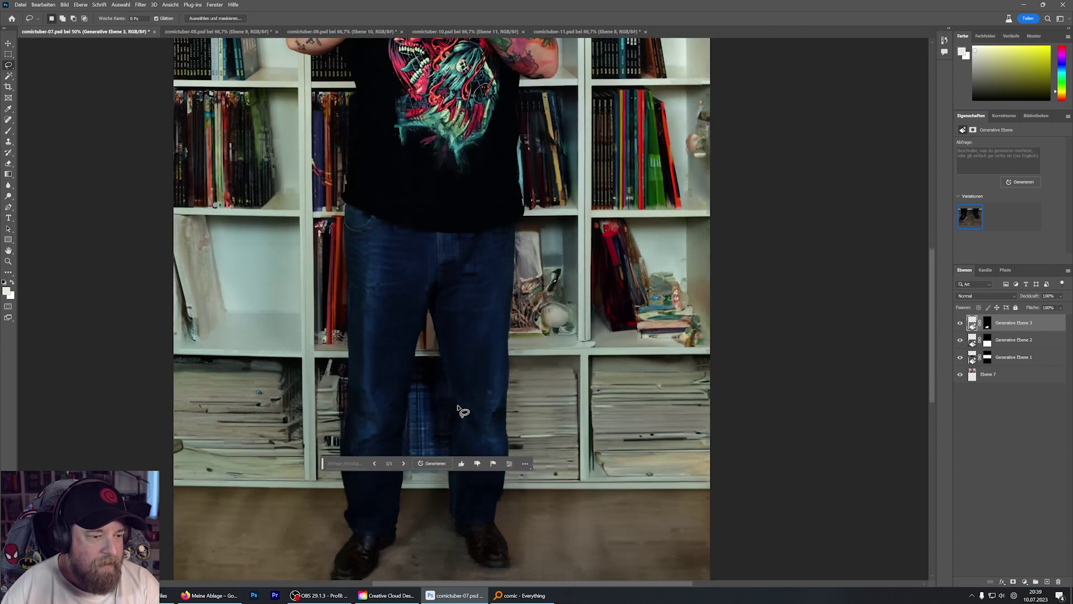
scroll(461, 413, "down", 2)
scroll(469, 418, "down", 1)
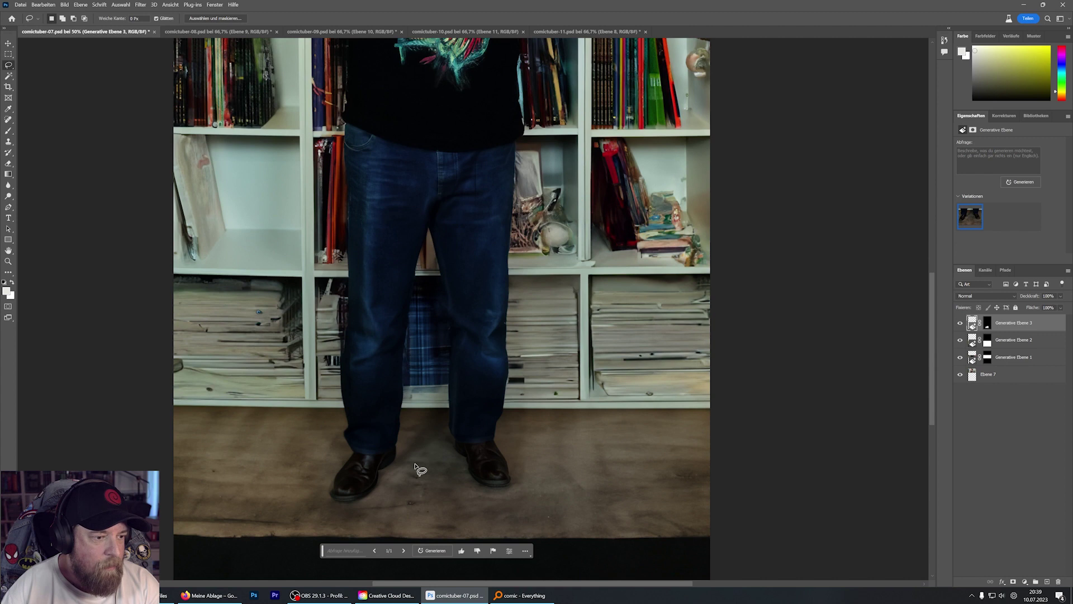
scroll(425, 466, "up", 1)
scroll(427, 467, "up", 2)
scroll(438, 458, "up", 3)
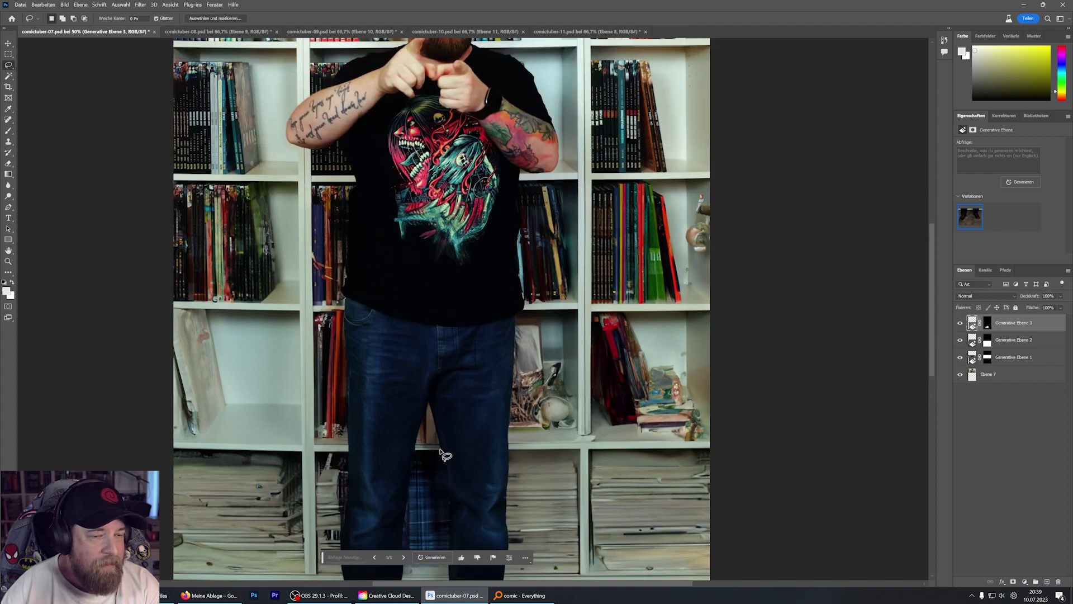
scroll(486, 447, "up", 2)
scroll(539, 436, "up", 1)
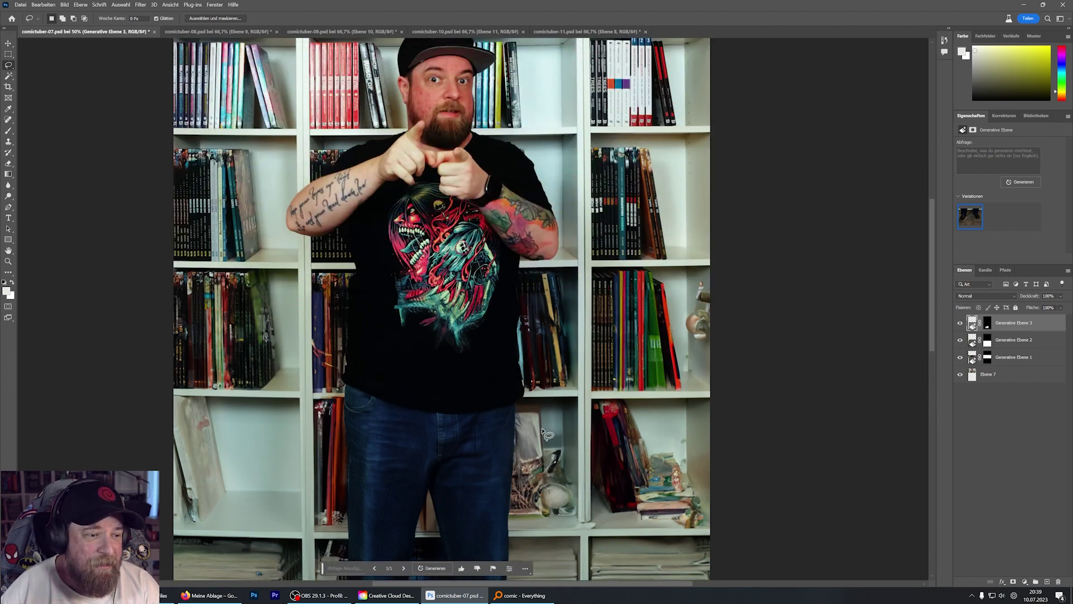
scroll(540, 433, "down", 1)
left_click(9, 262)
- Crop the dark band off the portrait's bottom, then bring comictuber-08 to the front
left_click(557, 319, "alt")
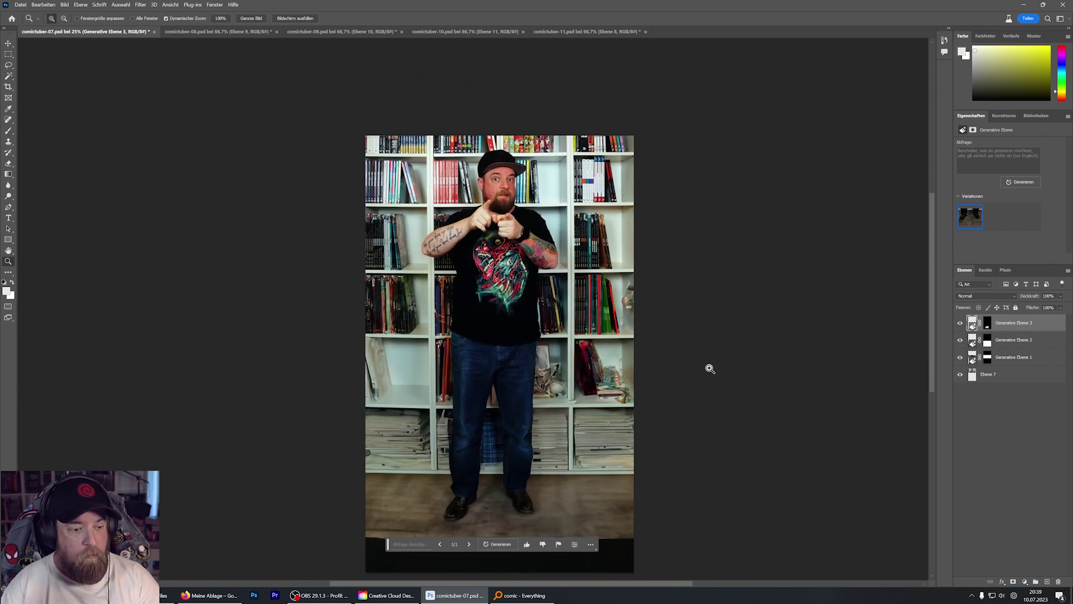
scroll(707, 366, "down", 1)
key("c")
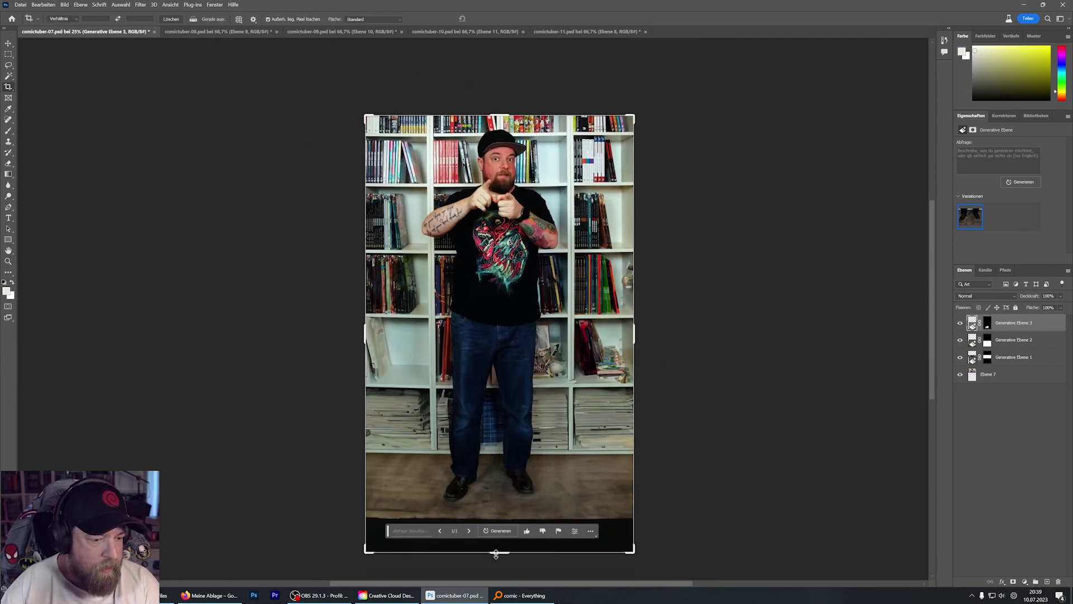
left_click_drag(496, 553, 504, 532)
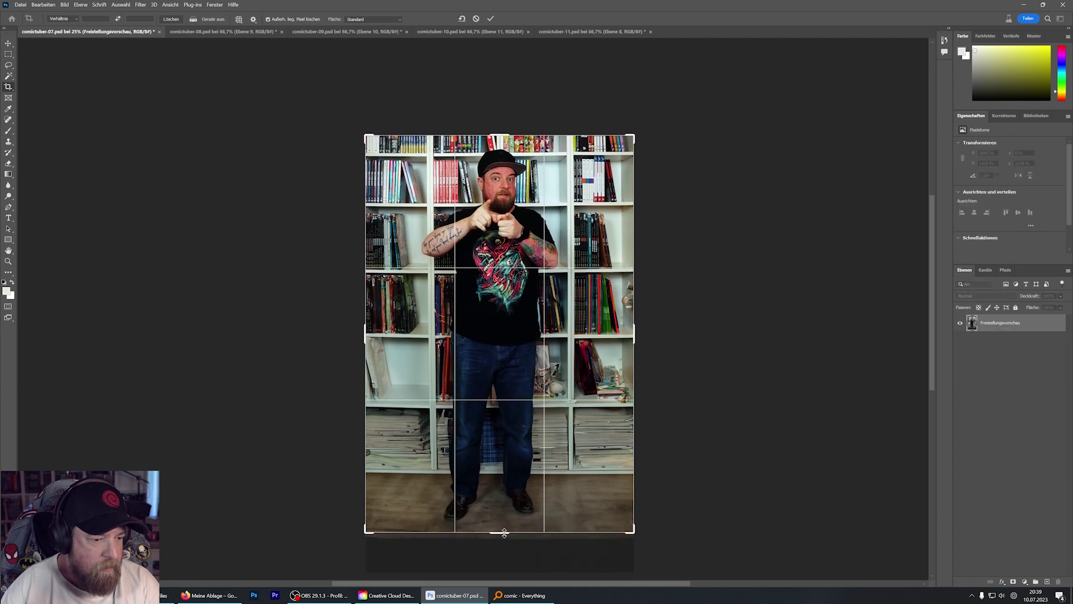
key("Return")
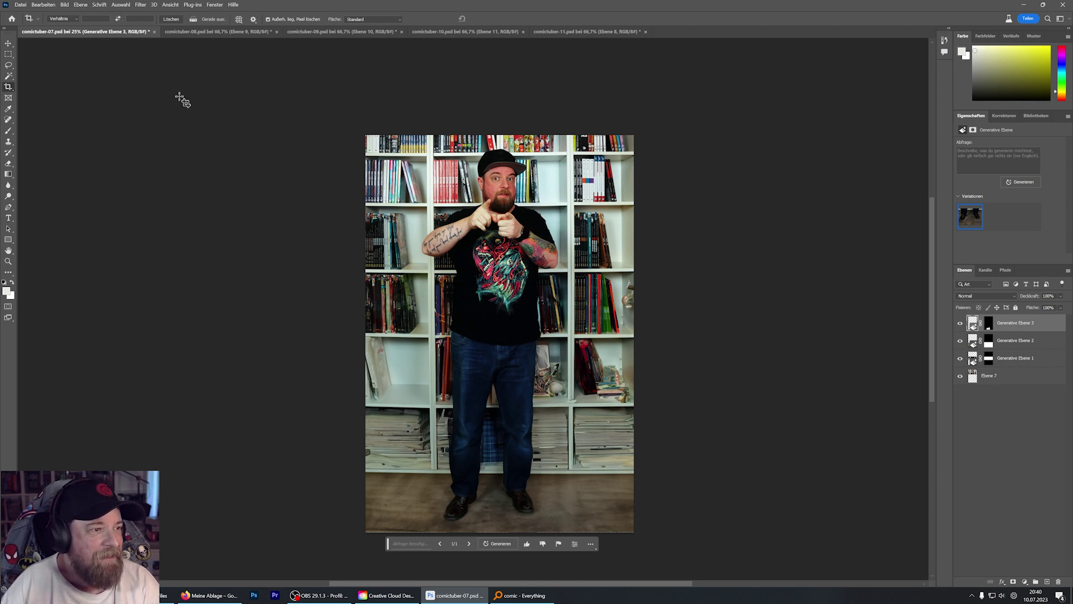
left_click(219, 32)
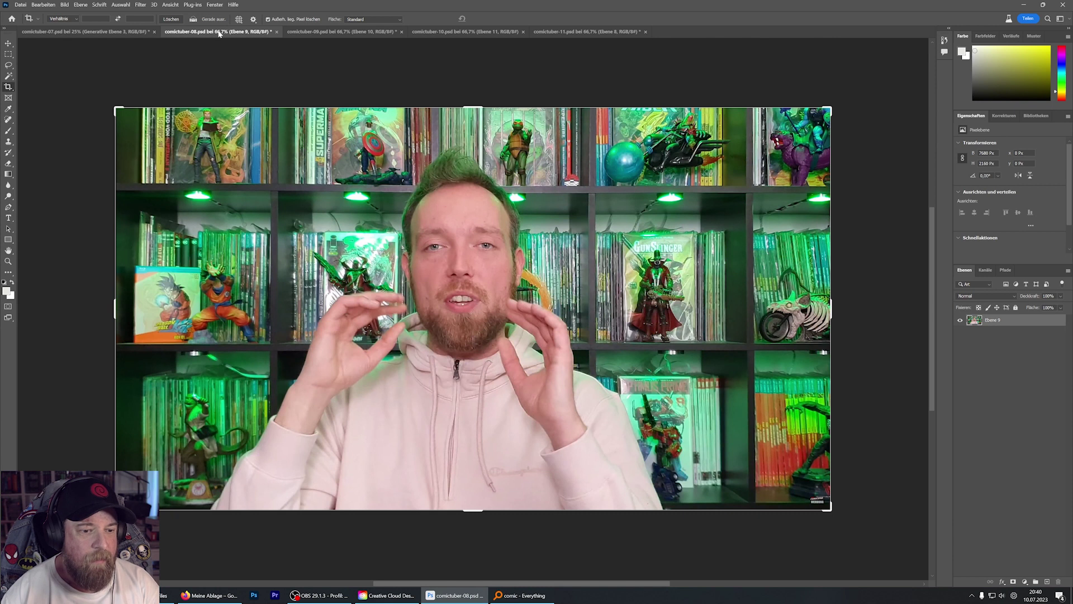
- Zoom the green-shelf photo out to 33.3% and try, then cancel, a crop extension
left_click(7, 261)
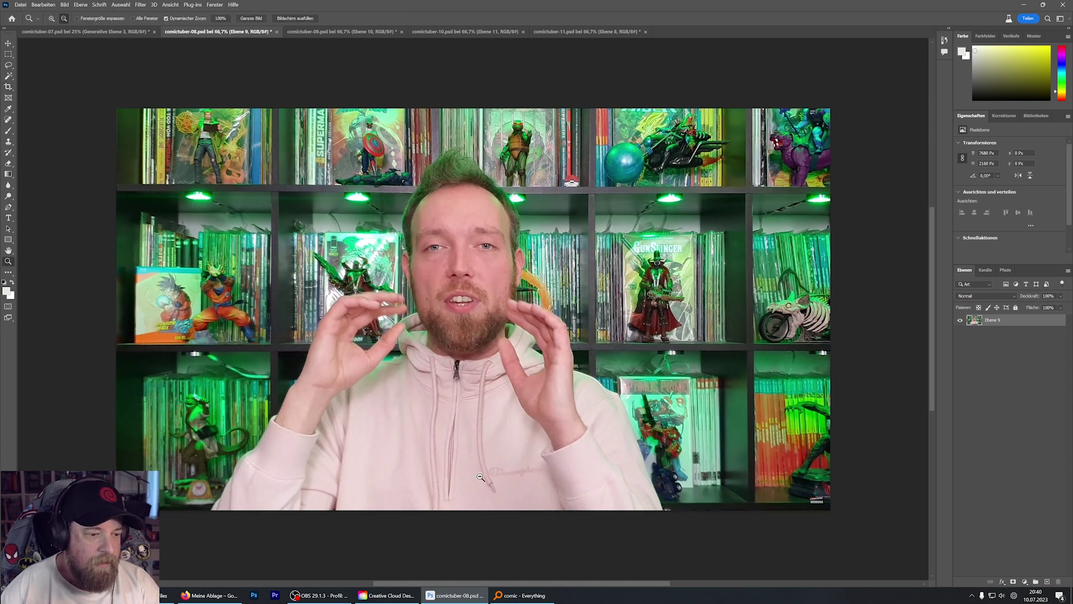
left_click(480, 477)
left_click(481, 476, "alt")
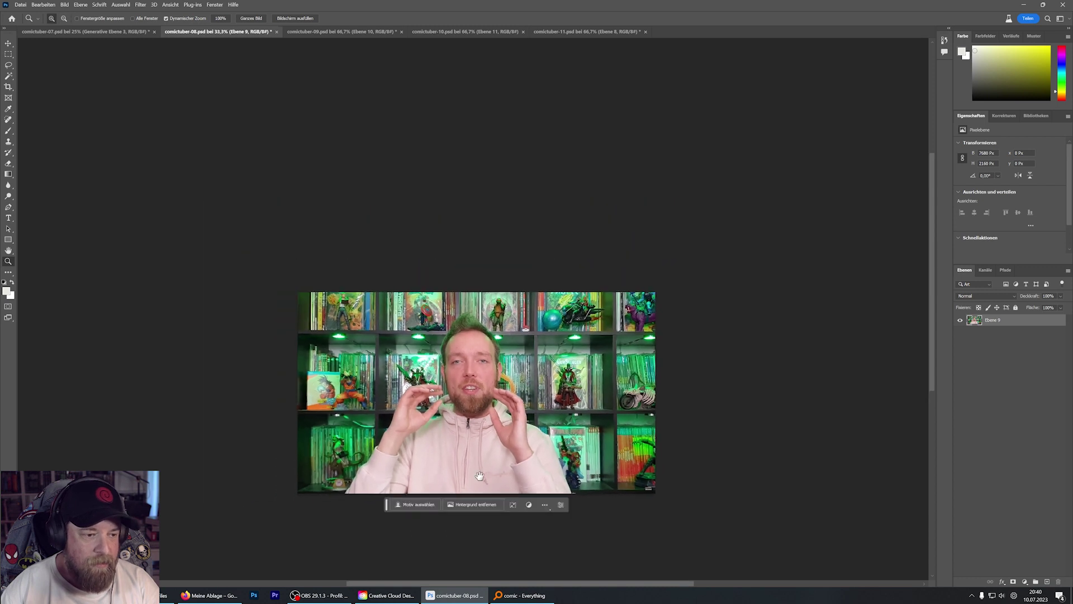
left_click_drag(479, 475, 487, 277)
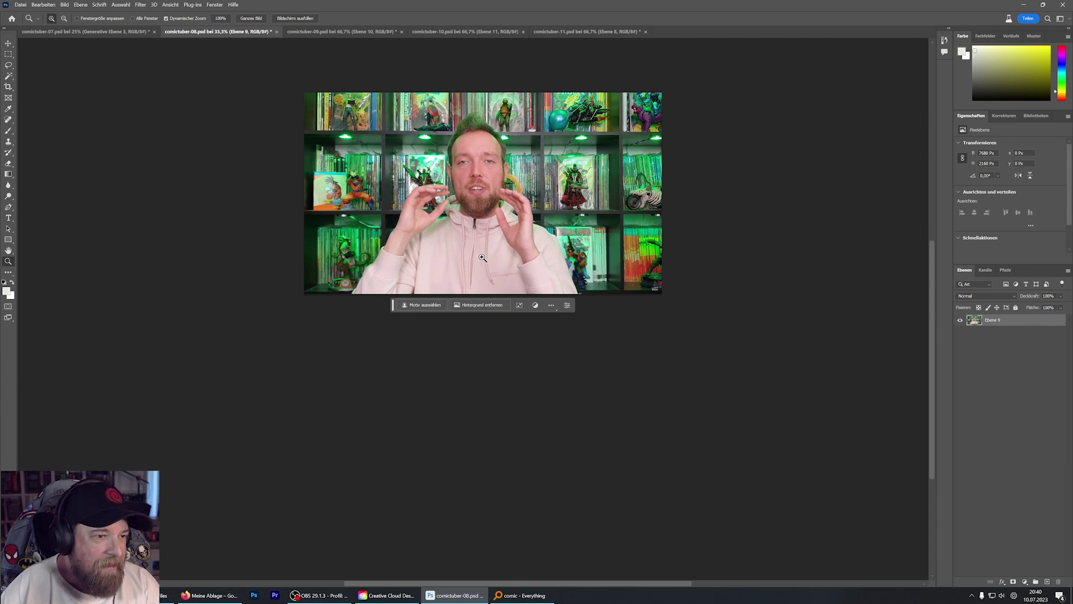
key("c")
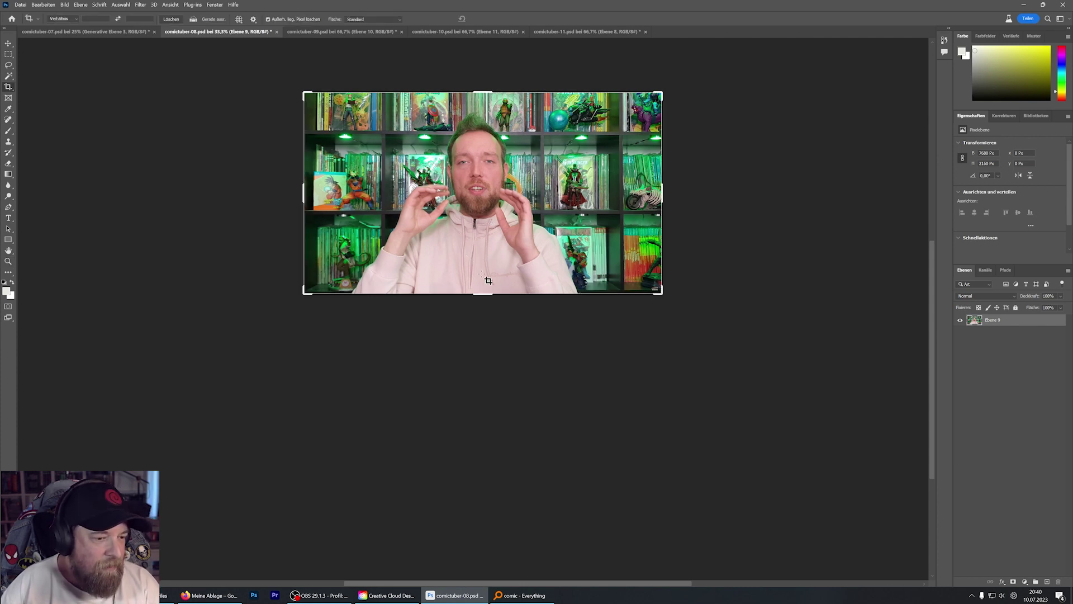
left_click_drag(487, 295, 488, 379)
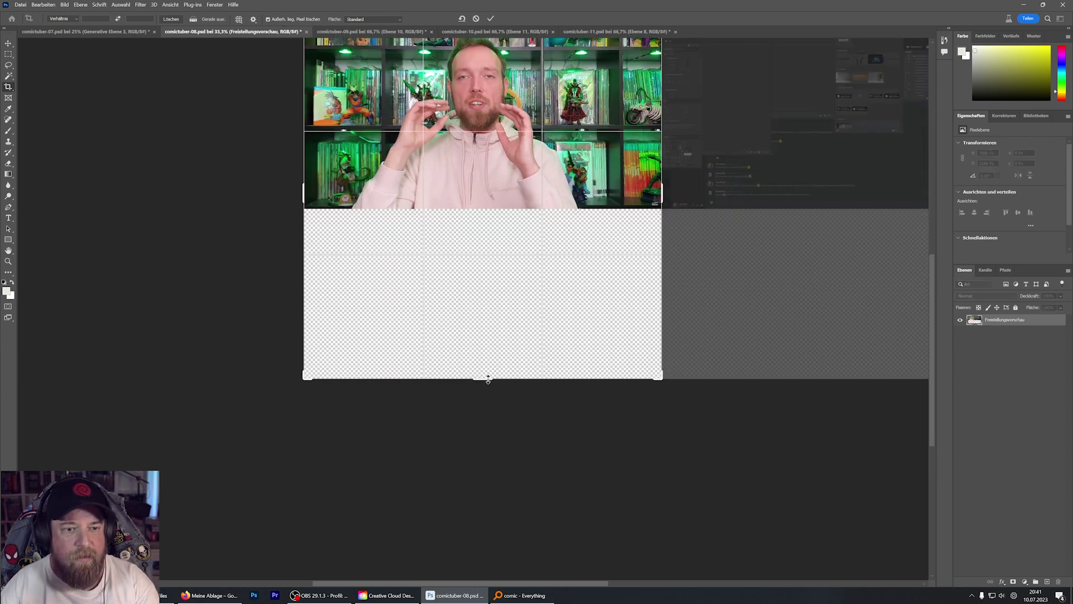
key("Escape")
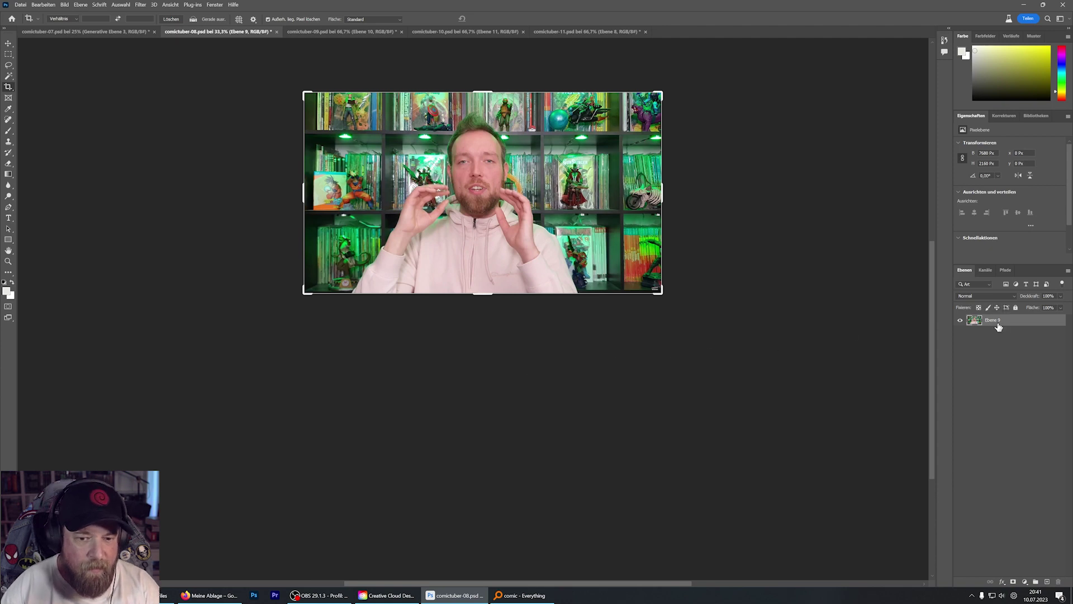
- Copy the photo to a new layer, delete Ebene 9, and extend the canvas to about 3942 px tall
key("ctrl+a")
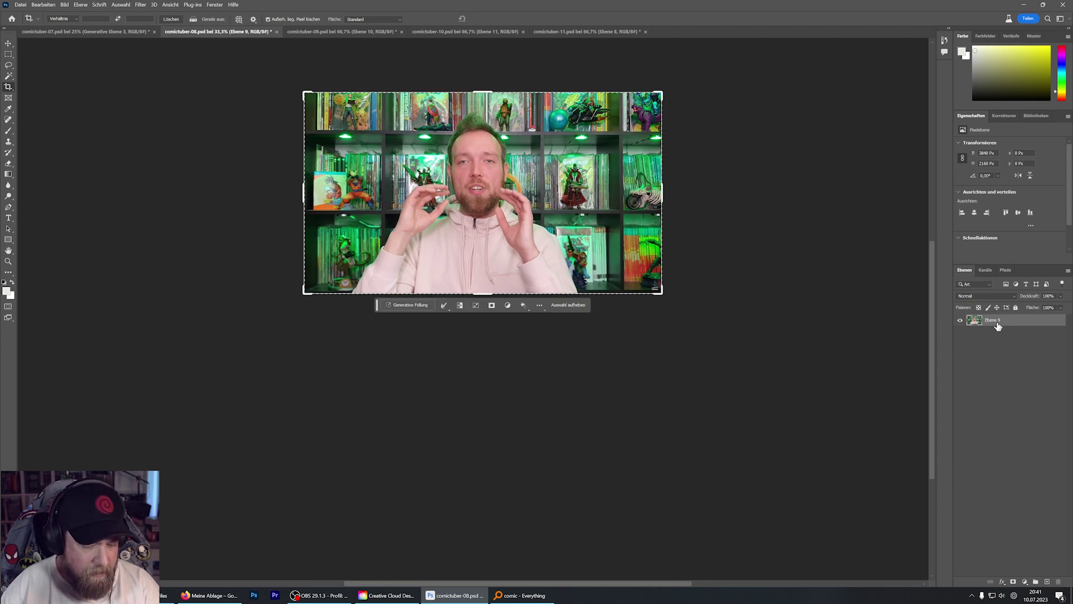
key("ctrl+j")
left_click(993, 331)
key("Delete")
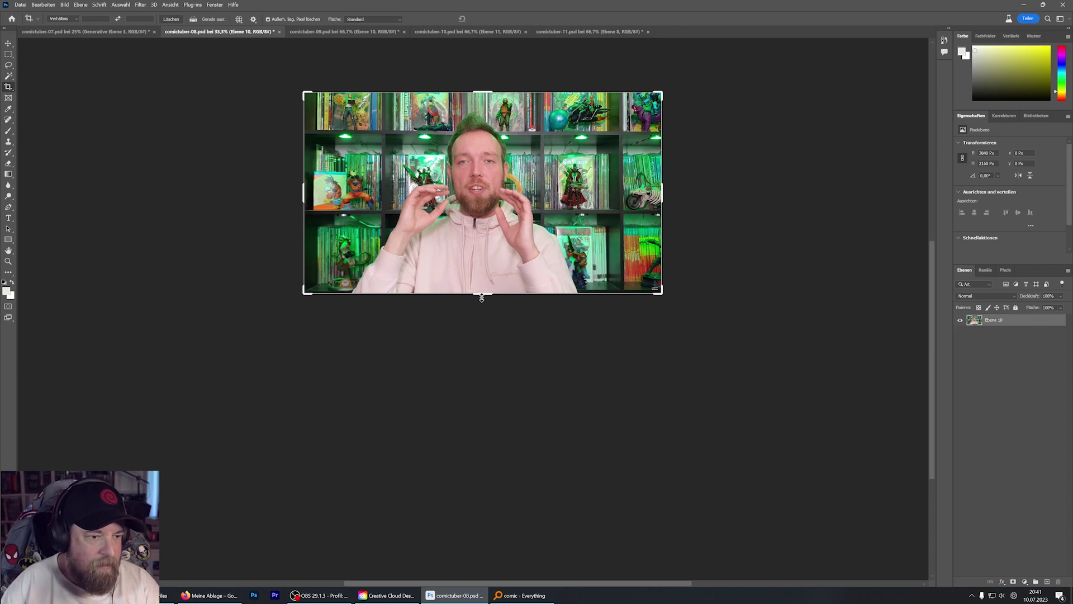
left_click_drag(482, 298, 471, 386)
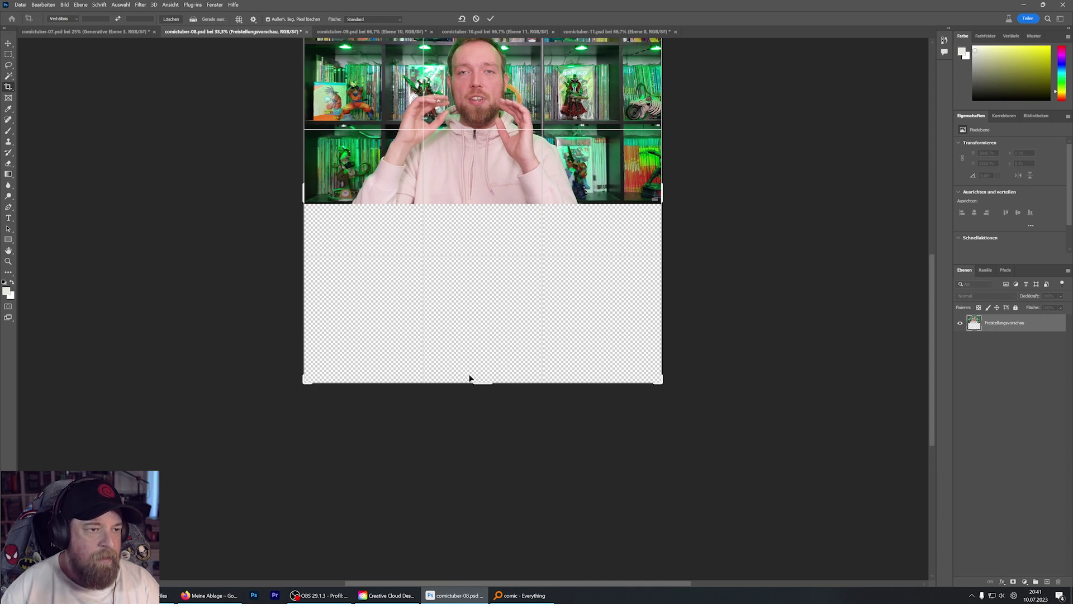
key("Return")
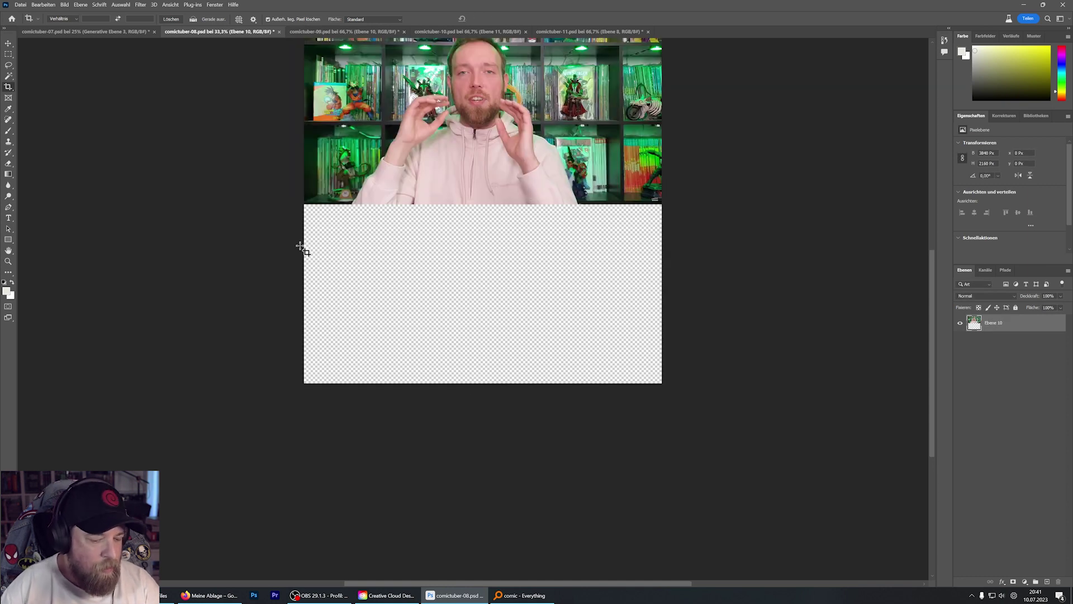
- Marquee-select the transparent area below the green-shelf photo and run Generative Fill on it
key("m")
mouse_move(292, 195)
left_mouse_down()
mouse_move(479, 271)
mouse_move(673, 391)
left_mouse_up()
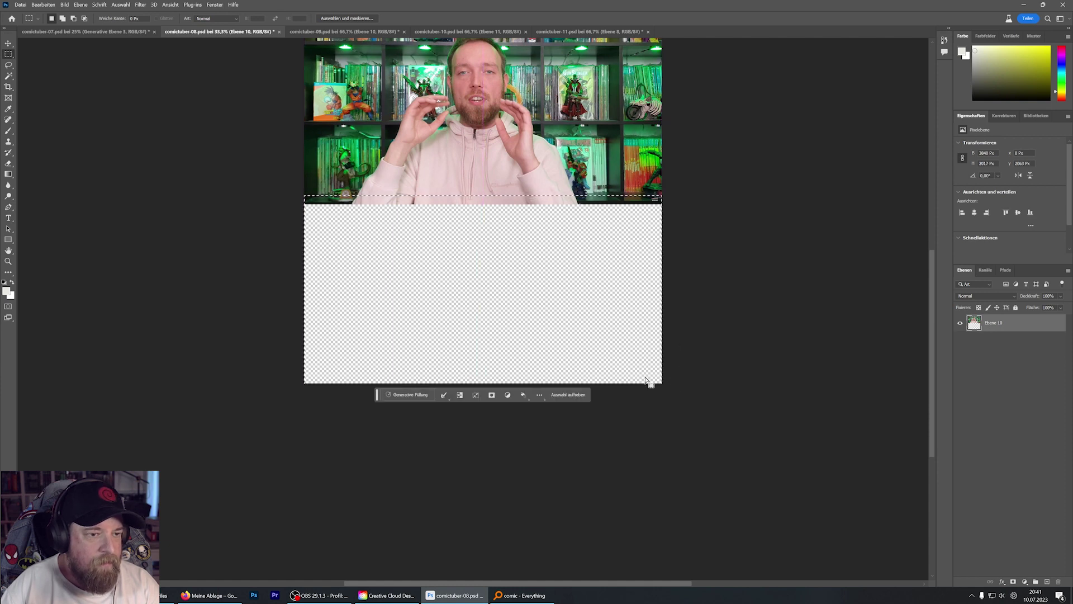
left_click(417, 395)
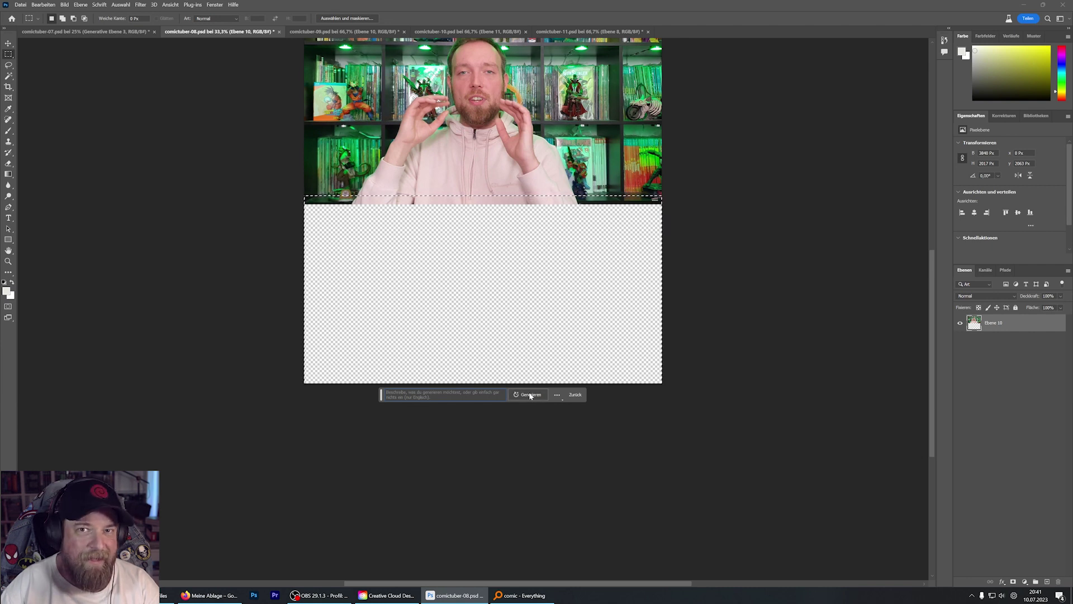
left_click(530, 395)
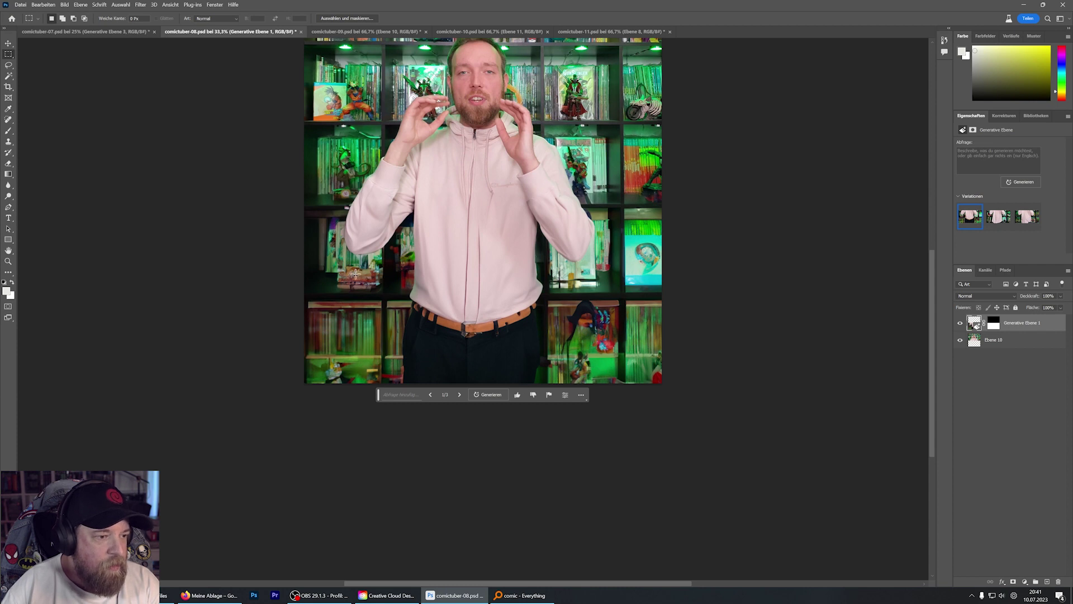
left_click(459, 395)
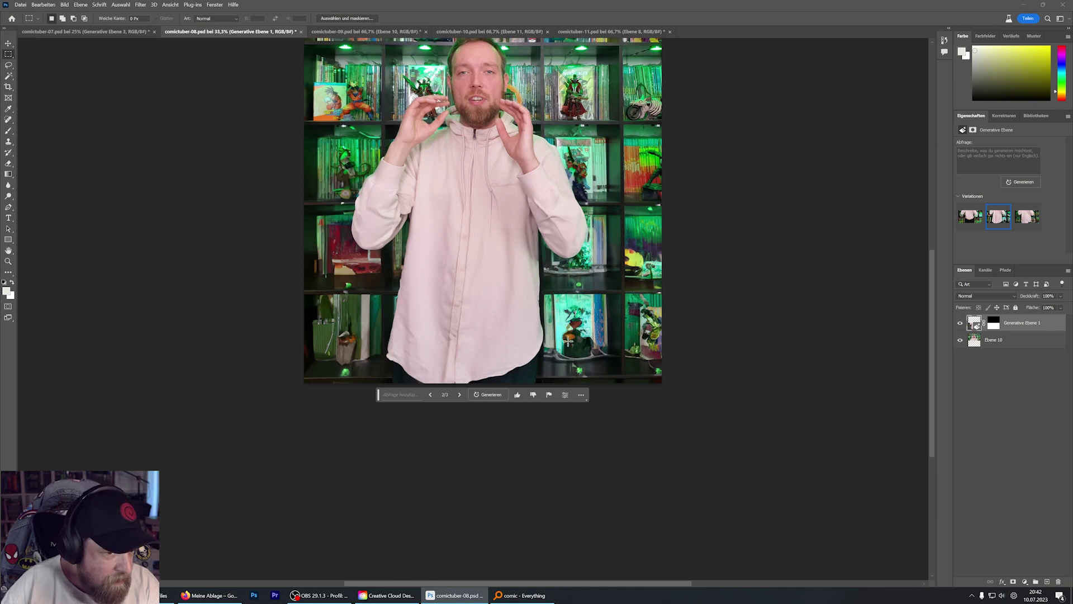
left_click(460, 395)
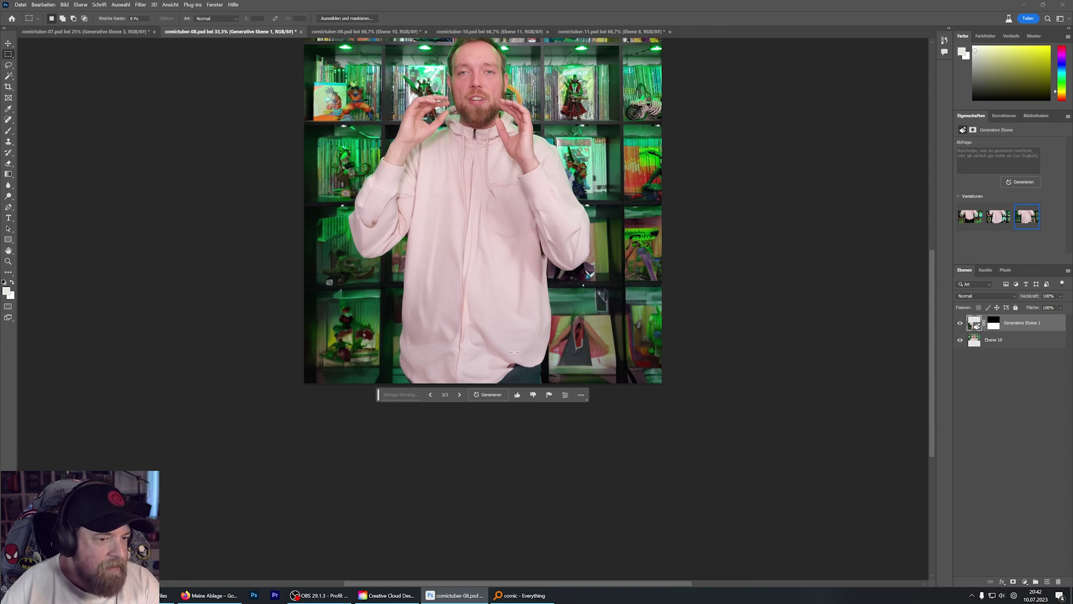
left_click(460, 396)
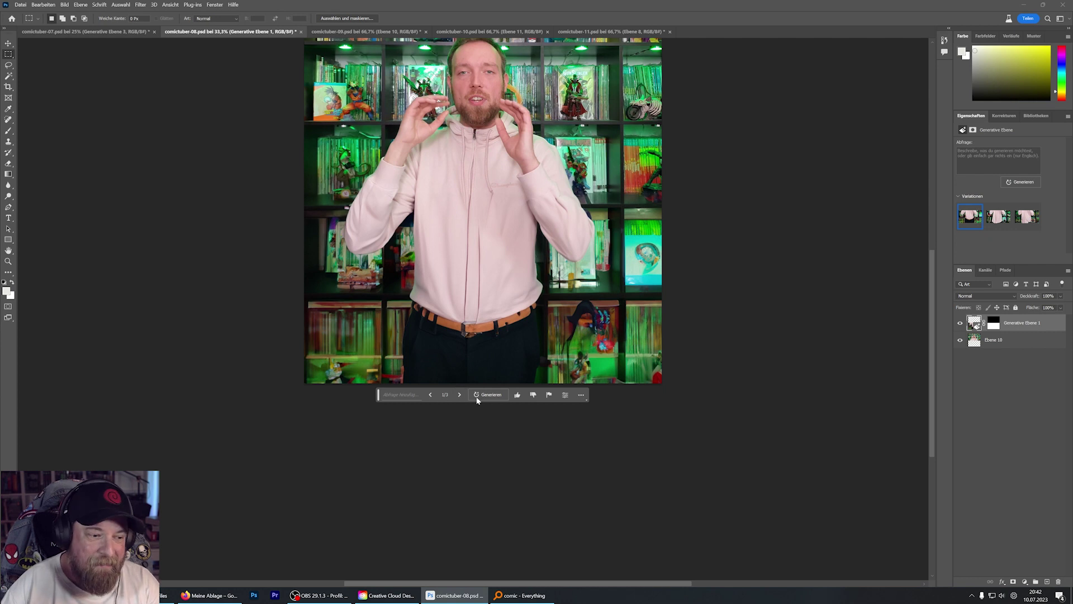
- Crop-extend comictuber-08's canvas downward to 6000 px tall
key("c")
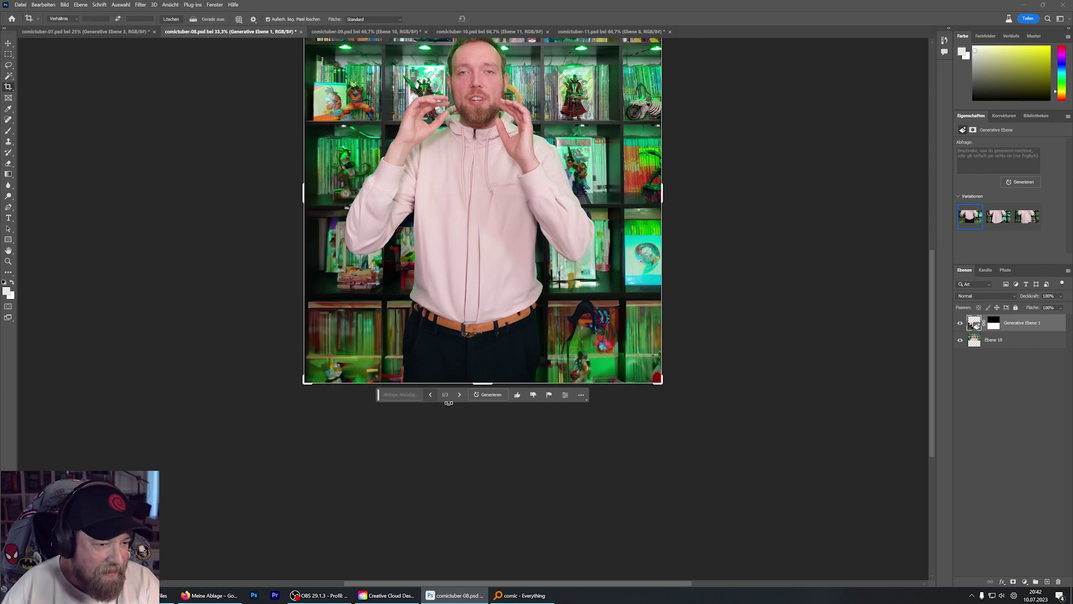
left_click_drag(482, 383, 457, 539)
left_click_drag(456, 540, 460, 538)
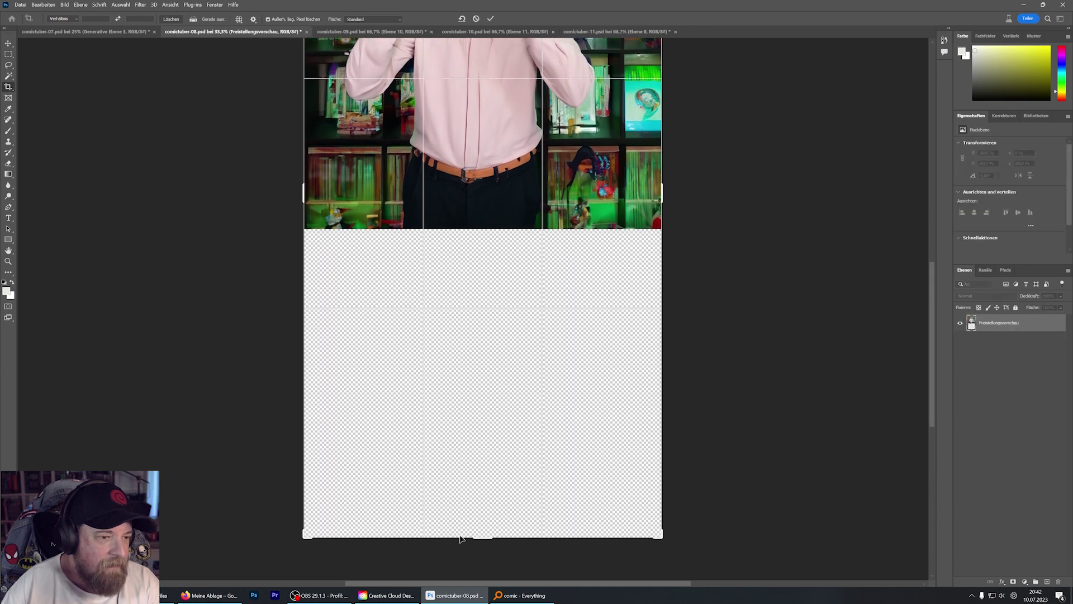
key("Return")
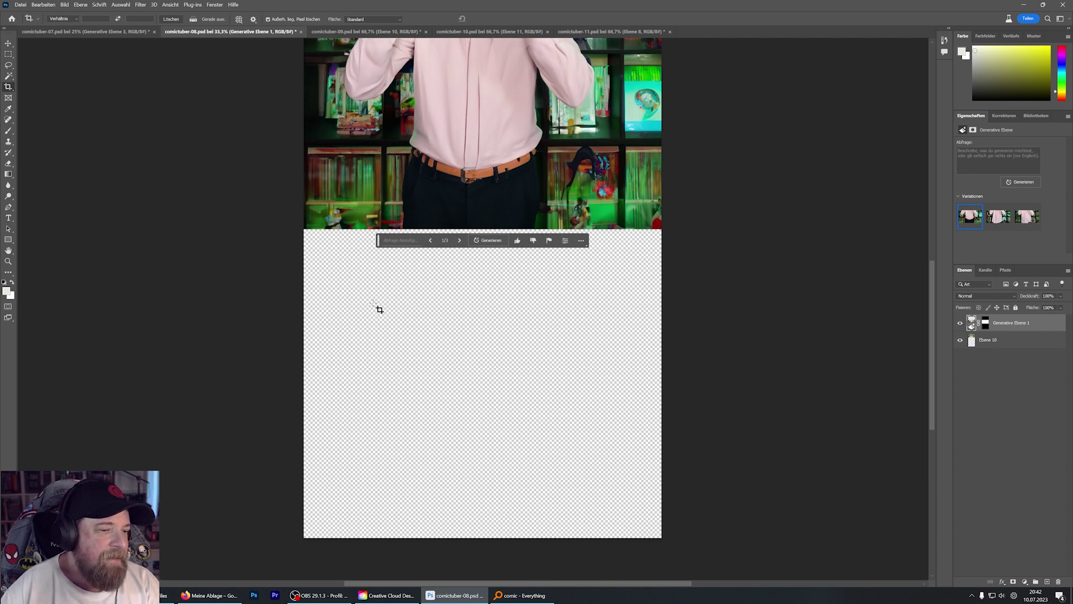
key("m")
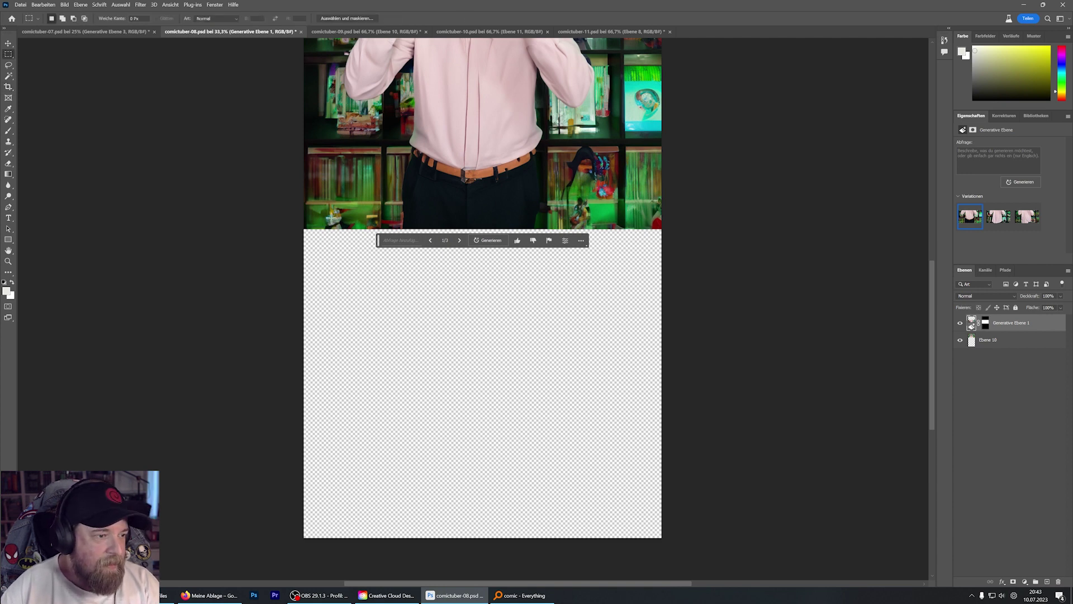
- Generative Fill the empty area below the trousers and scroll through the generated legs and floor
left_click_drag(299, 220, 663, 562)
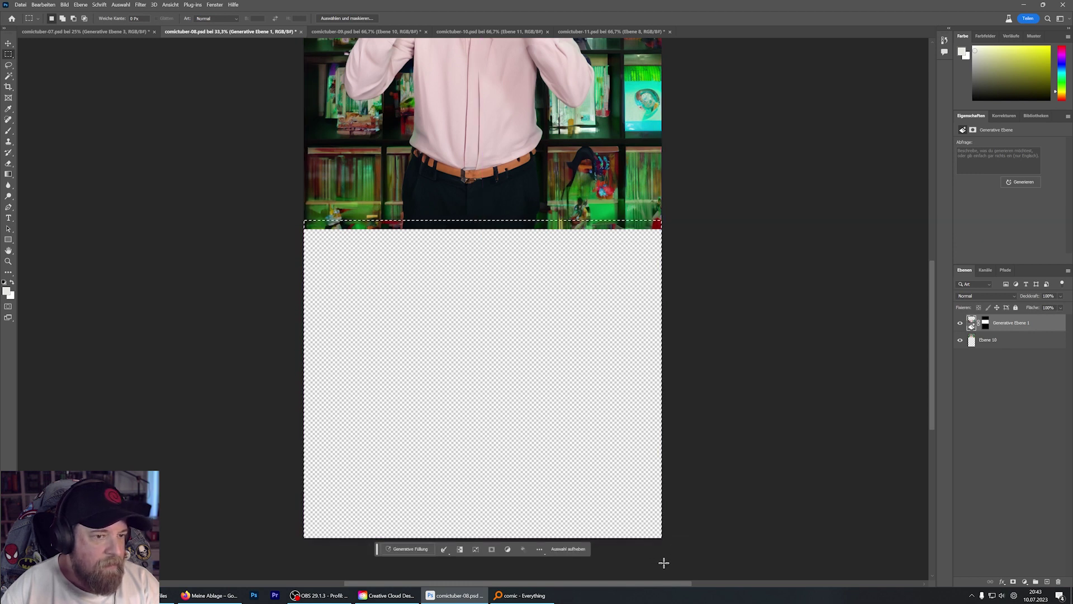
left_click(422, 550)
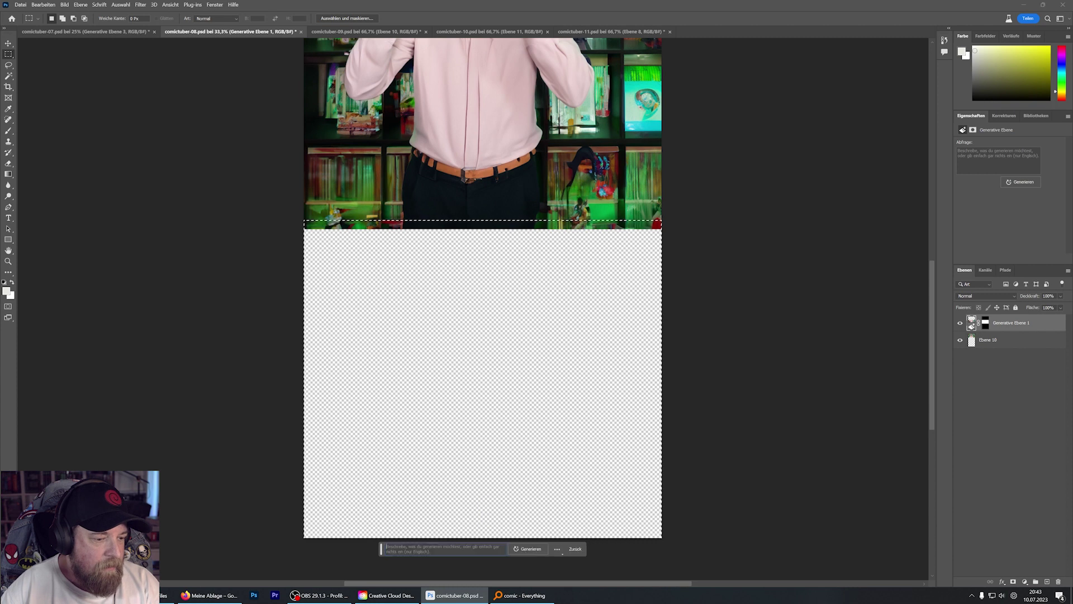
left_click(528, 548)
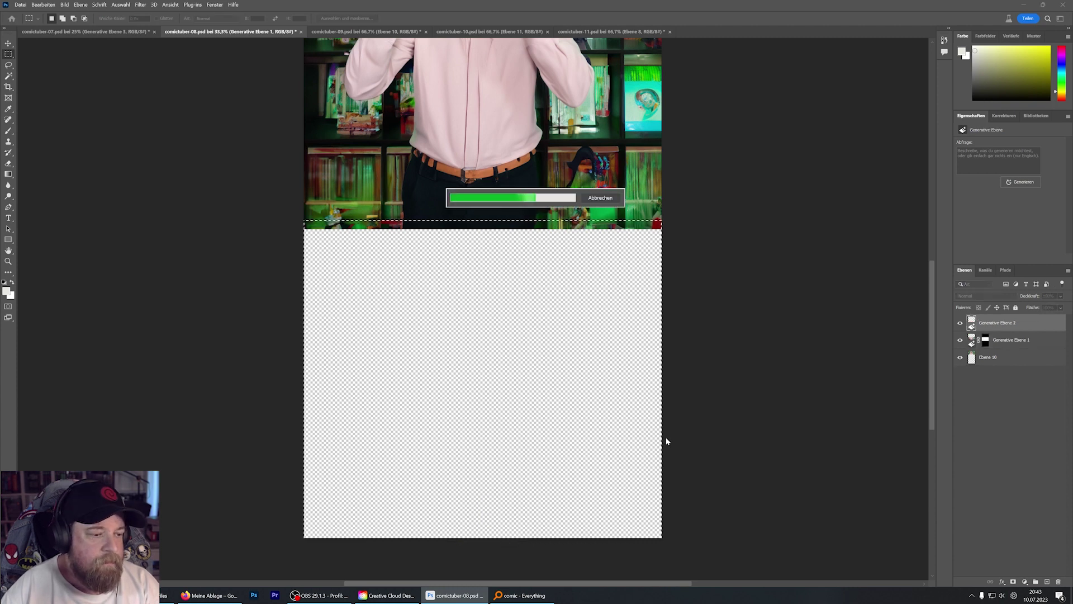
scroll(723, 401, "down", 1)
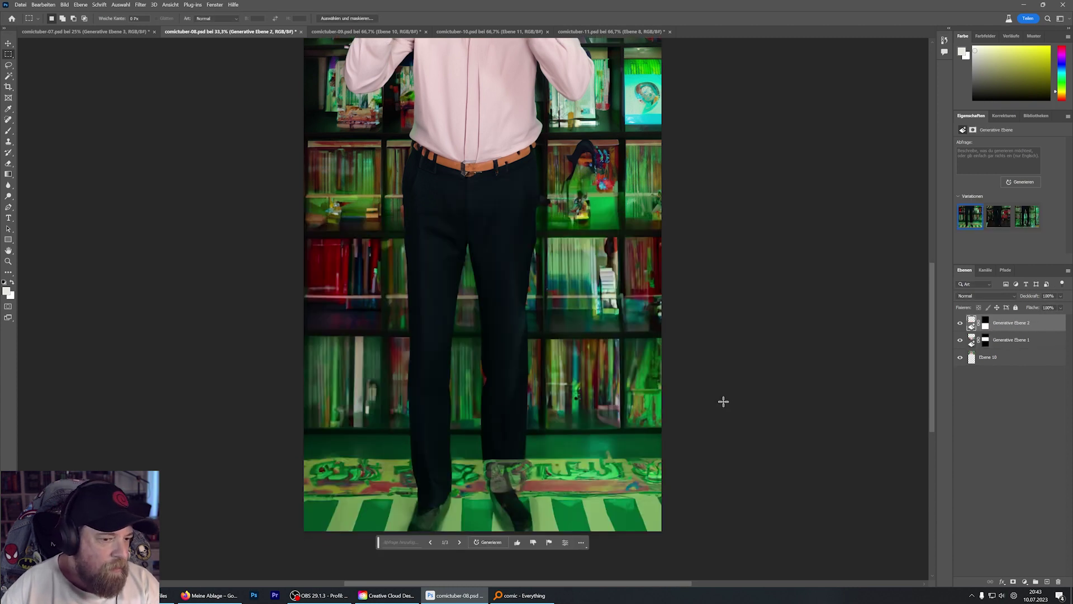
scroll(723, 401, "down", 3)
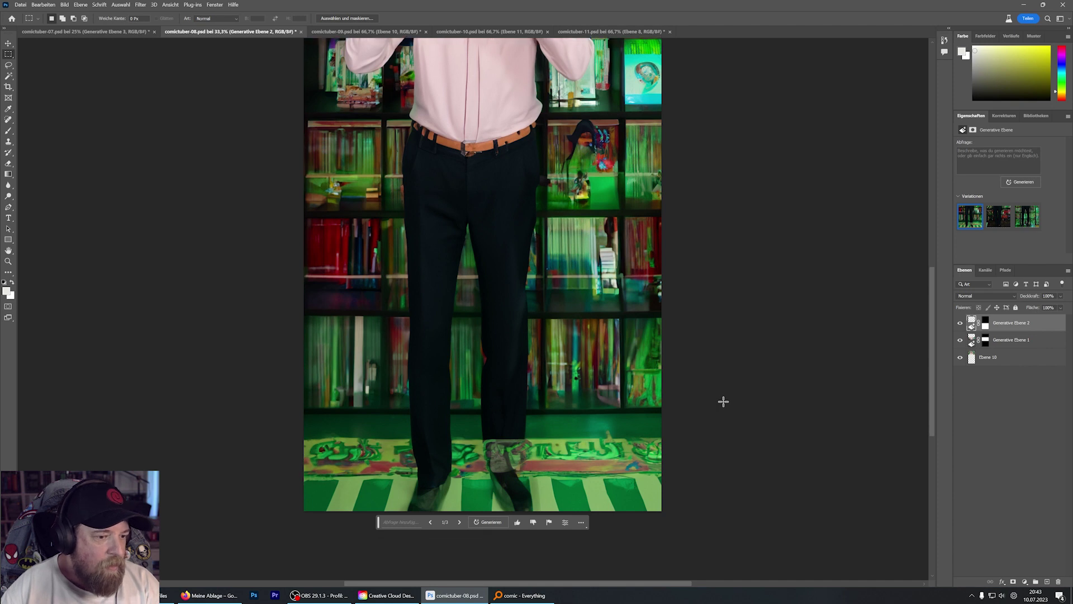
scroll(723, 401, "up", 4)
scroll(723, 401, "up", 2)
scroll(723, 402, "up", 1)
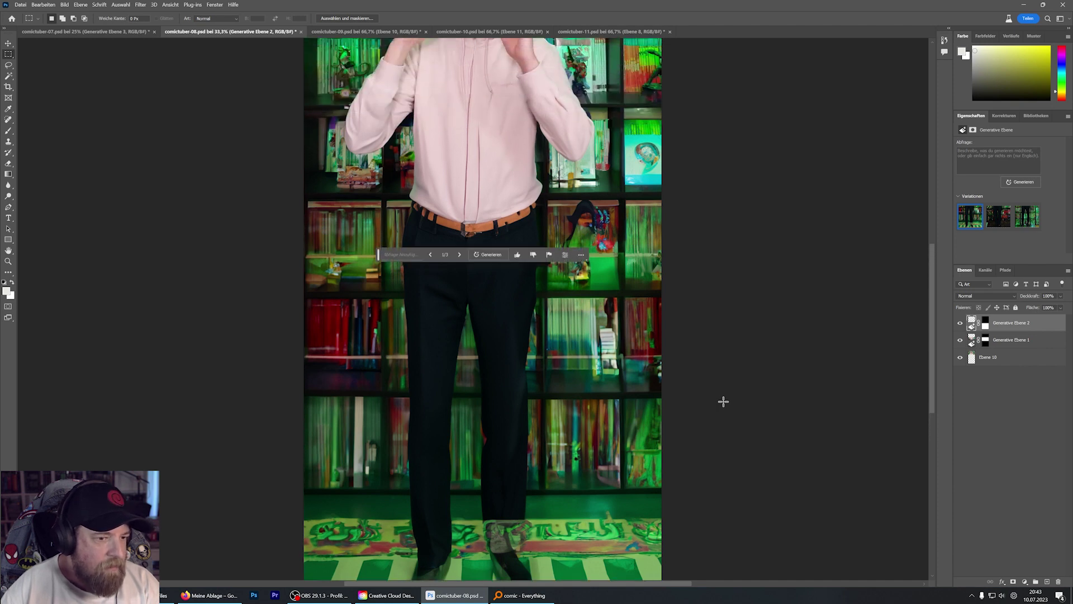
scroll(372, 314, "up", 1)
scroll(373, 315, "up", 2)
scroll(374, 324, "down", 2)
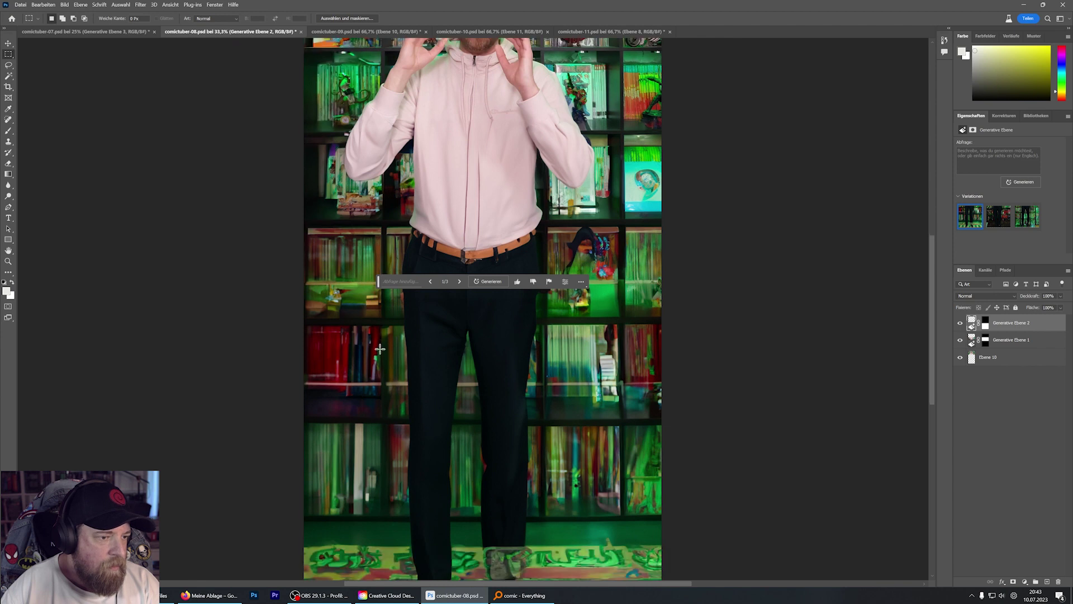
scroll(378, 336, "down", 2)
scroll(380, 349, "down", 2)
scroll(380, 350, "down", 1)
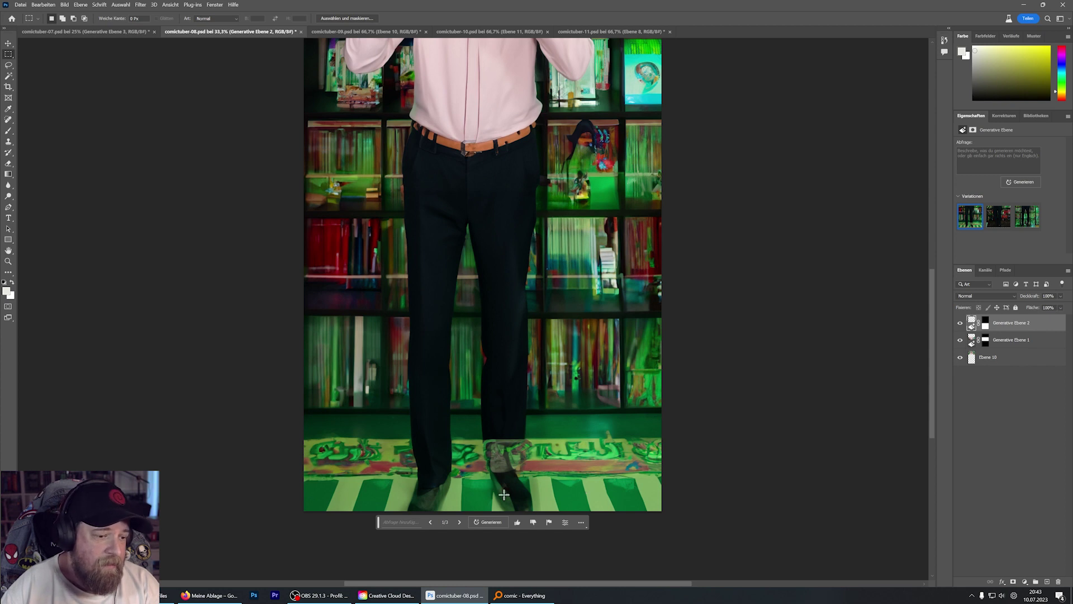
- Compare the first three generated variations for the bottom area
left_click(460, 521)
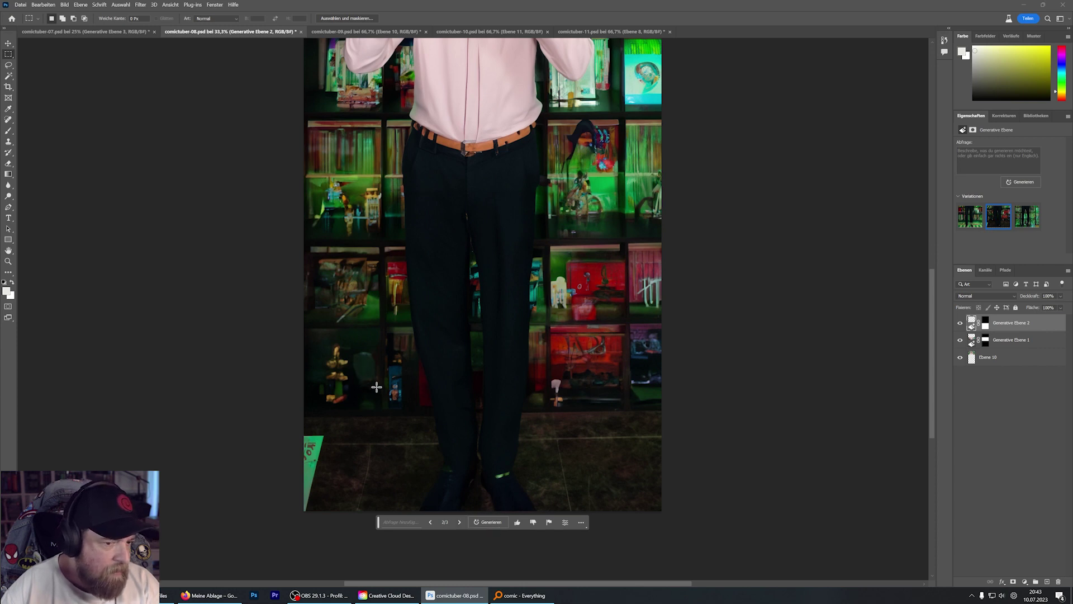
scroll(447, 392, "up", 1)
scroll(462, 391, "down", 2)
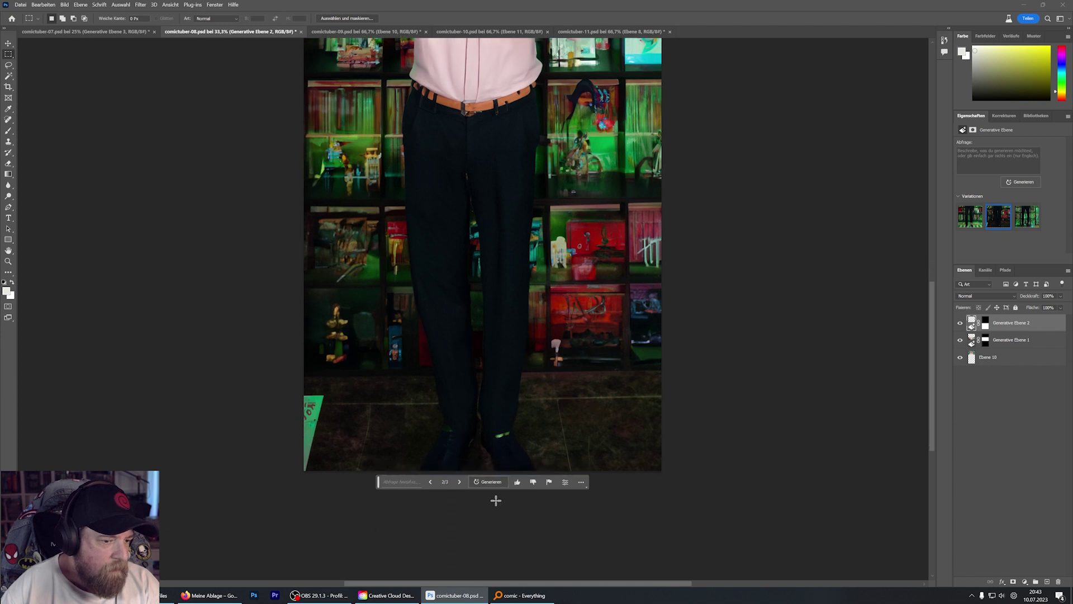
left_click(459, 482)
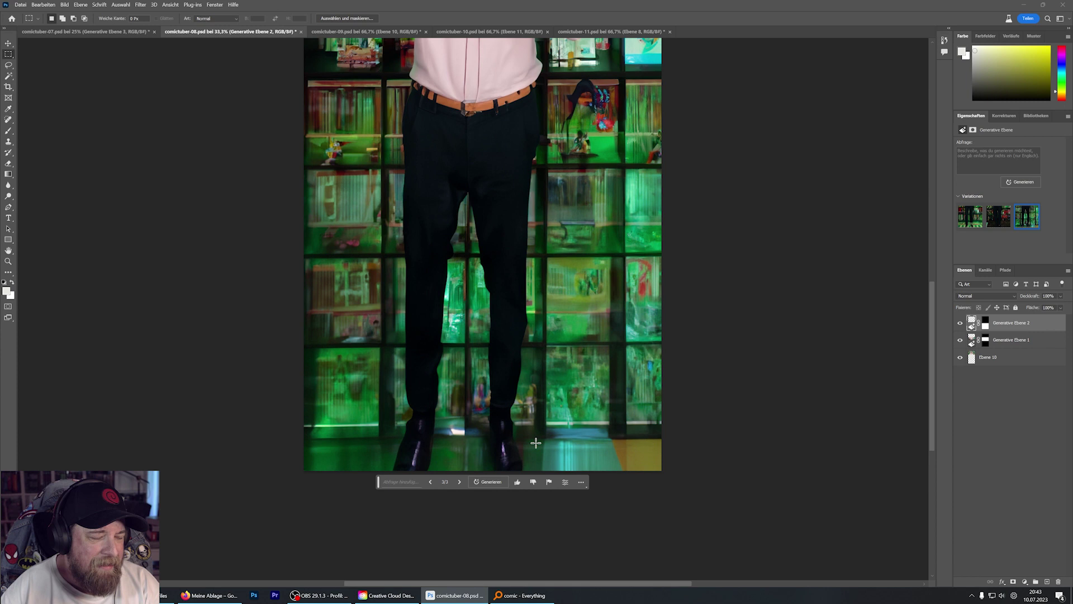
scroll(548, 437, "up", 1)
scroll(548, 438, "up", 1)
scroll(503, 475, "down", 1)
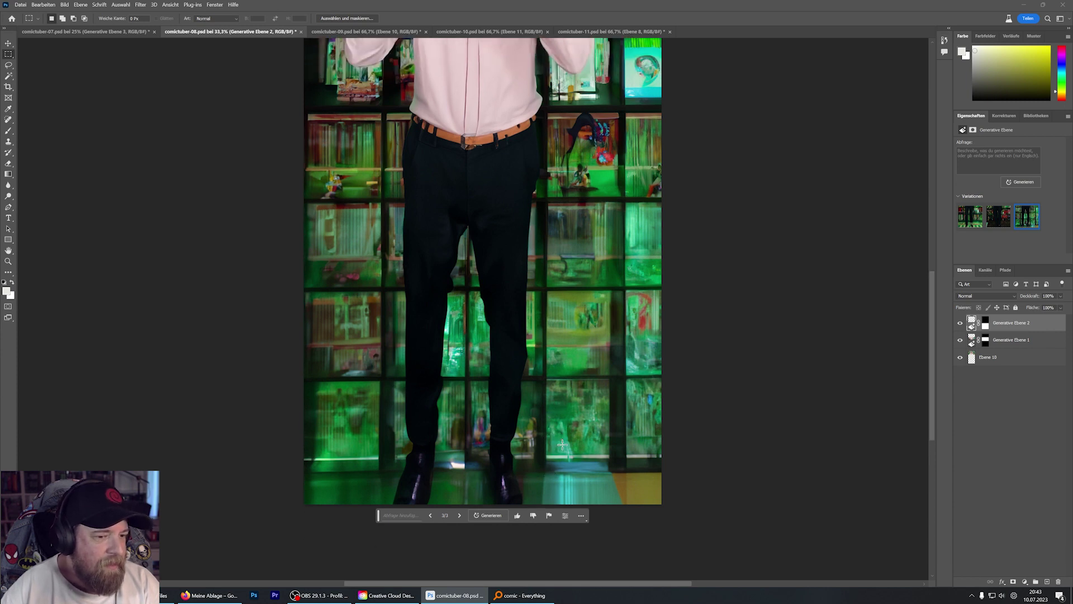
left_click(459, 514)
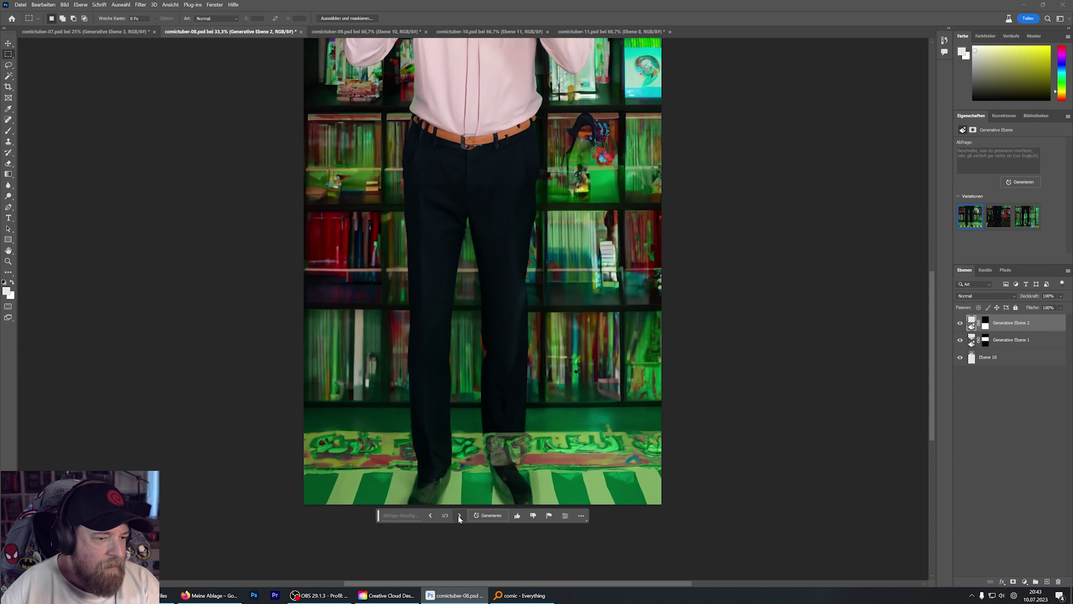
left_click(458, 514)
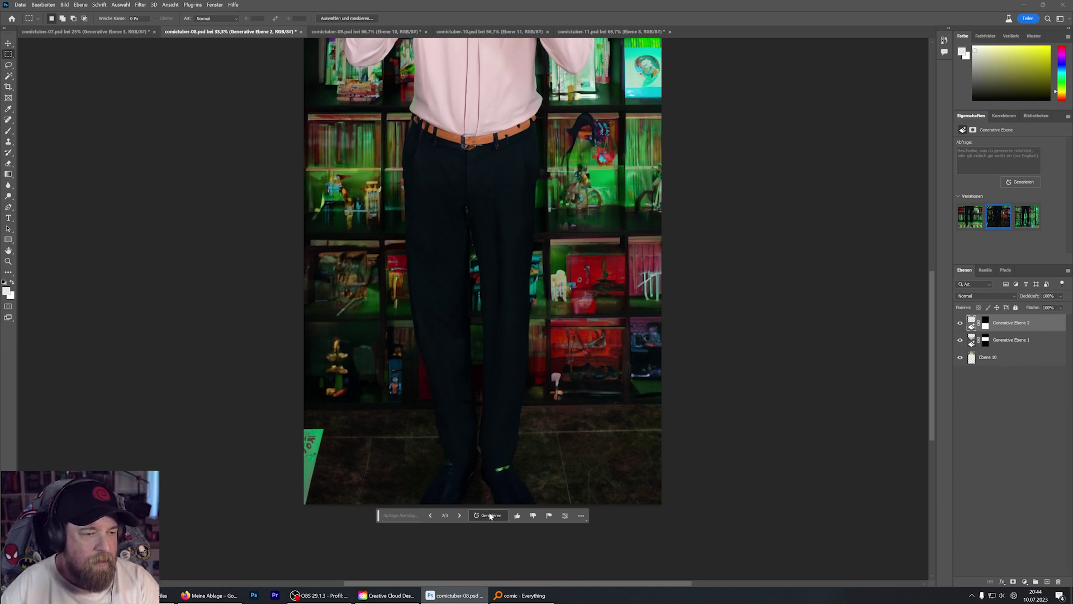
- Generate more variations for the bottom area and inspect them
left_click(489, 516)
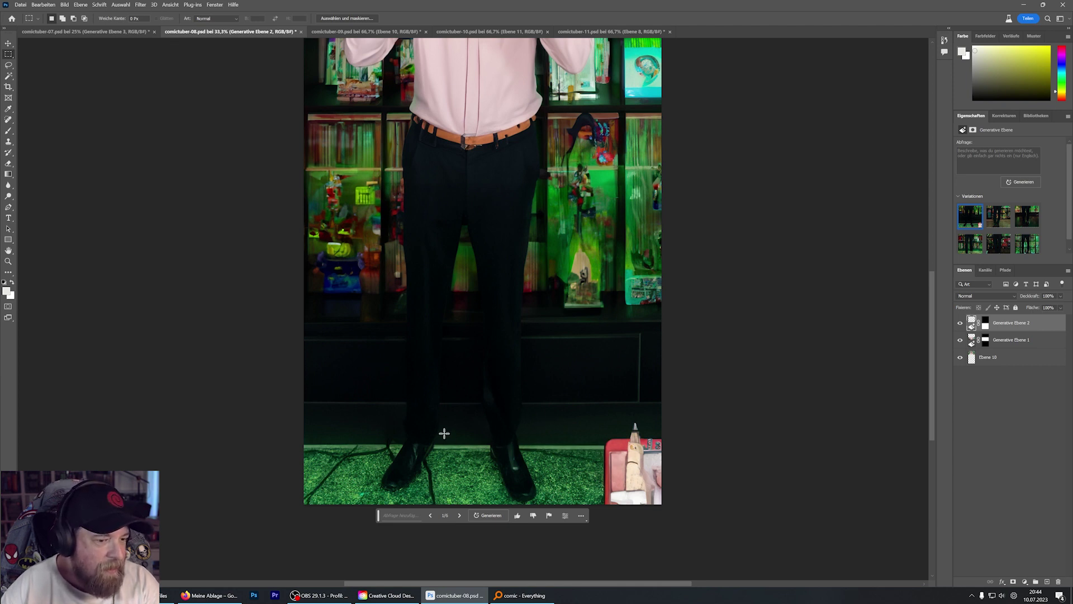
scroll(444, 433, "up", 1)
scroll(443, 427, "up", 1)
scroll(443, 422, "up", 2)
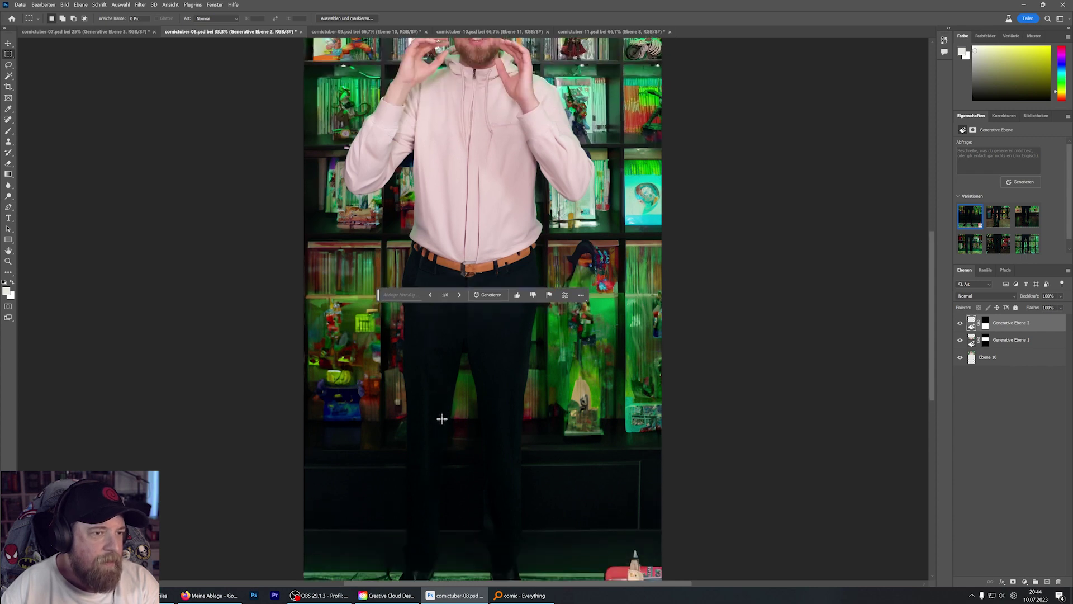
scroll(441, 419, "down", 3)
scroll(443, 420, "down", 1)
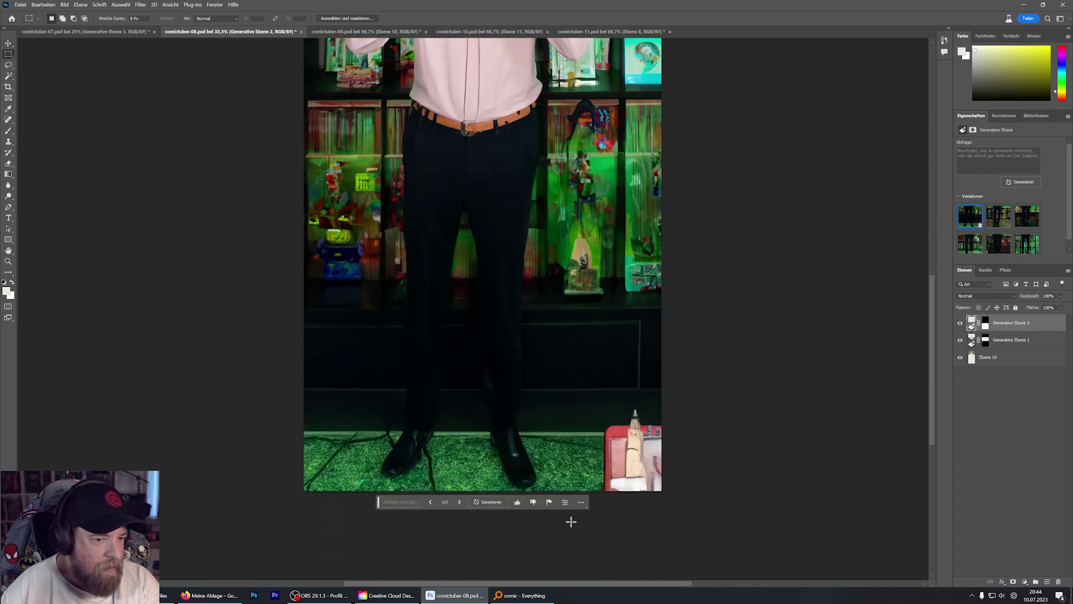
- Step through the six variations to the fifth, with red-lit shelves and a tiled floor
left_click(460, 502)
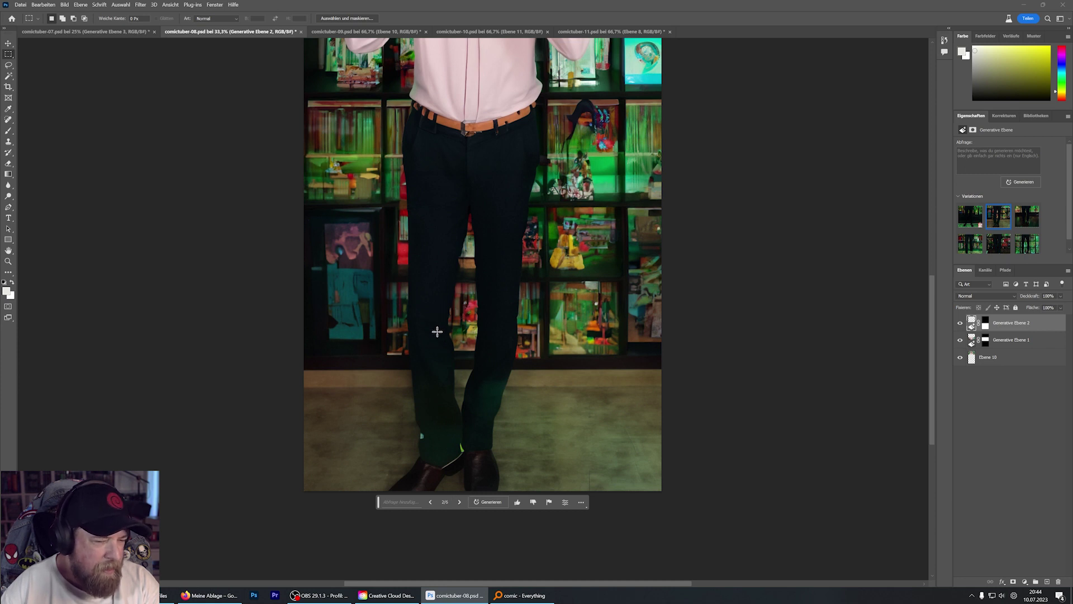
left_click(460, 503)
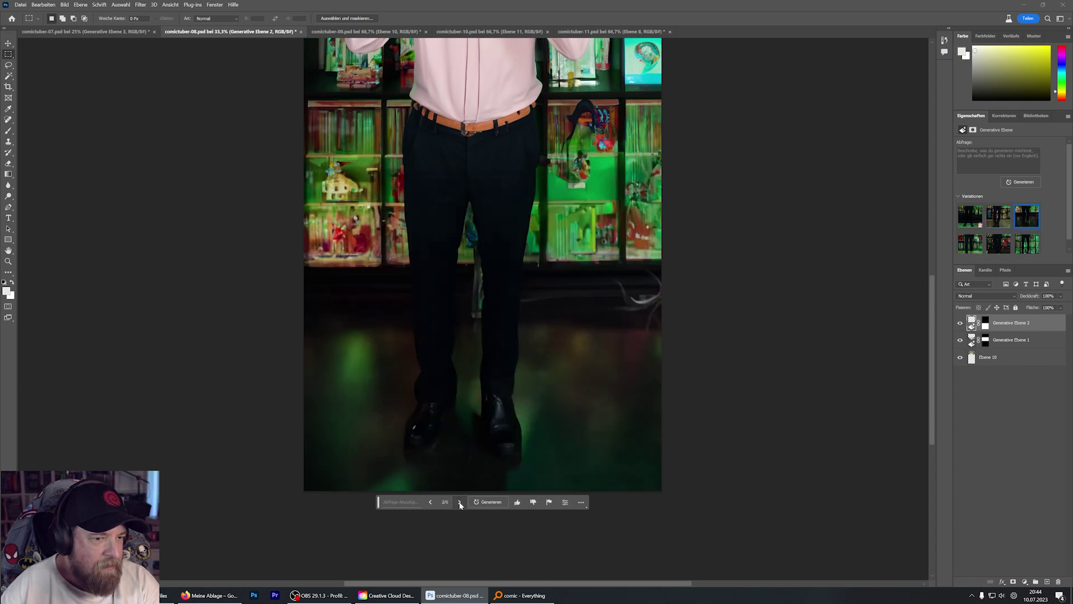
scroll(474, 473, "up", 2)
scroll(531, 419, "up", 3)
scroll(587, 369, "up", 2)
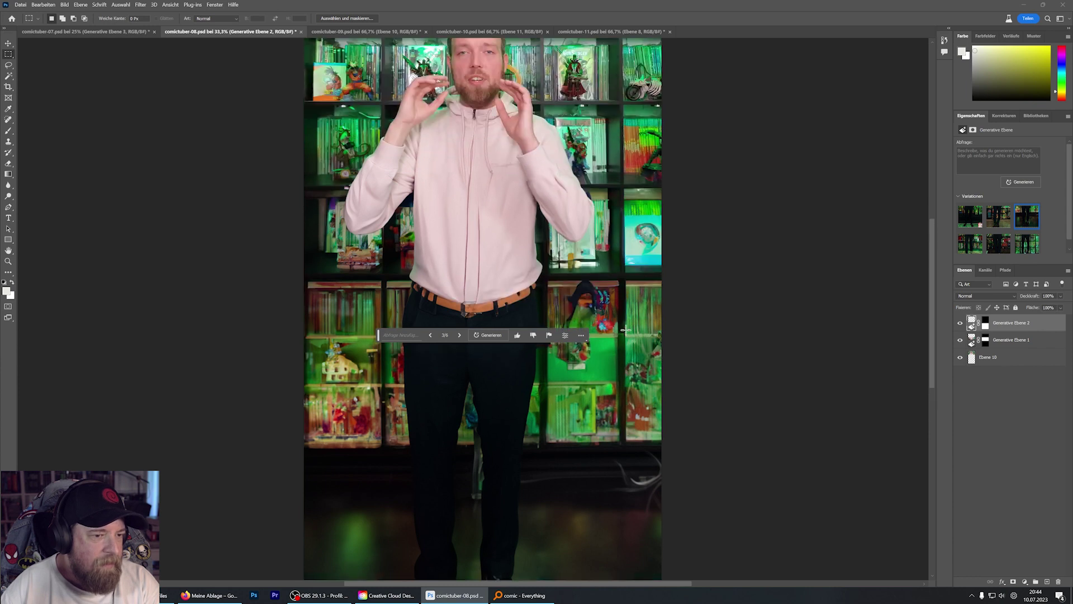
scroll(624, 339, "down", 2)
scroll(625, 341, "down", 3)
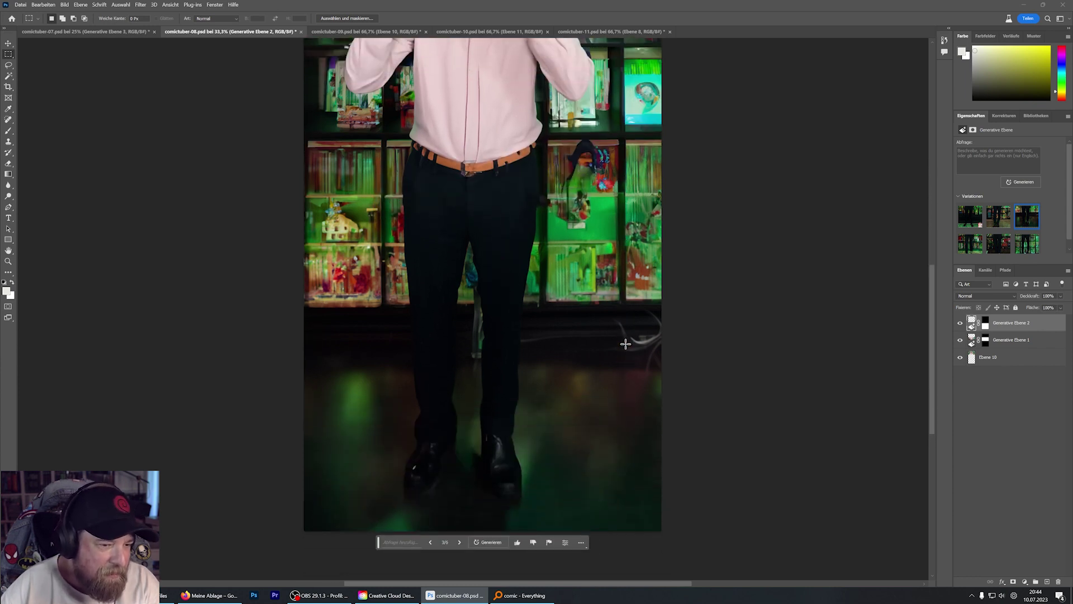
scroll(626, 342, "up", 3)
scroll(625, 343, "up", 2)
scroll(625, 343, "up", 2)
scroll(624, 343, "down", 1)
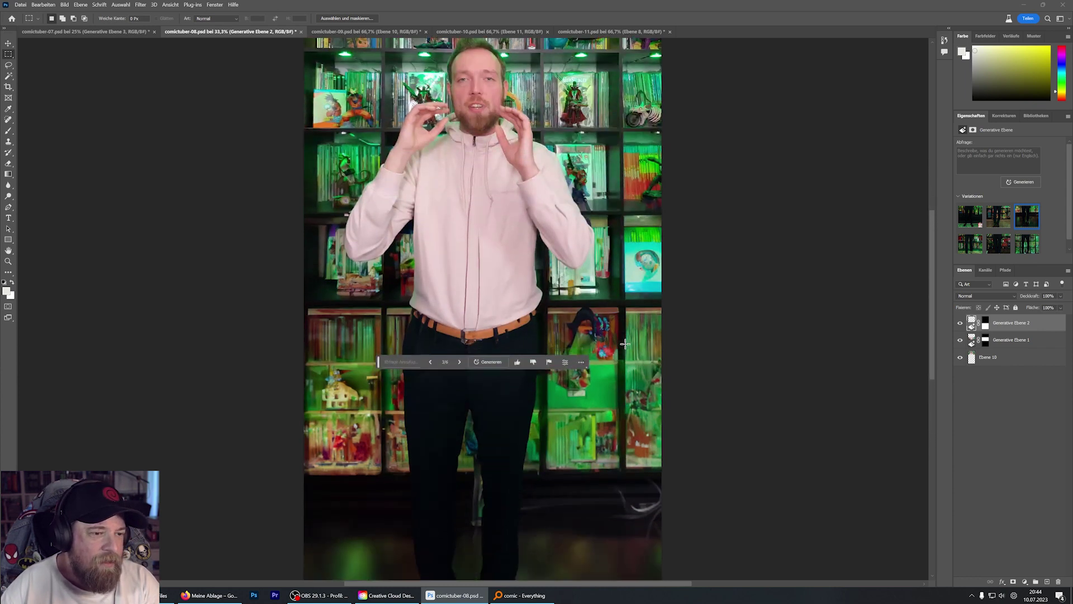
scroll(623, 345, "down", 2)
scroll(623, 344, "down", 2)
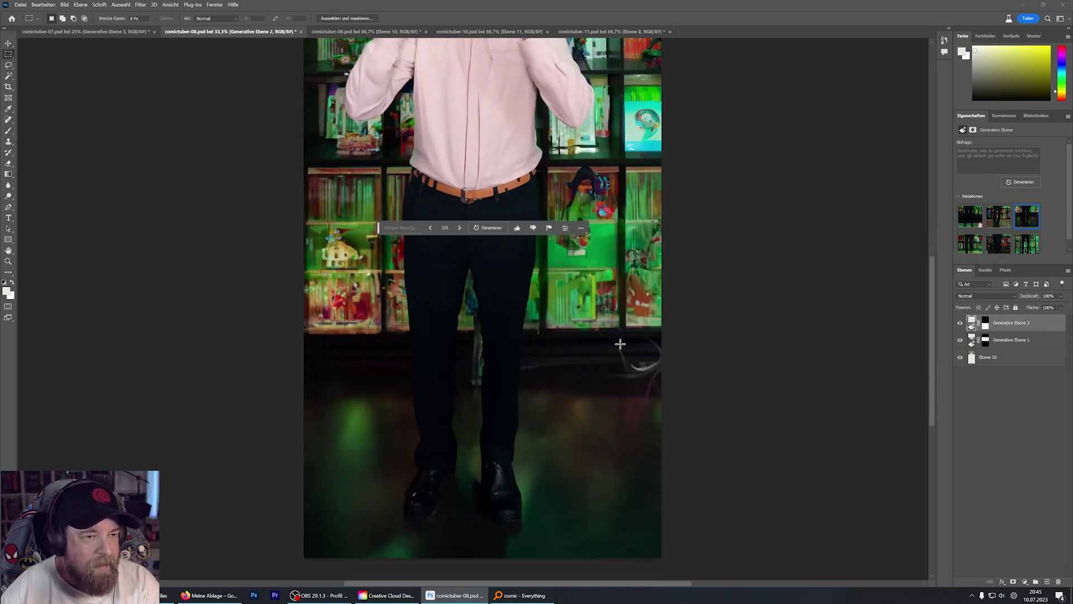
scroll(620, 345, "up", 3)
scroll(620, 346, "up", 2)
scroll(618, 348, "up", 1)
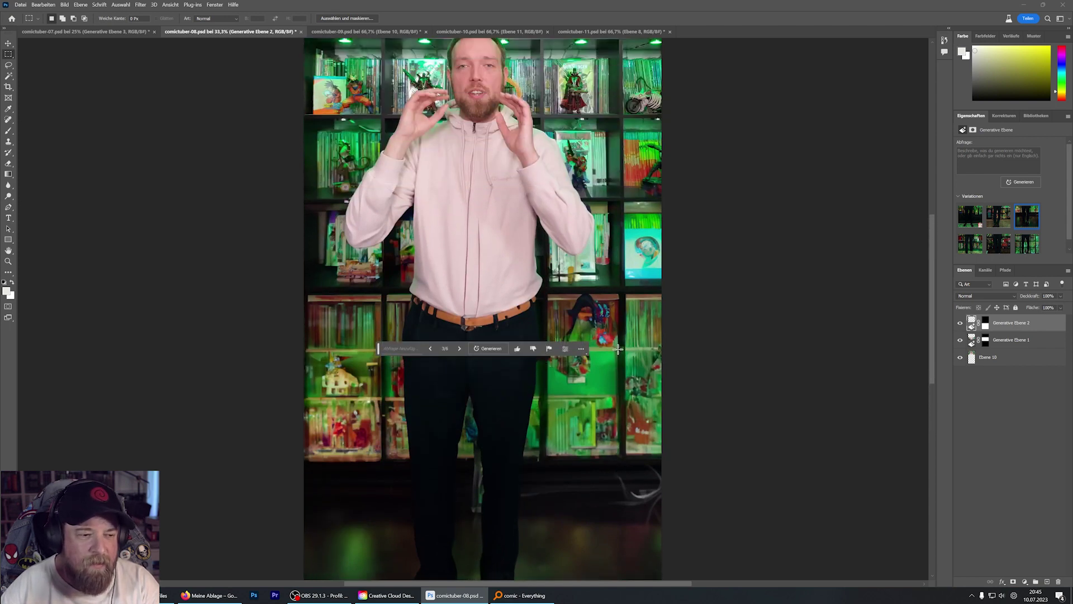
scroll(618, 350, "down", 3)
scroll(618, 376, "down", 2)
scroll(618, 376, "down", 1)
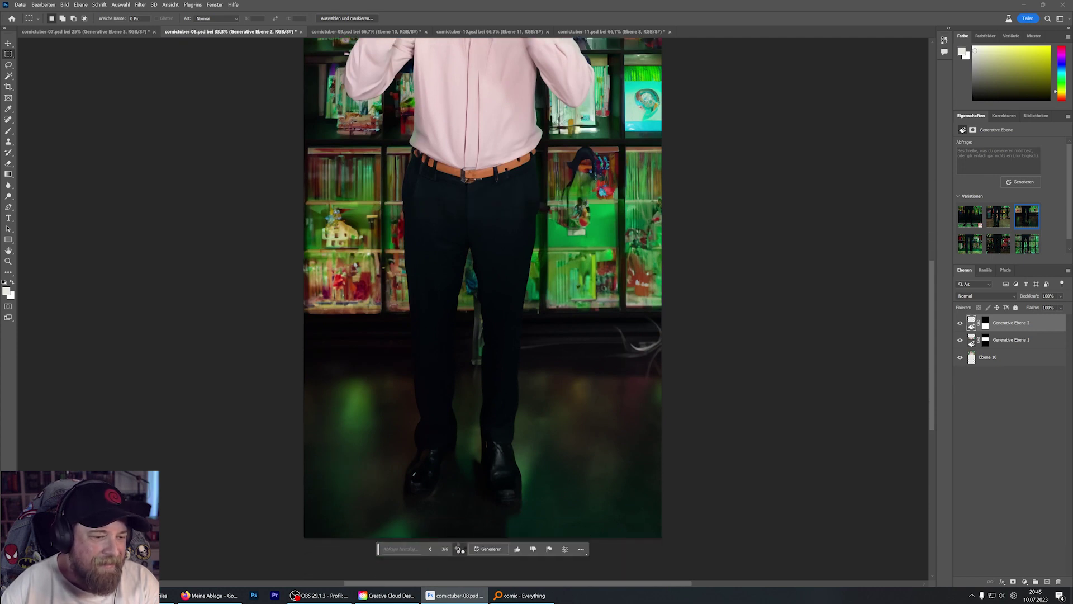
left_click(460, 548)
left_click(461, 549)
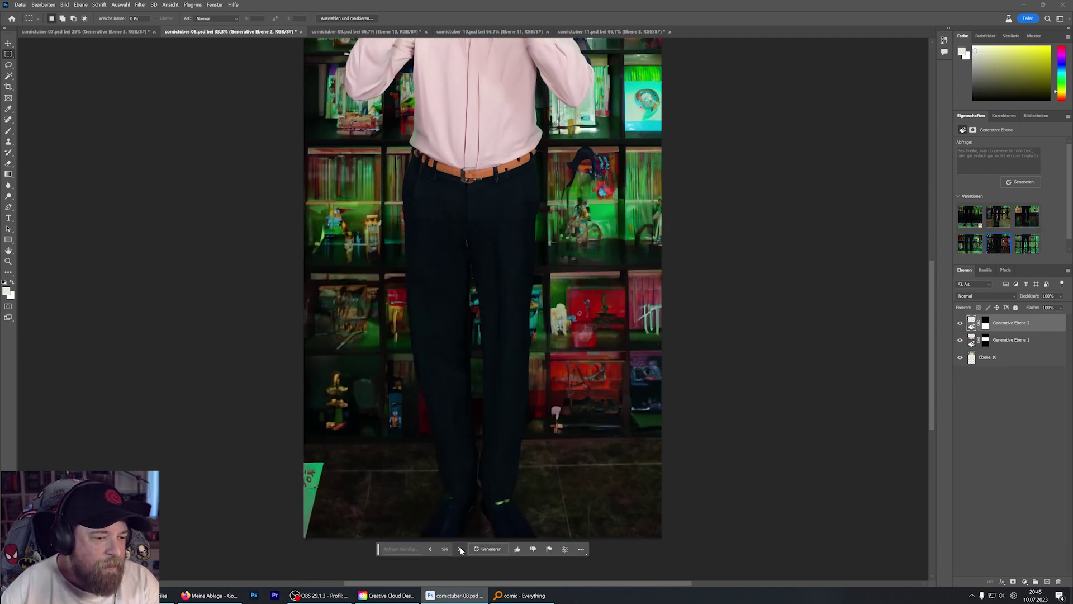
scroll(514, 372, "down", 3)
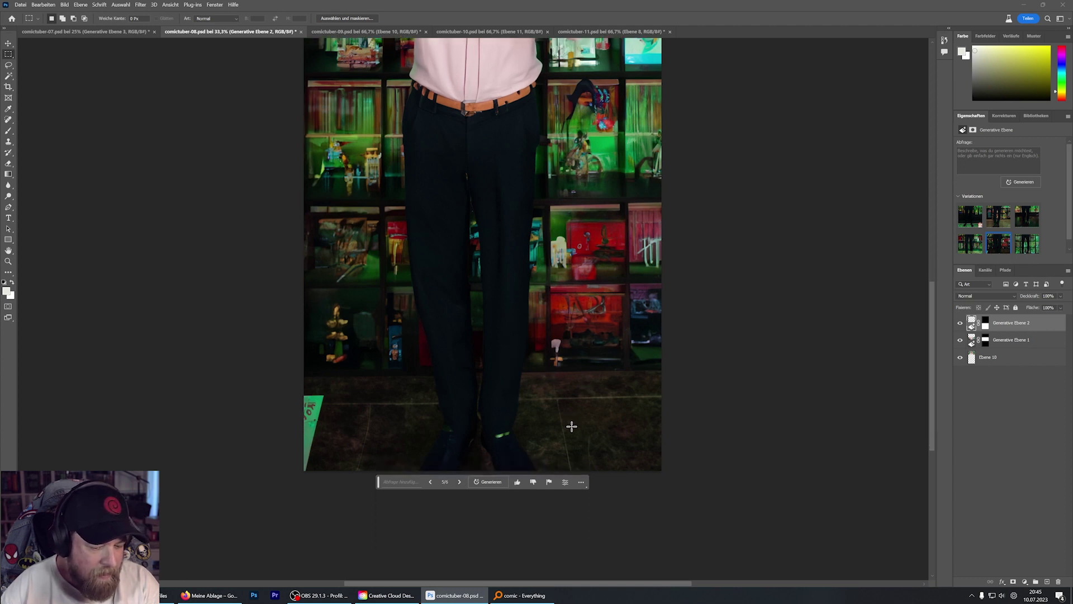
- Extend comictuber-08's canvas bottom edge further down
key("c")
left_click_drag(487, 471, 488, 505)
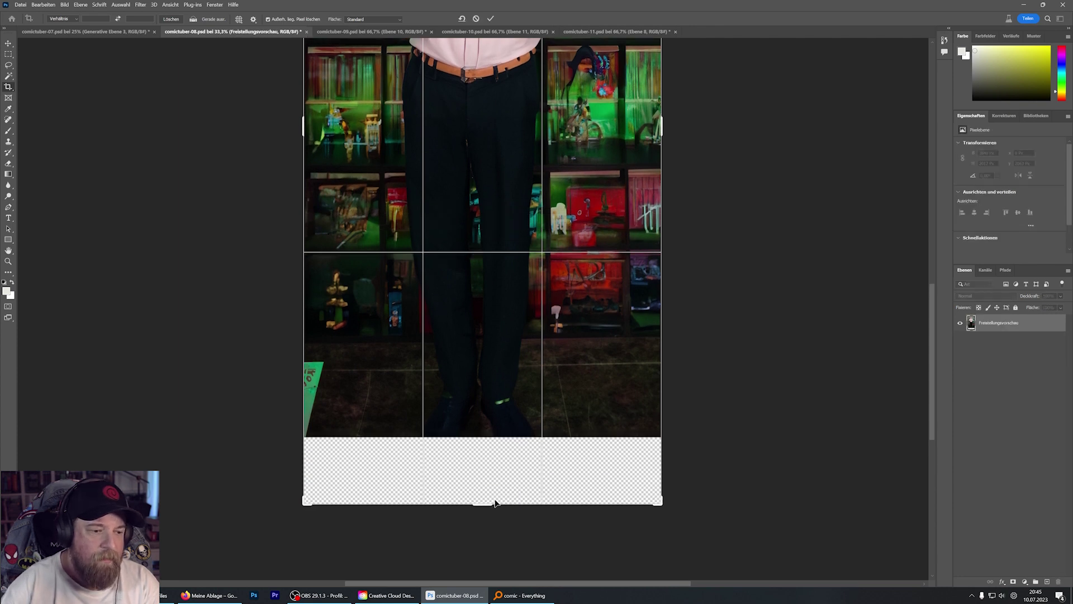
key("Return")
- Select the new empty bottom strip and Generative Fill it with floor and shoes
key("m")
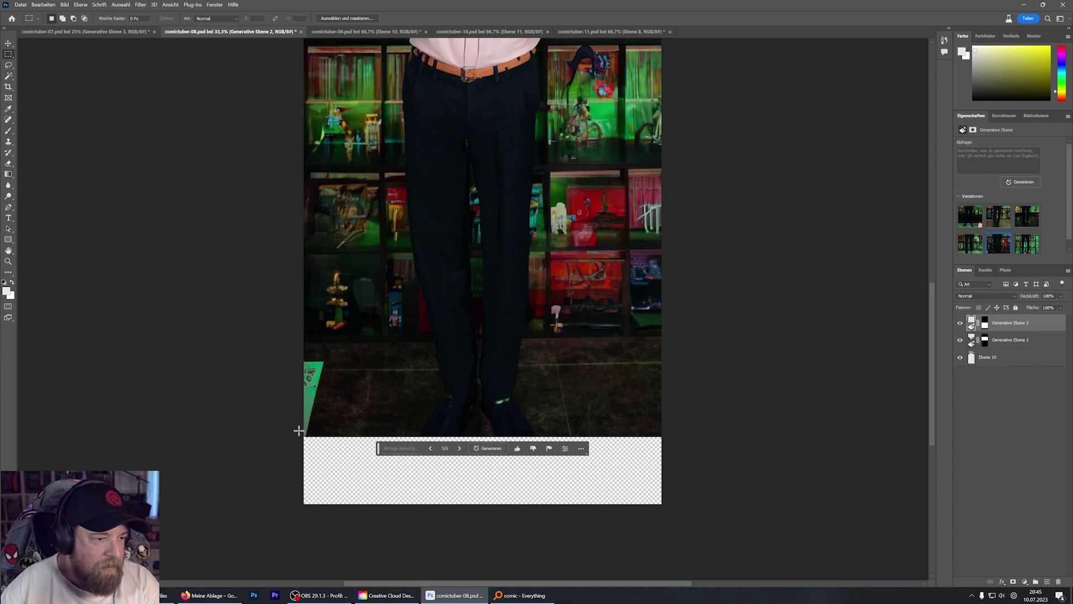
left_click_drag(298, 430, 667, 418)
scroll(628, 299, "up", 1)
scroll(678, 369, "up", 2)
scroll(692, 386, "up", 2)
scroll(604, 418, "up", 1)
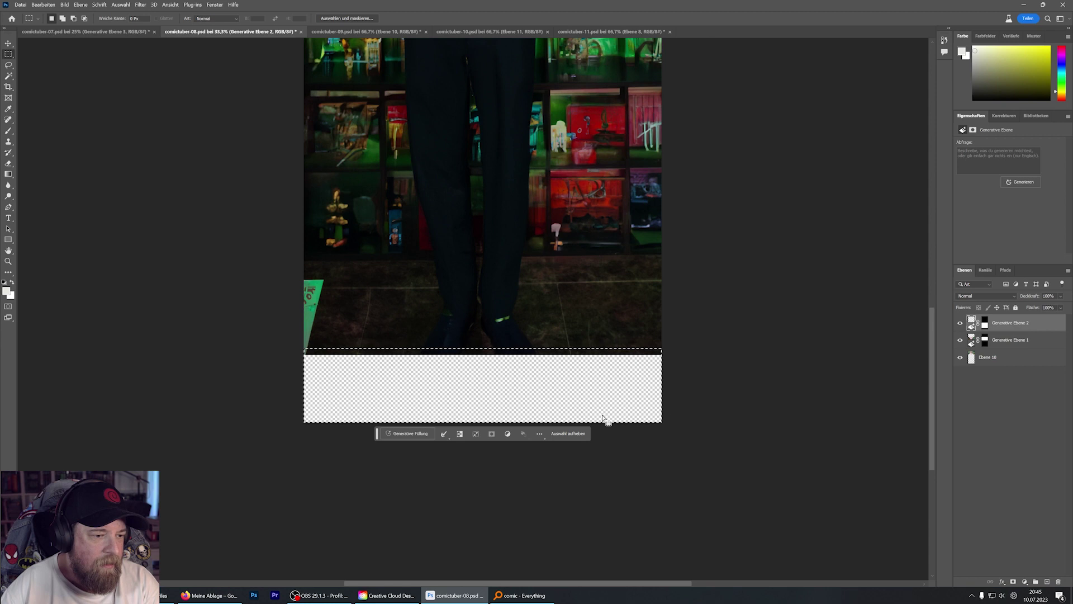
left_click(408, 433)
left_click(528, 433)
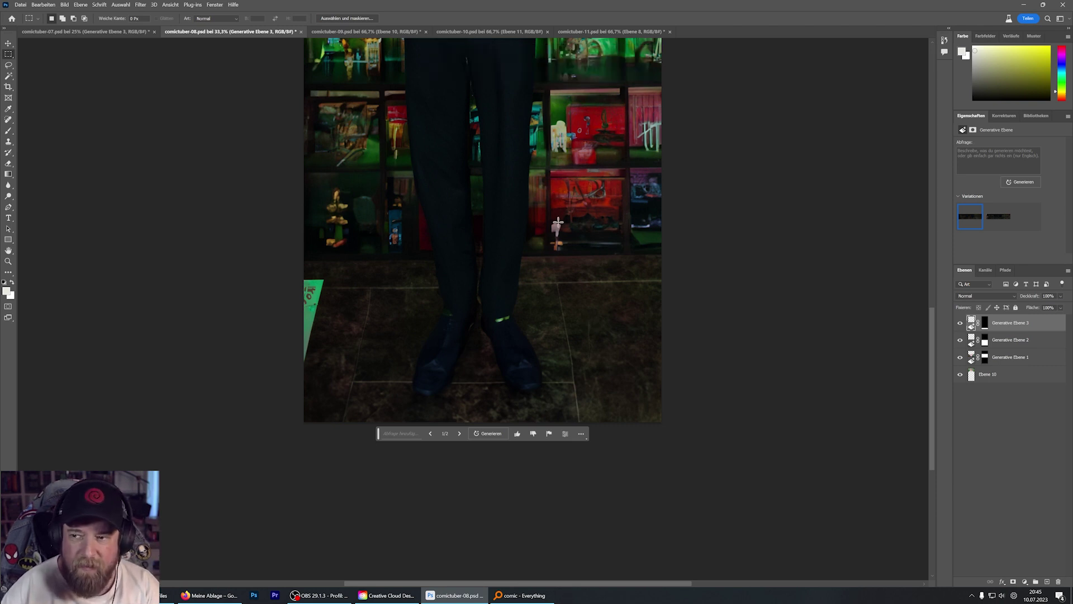
- Choose variation 2 of 2 for the bottom strip and view the whole tall portrait
left_click(460, 433)
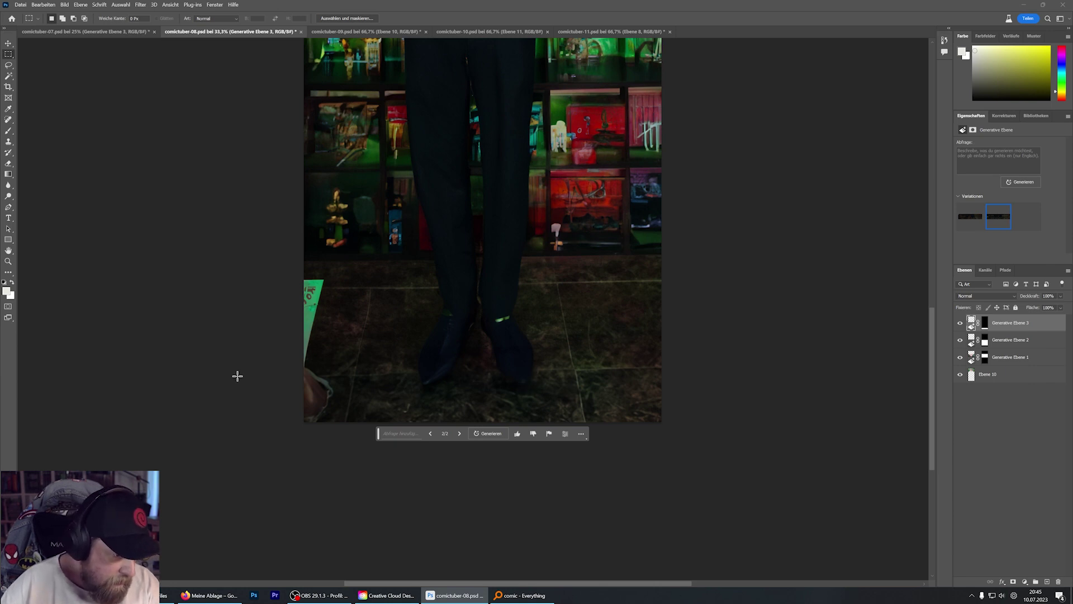
left_click(9, 262)
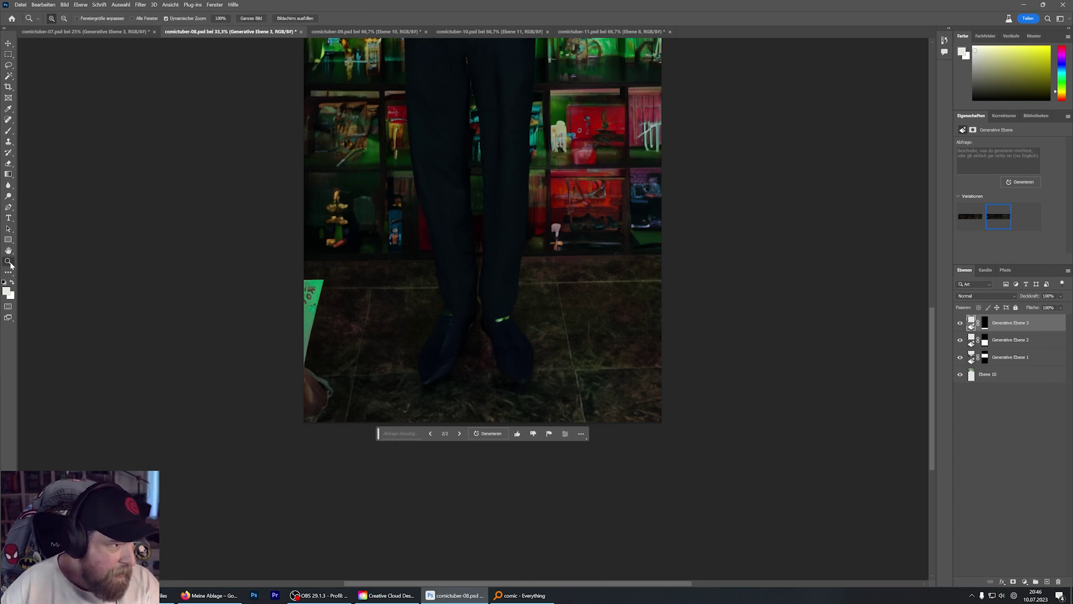
left_click(532, 317, "alt")
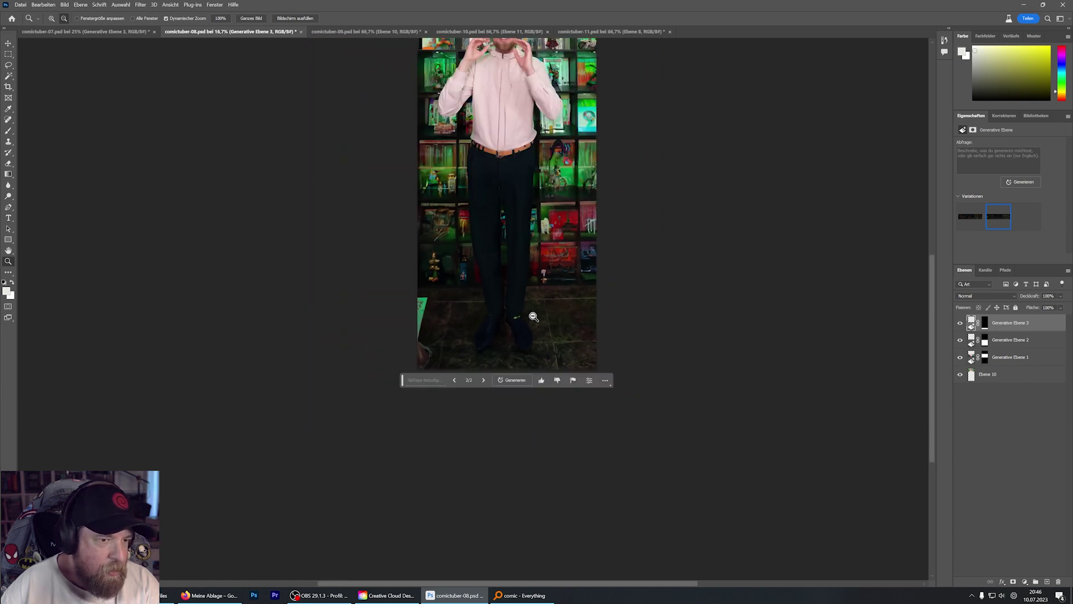
left_click(535, 316, "alt")
left_click_drag(534, 316, 555, 380)
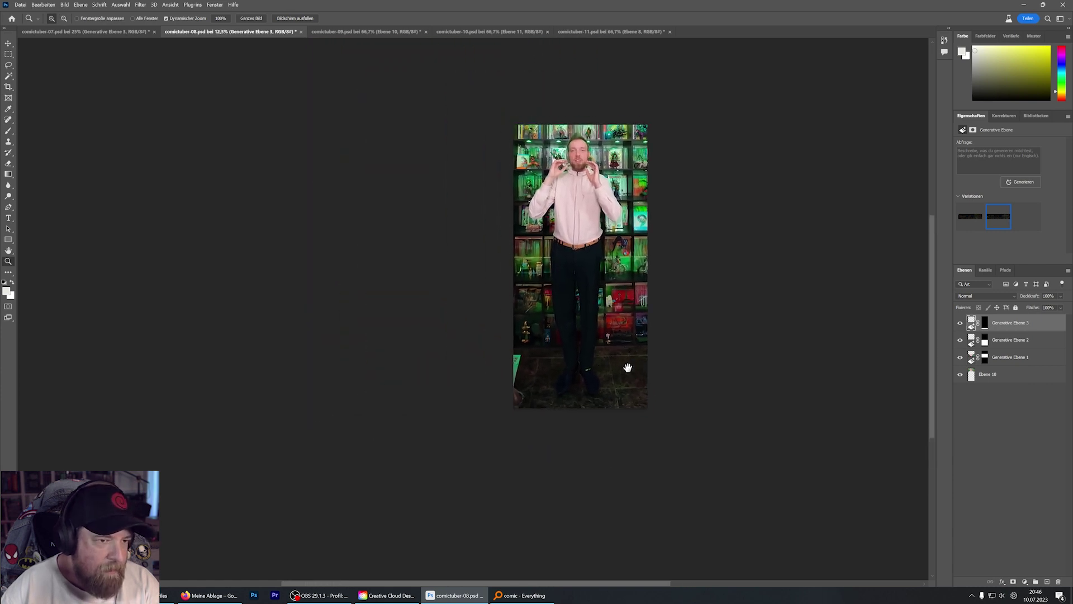
left_click(556, 380)
left_click(552, 376)
left_click_drag(551, 371, 567, 424)
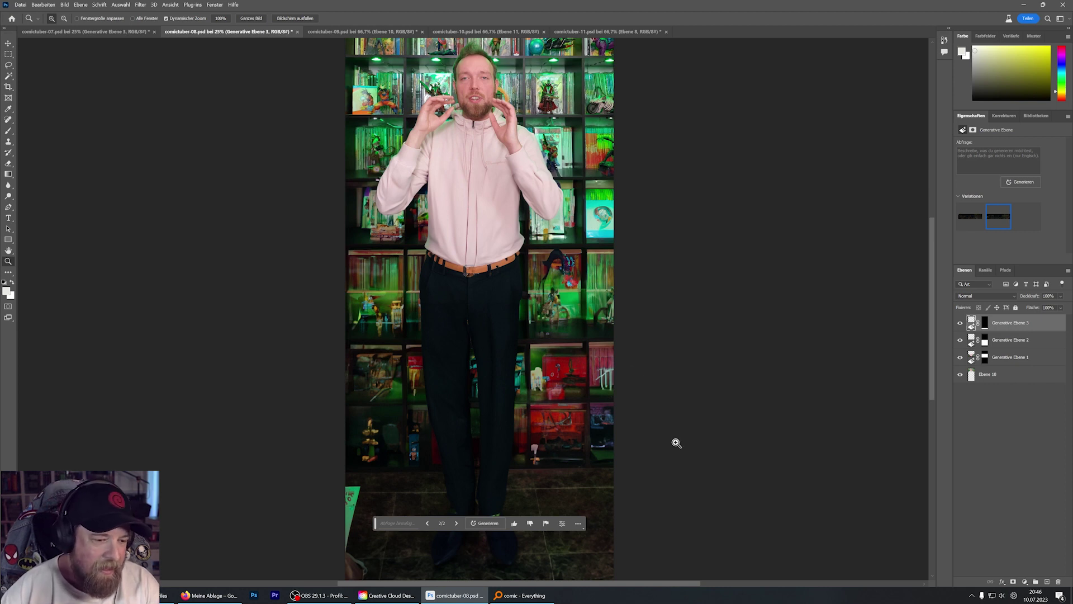
left_click_drag(379, 525, 667, 431)
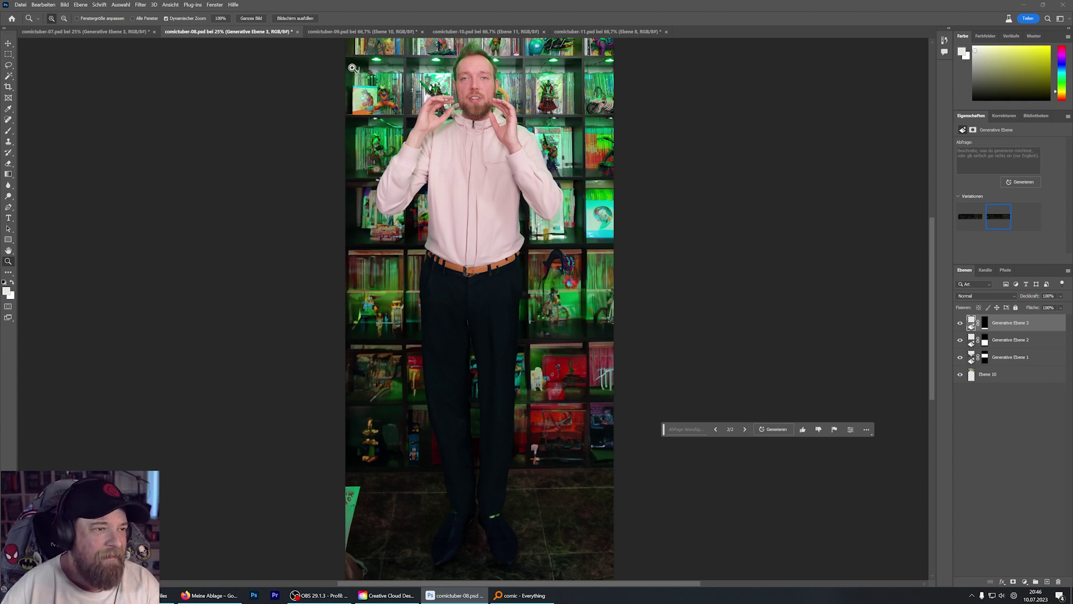
- Bring comictuber-09.psd to the front and zoom out to see the whole photo
left_click(348, 32)
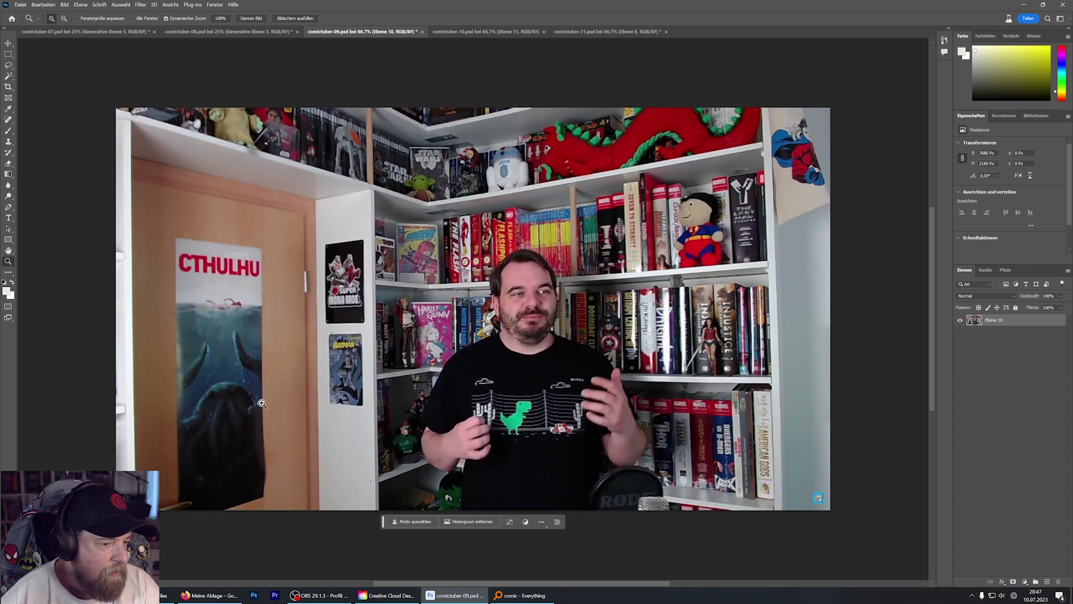
left_click(496, 440, "alt")
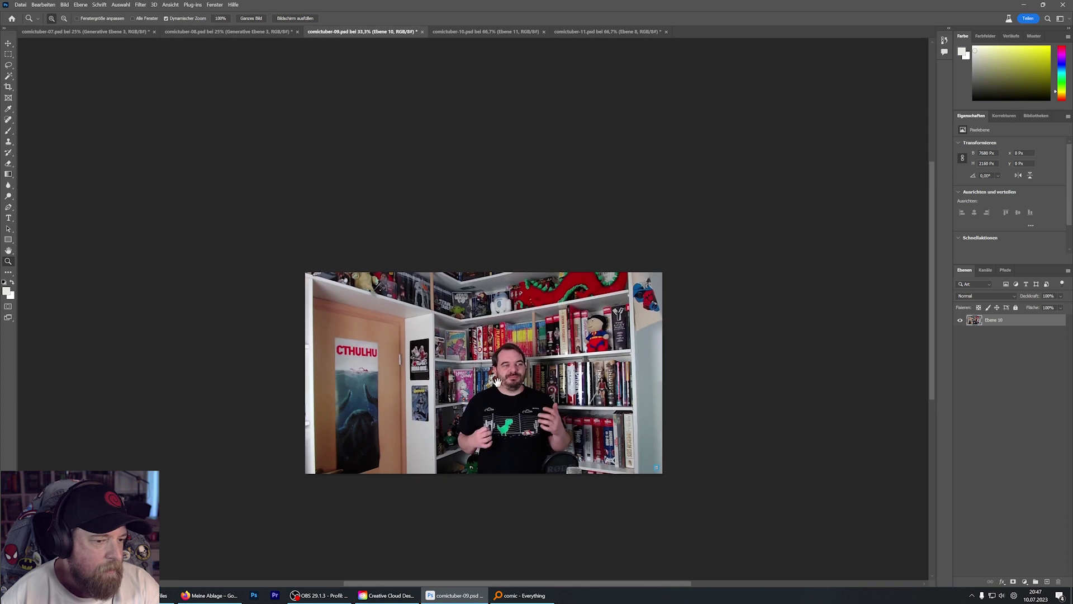
left_click_drag(497, 382, 525, 228)
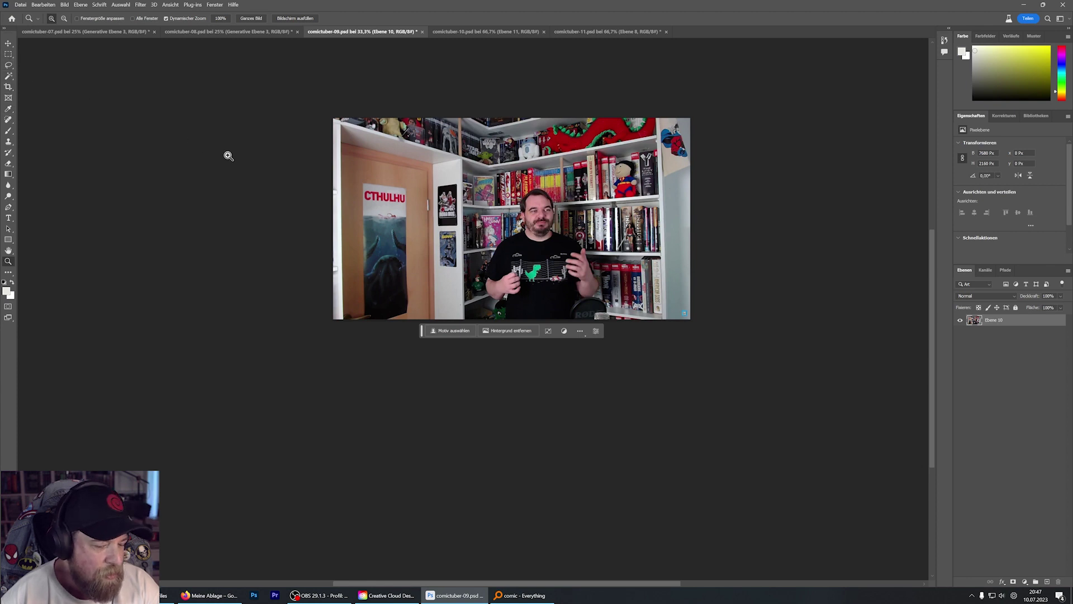
- Copy the comictuber-09 image onto a new layer and delete the original Ebene 10
key("ctrl+a")
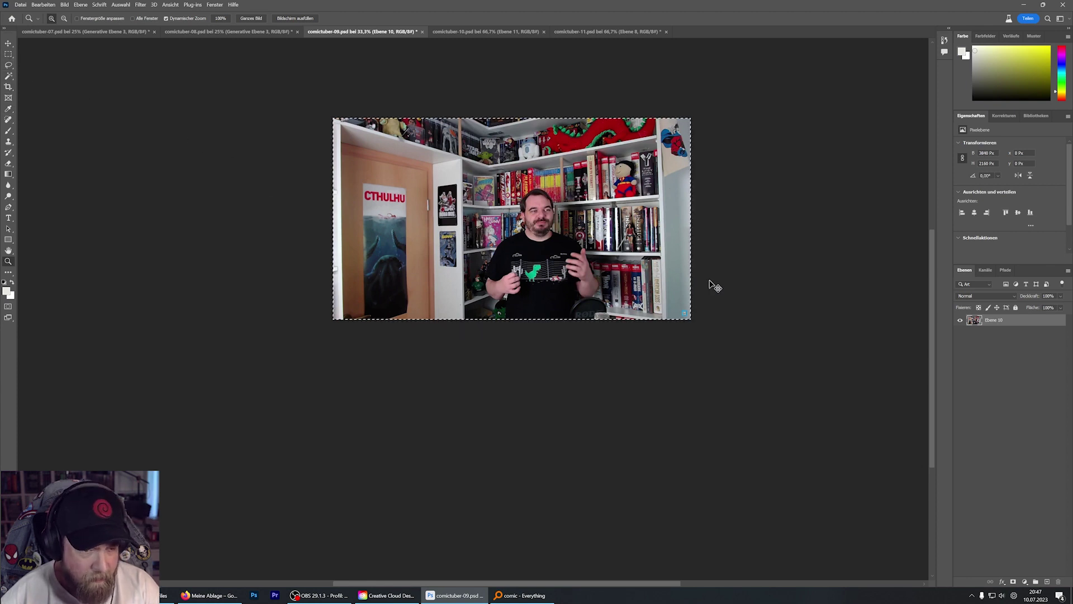
key("ctrl+j")
left_click(1001, 333)
key("Delete")
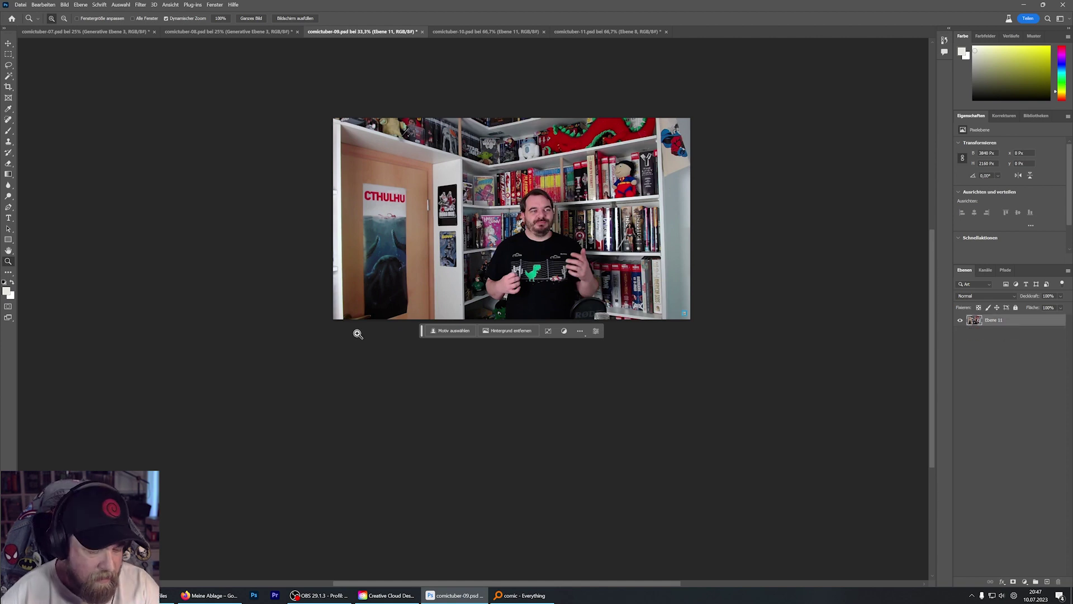
- Extend the canvas downward to 3492 px height
key("c")
left_click_drag(511, 331, 509, 393)
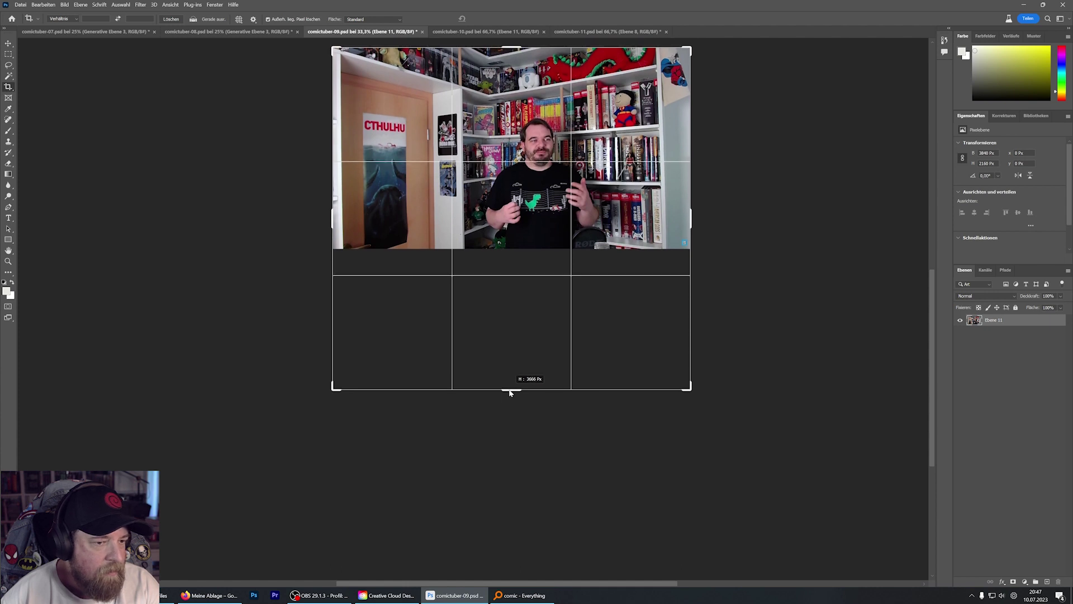
left_click_drag(510, 393, 510, 385)
key("Return")
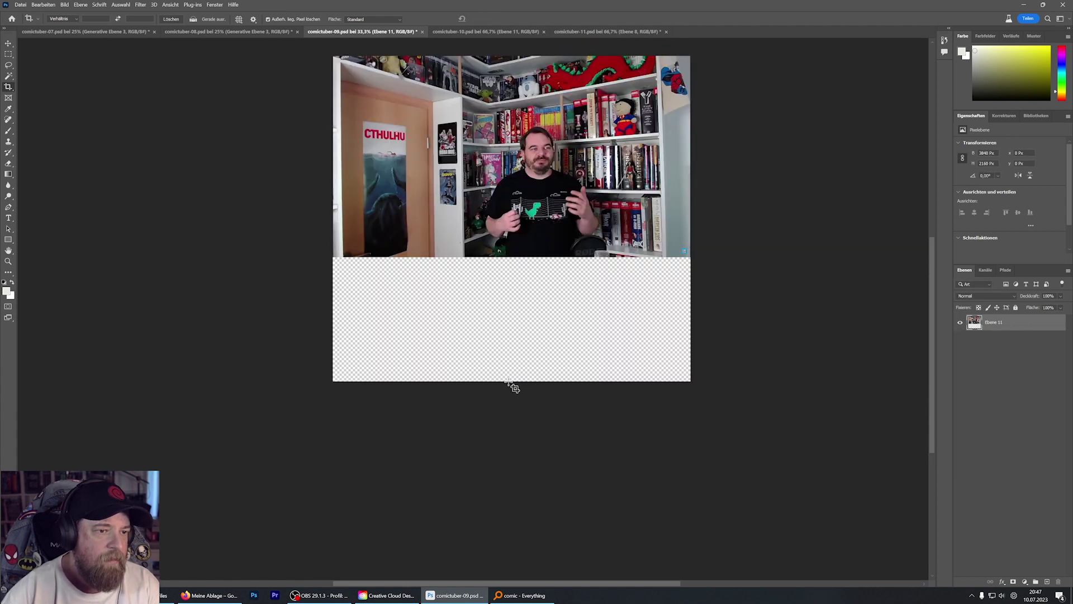
- Marquee the empty strip below the photo and Generative Fill it
key("m")
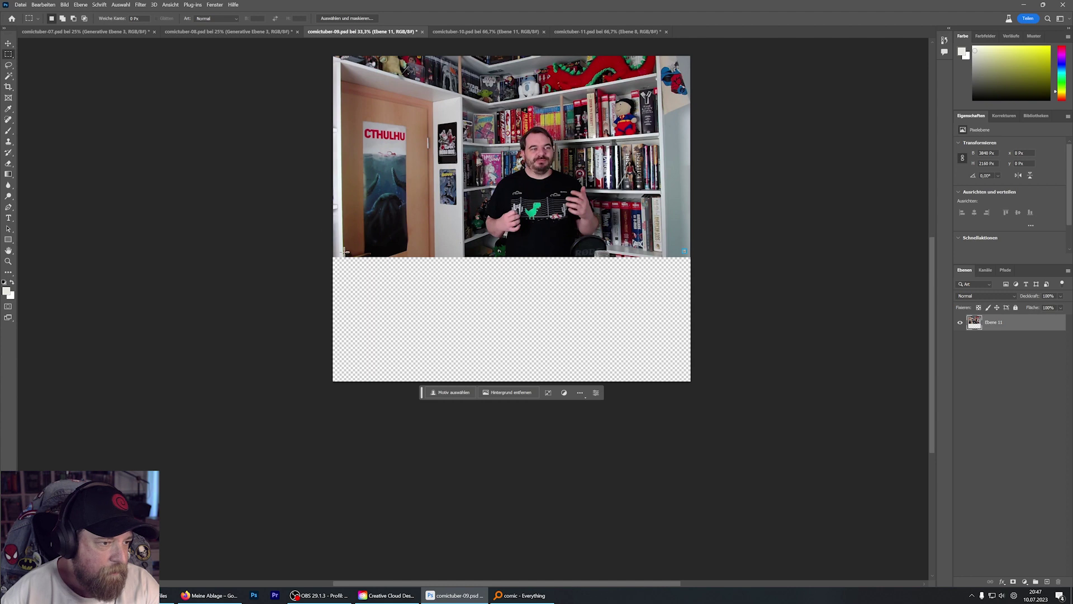
left_click_drag(326, 250, 695, 388)
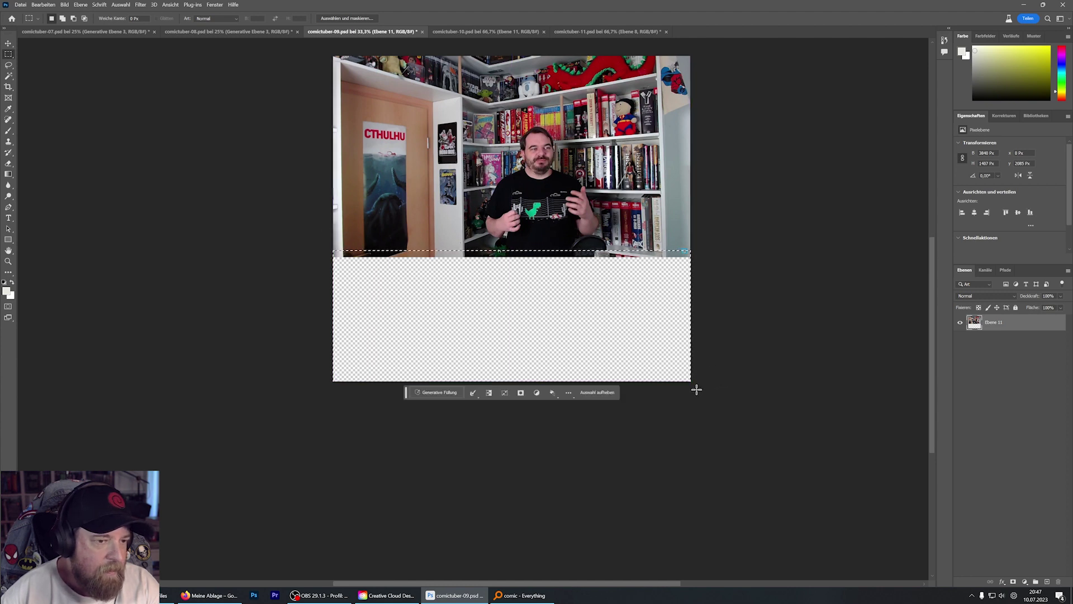
left_click(448, 393)
left_click(564, 393)
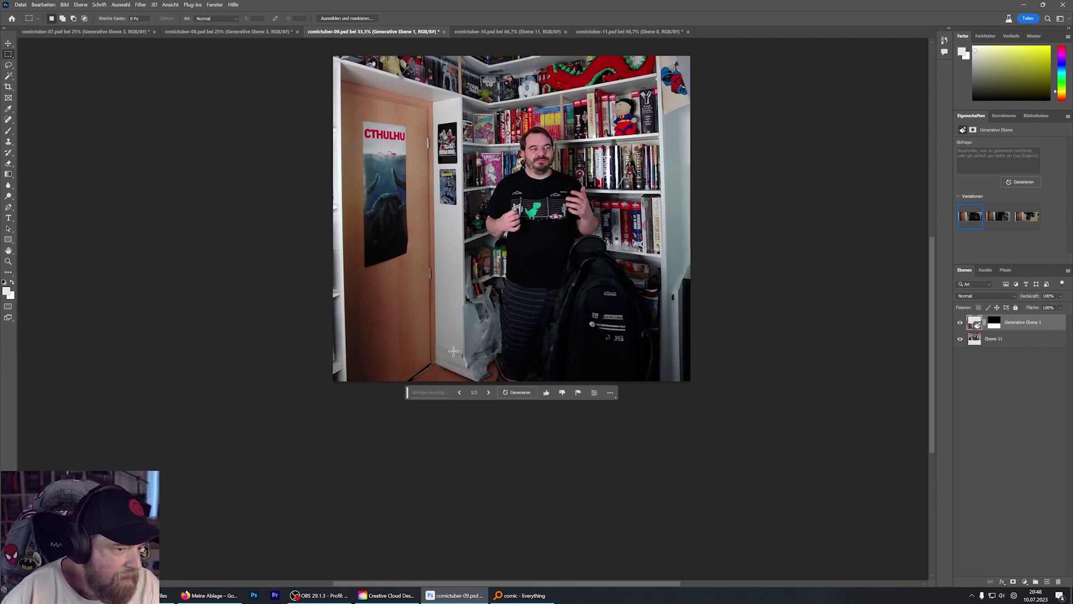
- Zoom in to inspect the generated extension below the person
left_click(9, 262)
left_click(489, 291)
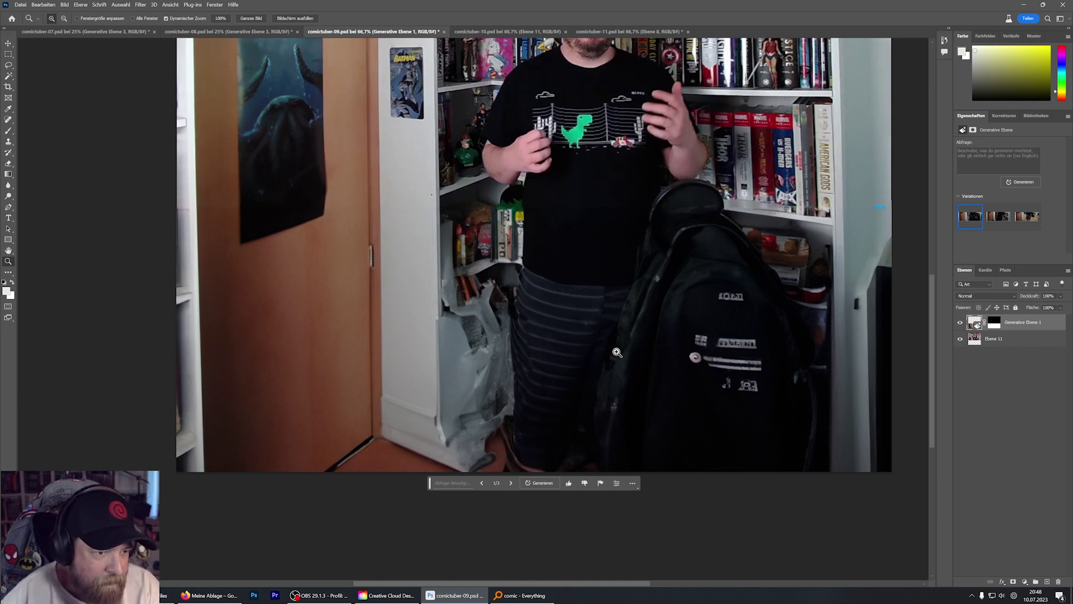
scroll(617, 352, "up", 2)
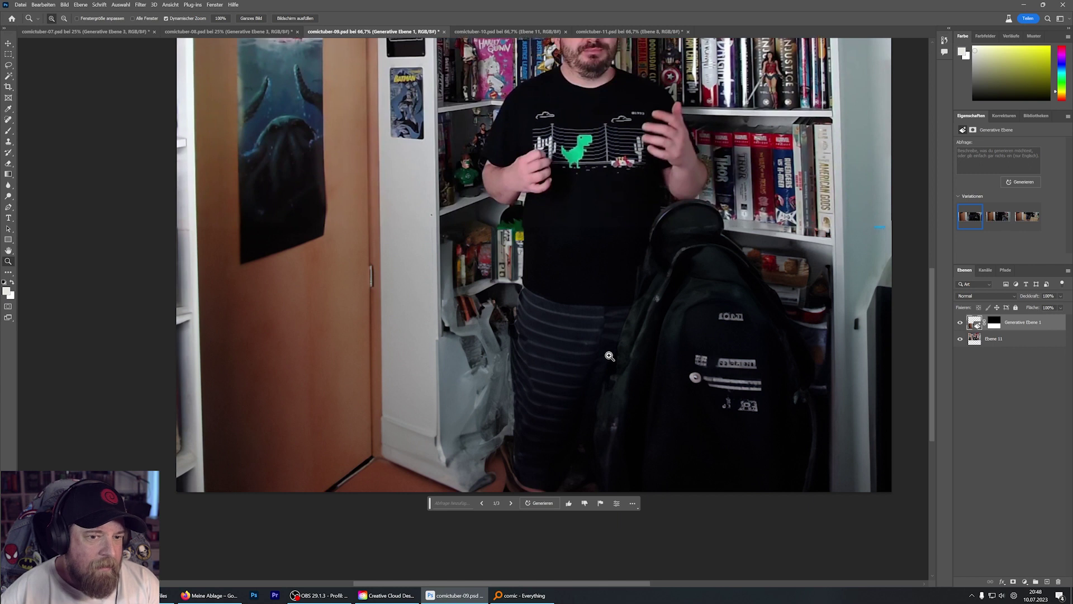
scroll(609, 356, "up", 2)
scroll(607, 356, "up", 2)
scroll(605, 358, "up", 2)
scroll(603, 358, "up", 2)
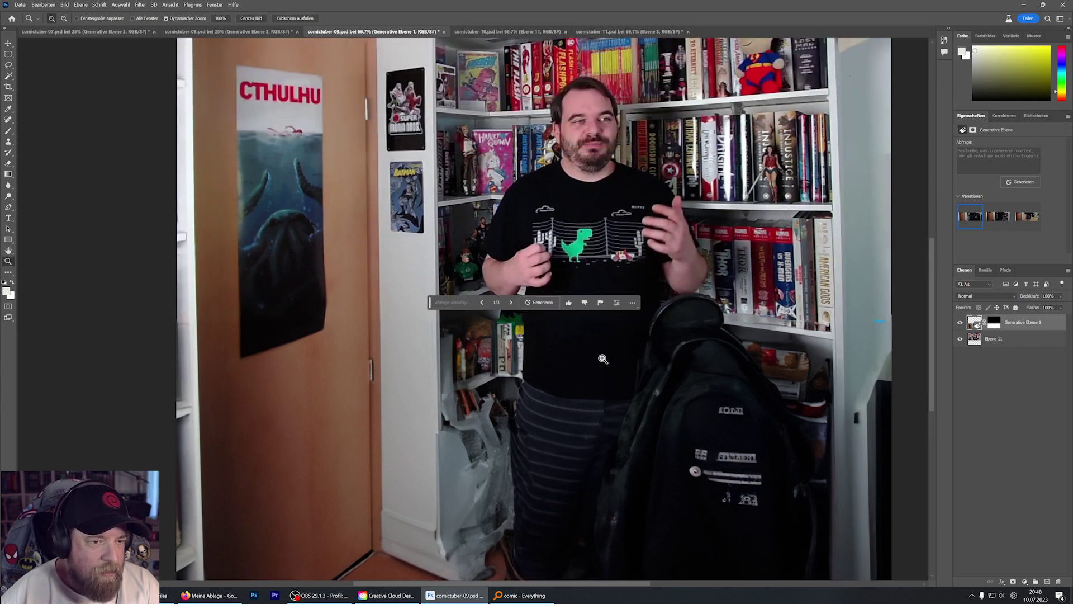
scroll(603, 359, "down", 2)
scroll(601, 356, "down", 1)
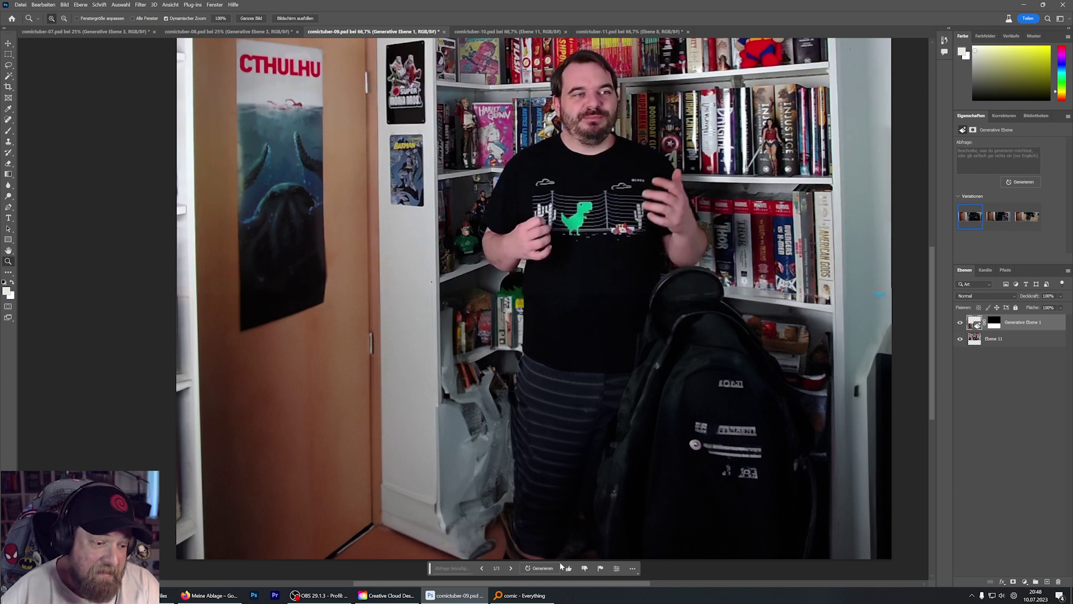
- Compare the fill variations, settle on variation 2 of 3 with shelving, and zoom out to 50%
left_click(512, 567)
left_click(512, 567)
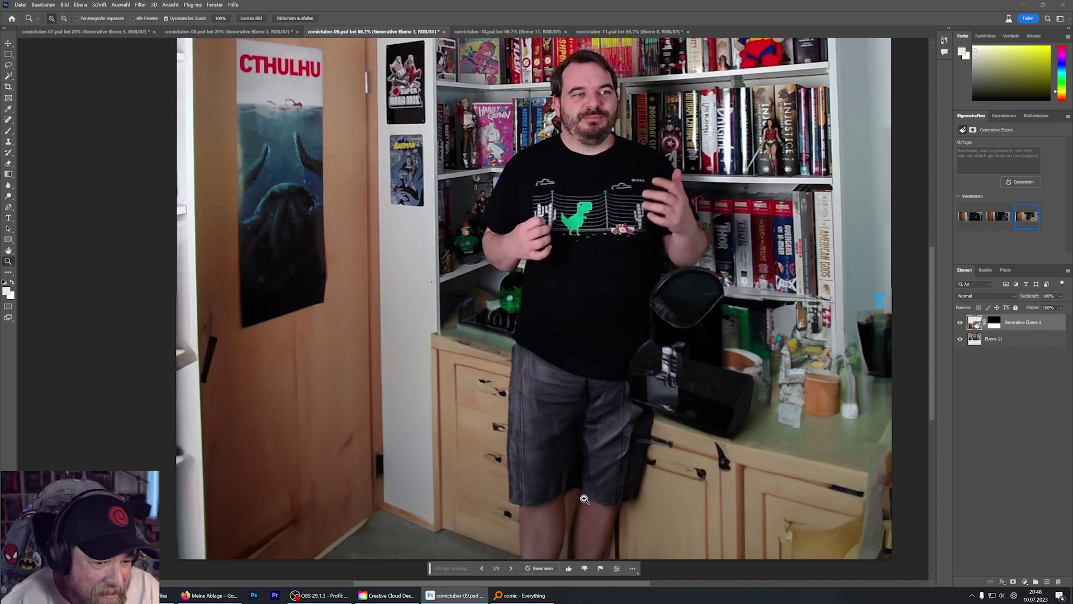
scroll(584, 499, "down", 2)
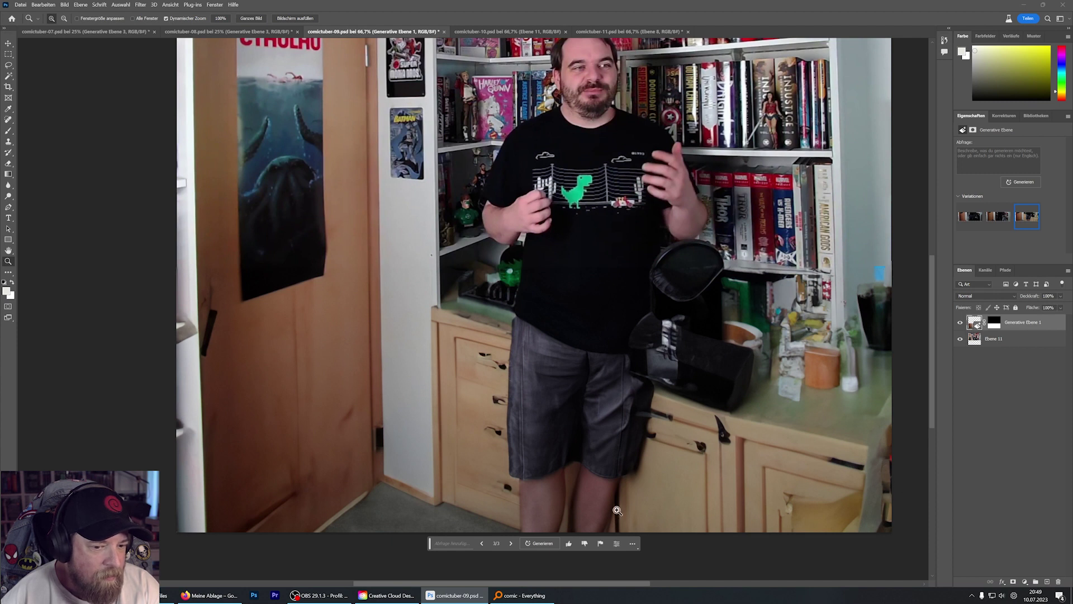
left_click(511, 544)
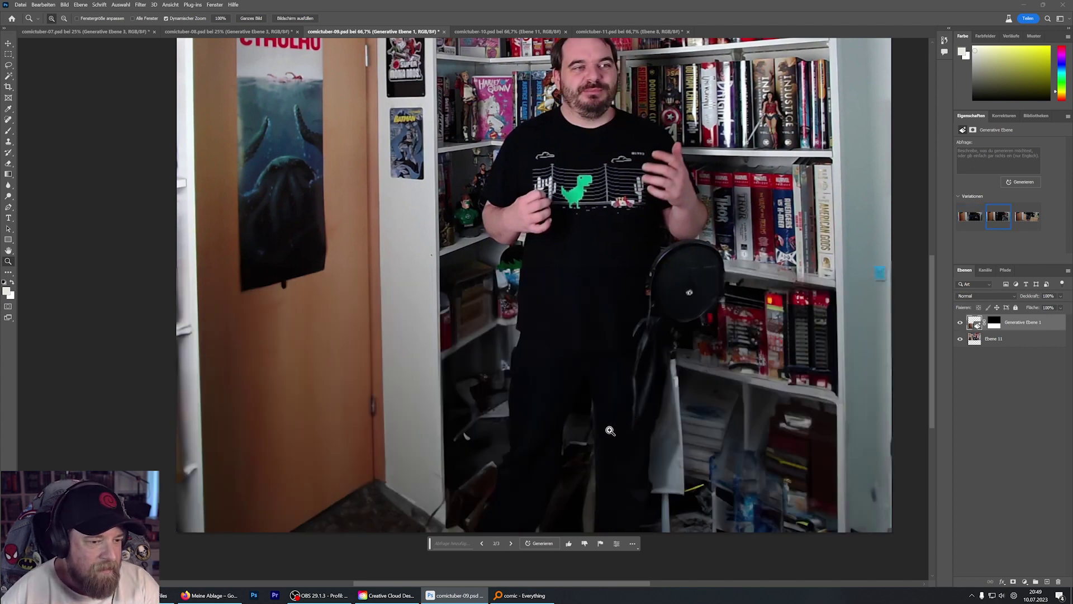
left_click(549, 437, "alt")
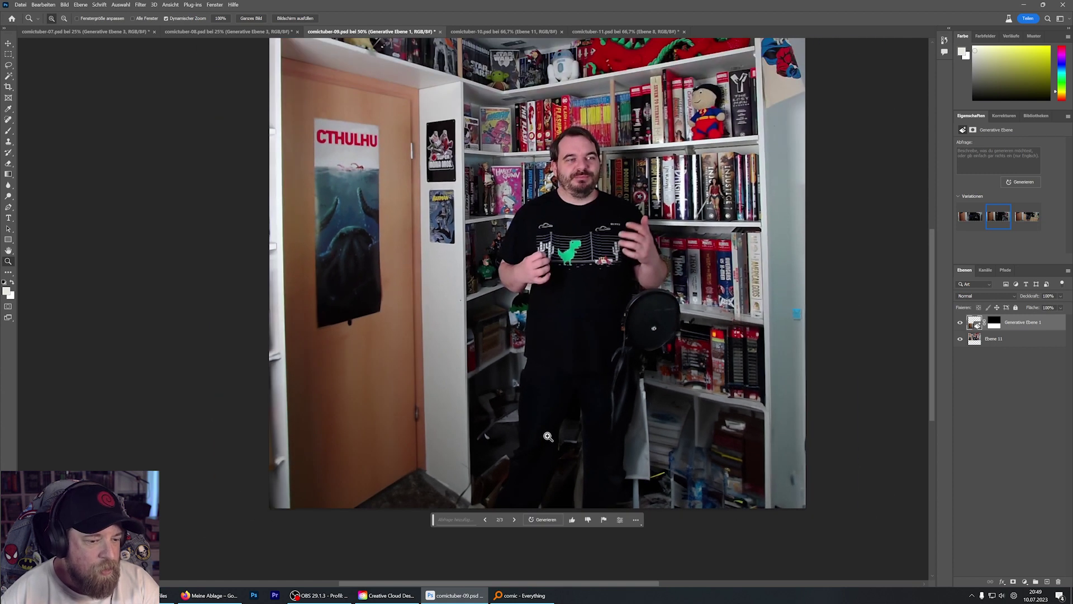
- Generate three more fill variations and zoom in and out to inspect the shelves
left_click(546, 519)
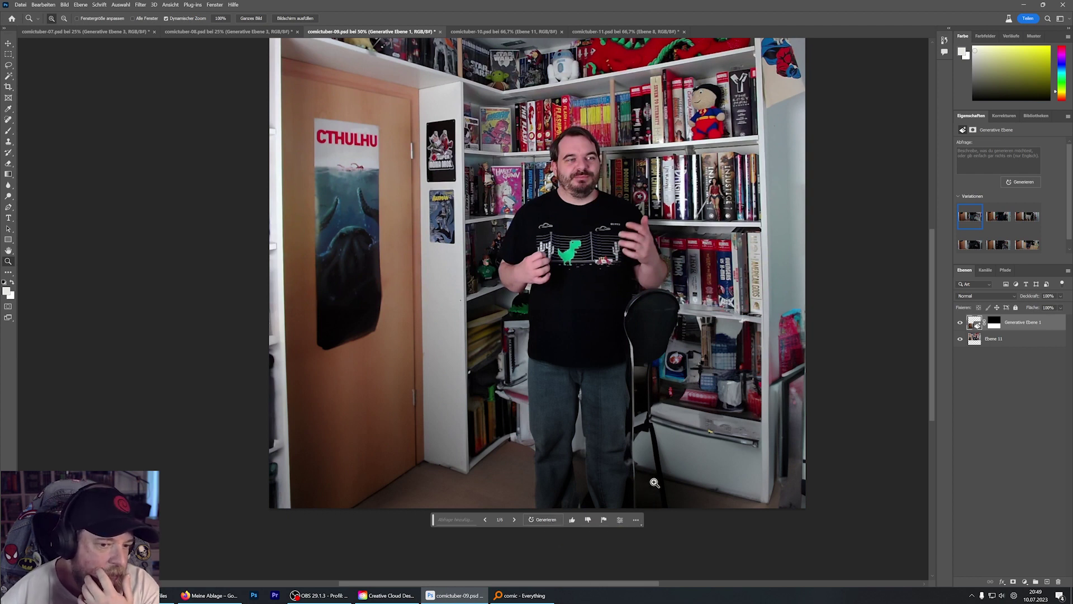
left_click(655, 352)
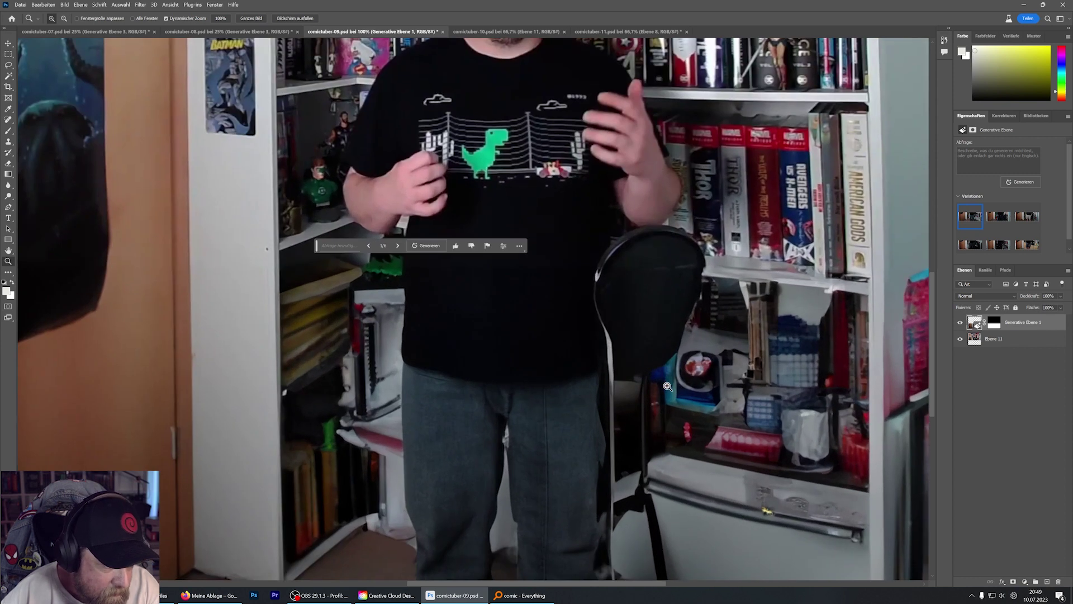
key("alt")
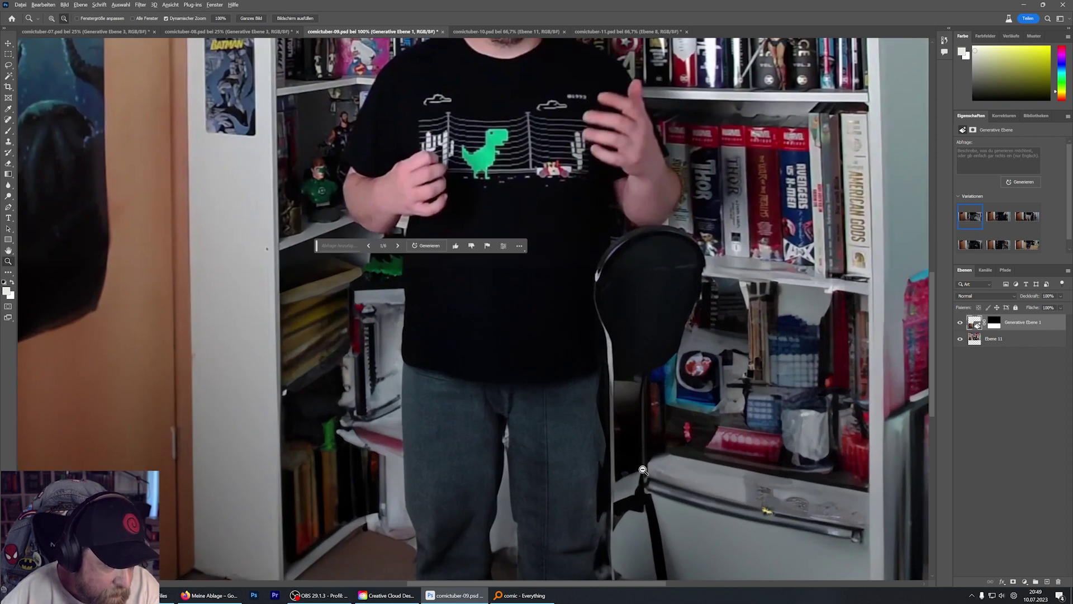
left_click(643, 470, "alt")
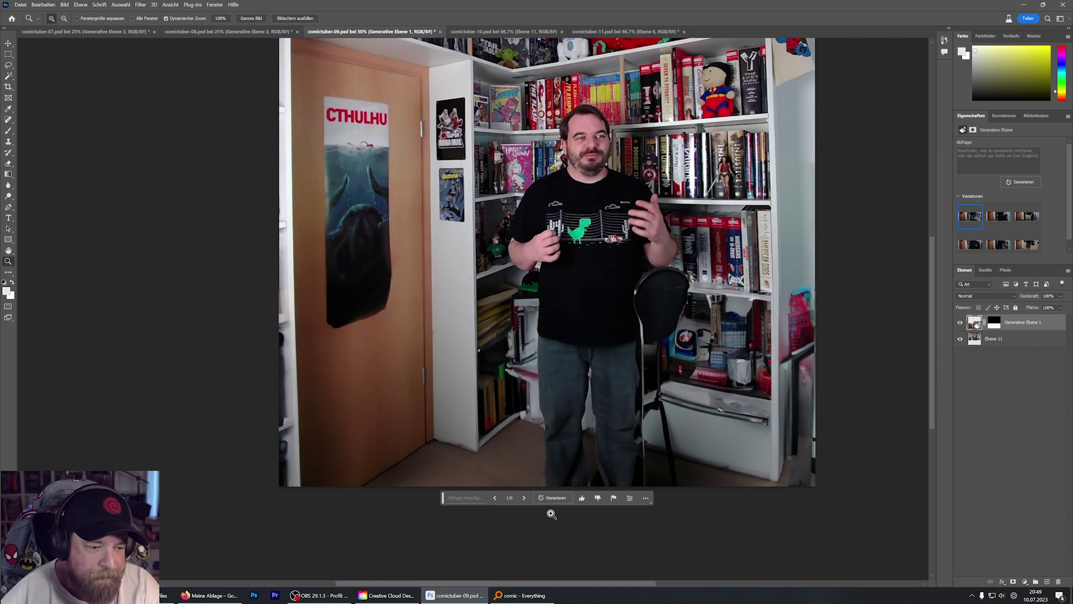
- Settle on variation 3, with khaki shorts beside a backpack, after checking it close up
left_click(524, 497)
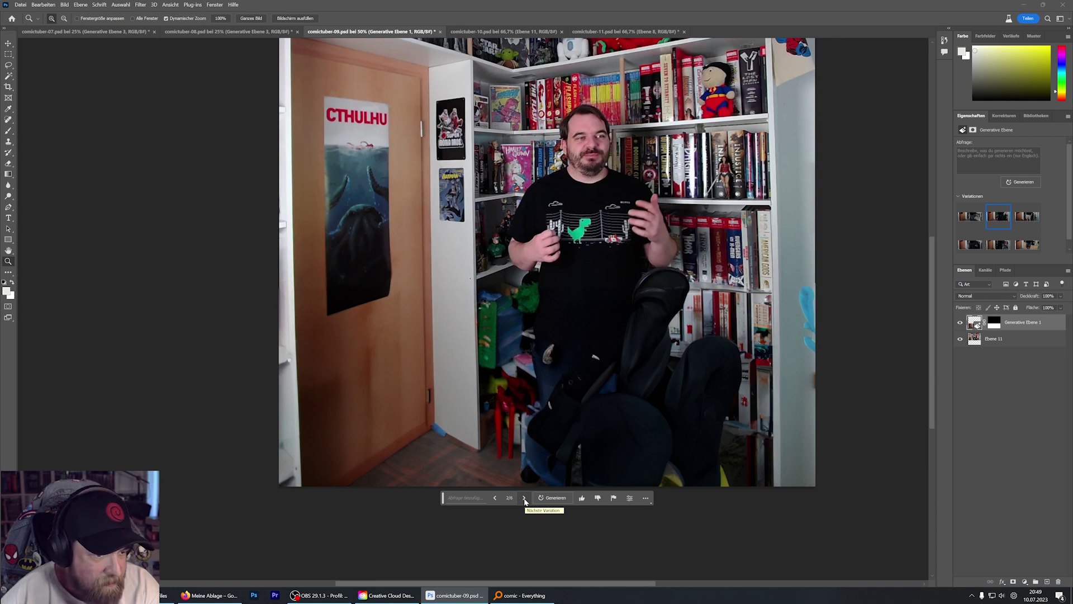
left_click(524, 498)
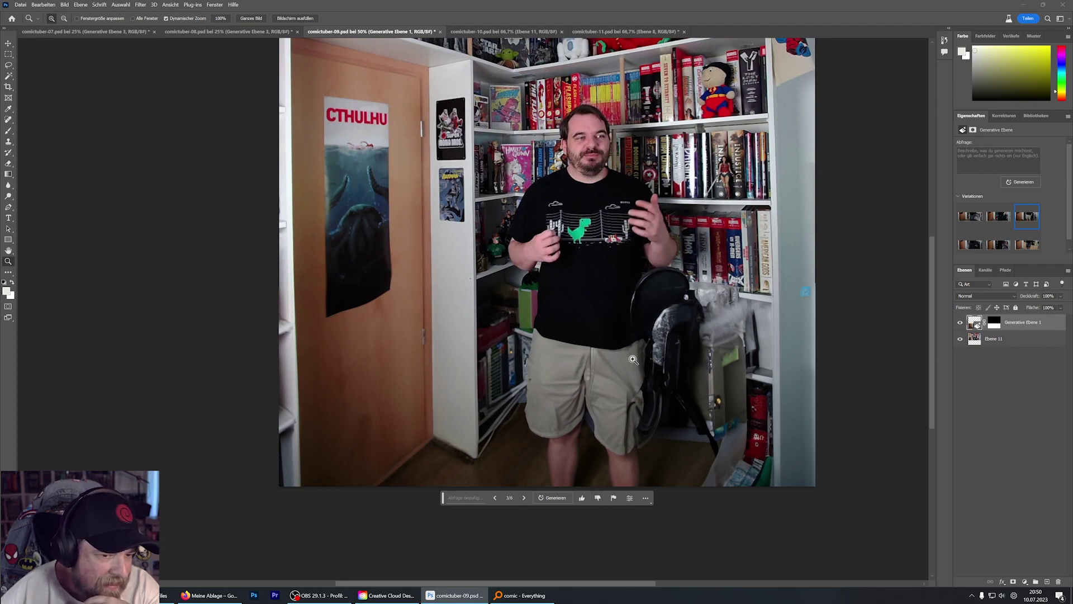
left_click(660, 338)
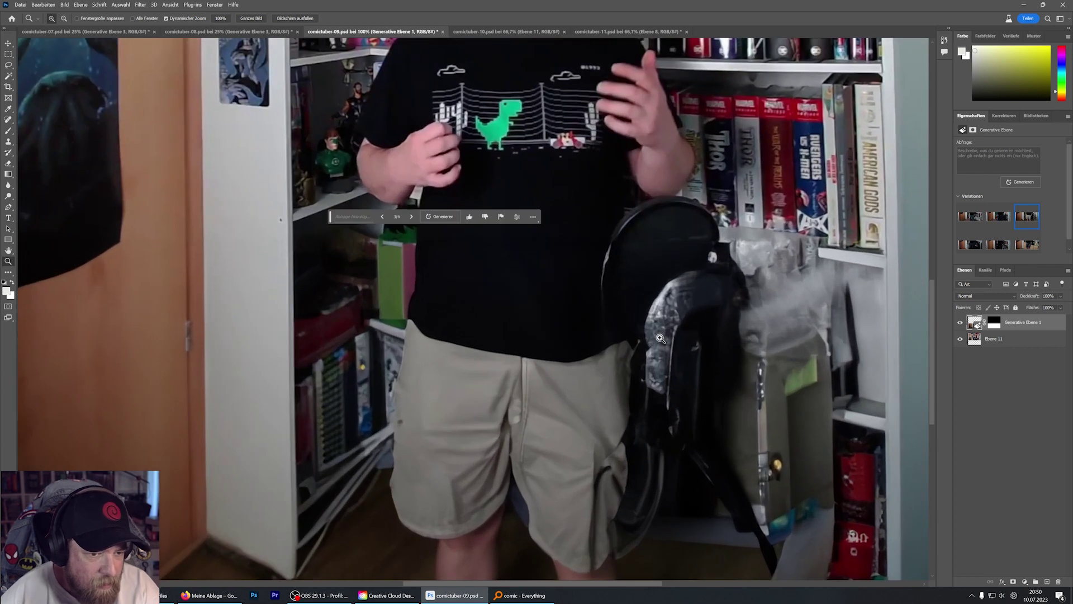
scroll(677, 441, "down", 1)
scroll(677, 417, "down", 1)
scroll(676, 414, "up", 1)
scroll(677, 413, "up", 2)
left_click(676, 386, "alt")
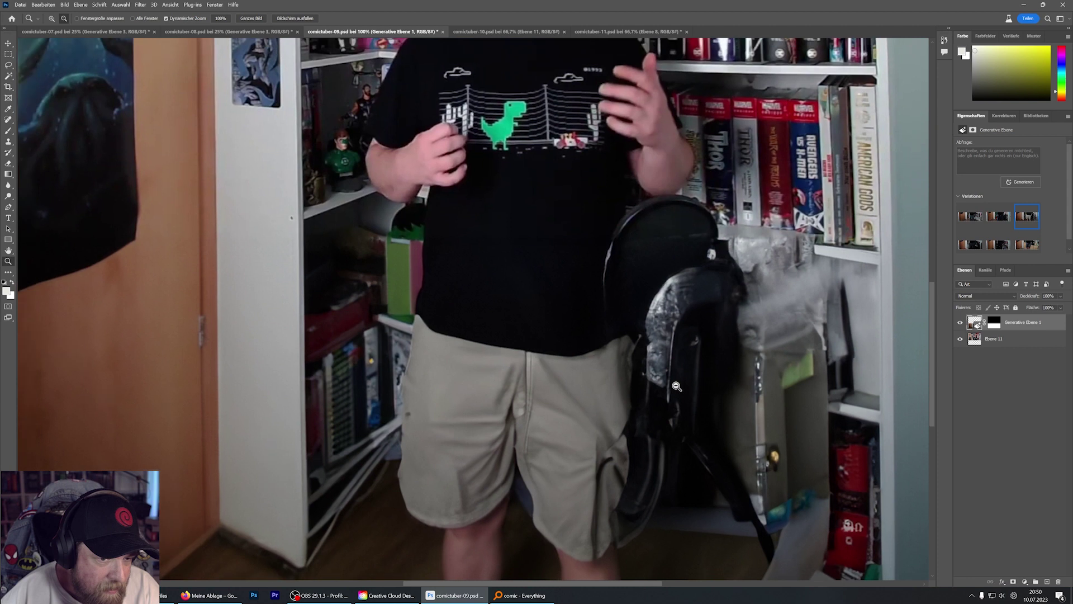
left_click(676, 385, "alt")
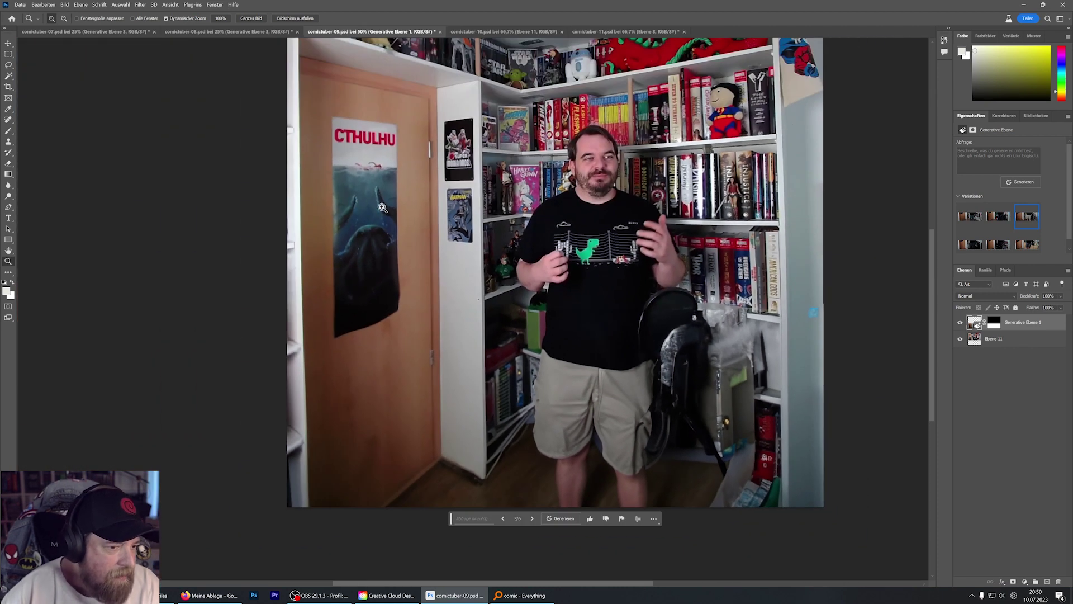
- Lasso the area left of the legs and add the chair area to the selection
left_click(9, 66)
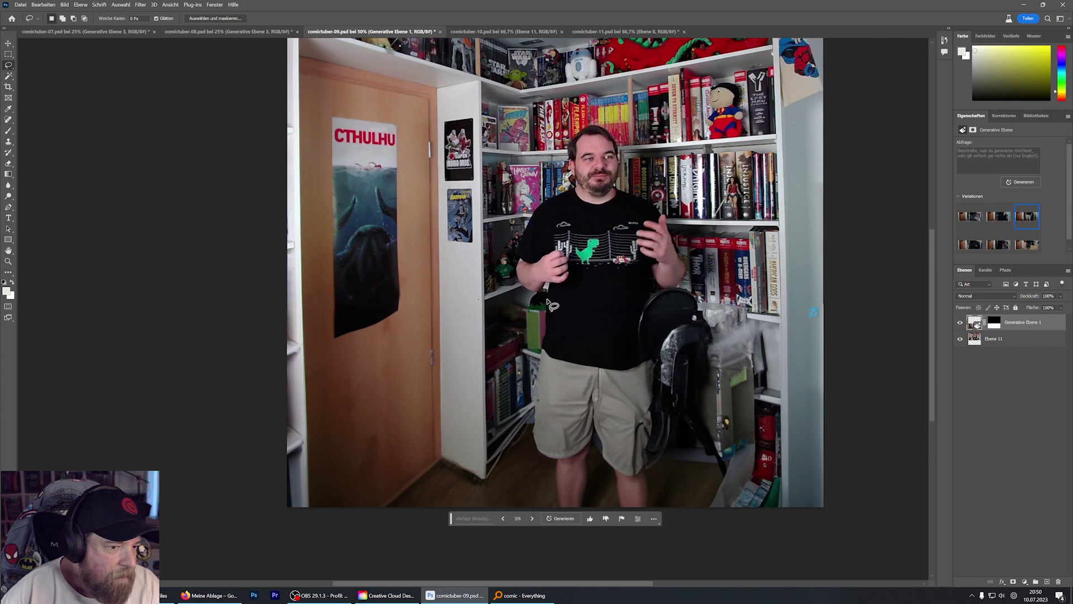
left_click_drag(550, 303, 551, 305)
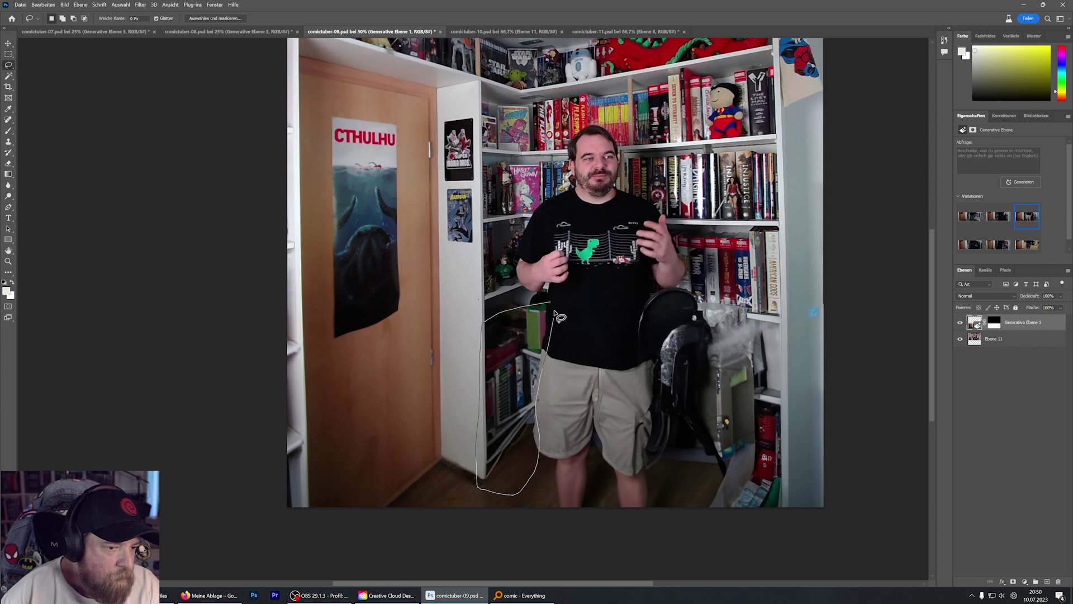
left_click_drag(552, 303, 553, 305)
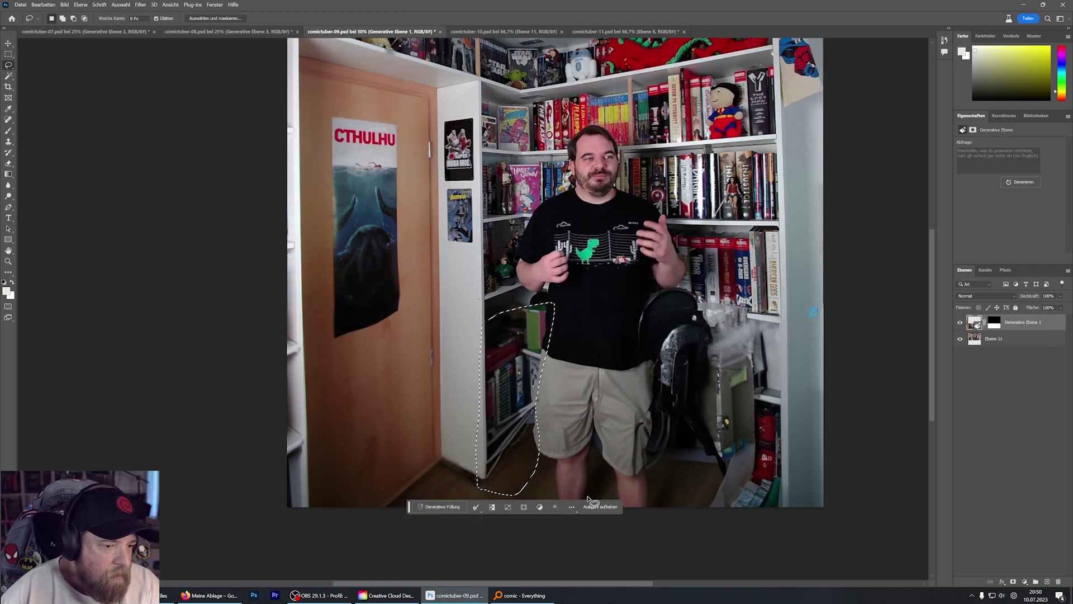
left_click_drag(698, 306, 782, 321)
left_click_drag(781, 391, 782, 469)
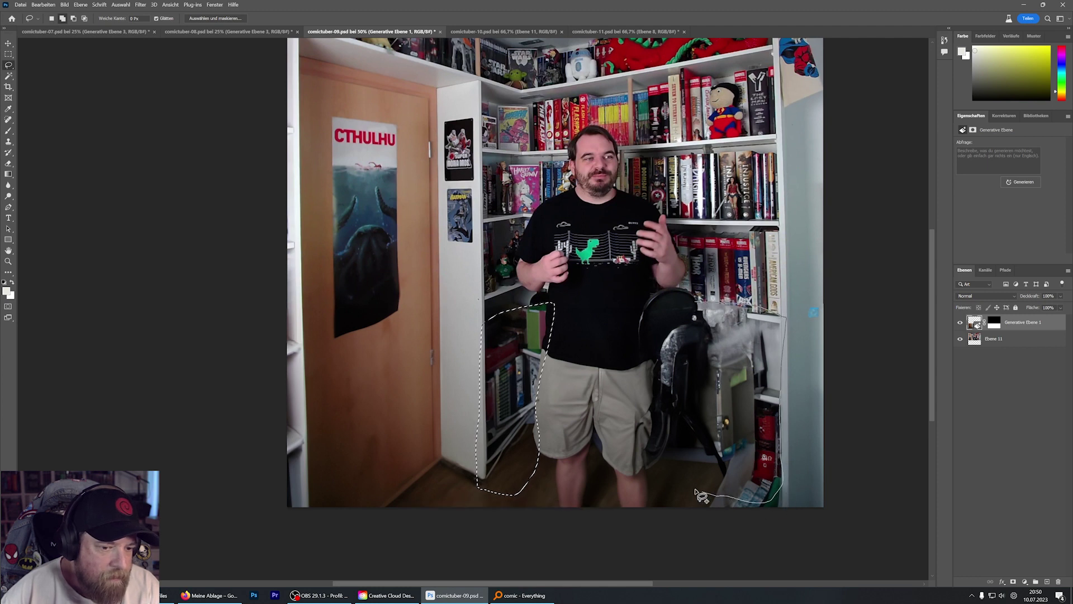
left_click_drag(686, 441, 683, 345)
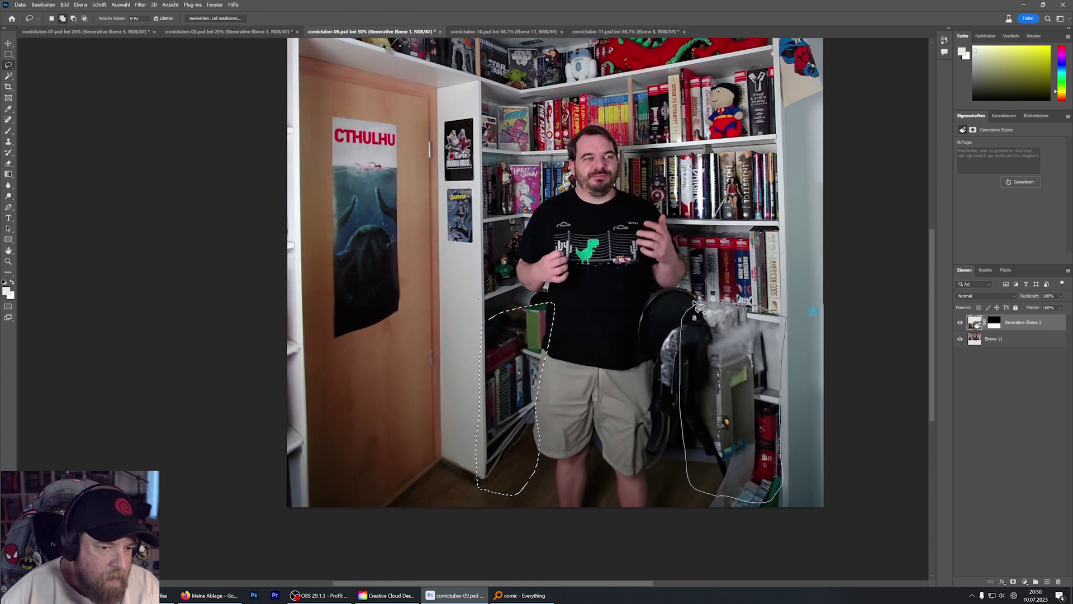
left_click_drag(698, 306, 699, 307)
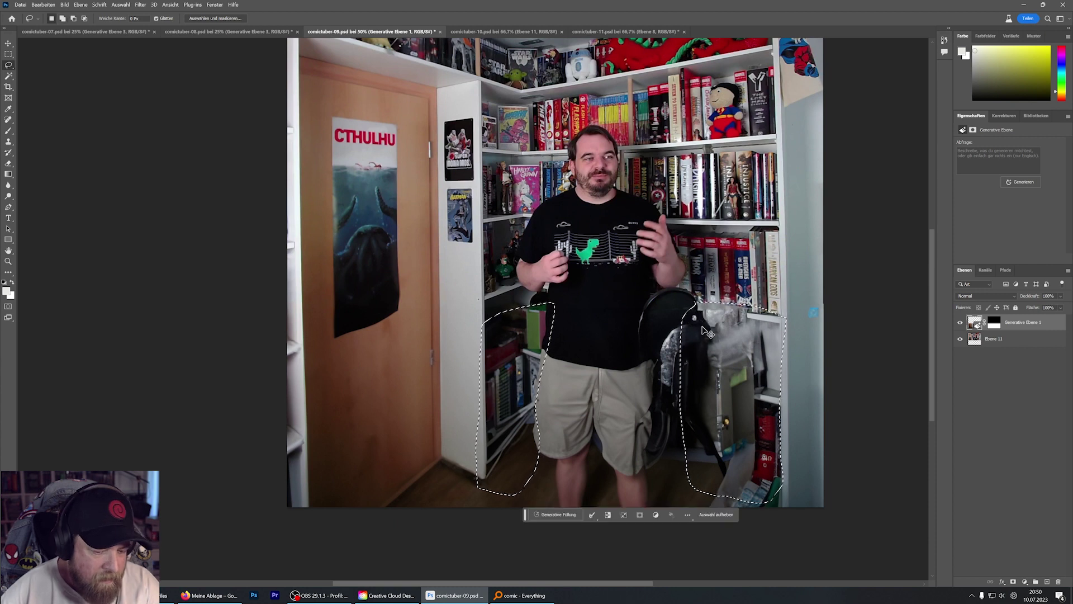
- Add the lower-right shelf region to the selection and open the Generative Fill prompt
left_click_drag(706, 331, 703, 324)
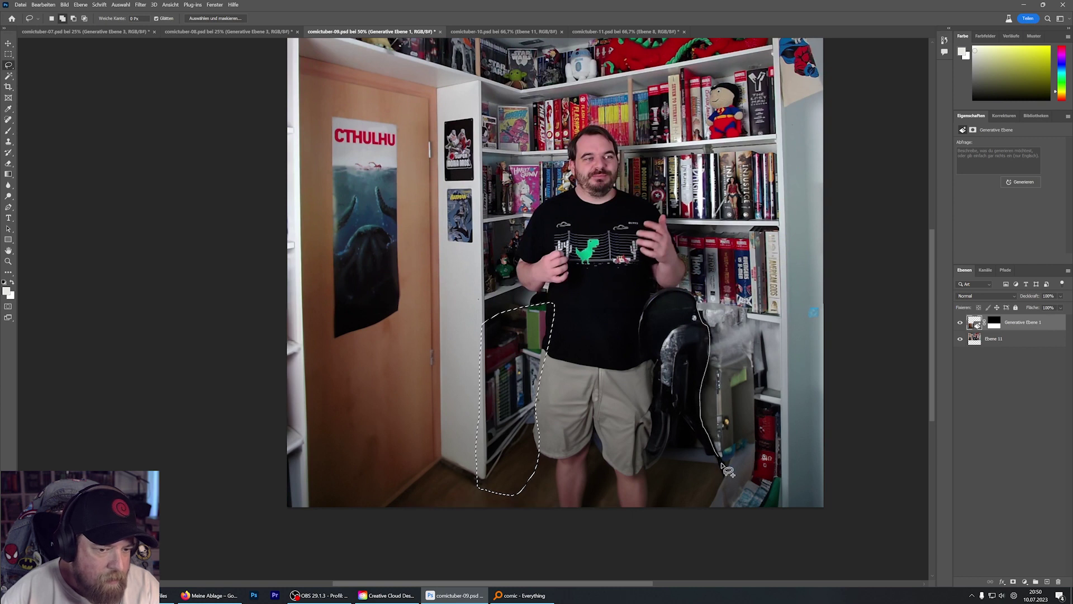
left_click_drag(725, 516, 791, 518)
left_click_drag(792, 480, 791, 343)
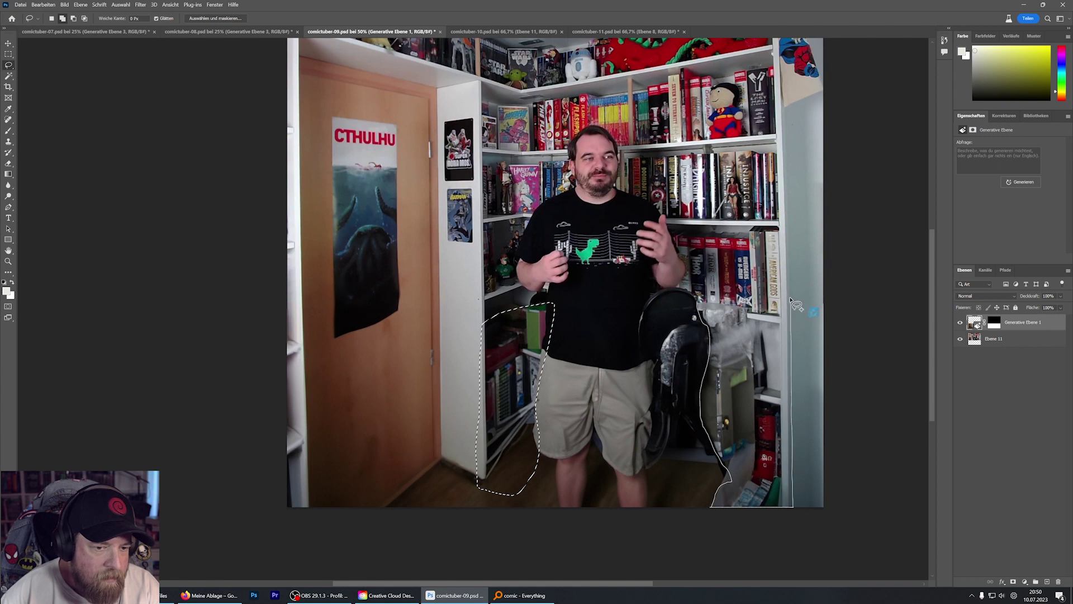
left_click_drag(698, 308, 697, 305)
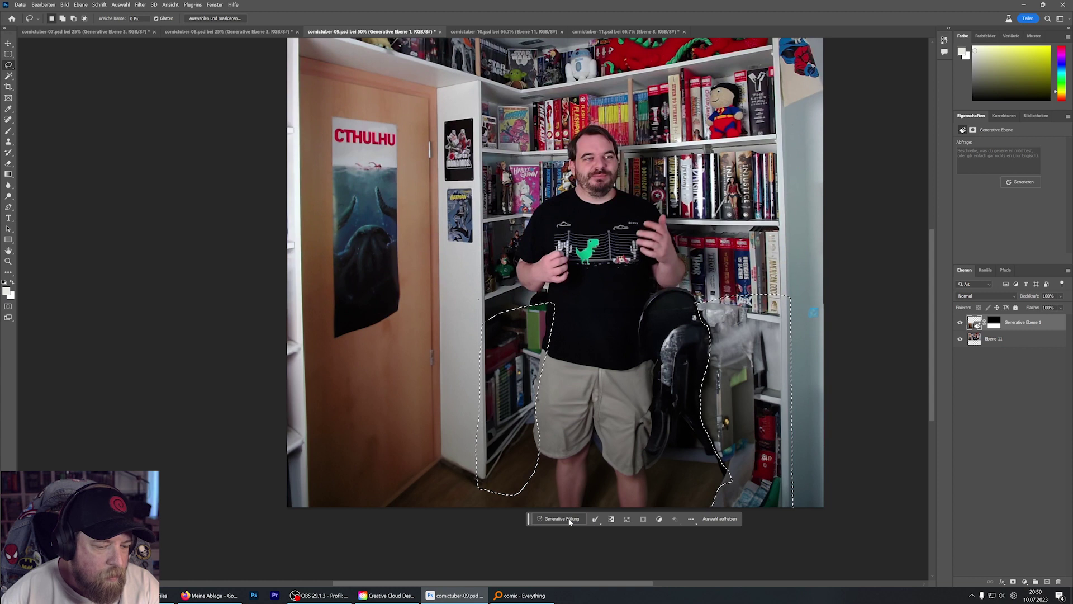
left_click(575, 523)
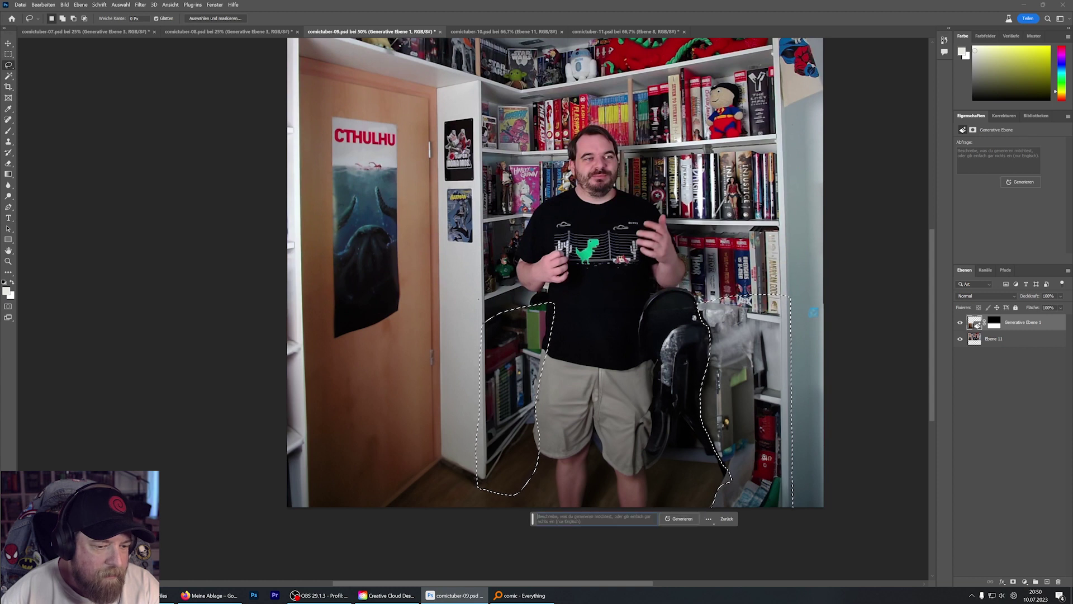
- Generate an empty-prompt fill for the selected areas, compare its variations, and keep 3 of 3
left_click(673, 519)
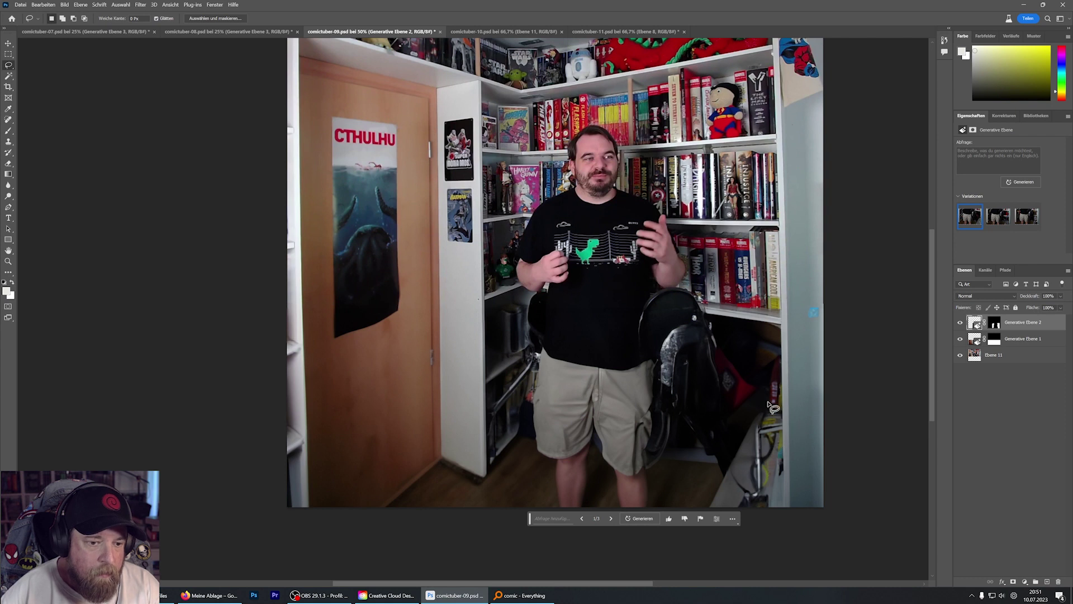
scroll(747, 492, "down", 1)
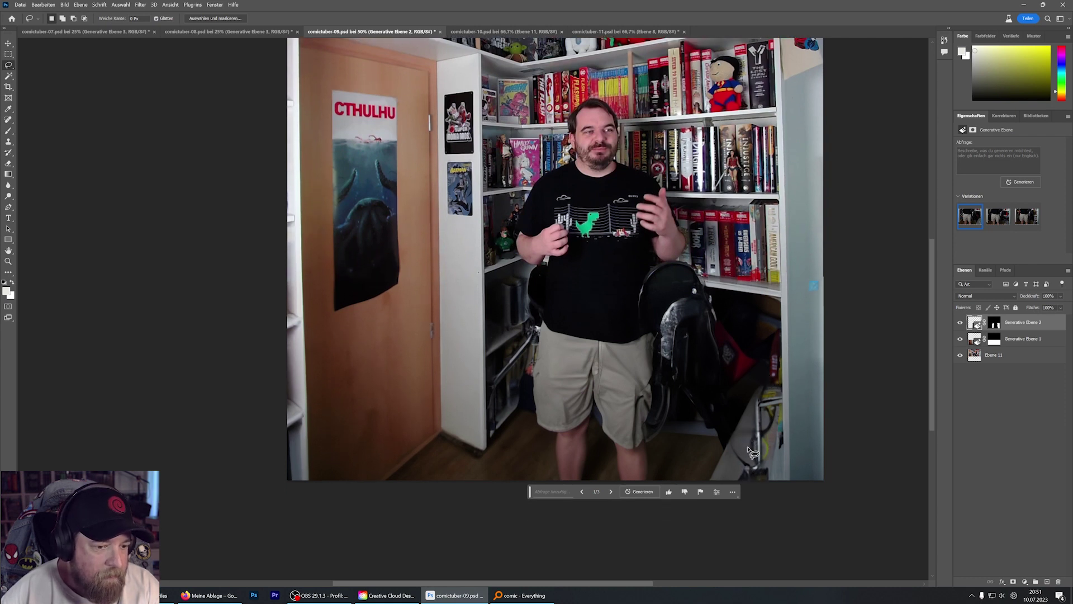
scroll(756, 453, "down", 1)
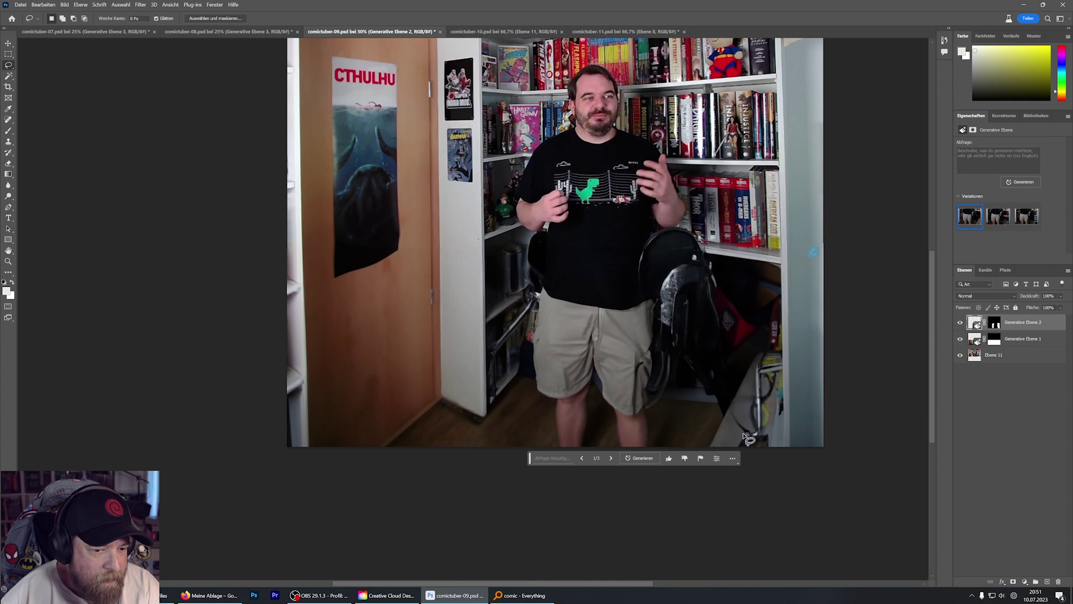
left_click(610, 458)
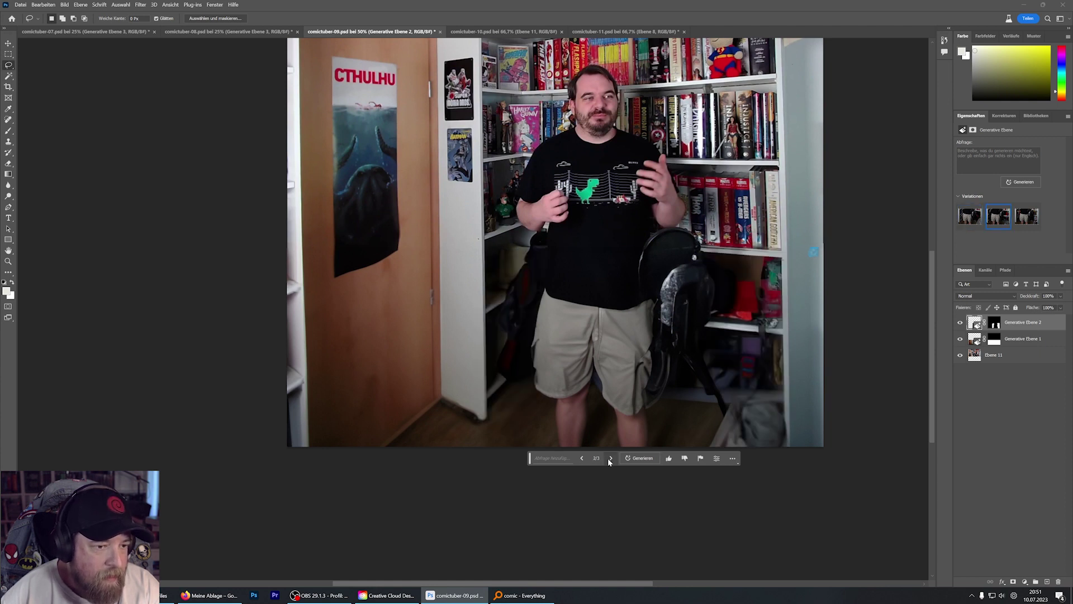
left_click(610, 459)
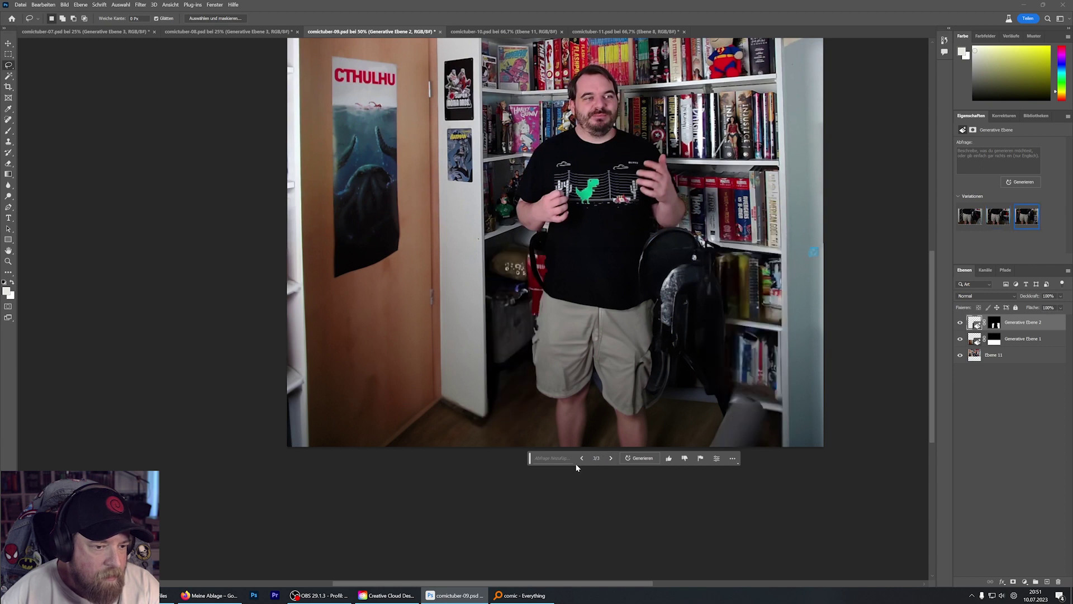
left_click(582, 459)
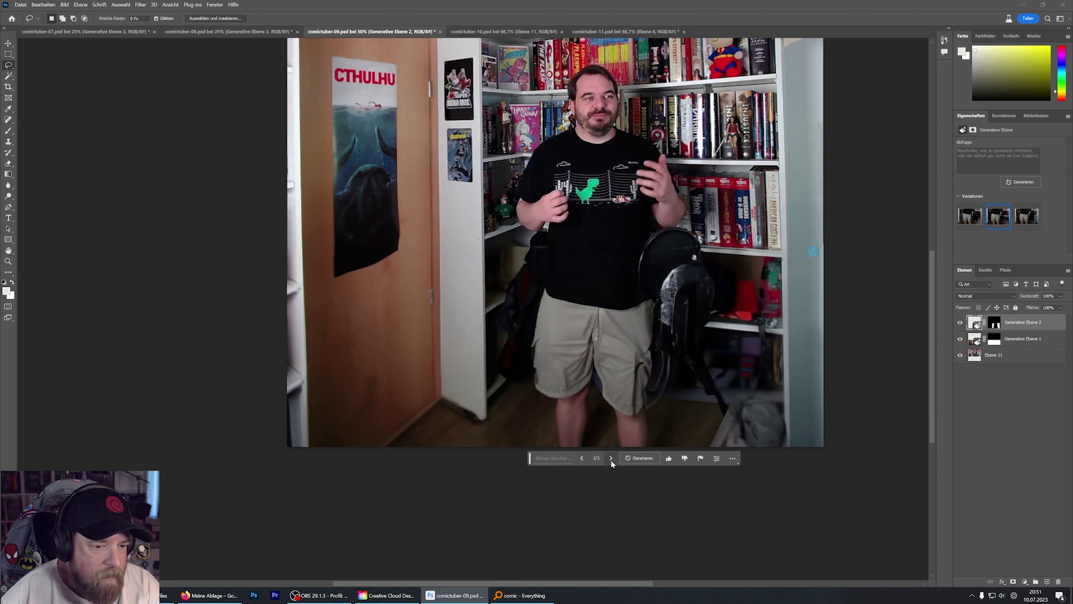
left_click(610, 458)
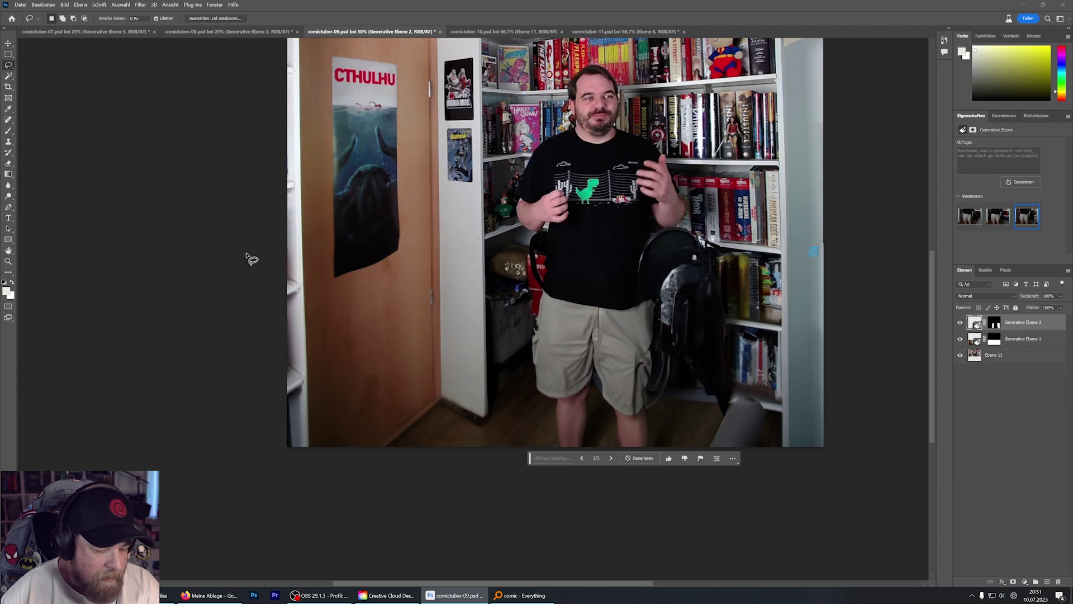
- Crop-extend the canvas further downward, leaving an empty transparent strip below the photo
key("c")
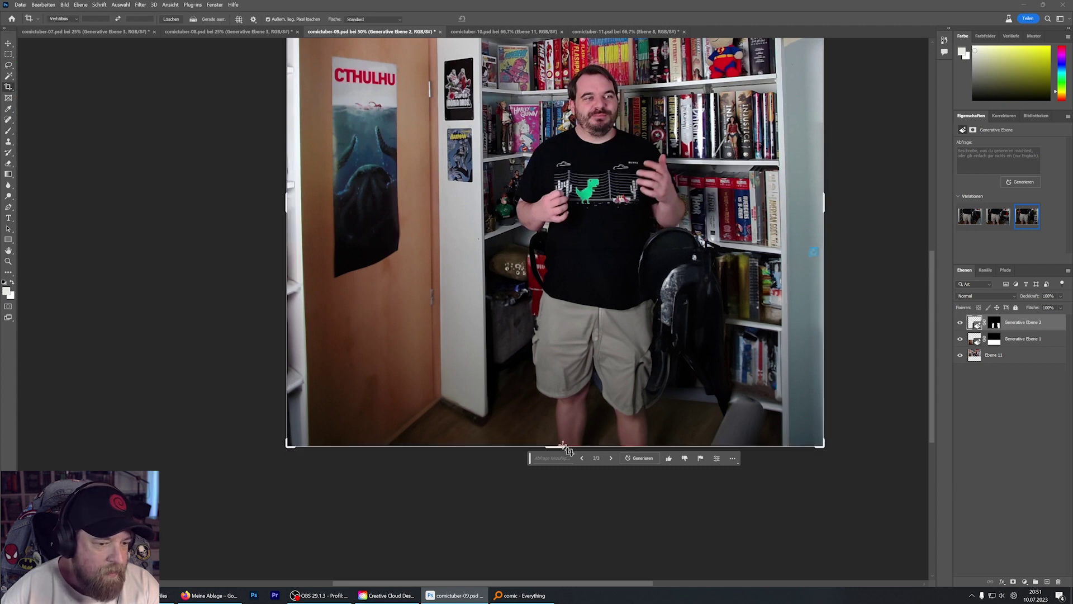
left_click_drag(556, 445, 564, 504)
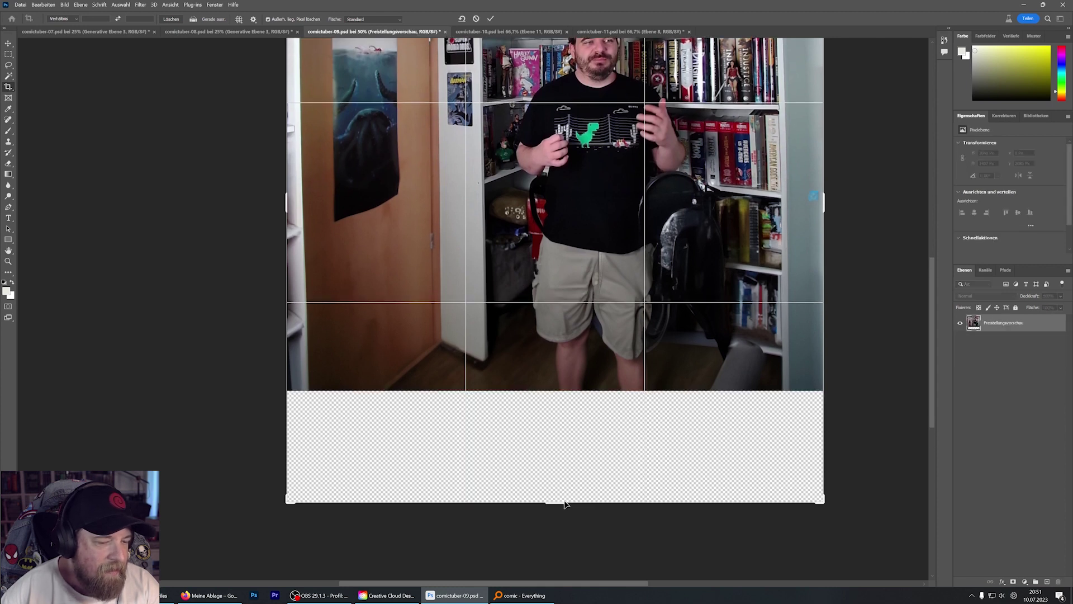
key("Return")
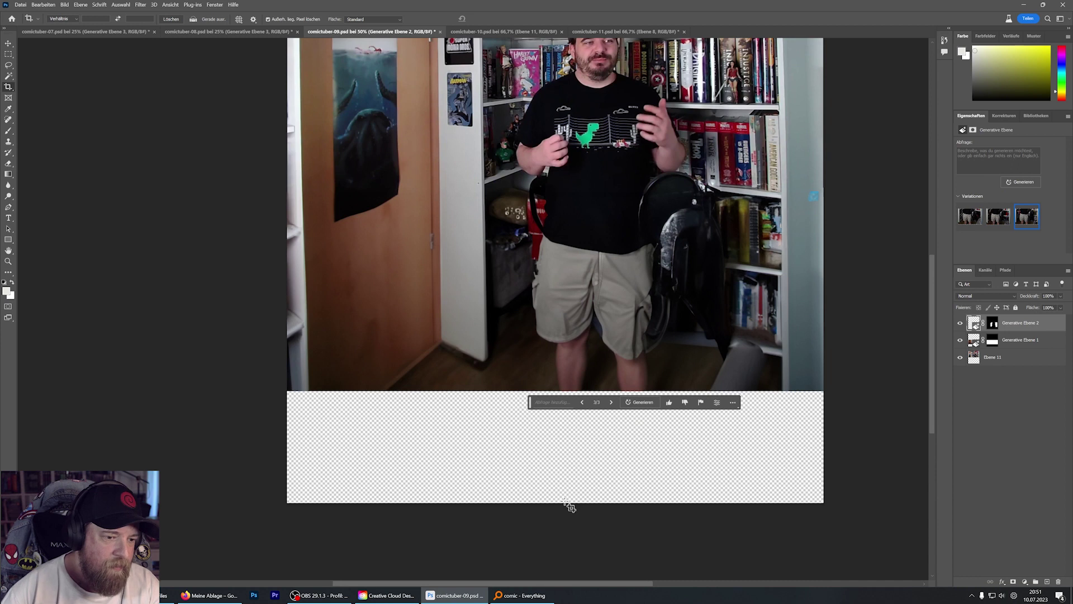
key("m")
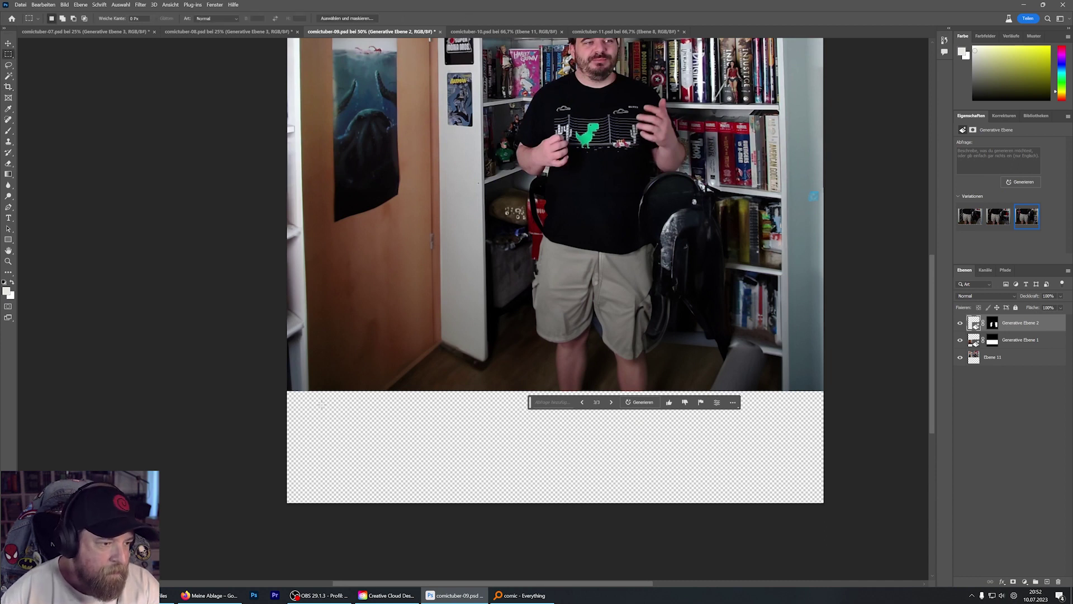
left_click_drag(271, 383, 829, 522)
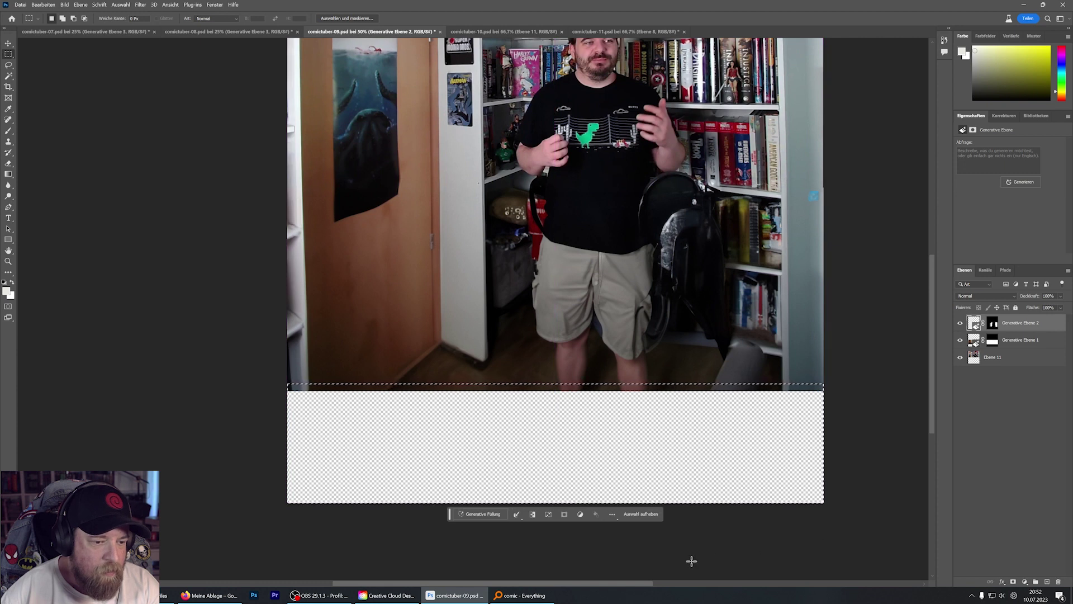
left_click(483, 513)
left_click(595, 513)
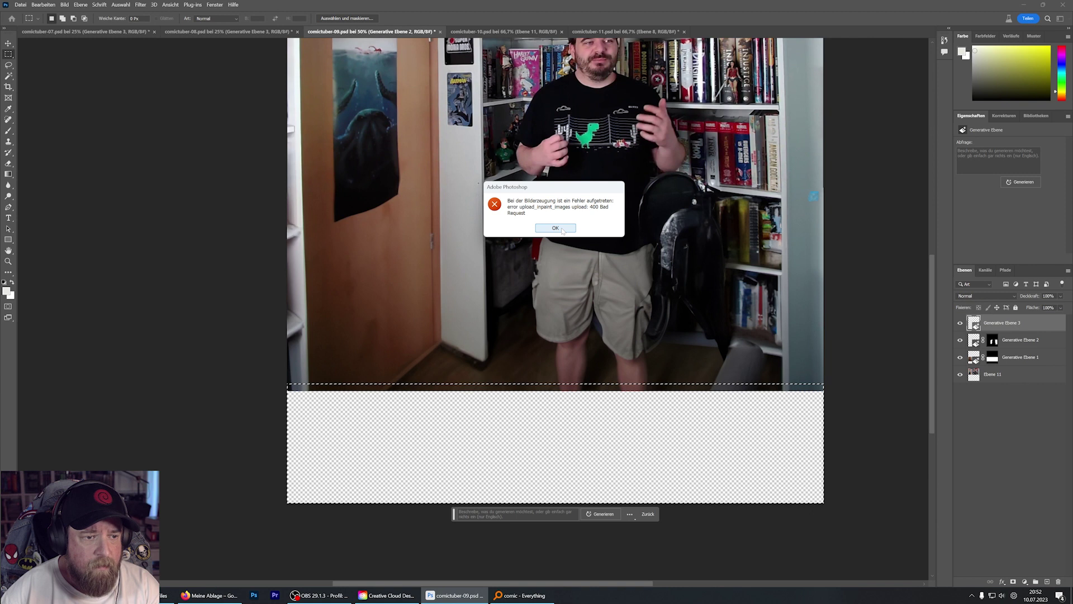
left_click(562, 230)
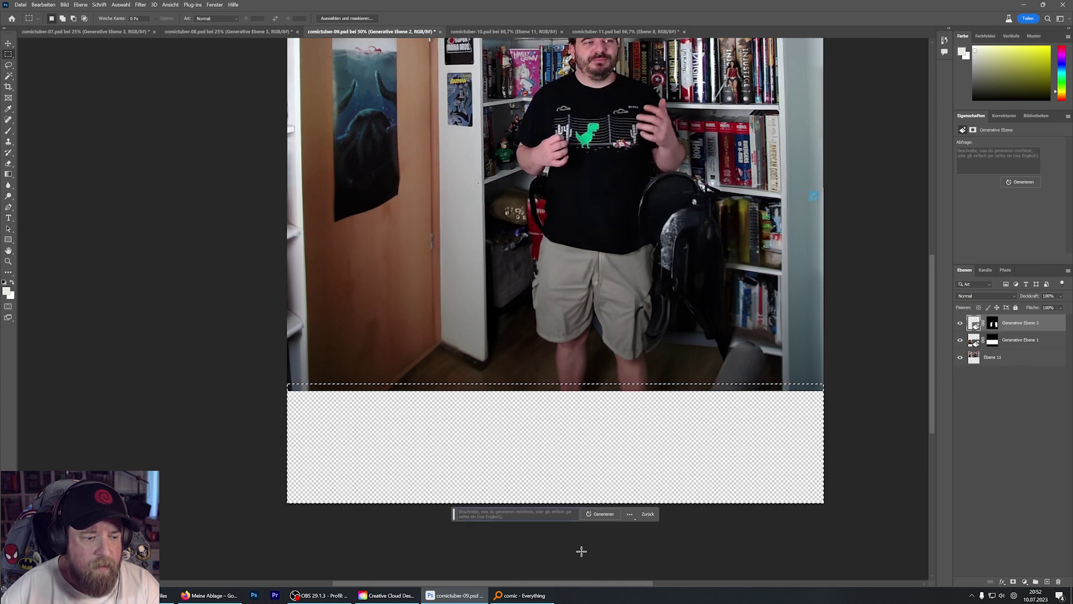
left_click(603, 514)
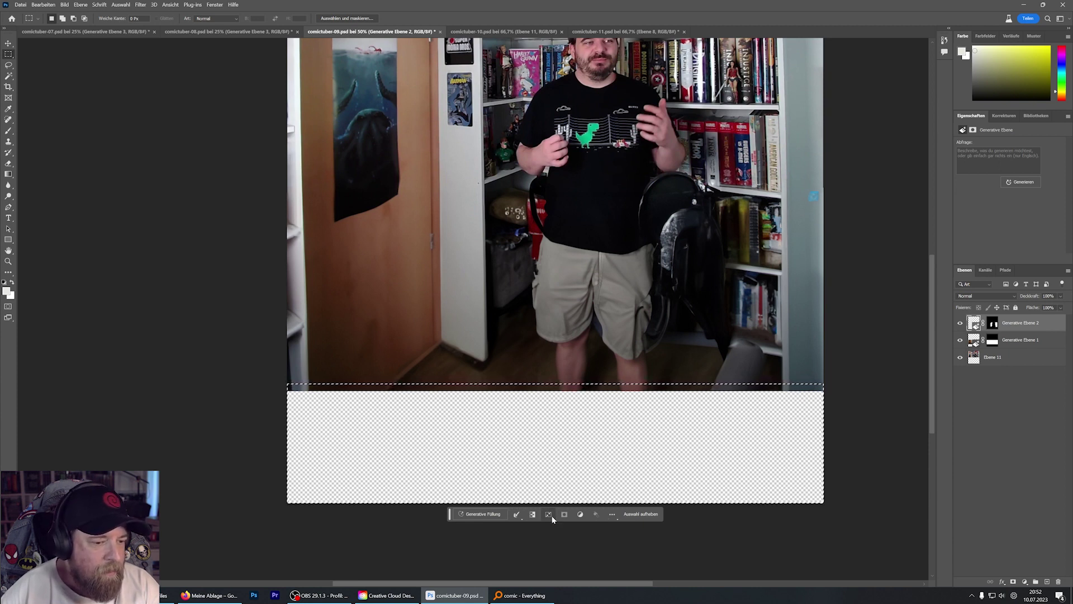
left_click(491, 515)
left_click(601, 514)
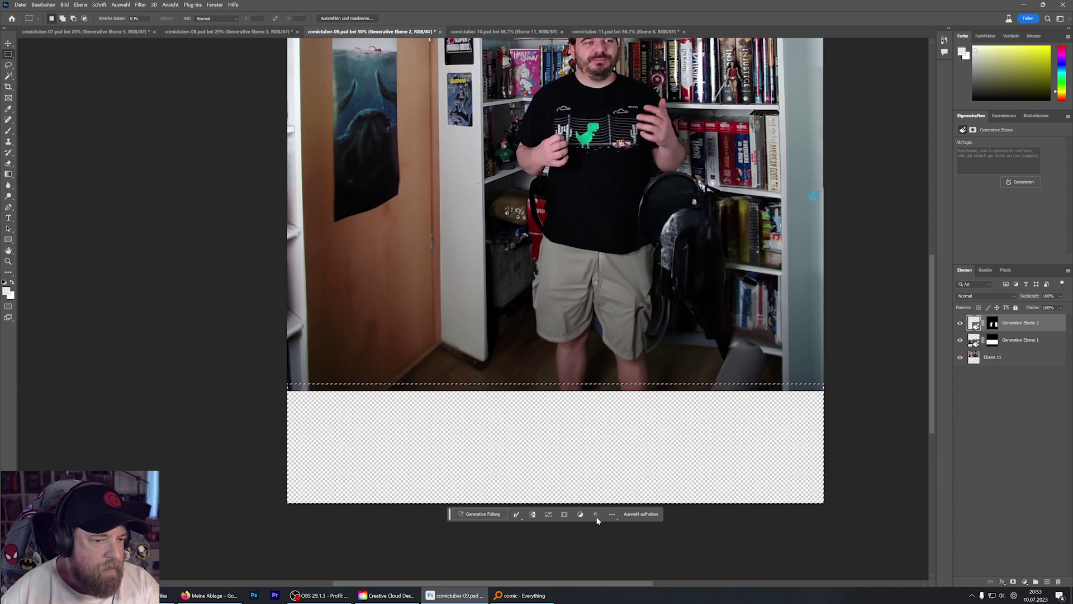
left_click(553, 451)
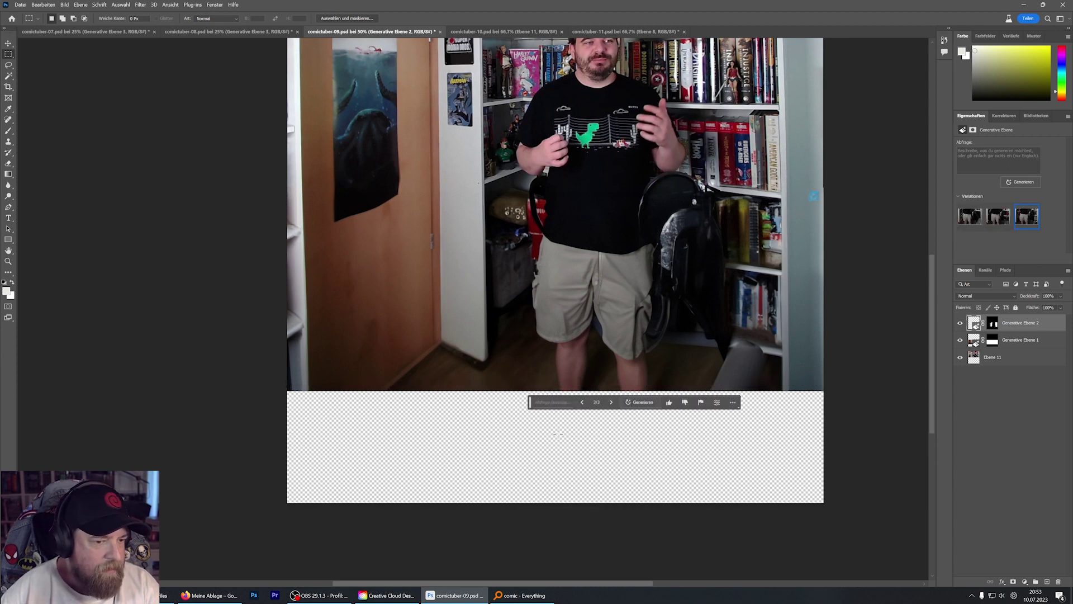
- Lasso the lower legs and strip beneath, attempt a fill, and dismiss the removed-images warning
key("l")
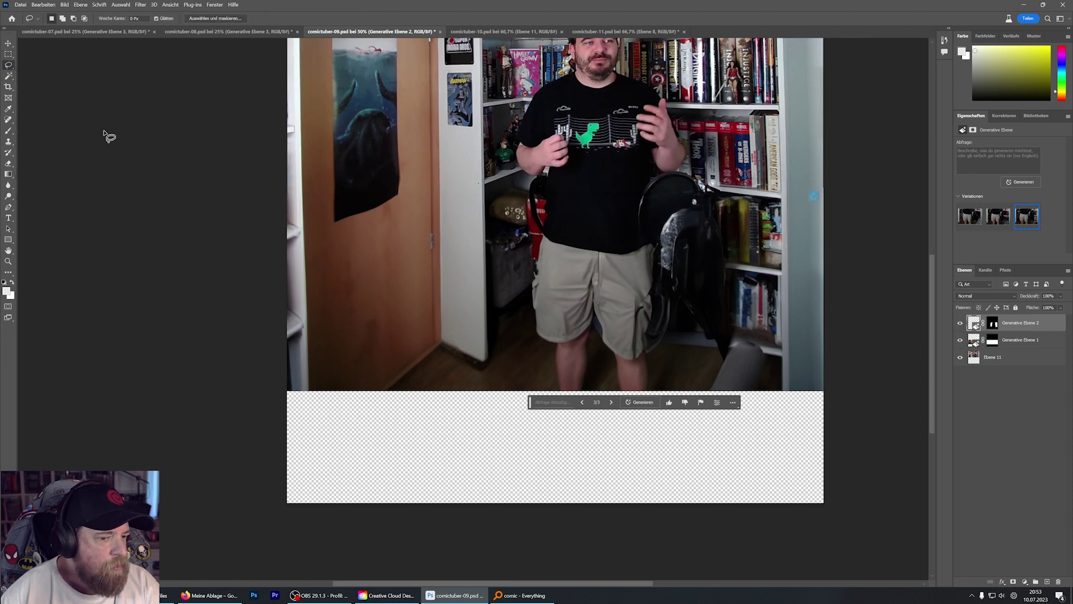
left_click_drag(551, 370, 553, 390)
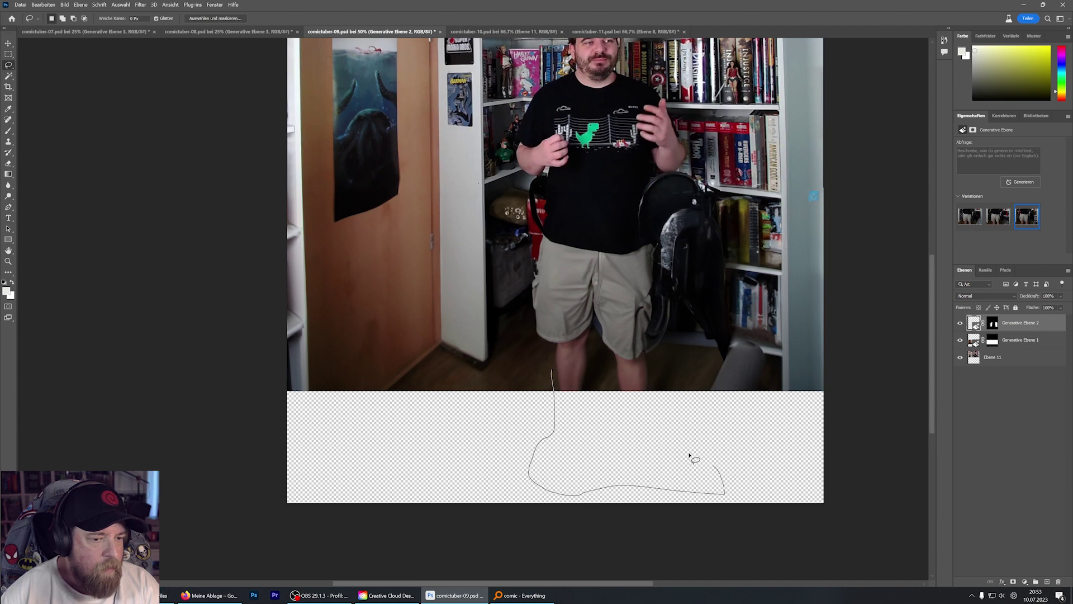
left_click_drag(556, 371, 554, 372)
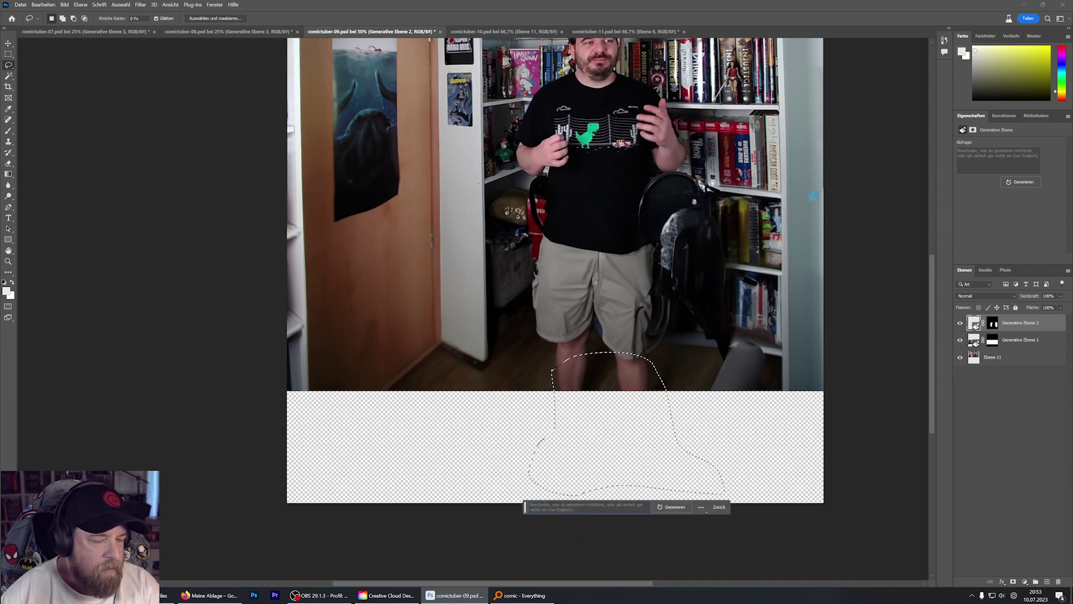
left_click(674, 507)
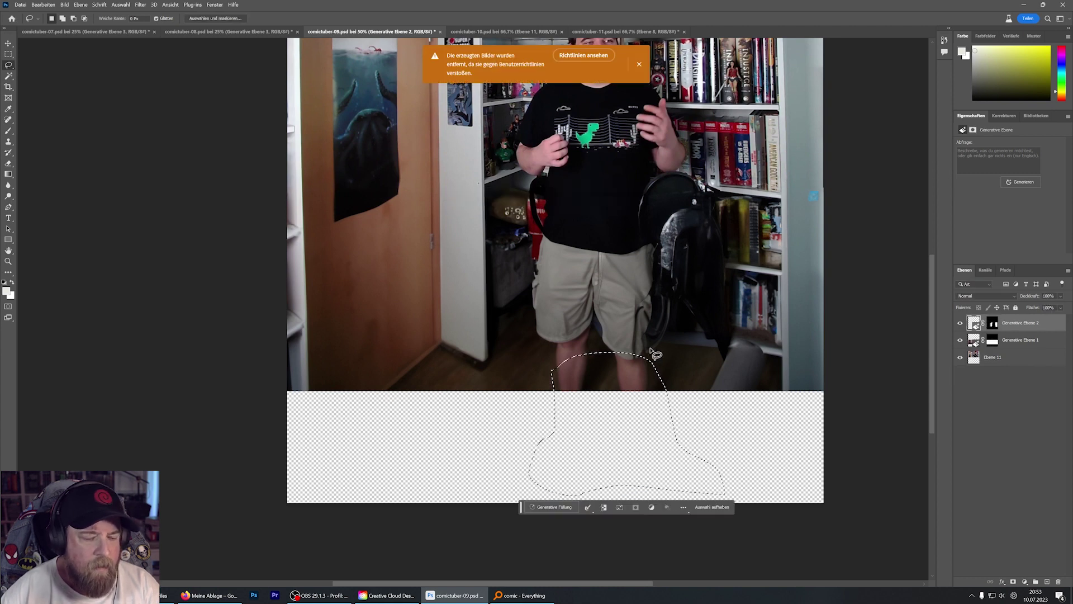
left_click(637, 69)
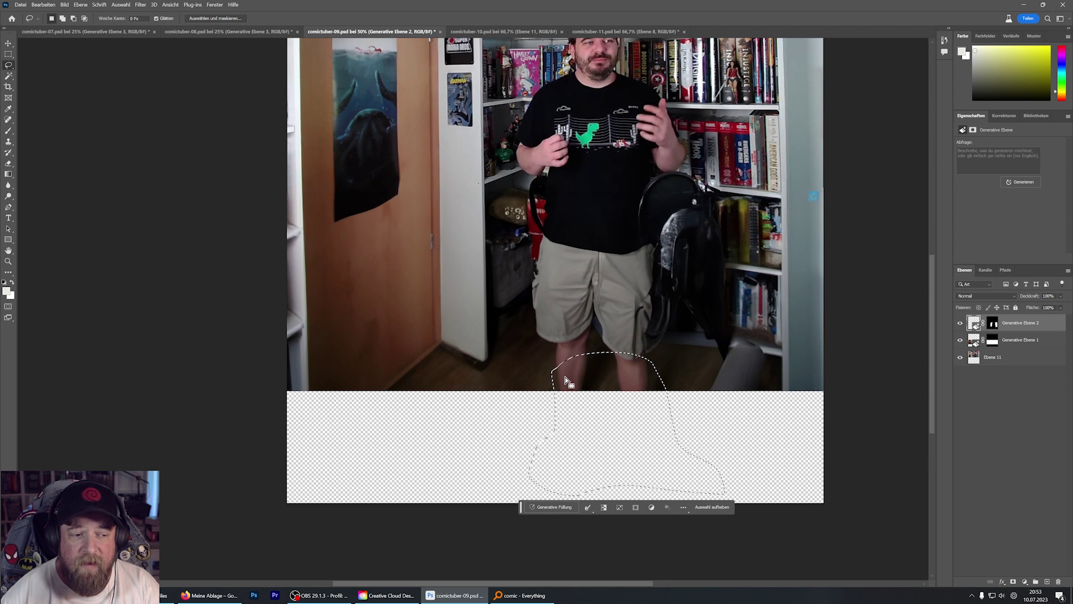
left_click(9, 44)
- Marquee-select the left and right parts of the empty bottom strip and open the Generative Fill prompt
scroll(504, 285, "up", 1)
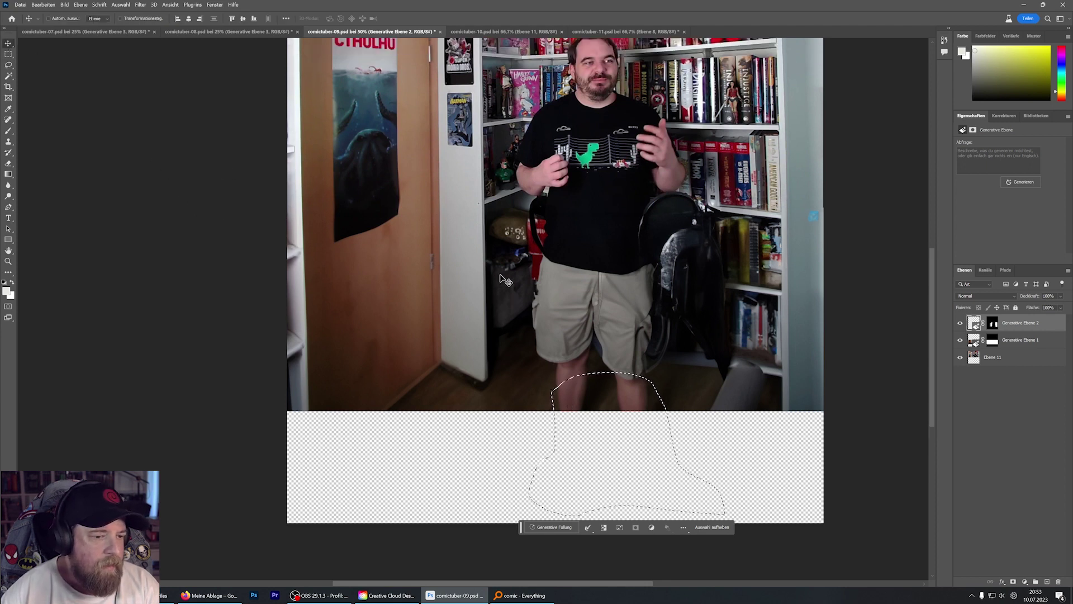
scroll(503, 313, "up", 1)
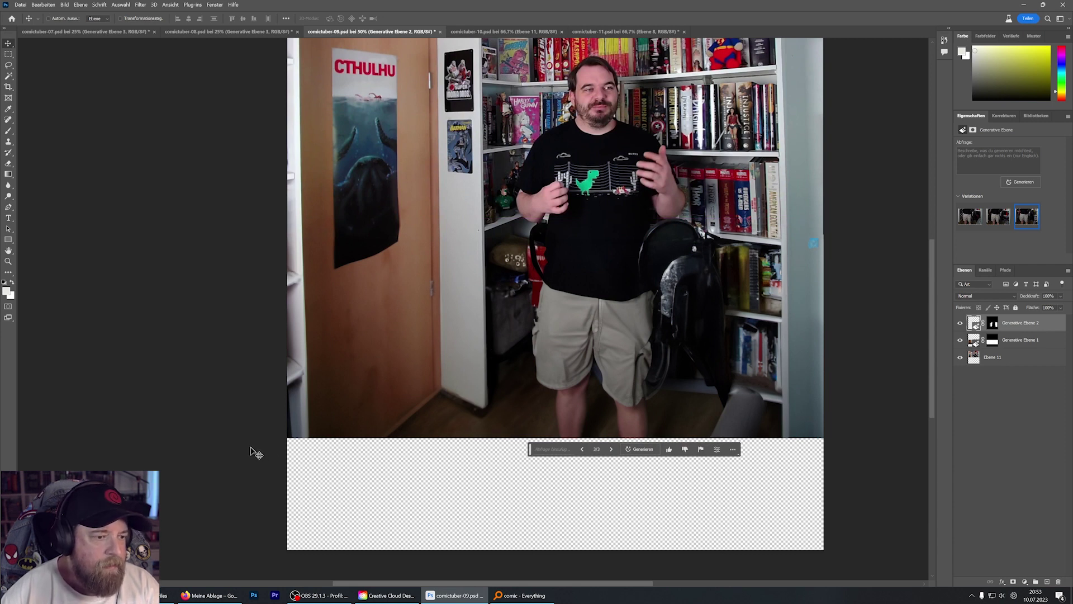
left_click(8, 54)
left_click_drag(278, 446, 545, 582)
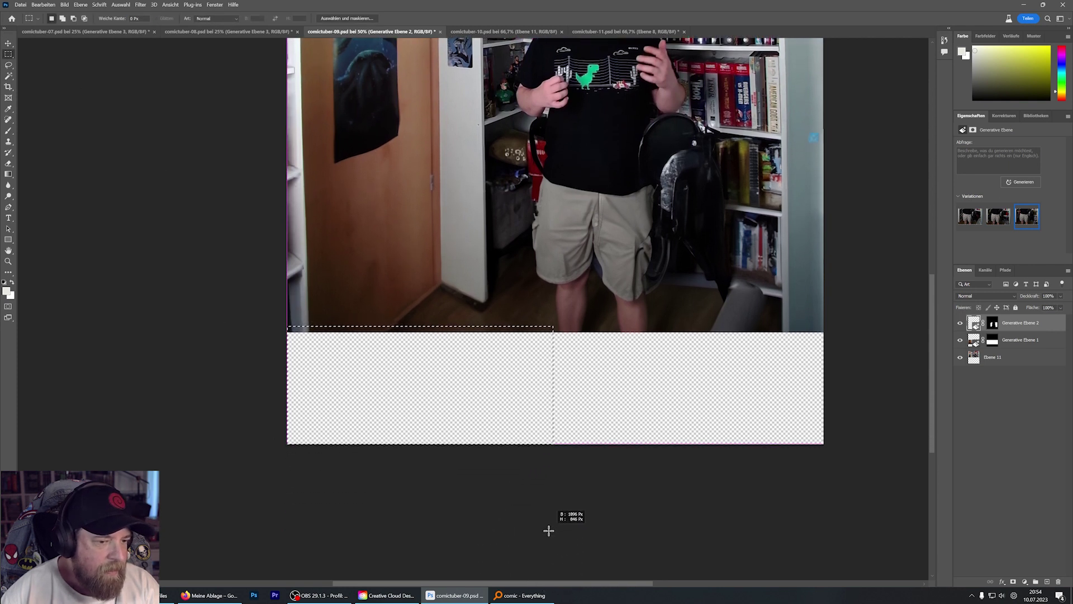
left_click_drag(545, 581, 548, 528)
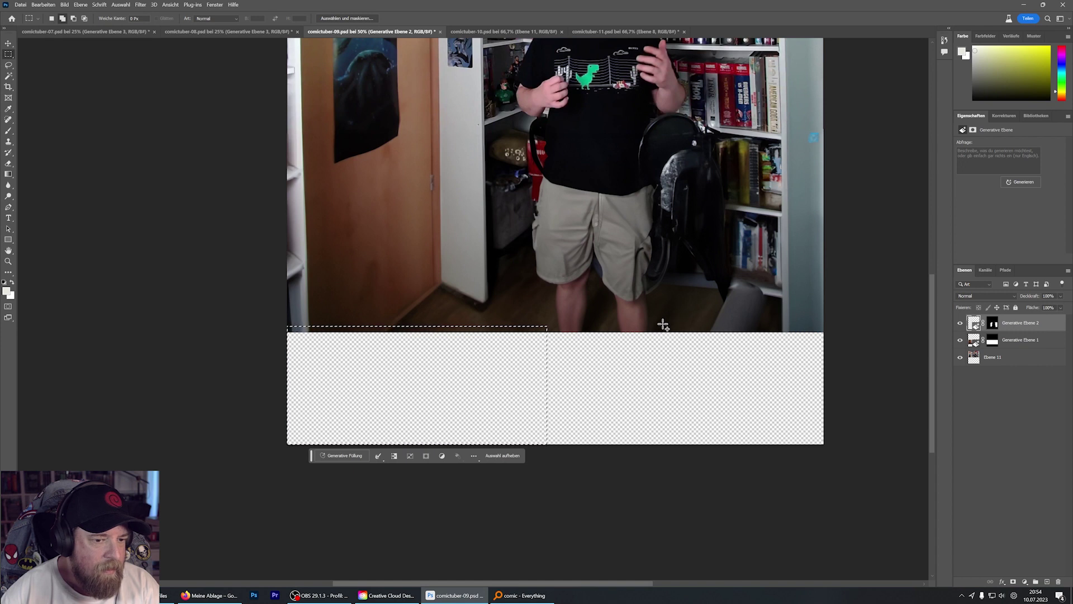
left_click_drag(664, 331, 839, 468)
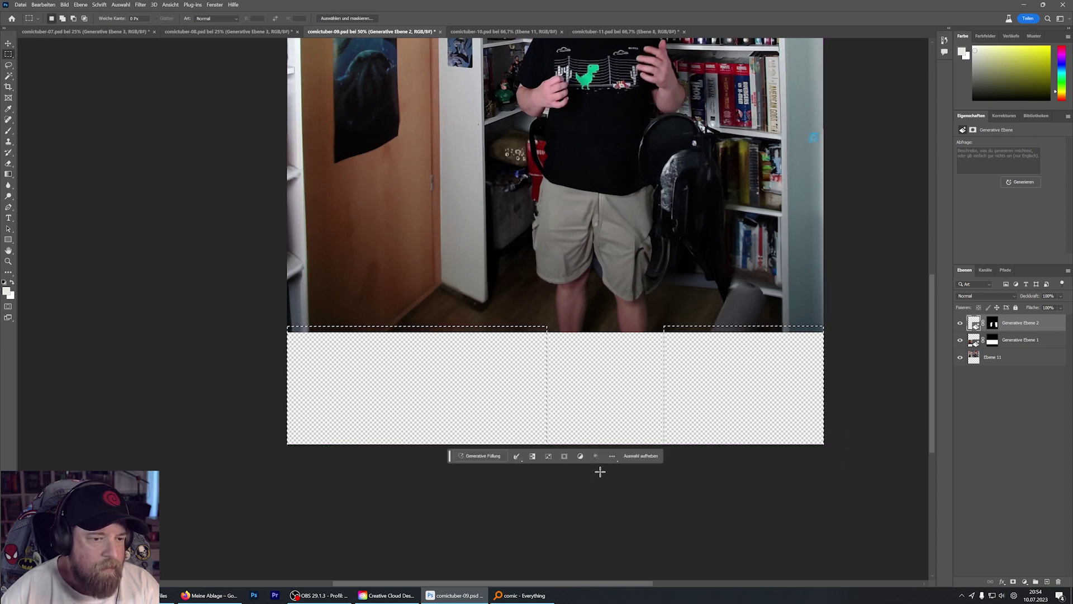
left_click(492, 456)
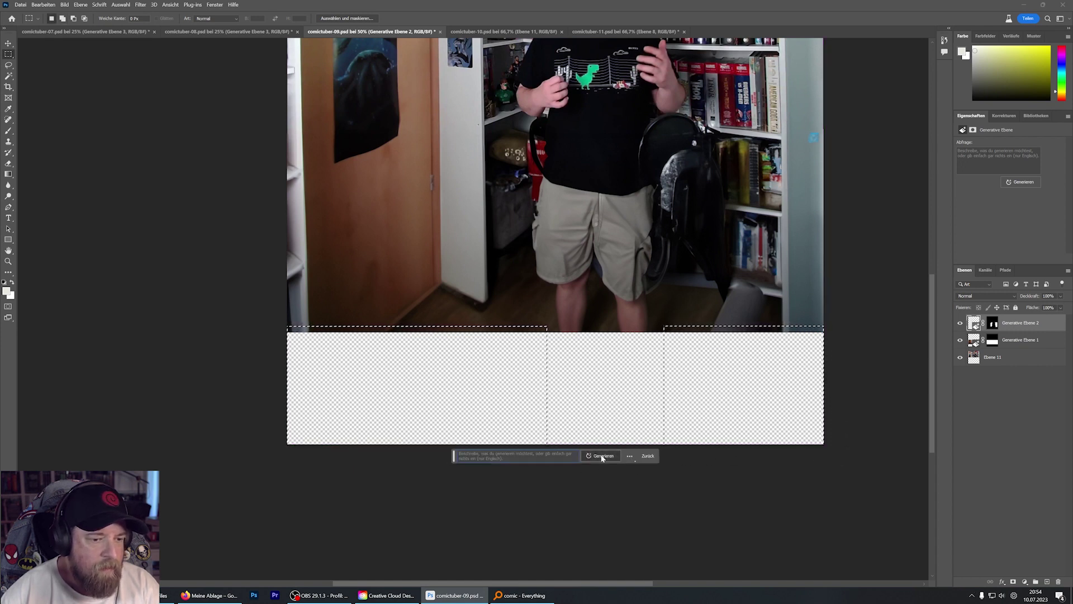
left_click(600, 456)
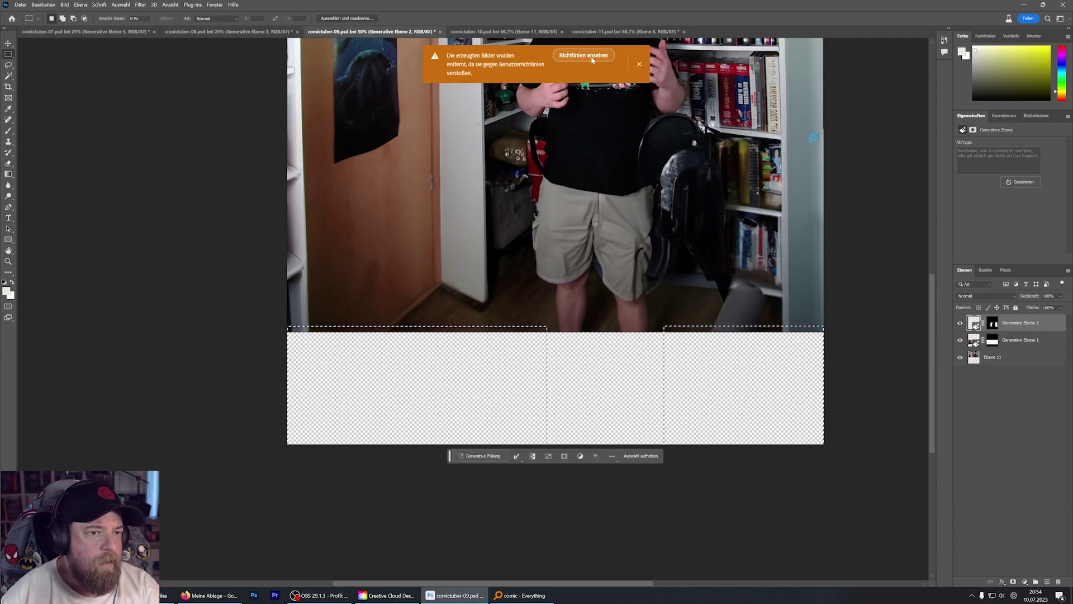
scroll(594, 196, "up", 1)
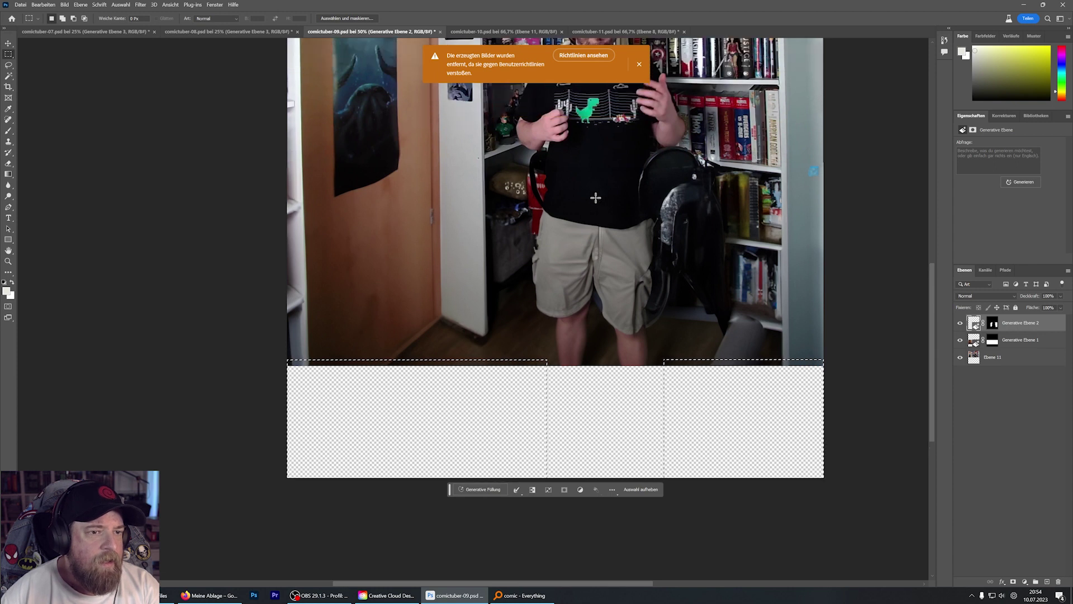
scroll(586, 207, "up", 3)
scroll(581, 215, "up", 1)
scroll(580, 221, "up", 2)
scroll(577, 230, "down", 2)
scroll(576, 240, "down", 1)
scroll(571, 273, "up", 1)
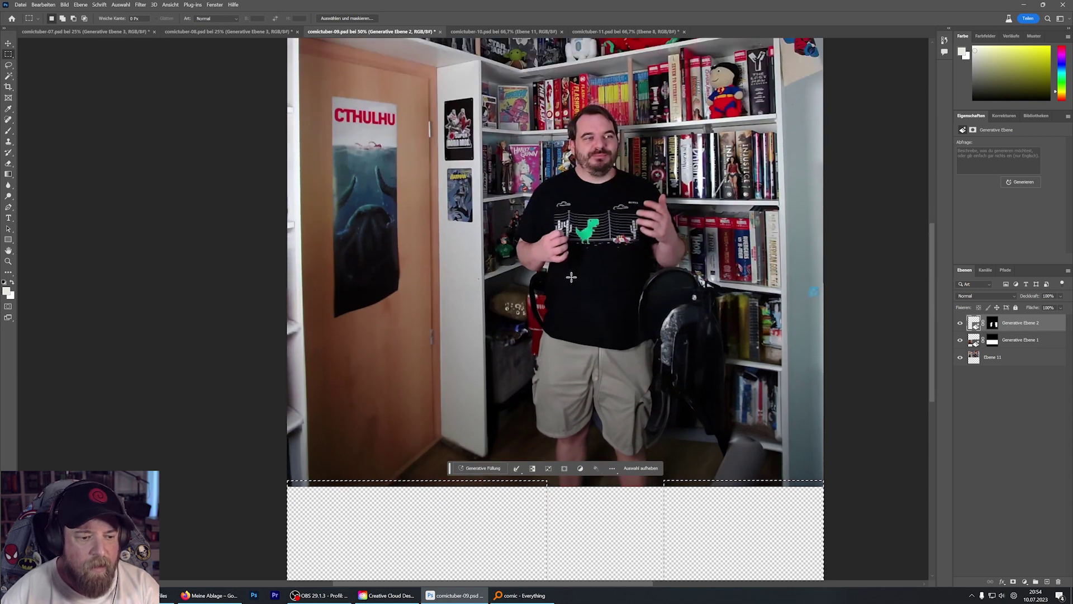
left_click(640, 468)
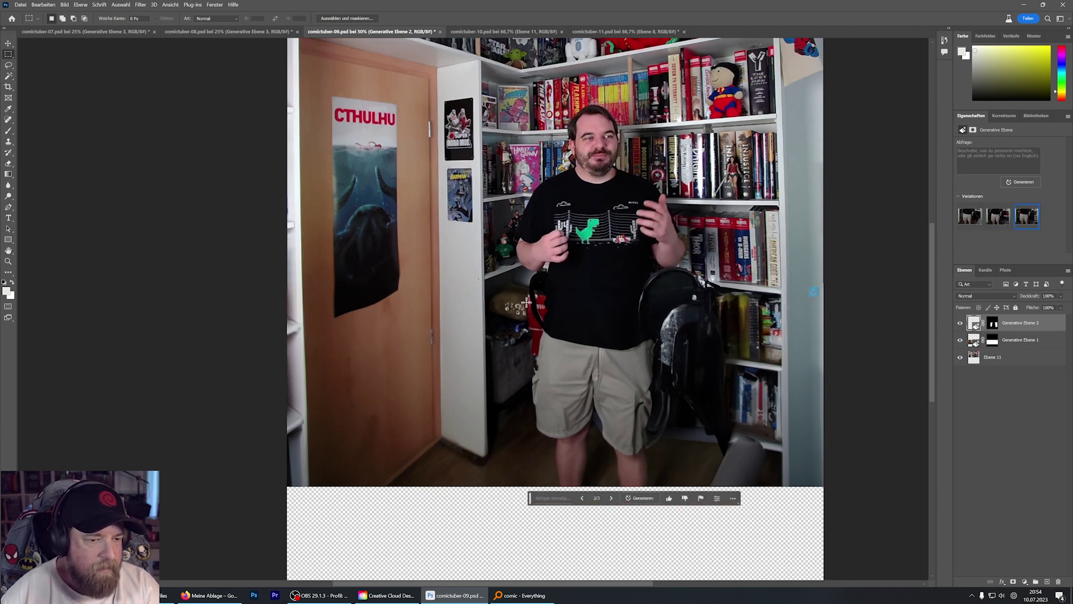
scroll(526, 302, "up", 2)
scroll(523, 281, "down", 1)
scroll(523, 281, "up", 2)
scroll(524, 282, "up", 2)
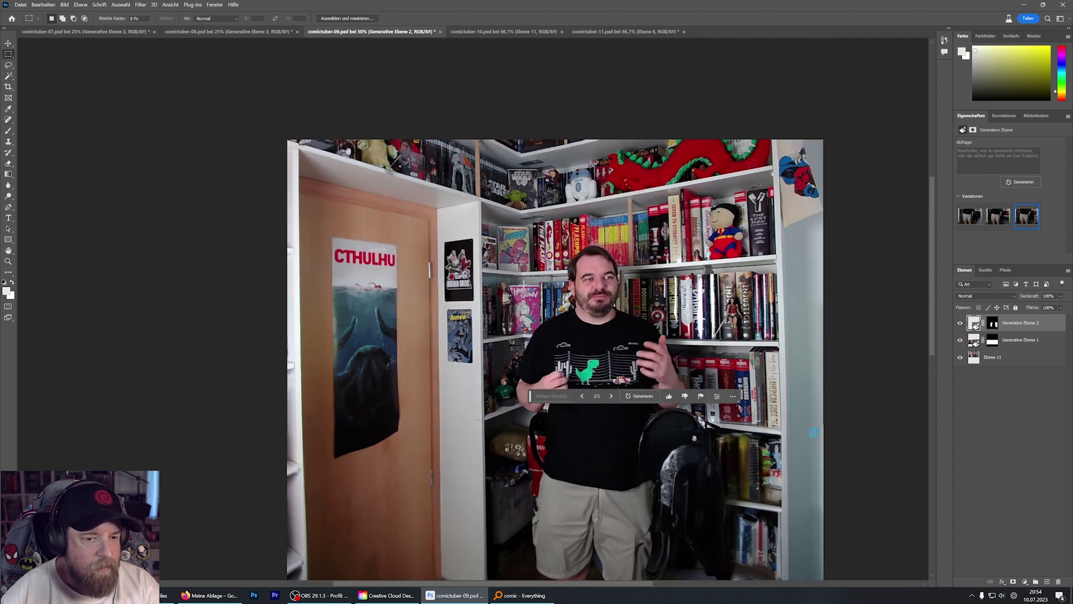
scroll(524, 283, "up", 1)
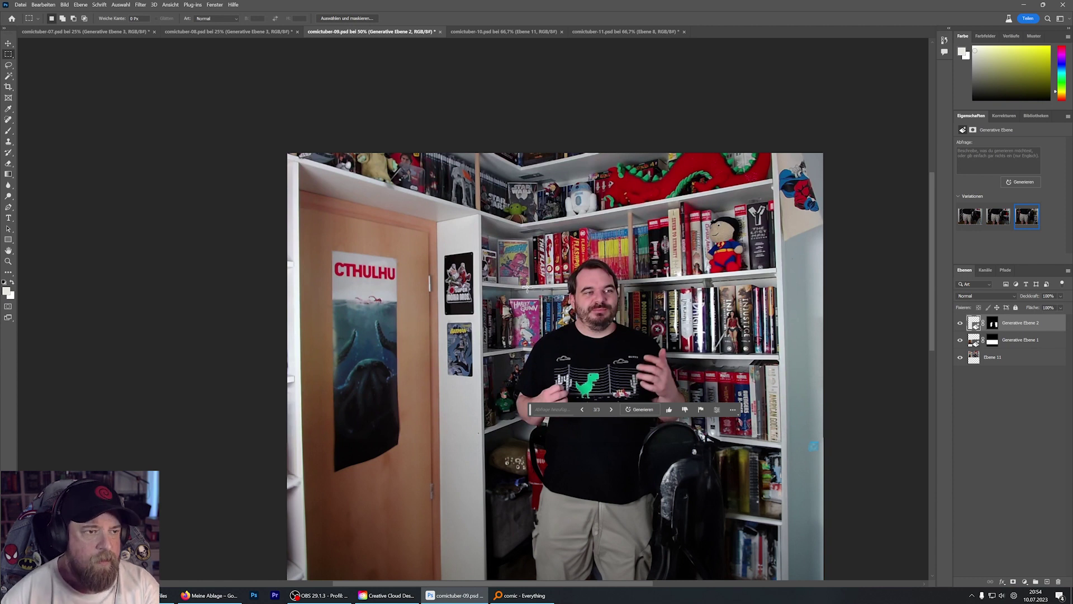
scroll(553, 240, "down", 2)
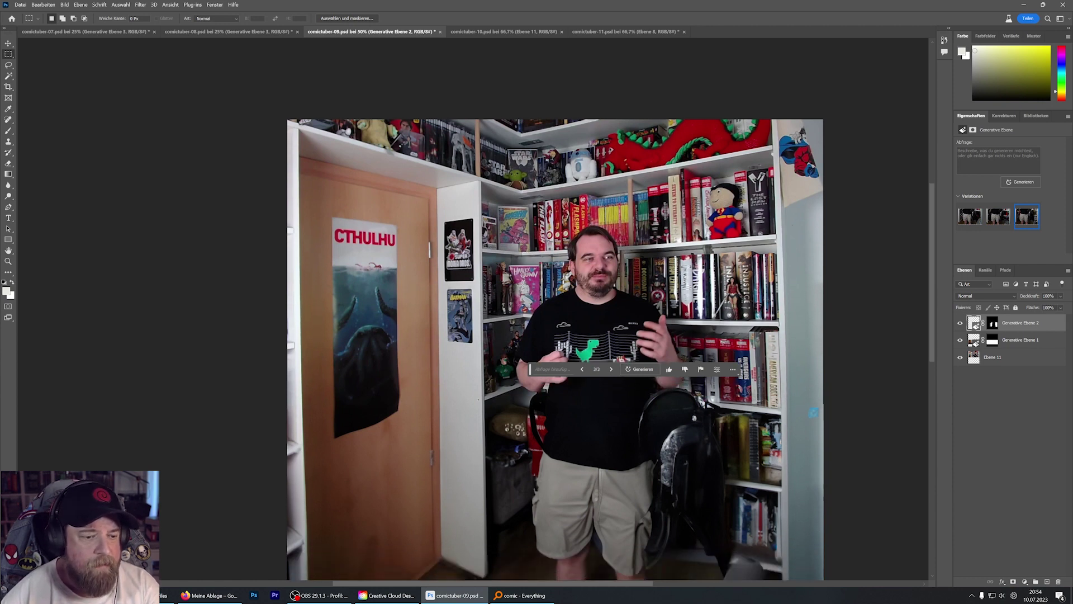
scroll(624, 335, "down", 2)
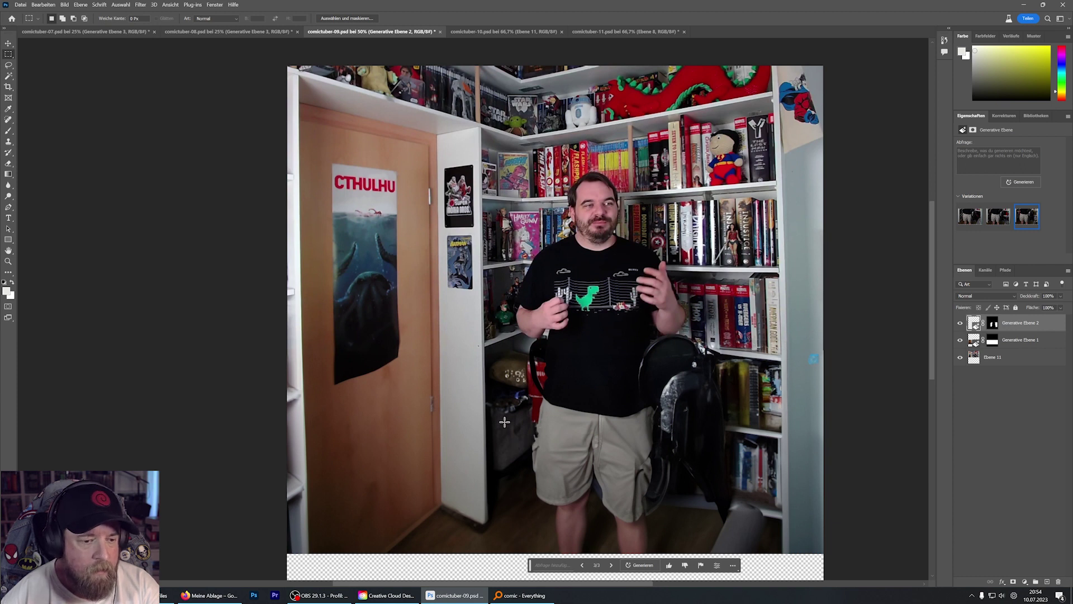
left_click(498, 32)
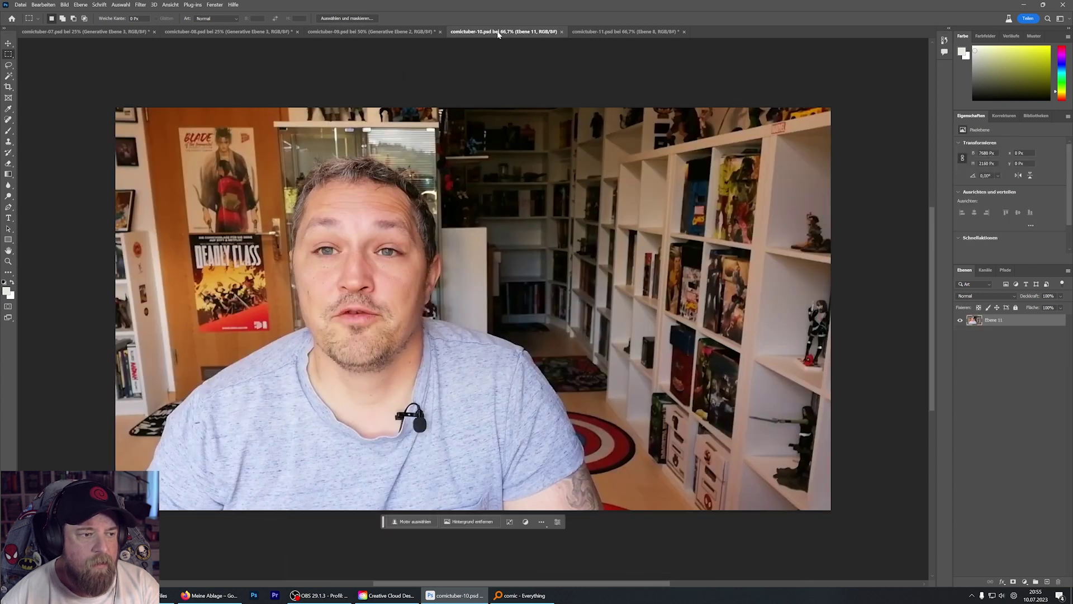
left_click(359, 32)
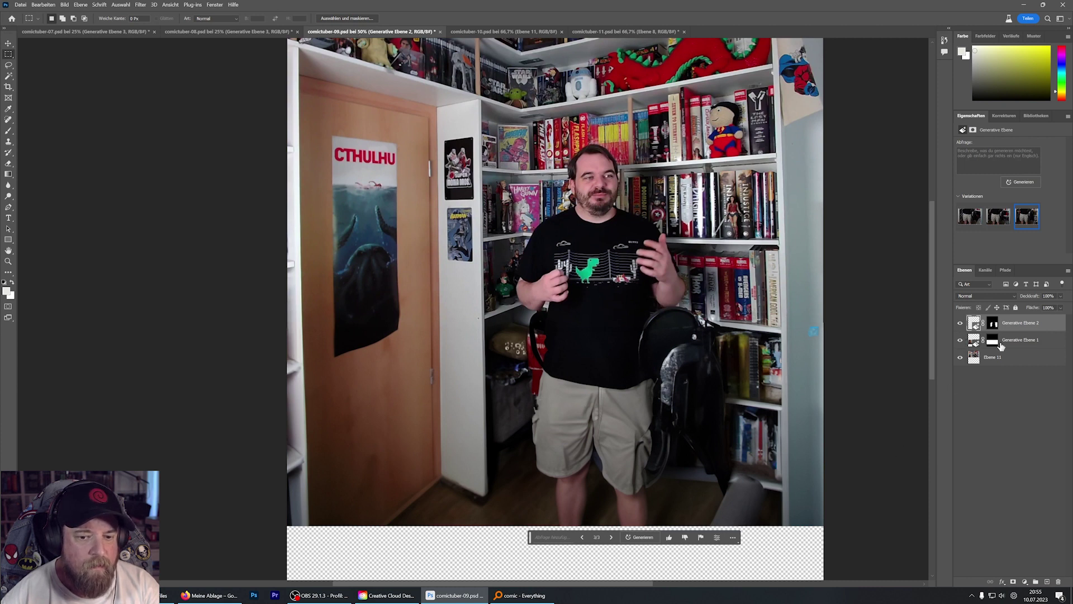
- Hide Generative Ebene 2 and show the first variation of Generative Ebene 1
left_click(961, 323)
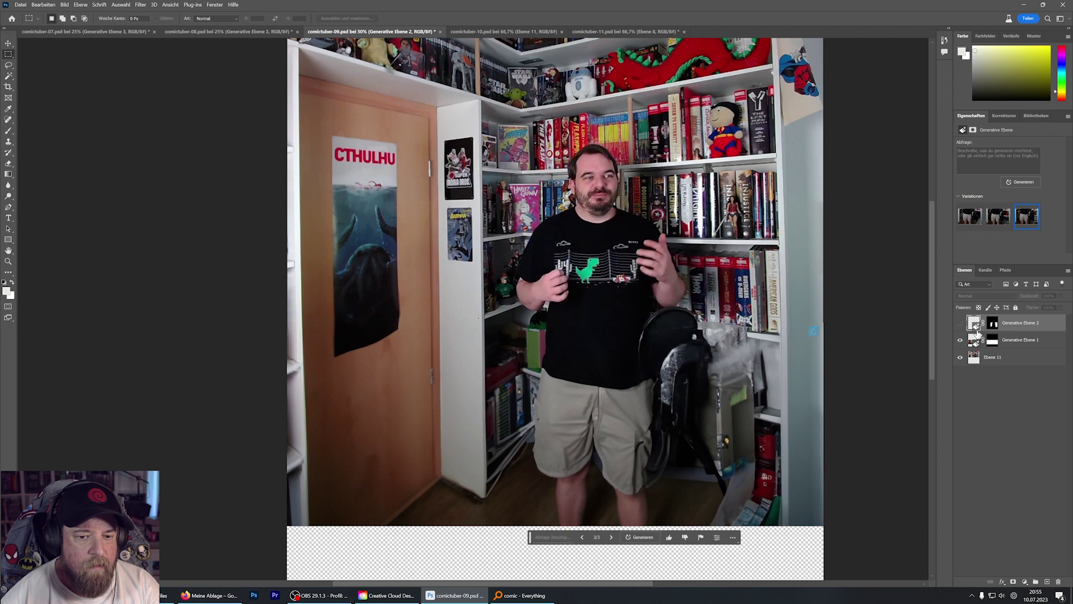
left_click(1004, 346)
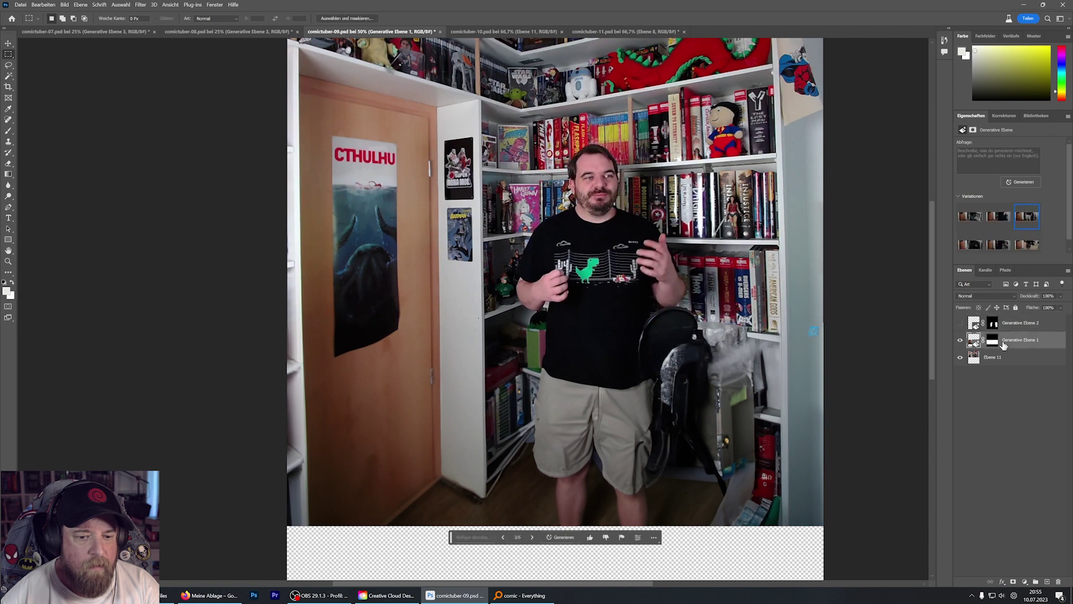
left_click(503, 537)
left_click(502, 537)
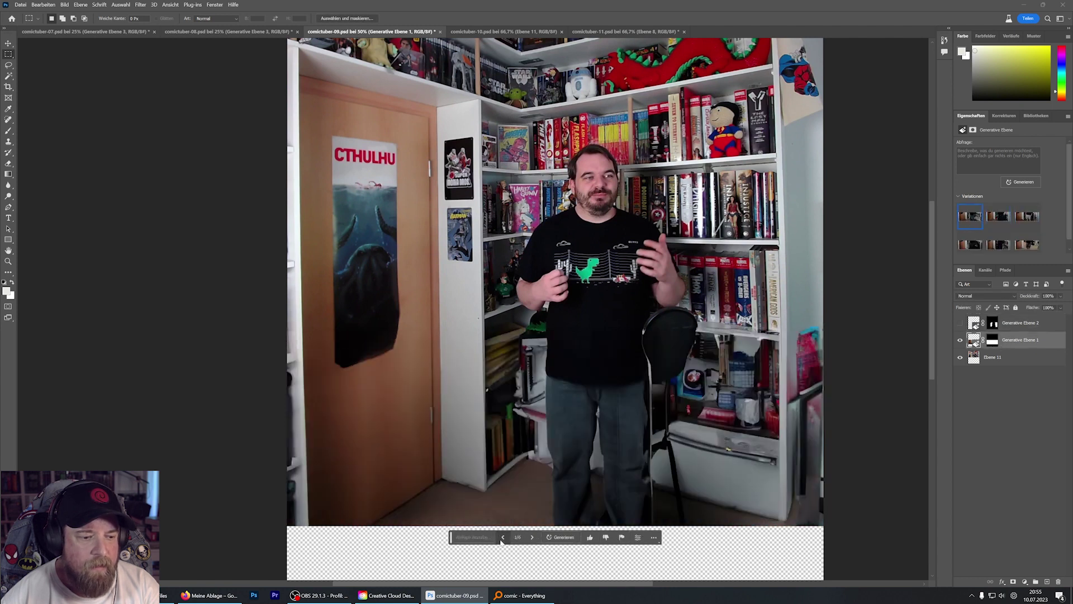
scroll(502, 503, "down", 1)
scroll(526, 431, "down", 2)
scroll(518, 420, "down", 3)
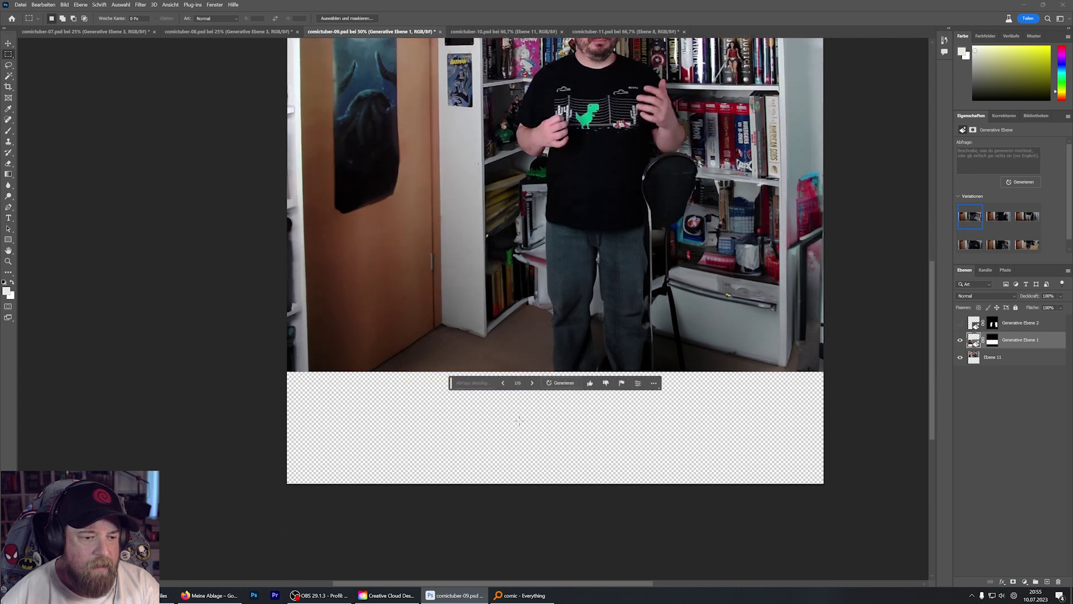
- Fill the selected empty strip with no prompt, then view the guidelines after it's blocked
left_click_drag(271, 360, 836, 514)
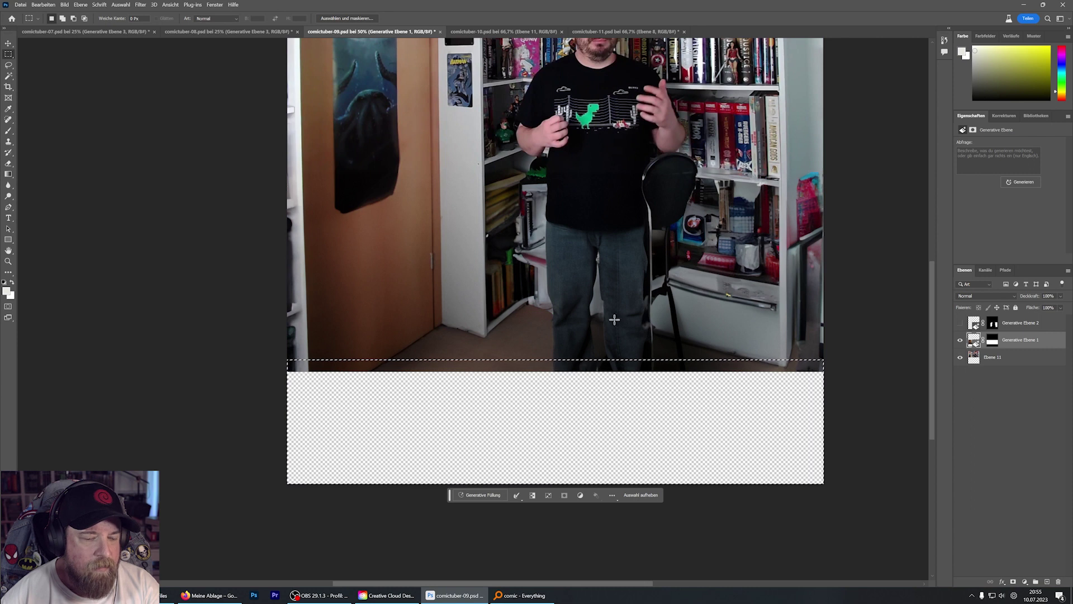
left_click(481, 495)
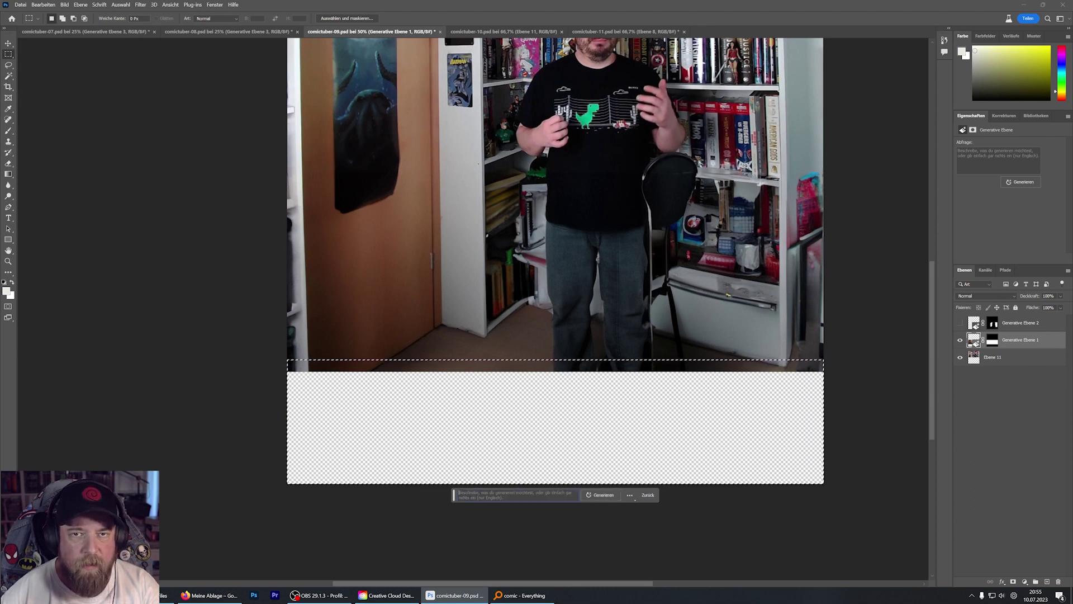
left_click(602, 496)
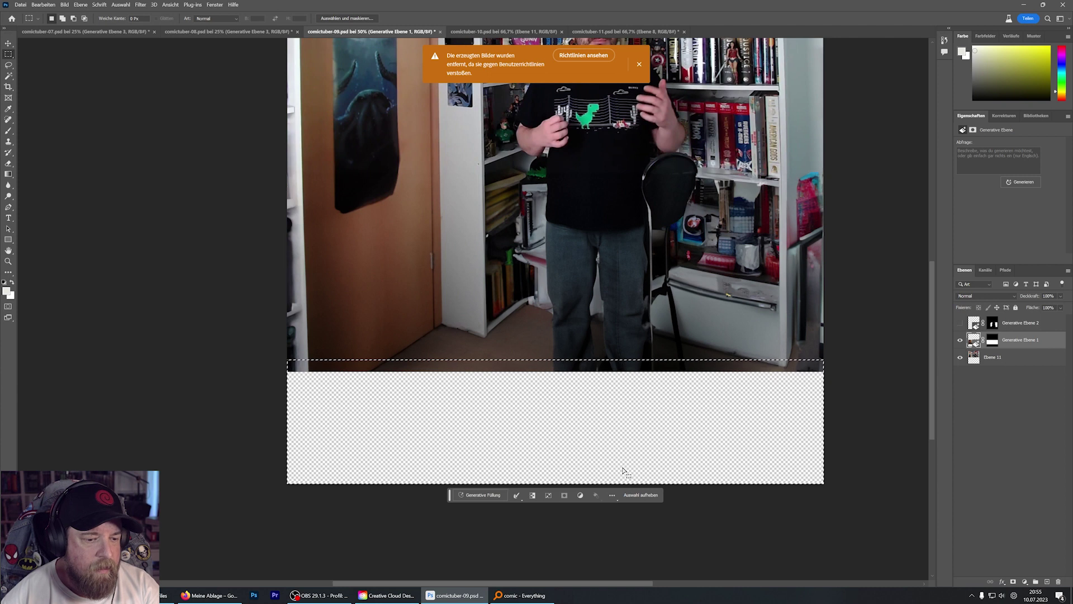
left_click(595, 56)
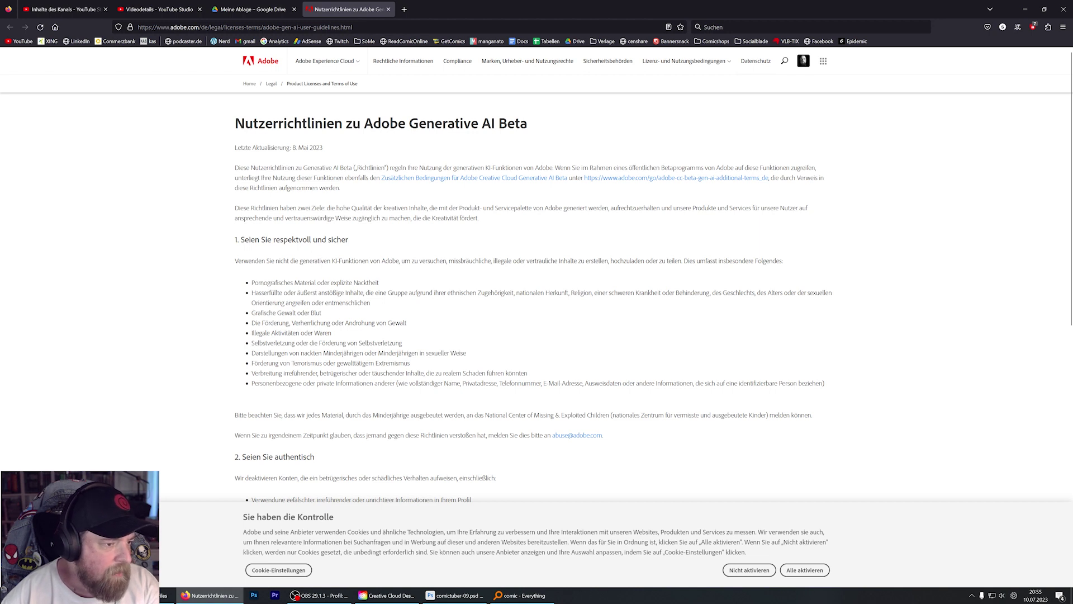
- Scroll through Adobe's Generative AI guidelines in Firefox, then return to comictuber-09 in Photoshop
scroll(392, 332, "down", 2)
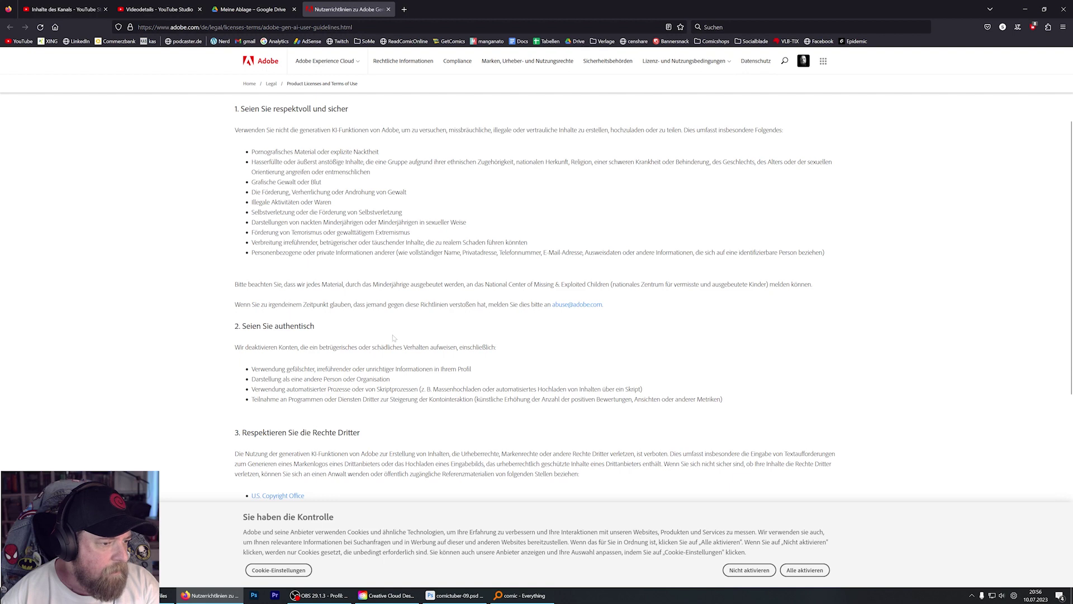
scroll(536, 300, "down", 3)
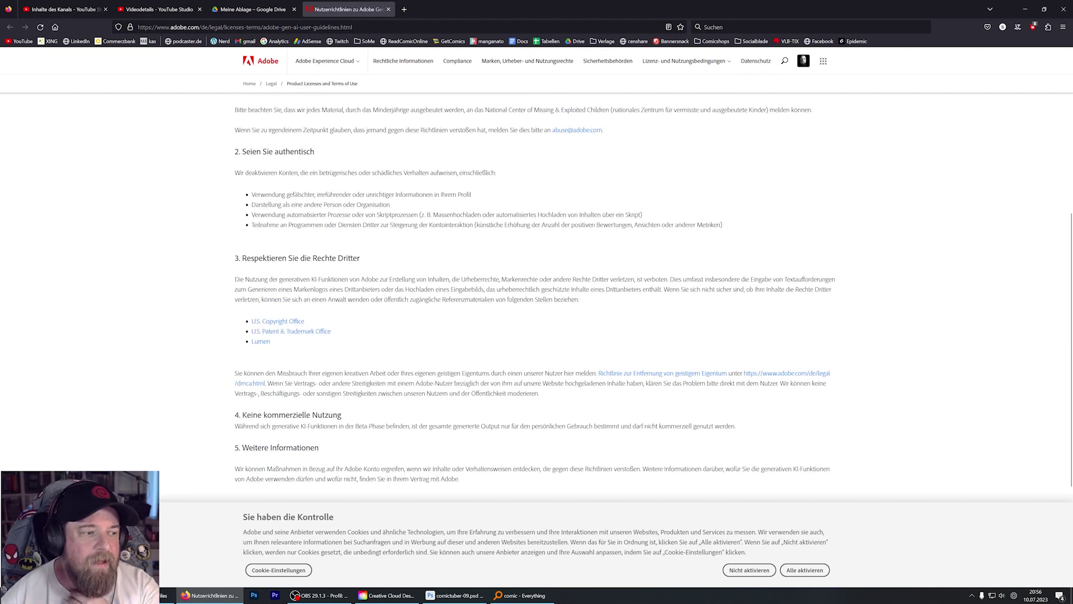
scroll(484, 373, "down", 3)
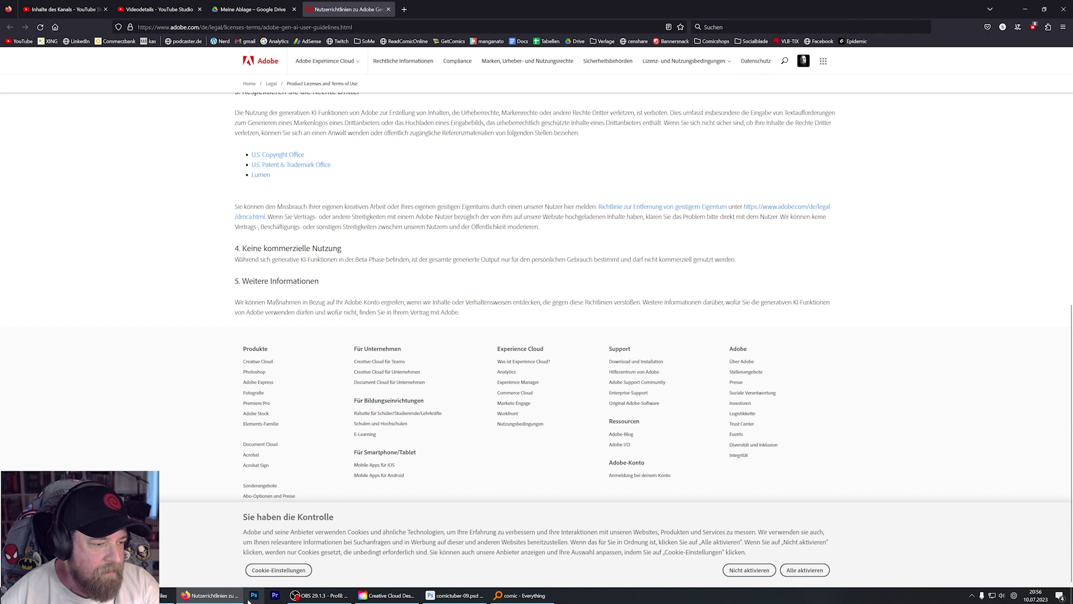
left_click(458, 595)
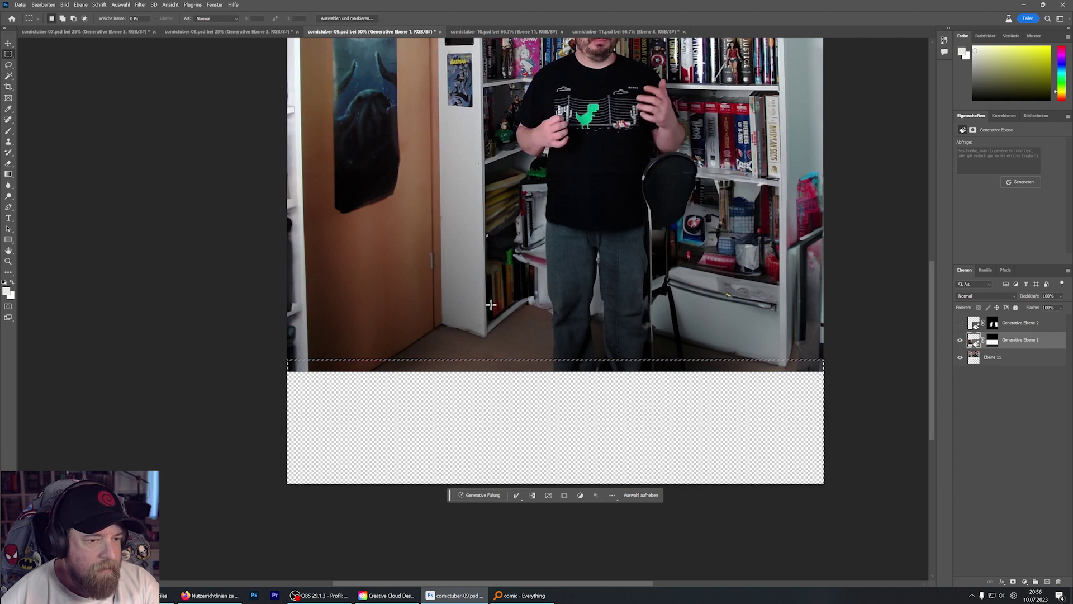
- Bring the comictuber-10.psd document to the front
scroll(486, 305, "up", 2)
scroll(485, 304, "up", 1)
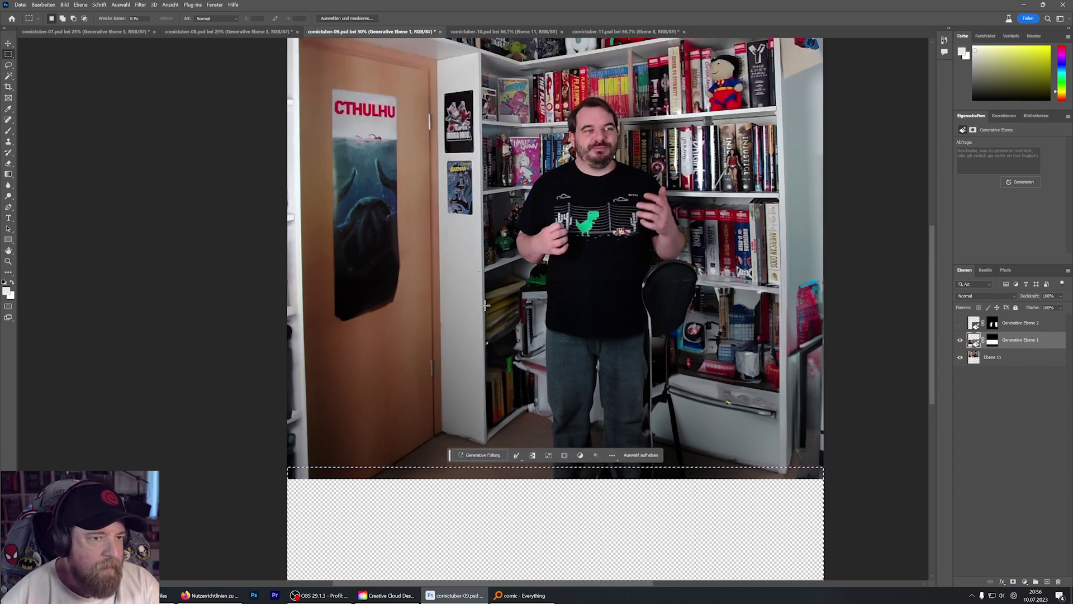
left_click(472, 33)
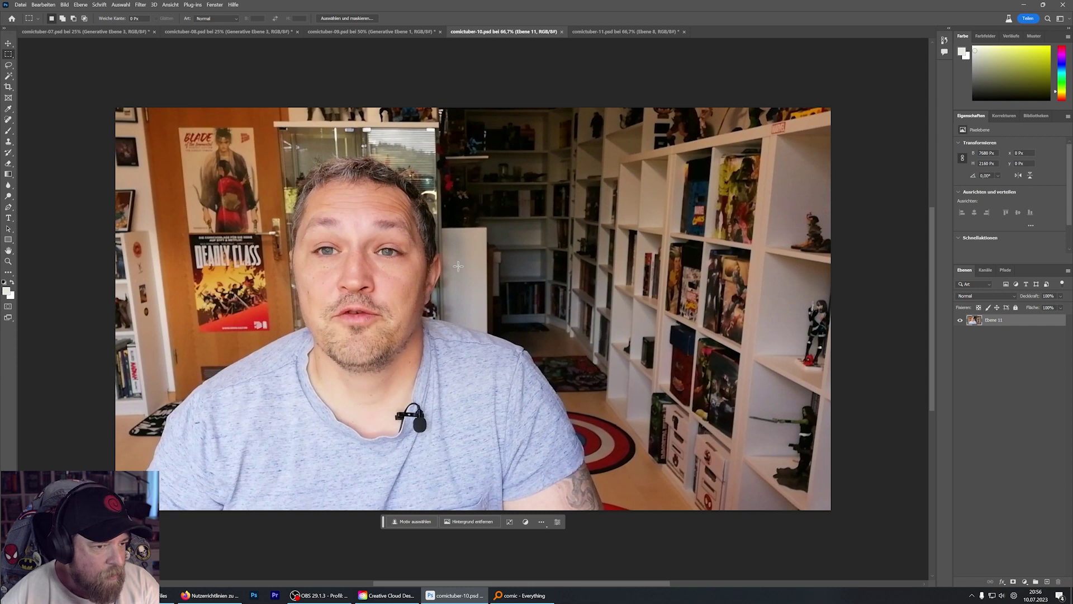
- Zoom out to 50%, crop-extend comictuber-10 leftward, and marquee-select the new transparent strip
left_click(7, 265)
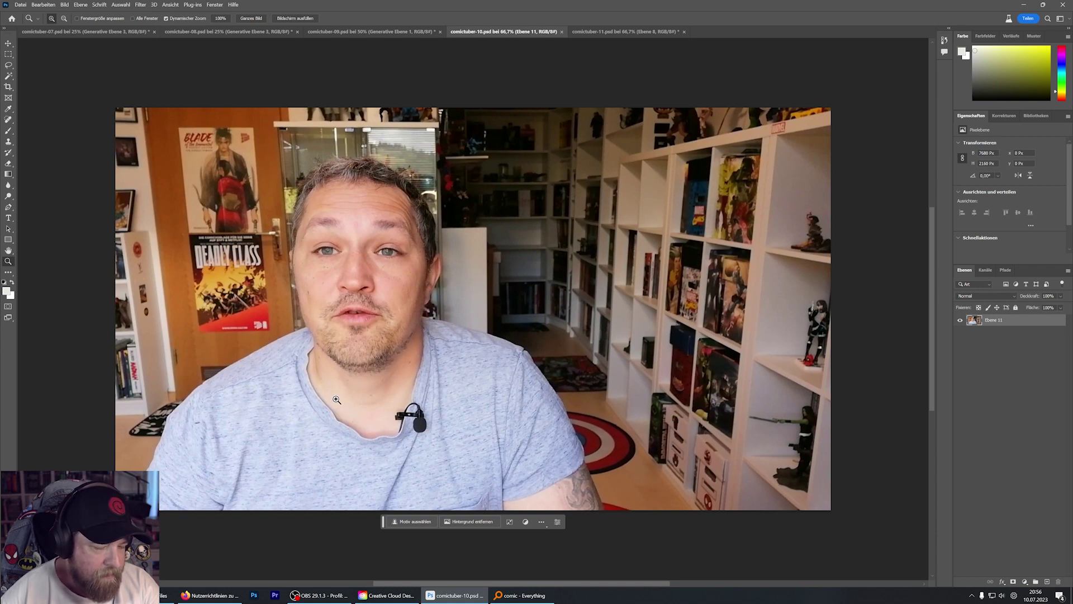
key("alt")
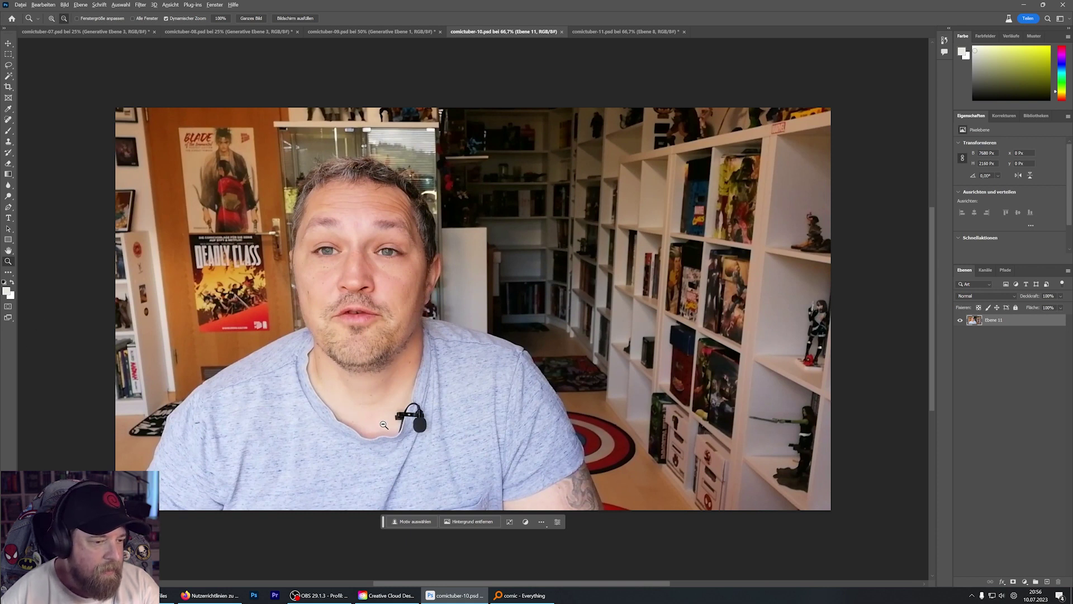
left_click(384, 425)
mouse_move(384, 425)
left_mouse_down()
mouse_move(458, 269)
mouse_move(440, 297)
left_mouse_up()
key("c")
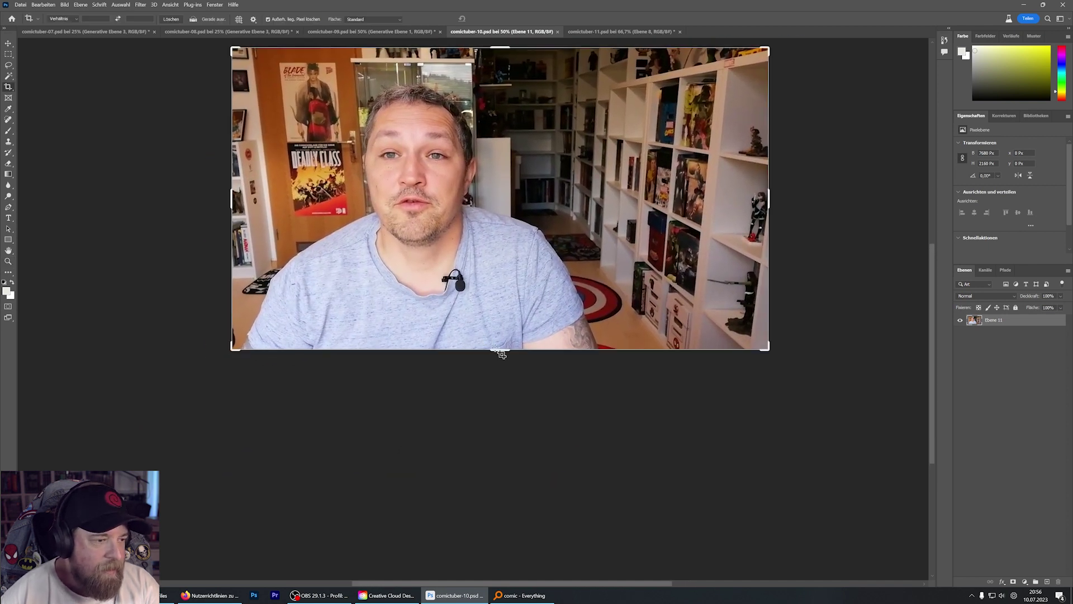
left_click_drag(232, 199, 166, 203)
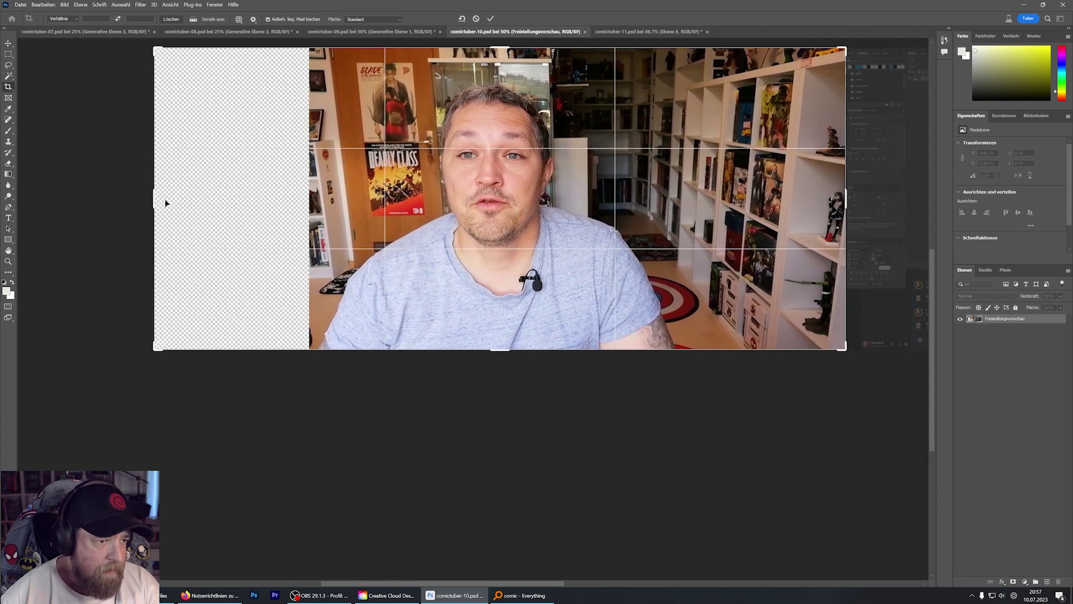
key("Return")
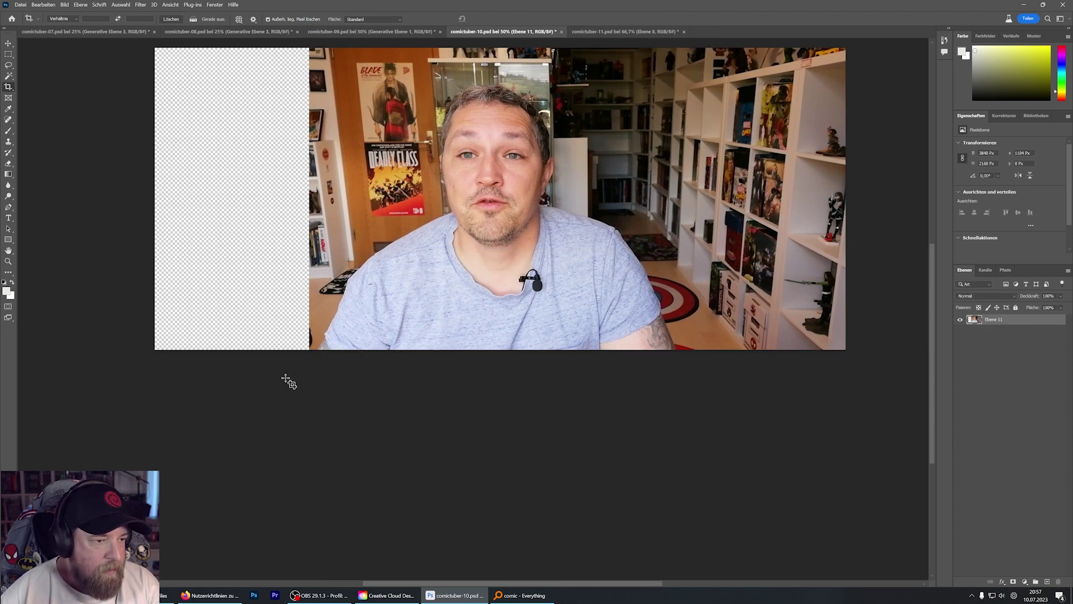
key("m")
left_click_drag(131, 43, 319, 363)
- Generative-fill the left strip without a prompt and keep variation 2 of 3, the red-spined comic shelves
left_click(162, 363)
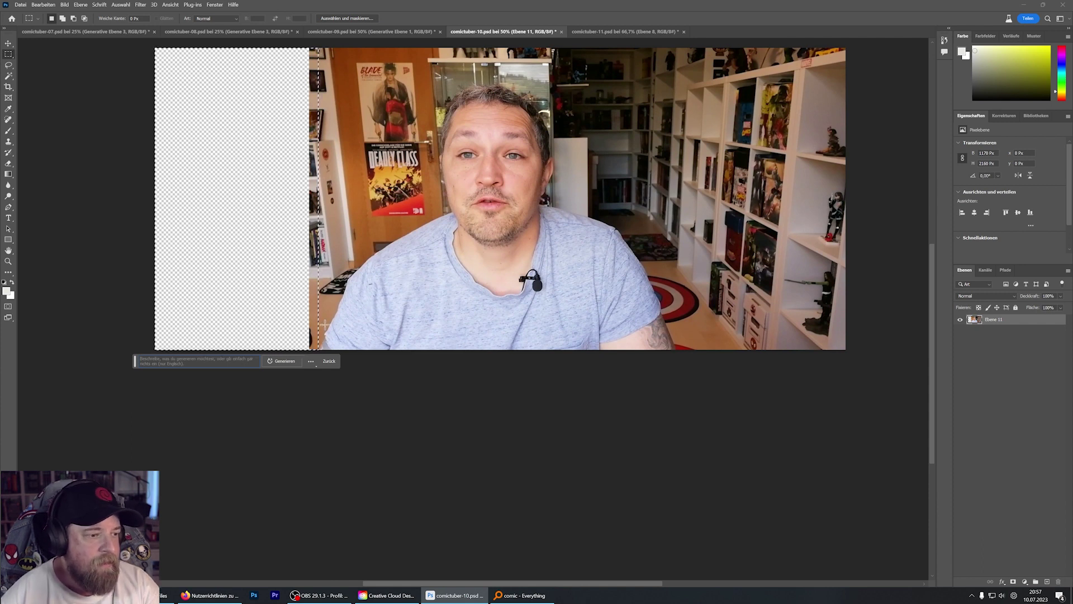
left_click(289, 361)
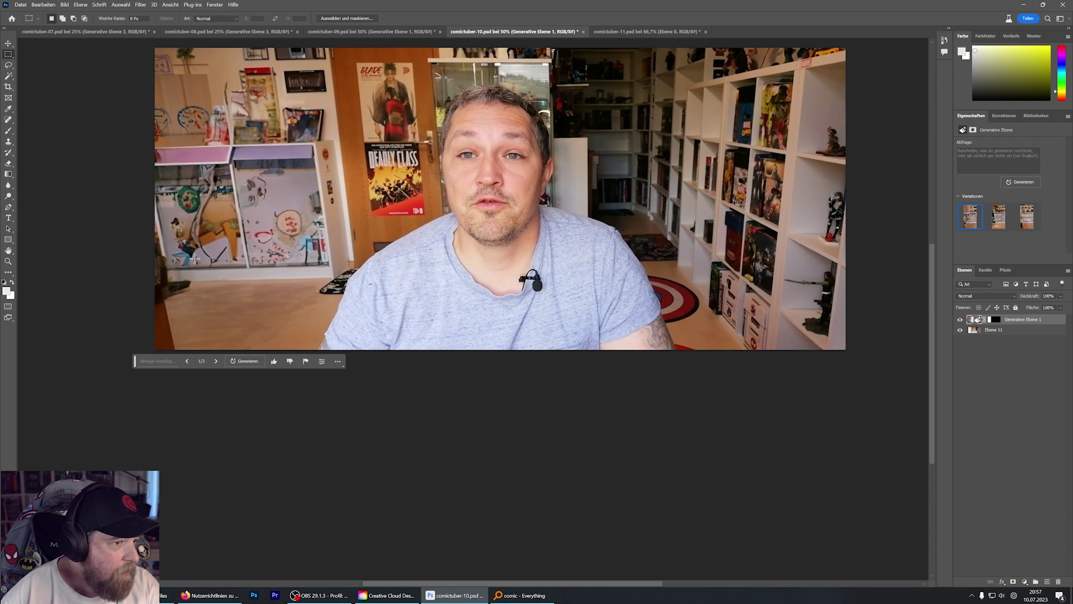
left_click(219, 361)
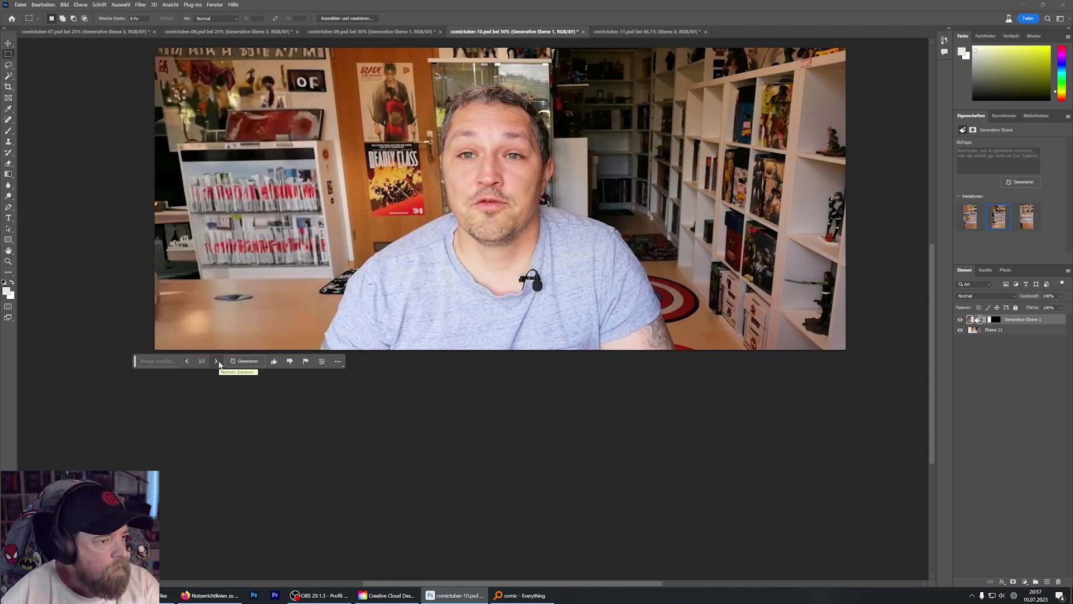
left_click(216, 361)
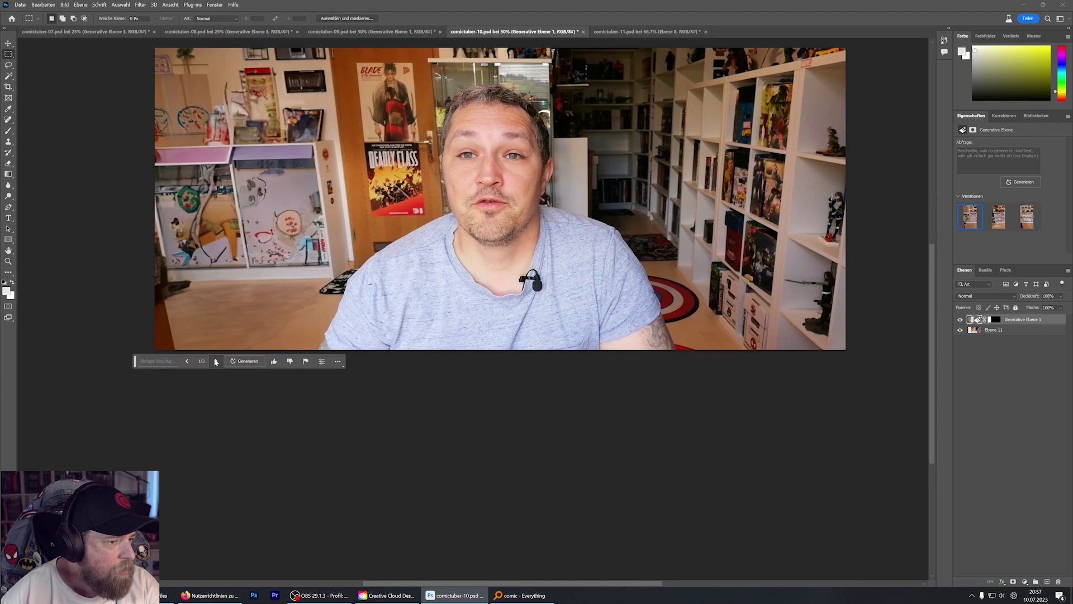
left_click(216, 361)
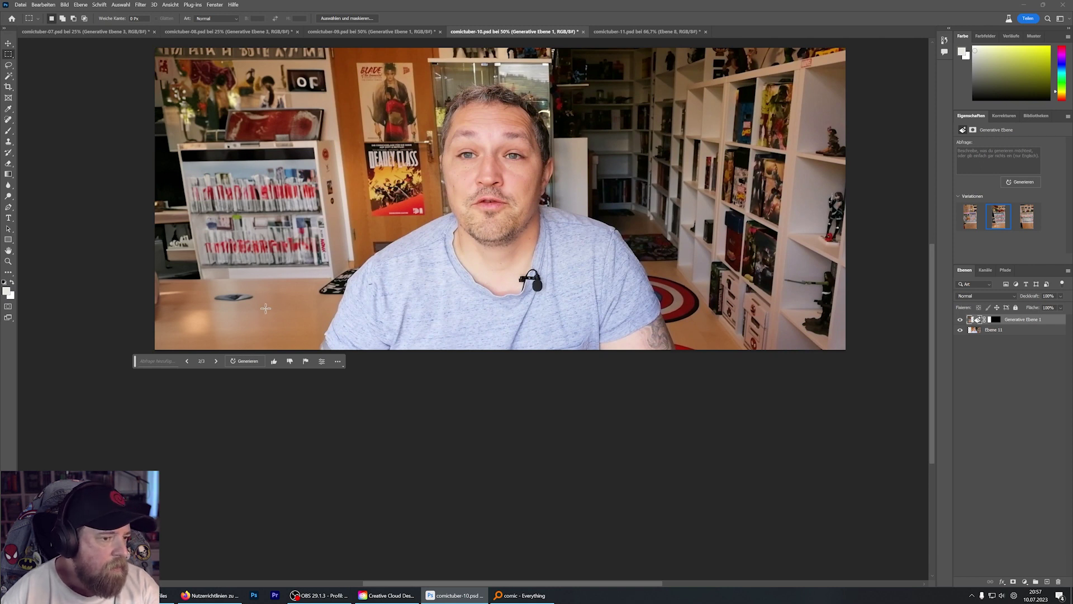
- Crop-extend the canvas downward, select the empty bottom area, and run Generative Fill without a prompt
key("c")
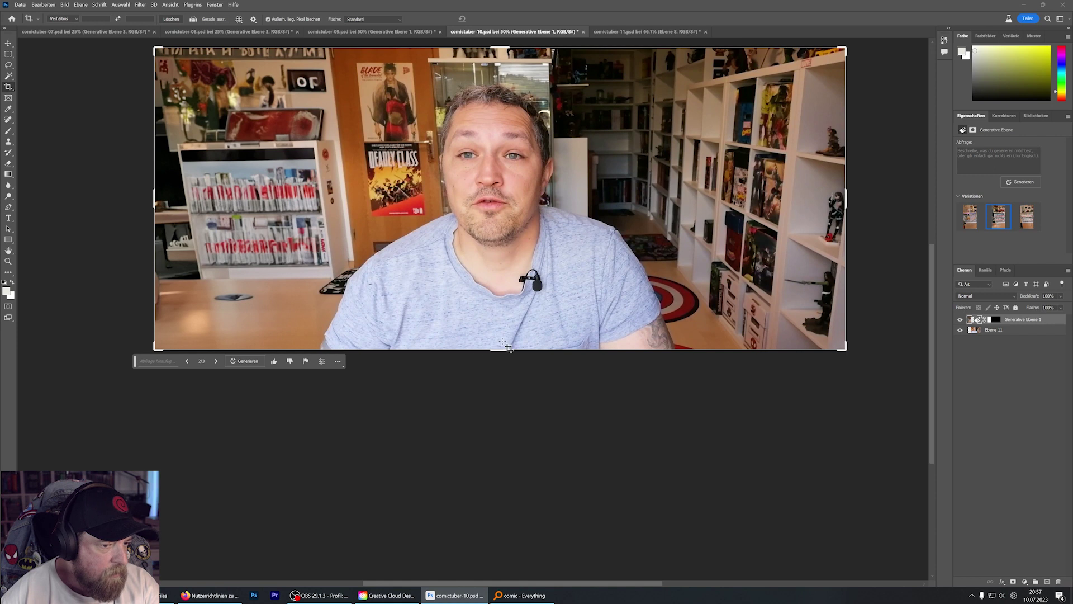
left_click_drag(502, 351, 488, 476)
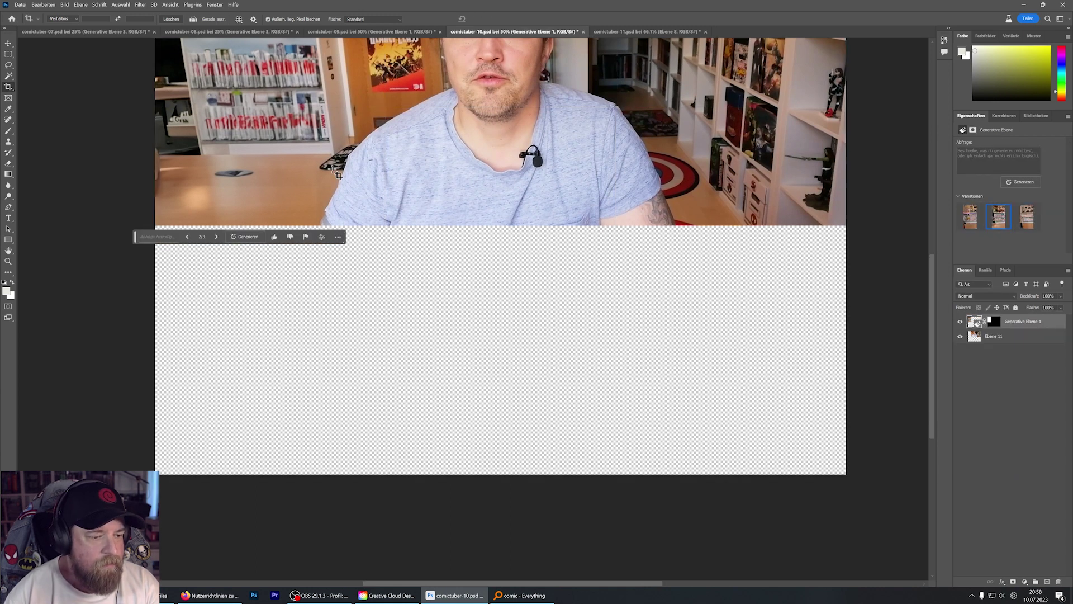
key("m")
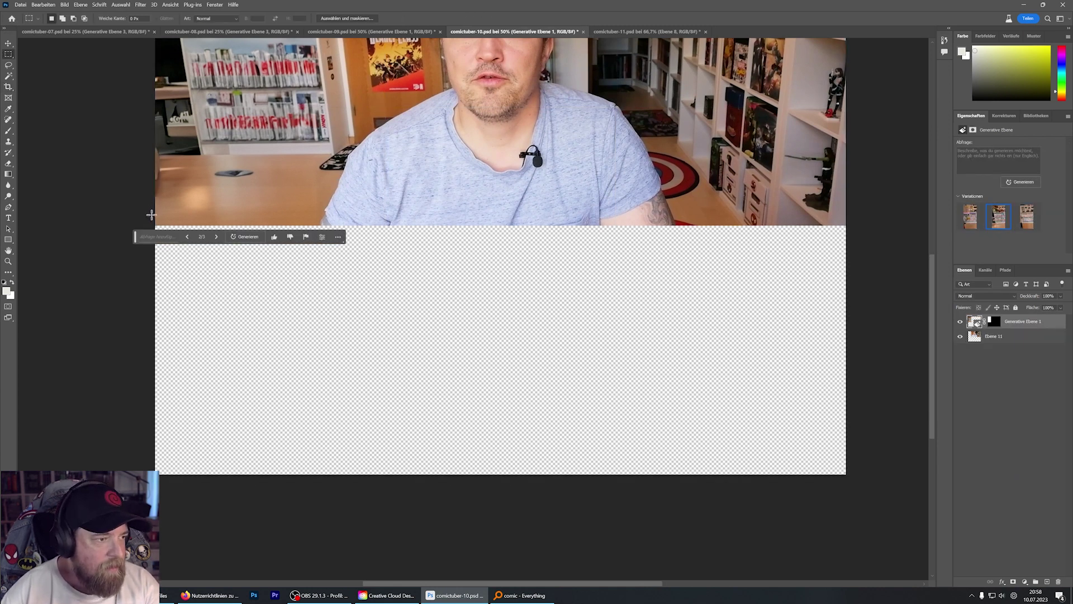
left_click_drag(151, 218, 879, 568)
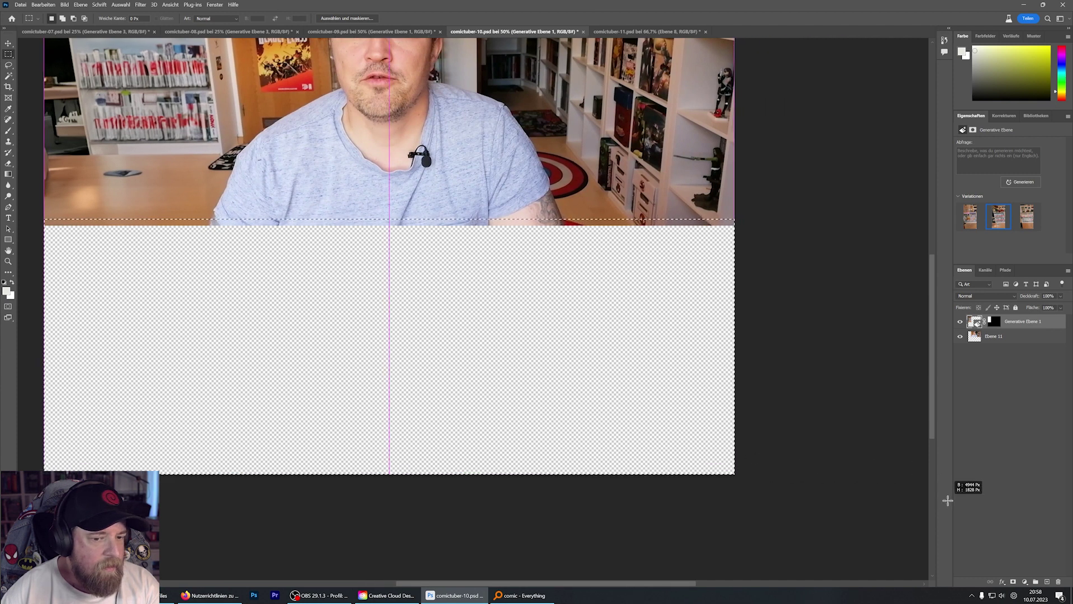
left_click_drag(560, 583, 492, 584)
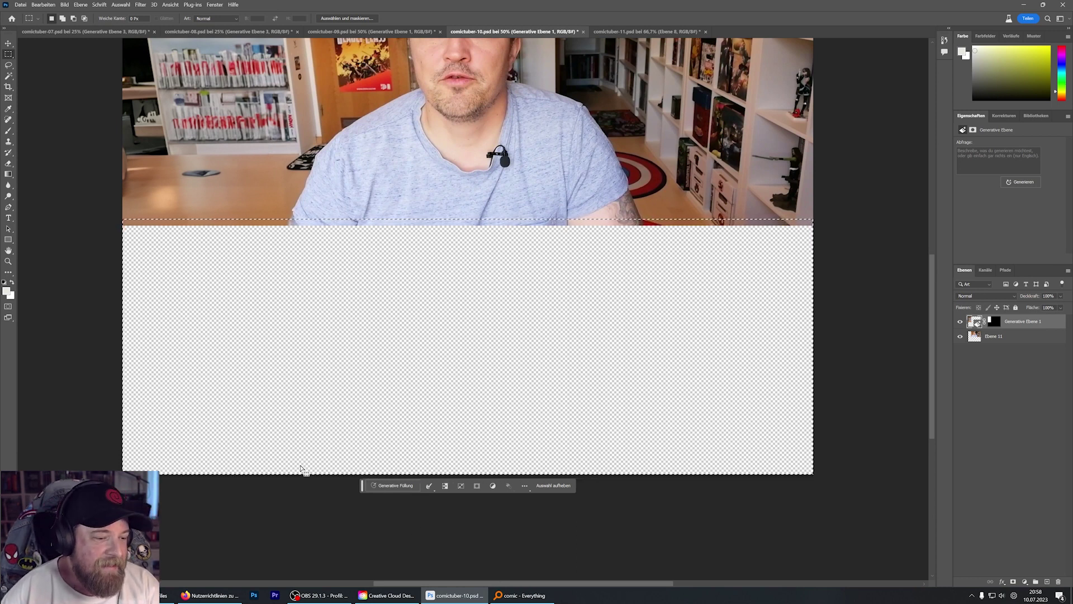
left_click(394, 486)
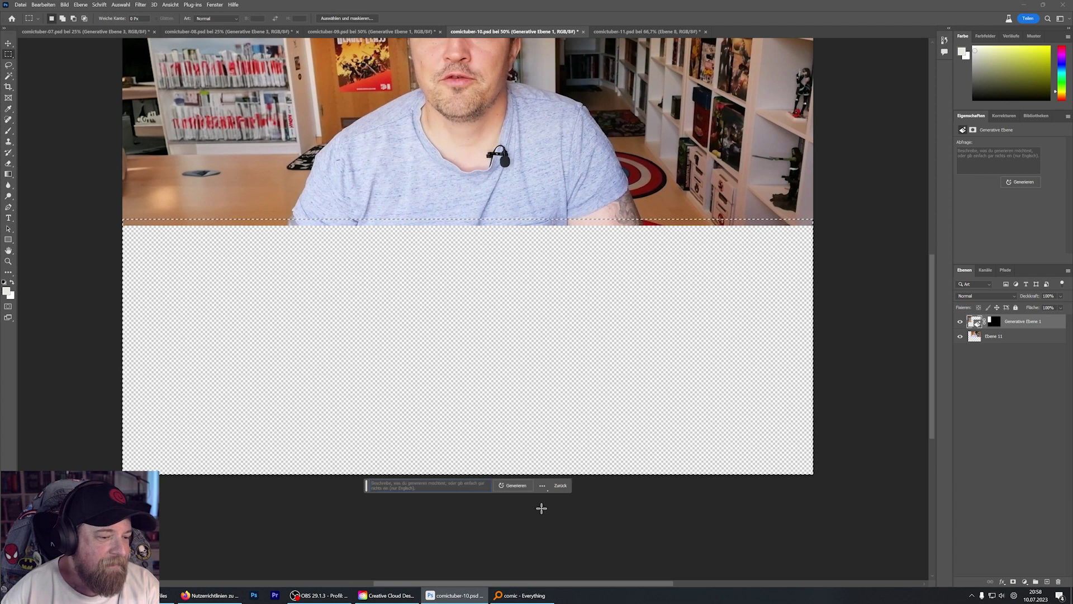
left_click(519, 486)
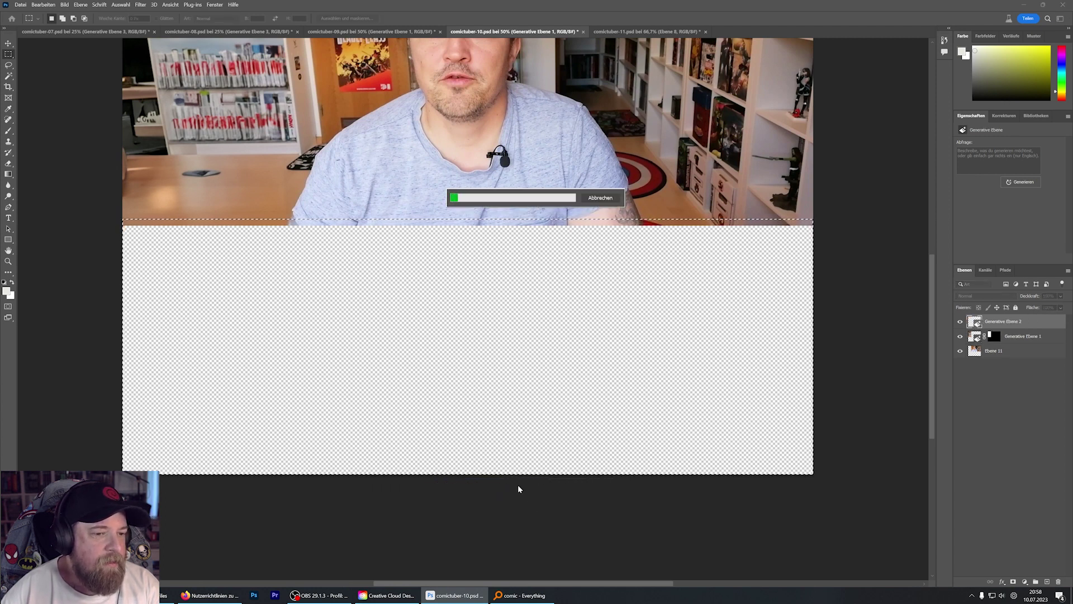
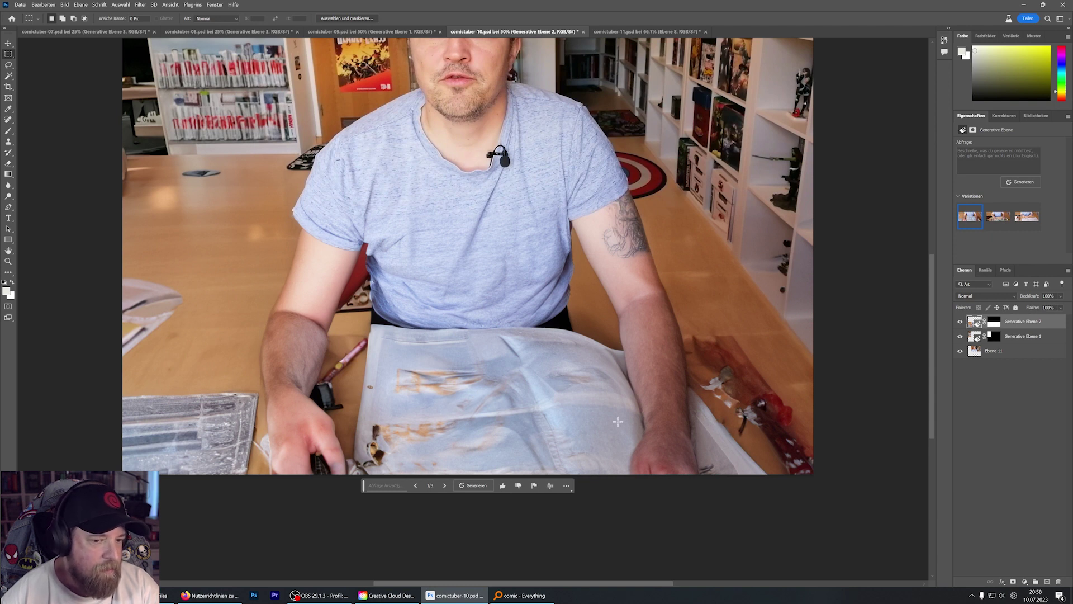
- Step comictuber-10's fill from variation 1/3 to 3/3, with arms beside the storyboard sheet
scroll(363, 370, "up", 3)
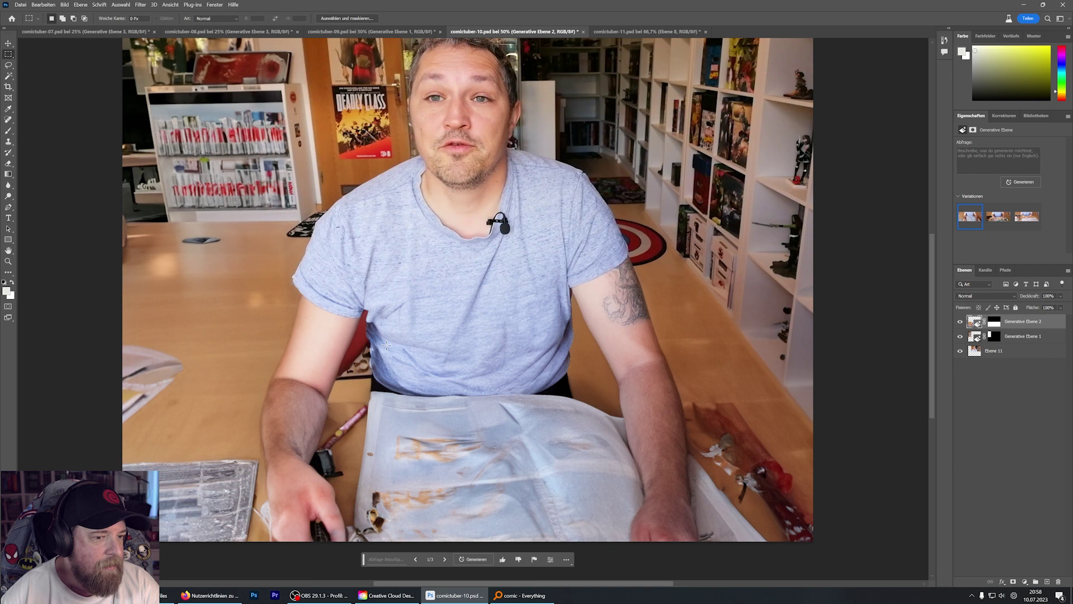
scroll(392, 372, "down", 3)
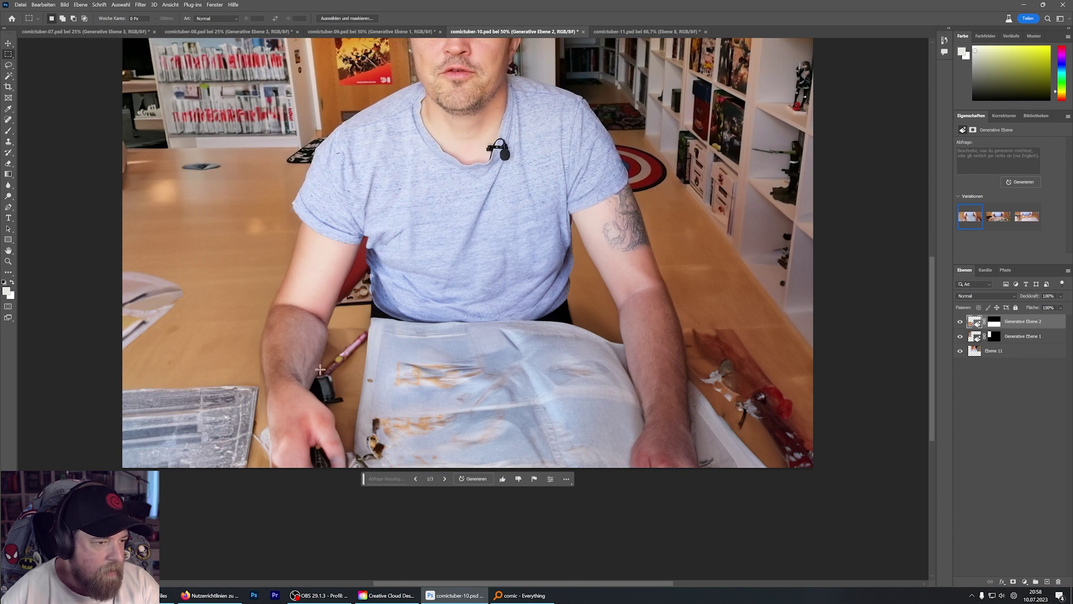
left_click(445, 479)
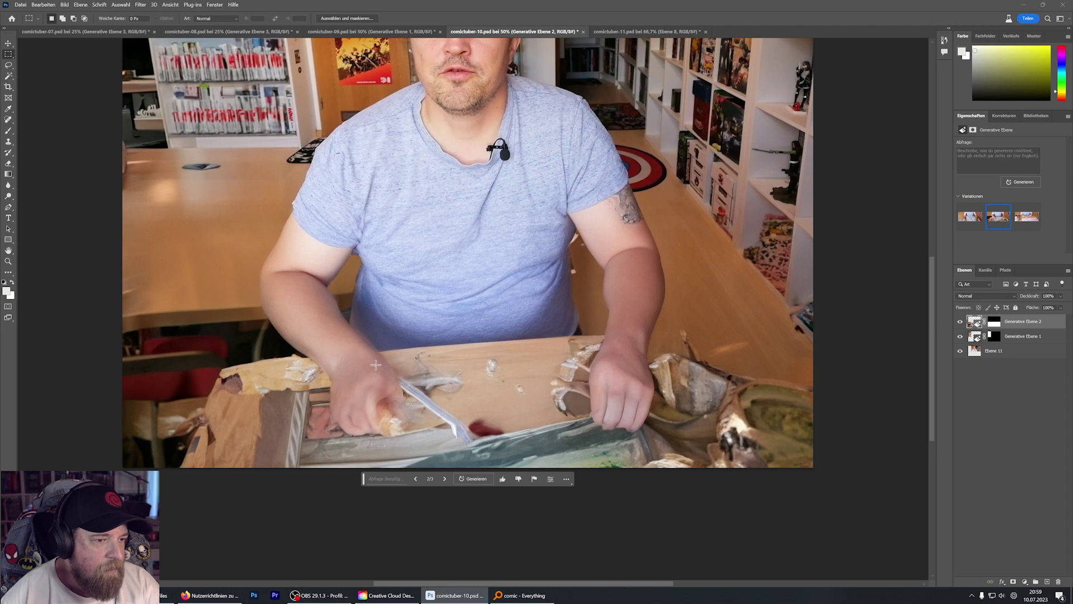
left_click(445, 479)
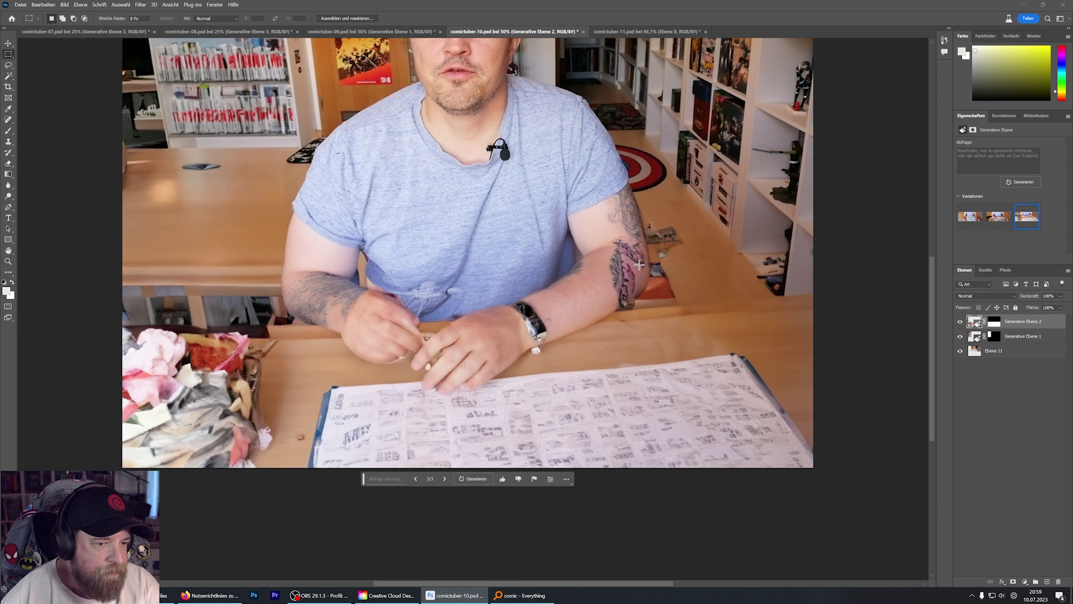
scroll(613, 419, "up", 2)
scroll(609, 420, "up", 2)
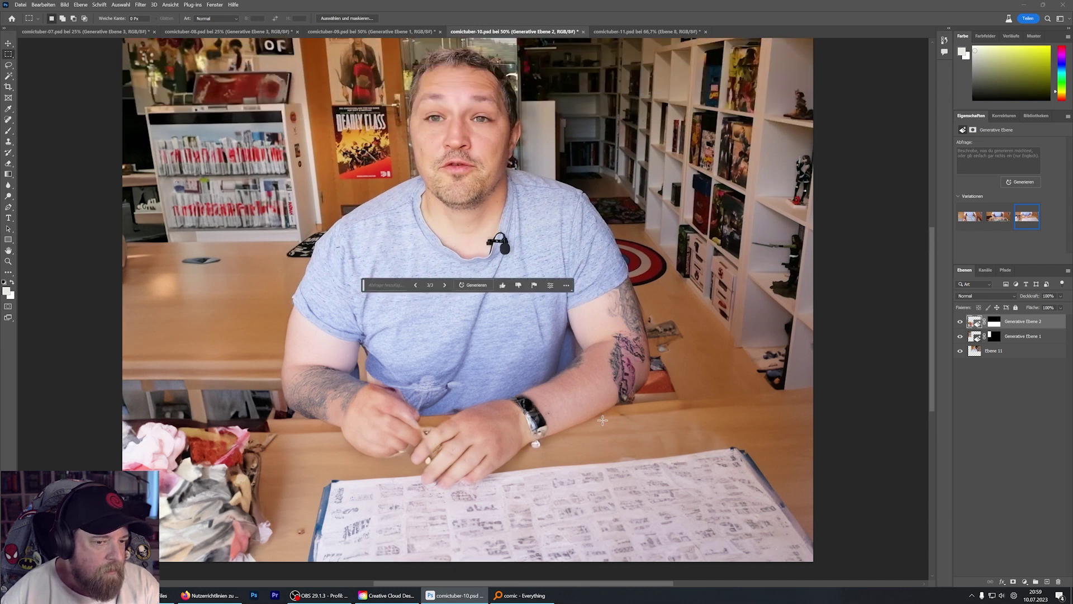
scroll(607, 420, "up", 1)
scroll(602, 420, "up", 1)
scroll(603, 420, "down", 1)
scroll(602, 425, "down", 2)
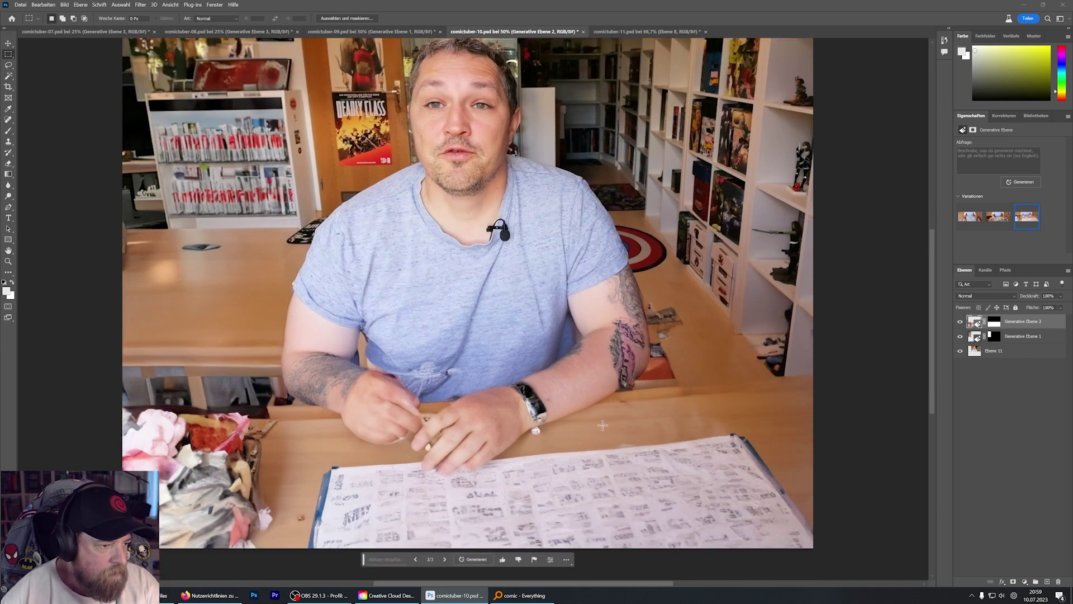
scroll(602, 429, "down", 1)
scroll(601, 433, "down", 1)
scroll(601, 435, "up", 1)
scroll(602, 435, "up", 1)
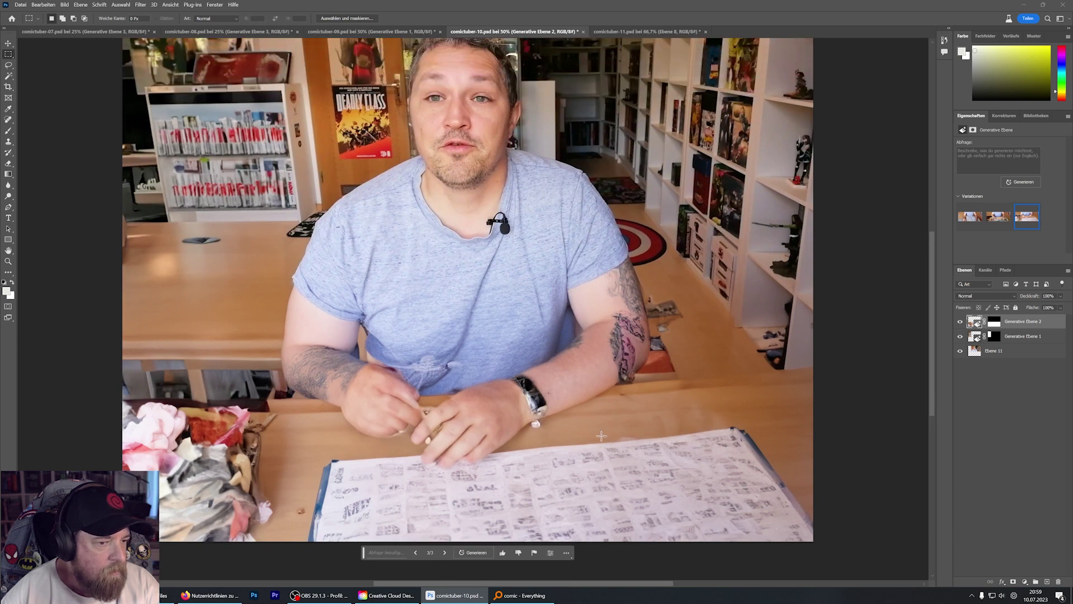
scroll(602, 436, "up", 1)
scroll(602, 435, "up", 1)
scroll(602, 435, "down", 1)
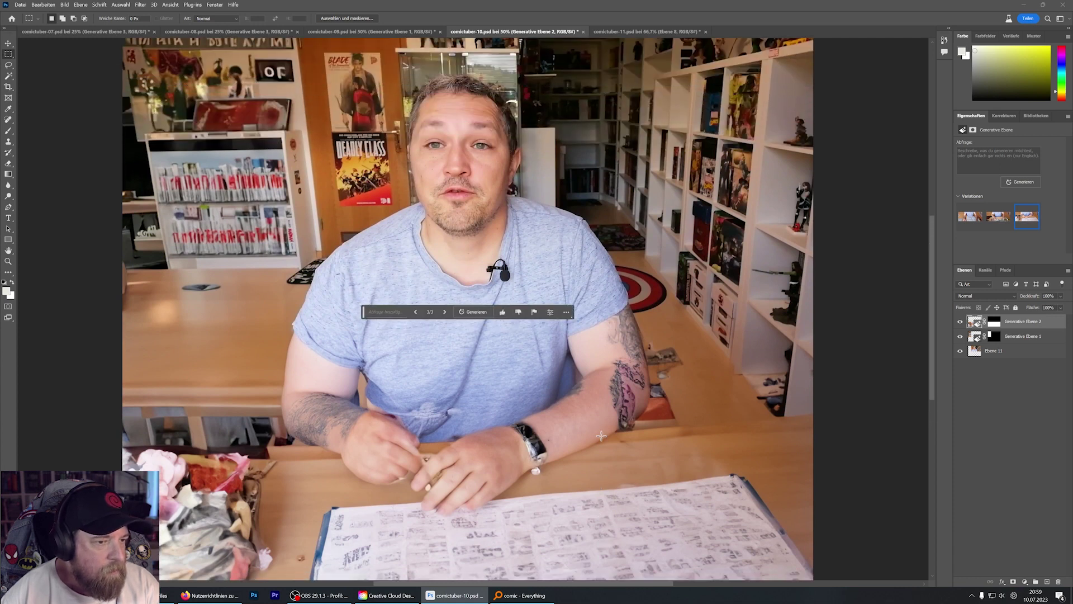
scroll(600, 437, "up", 1)
scroll(598, 439, "down", 1)
scroll(594, 443, "down", 1)
scroll(593, 450, "up", 1)
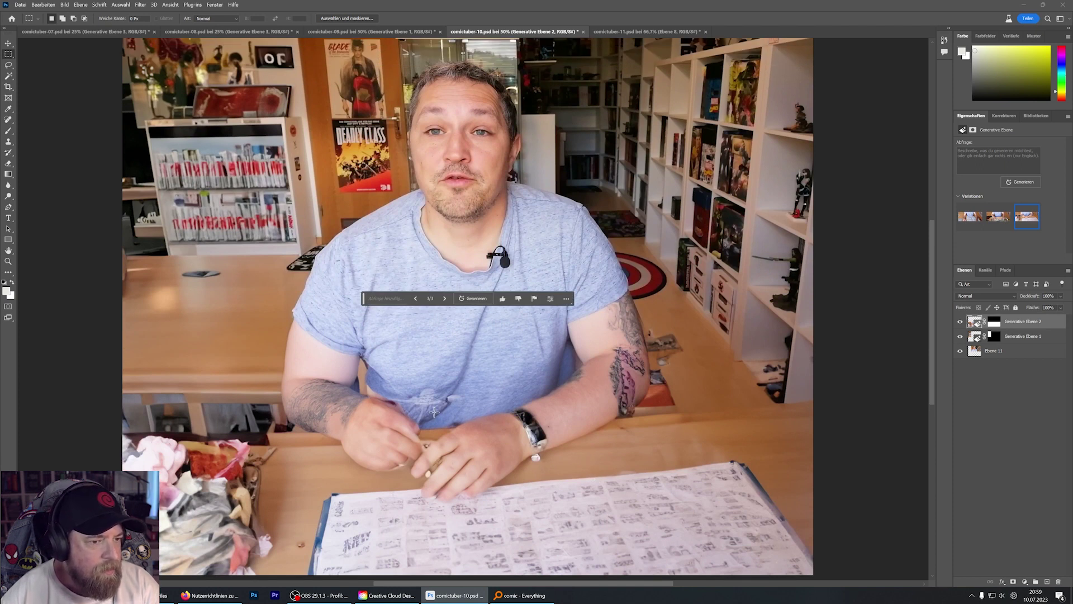
scroll(434, 412, "down", 1)
scroll(442, 416, "down", 1)
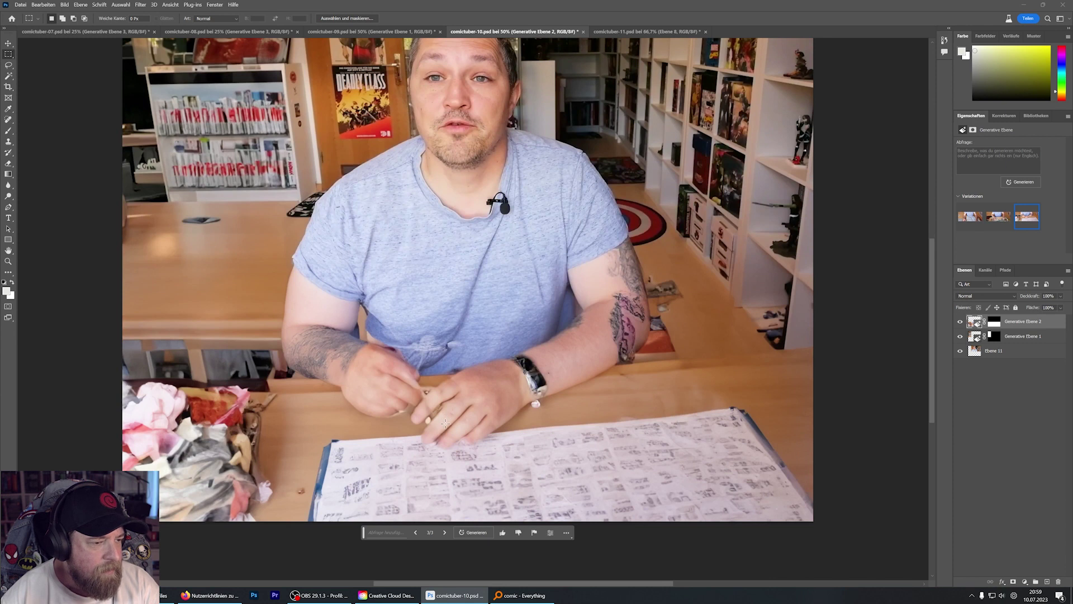
scroll(441, 431, "up", 1)
scroll(443, 431, "up", 1)
scroll(444, 430, "up", 1)
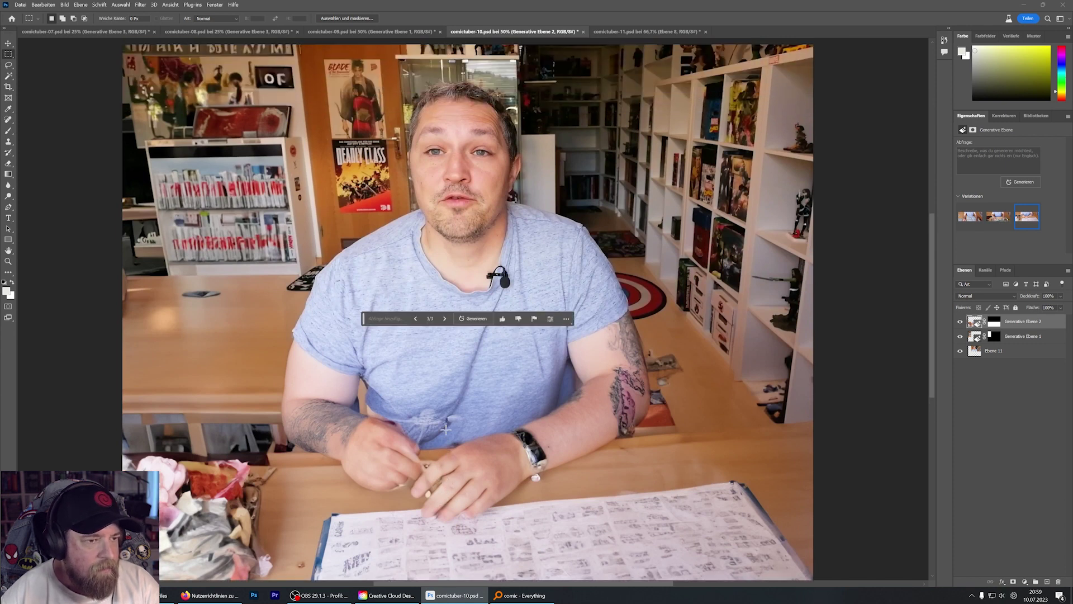
scroll(446, 429, "up", 1)
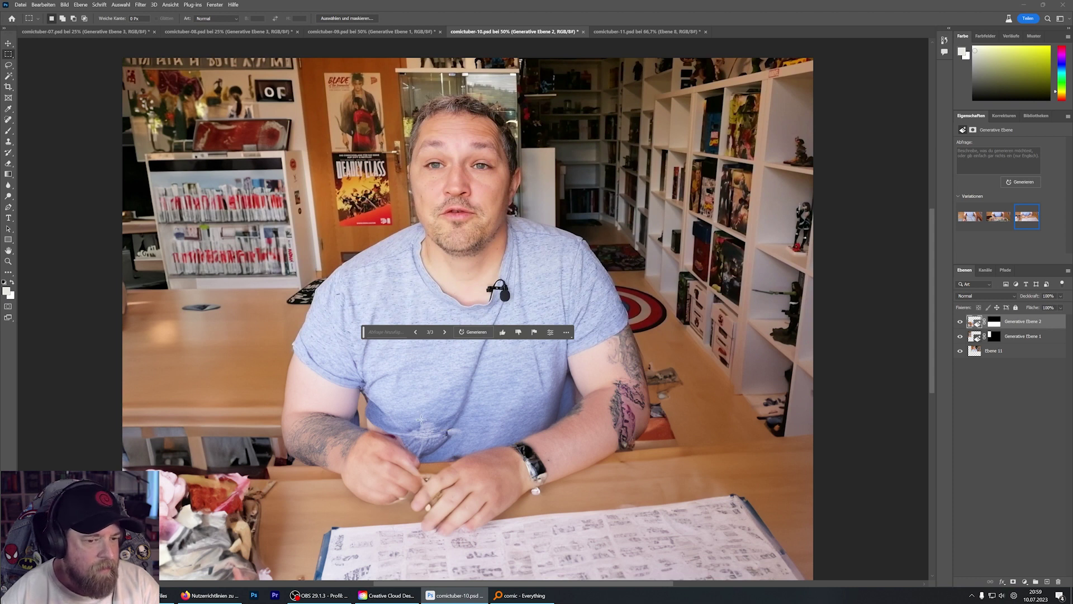
scroll(426, 420, "down", 1)
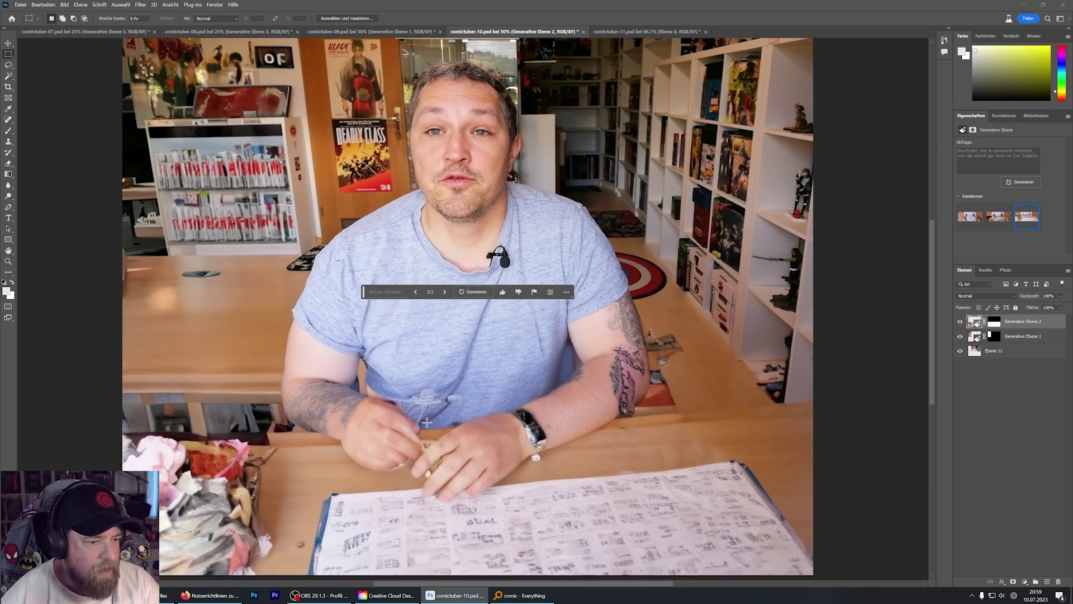
scroll(426, 425, "down", 2)
scroll(428, 431, "down", 1)
scroll(428, 431, "down", 1)
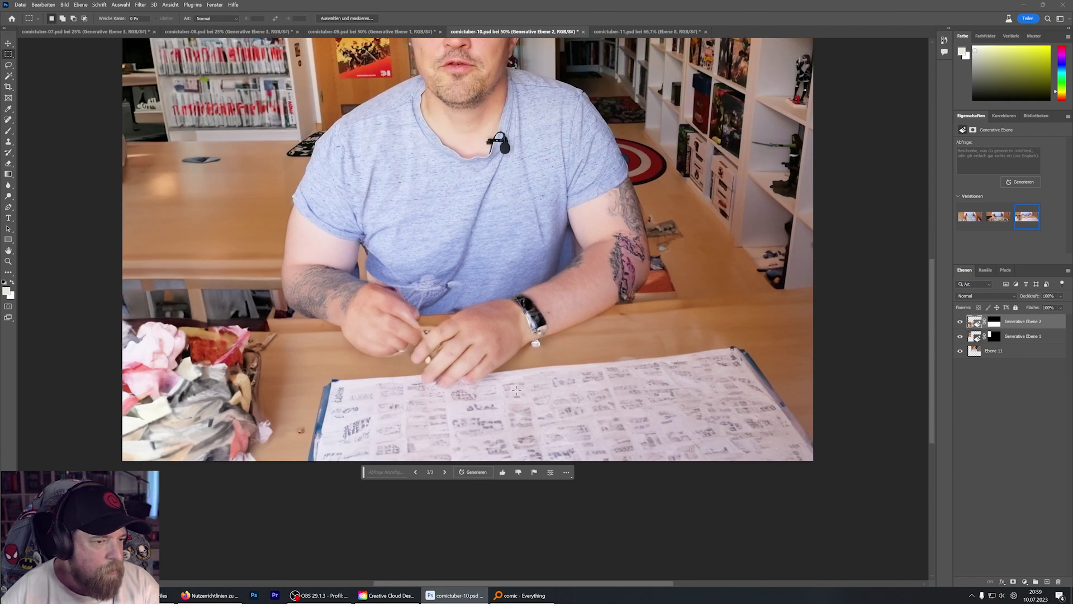
- Generate three new fill variations for the extended area and settle on variation 6/6
left_click(475, 472)
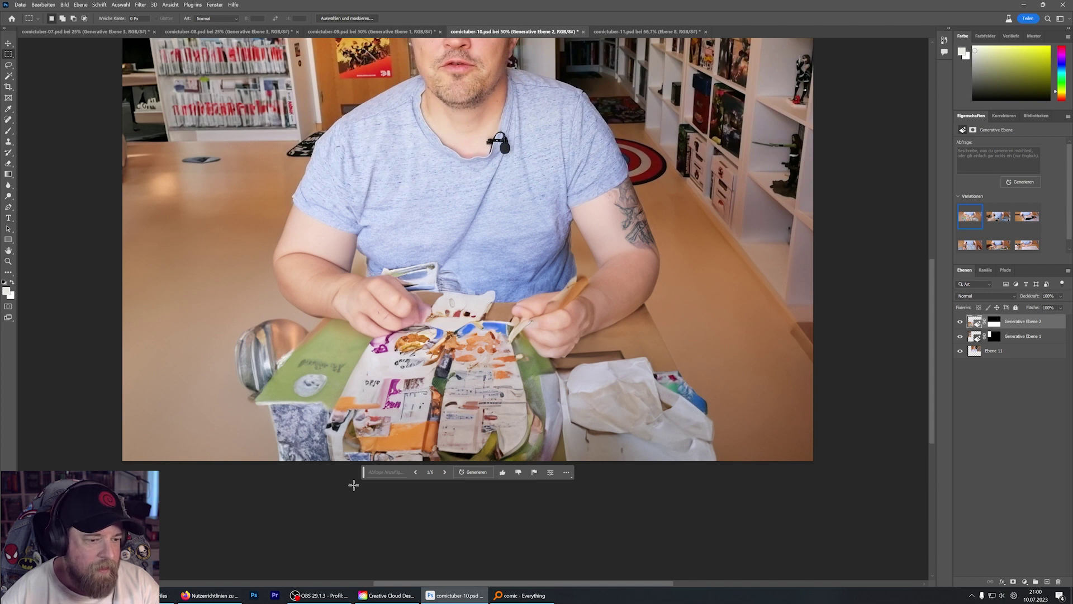
left_click(445, 473)
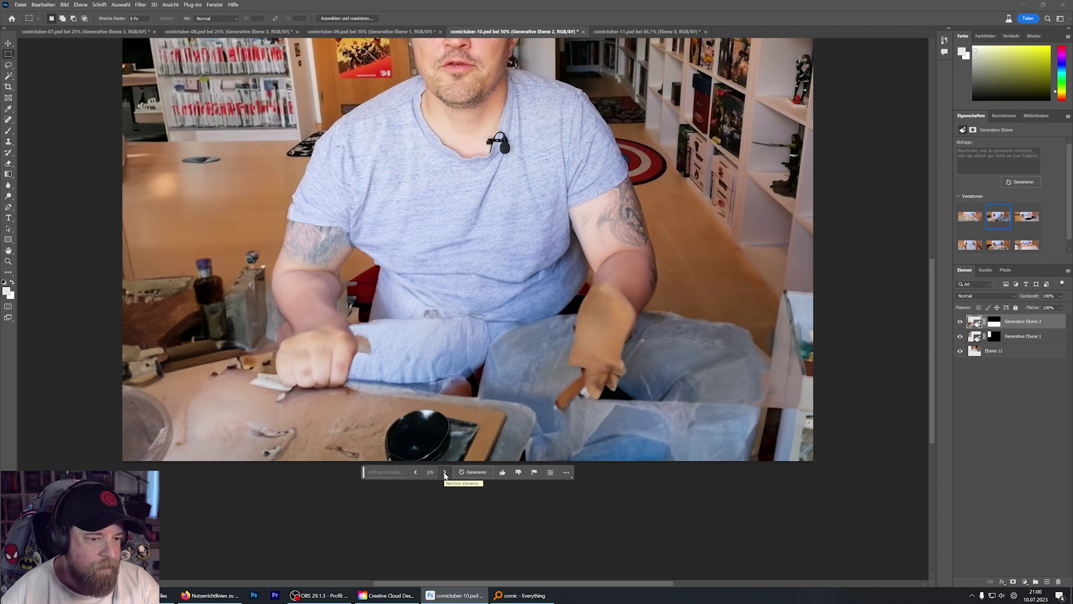
left_click(445, 473)
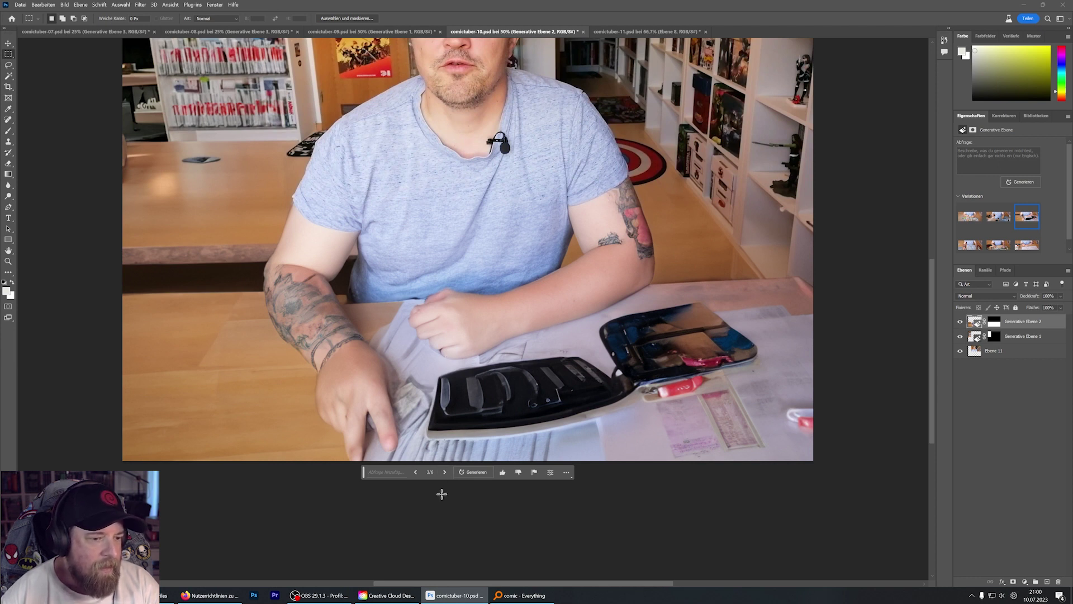
left_click(445, 472)
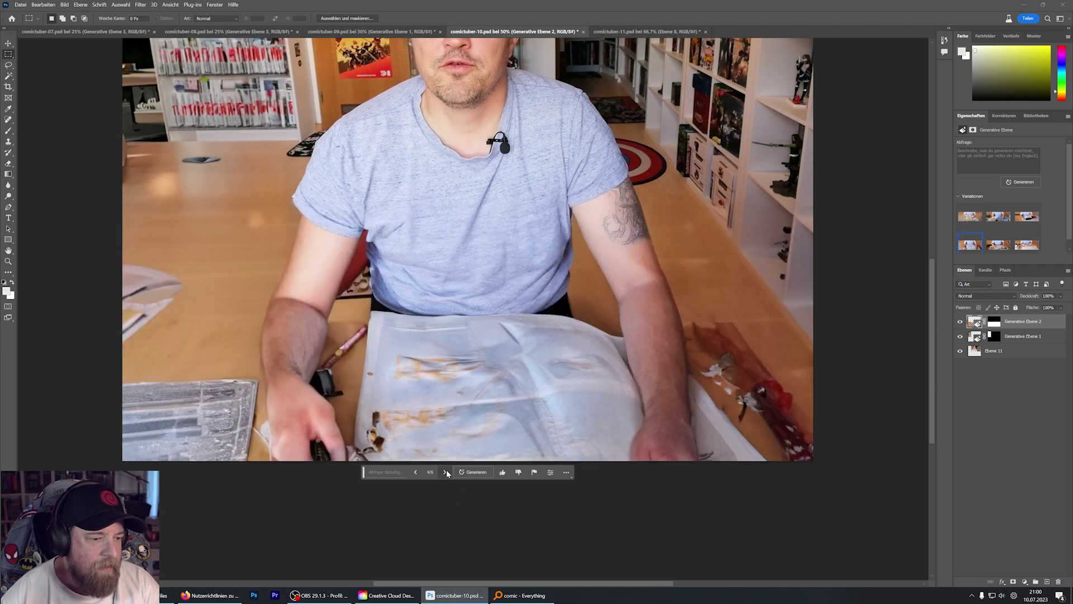
left_click(446, 471)
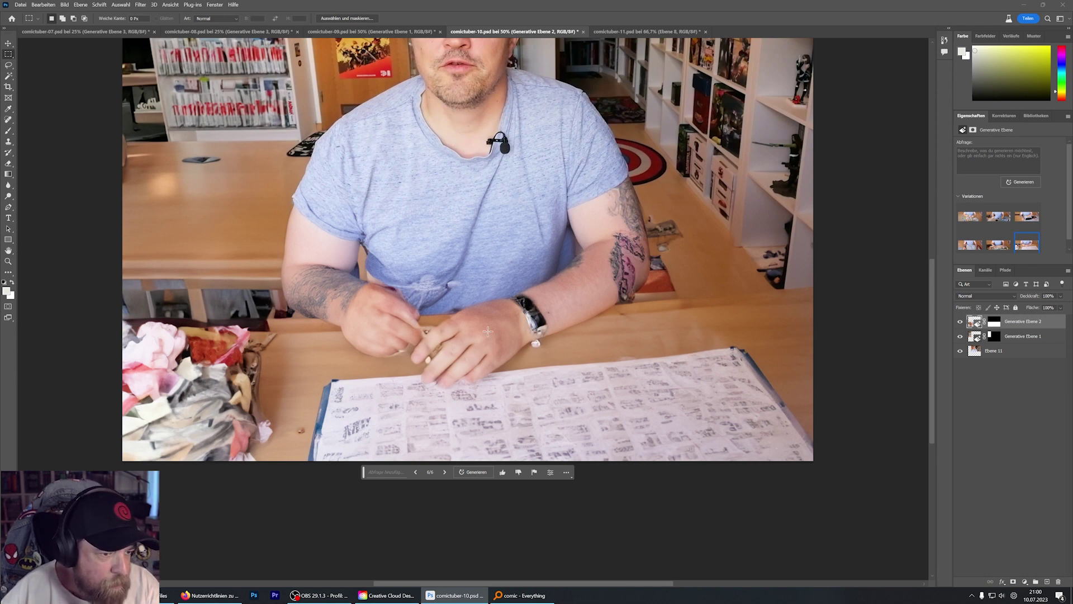
scroll(497, 369, "up", 1)
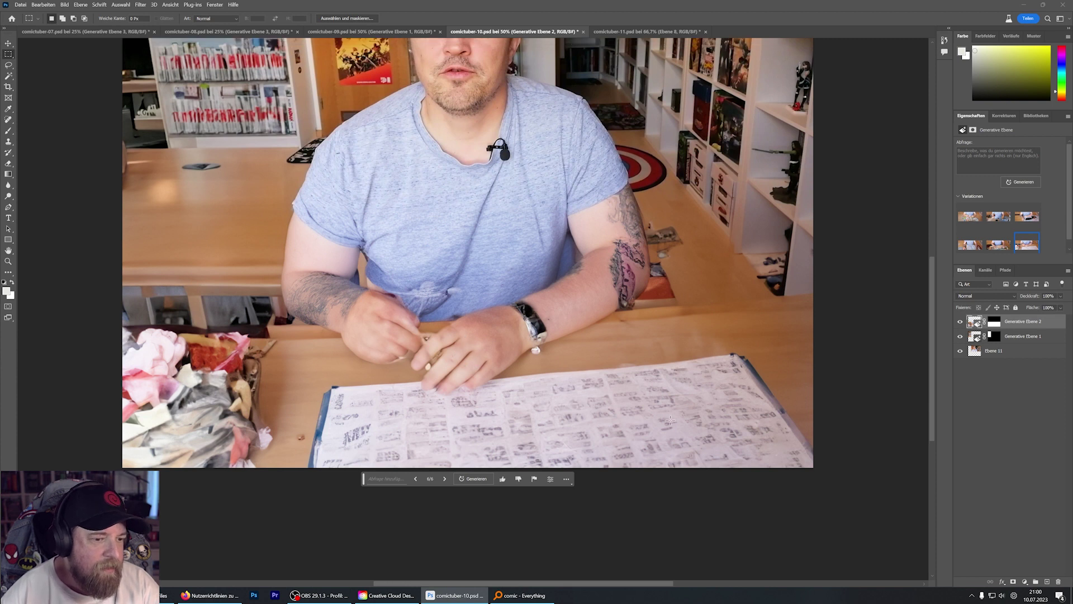
scroll(548, 384, "up", 1)
scroll(598, 397, "up", 2)
scroll(648, 414, "up", 2)
scroll(670, 420, "up", 1)
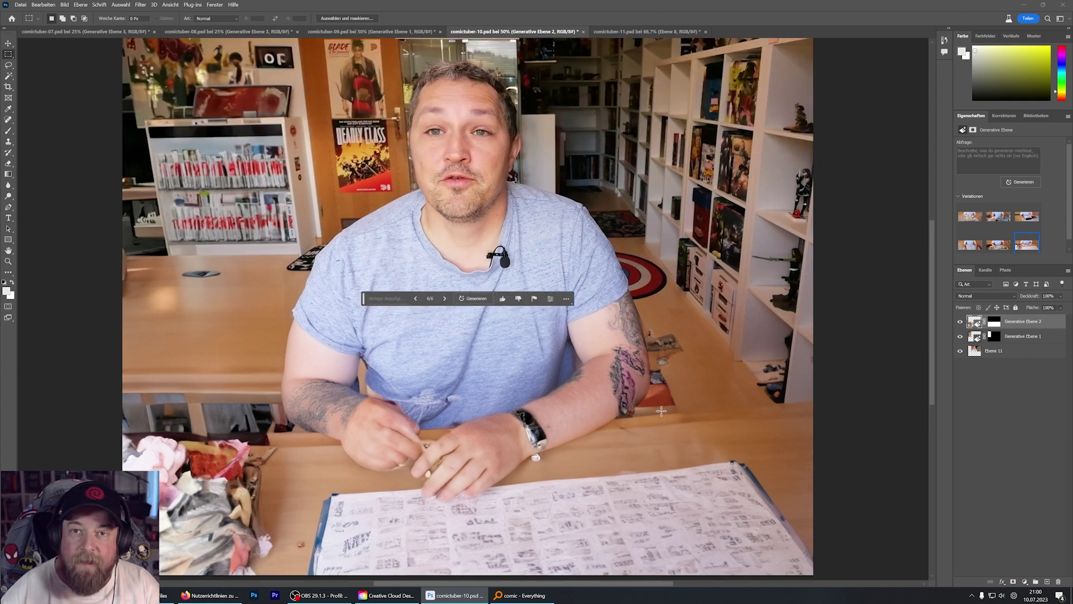
- Cancel the accidental regeneration and zoom out to 33.3% to view the whole extended image
left_click(9, 261)
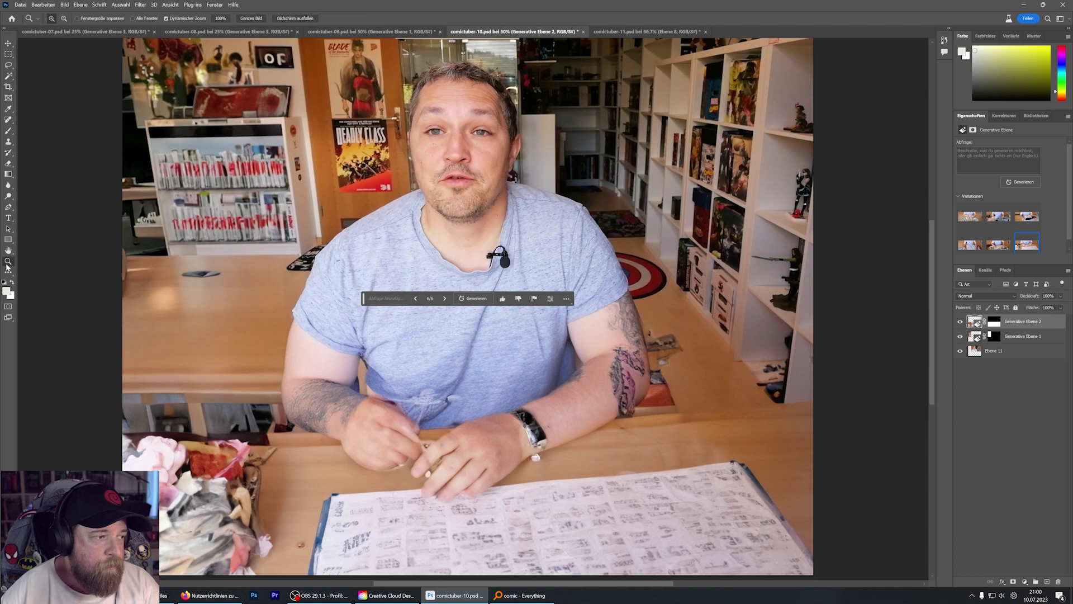
left_click(474, 298)
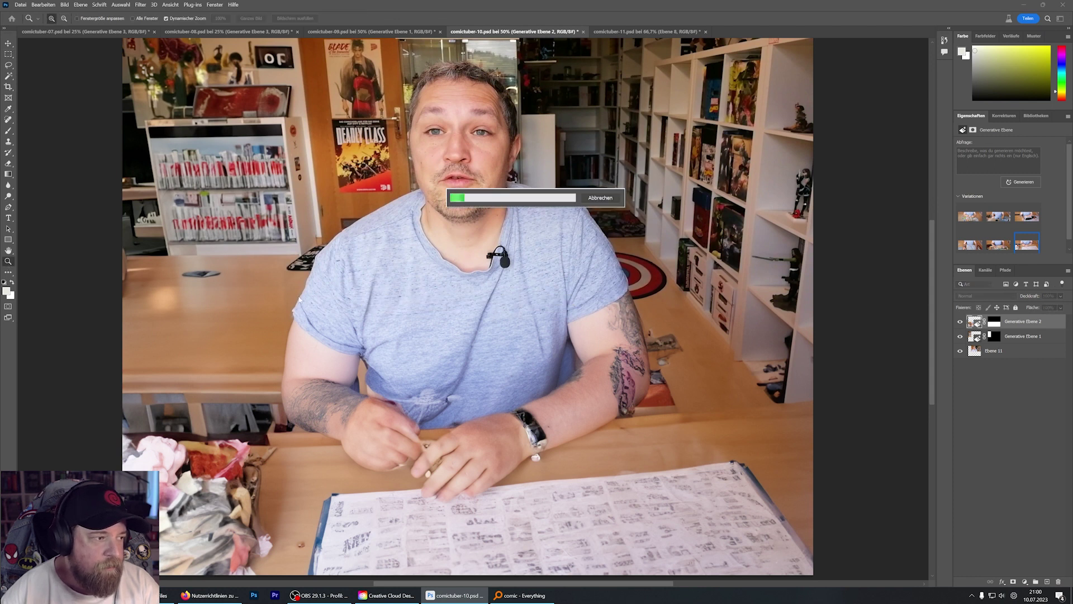
left_click(599, 202)
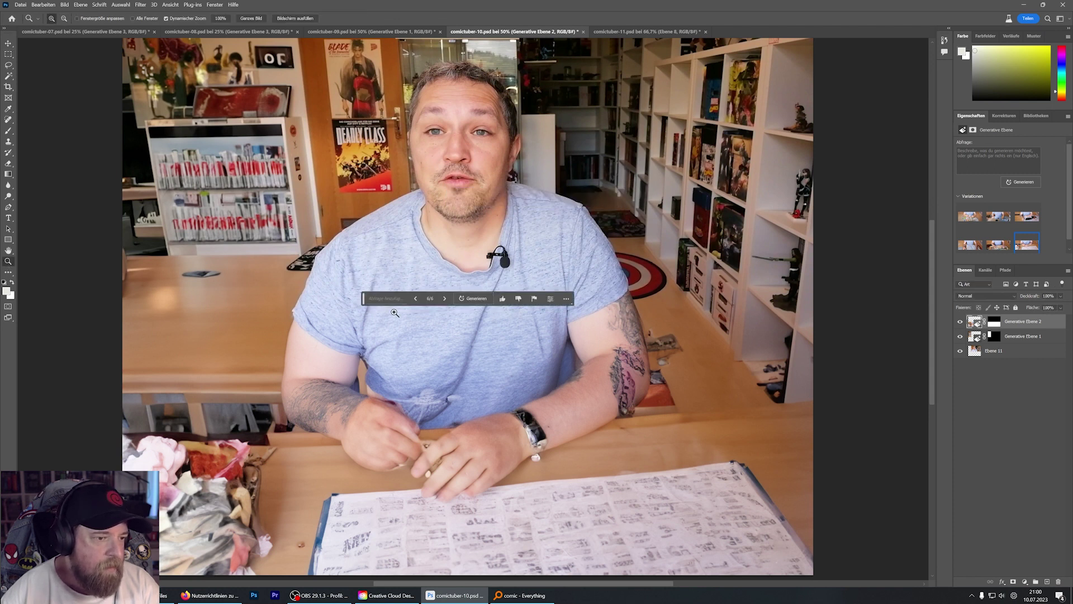
key("ctrl+minus")
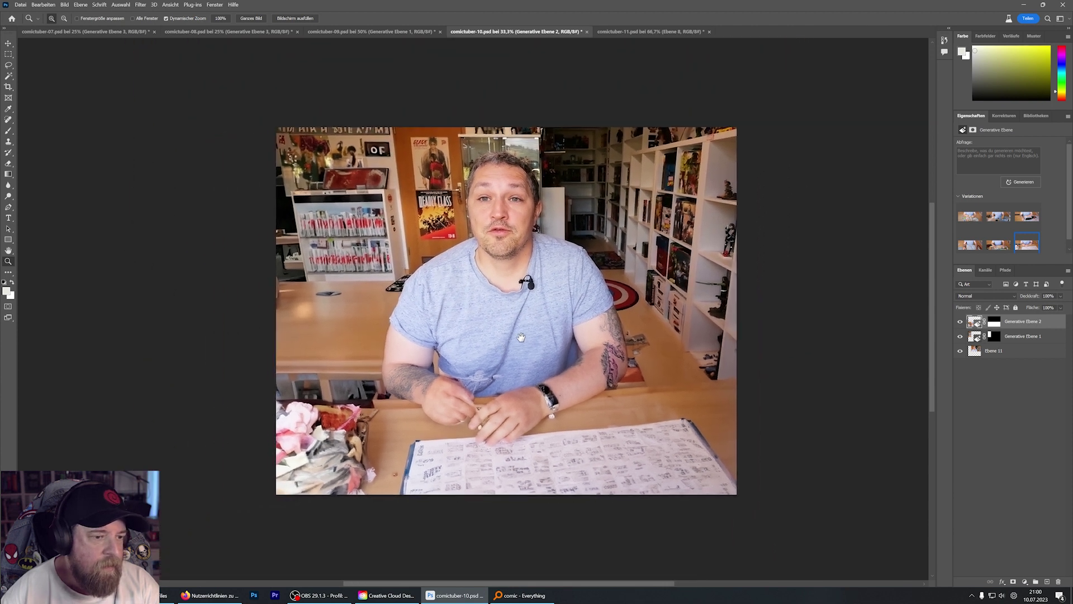
left_click_drag(521, 337, 525, 333)
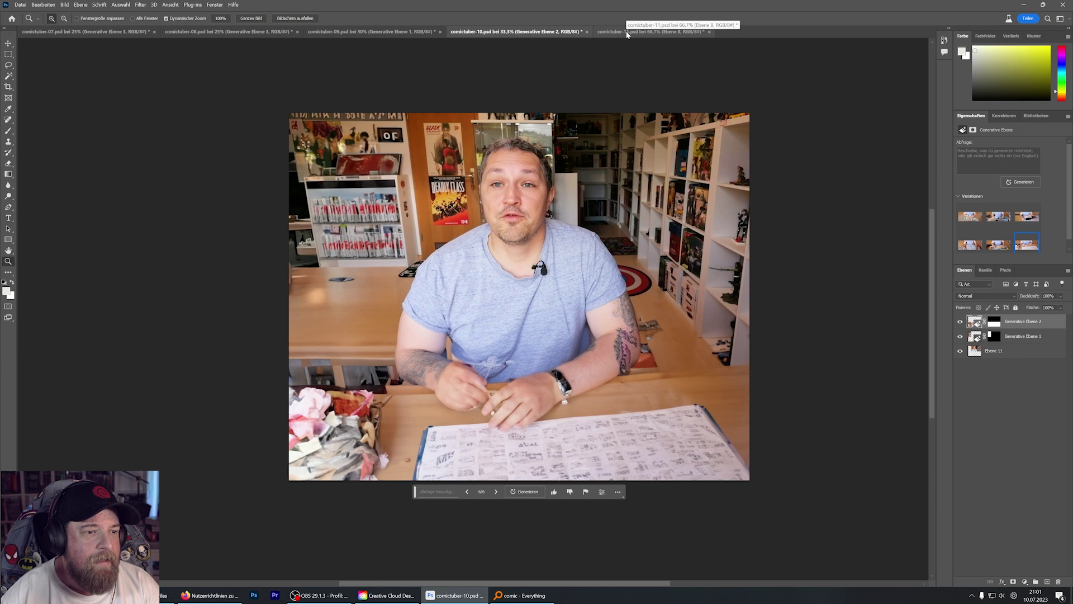
- Switch to comictuber-11.psd and zoom out to 50%, panning the photo into view
left_click(627, 32)
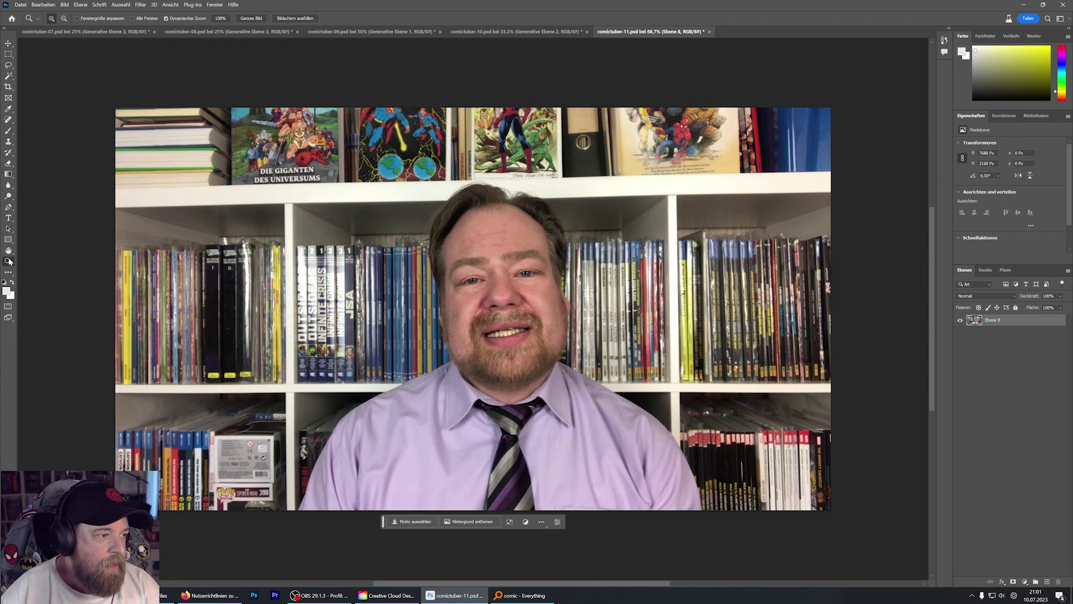
left_click(64, 19)
left_click(529, 395)
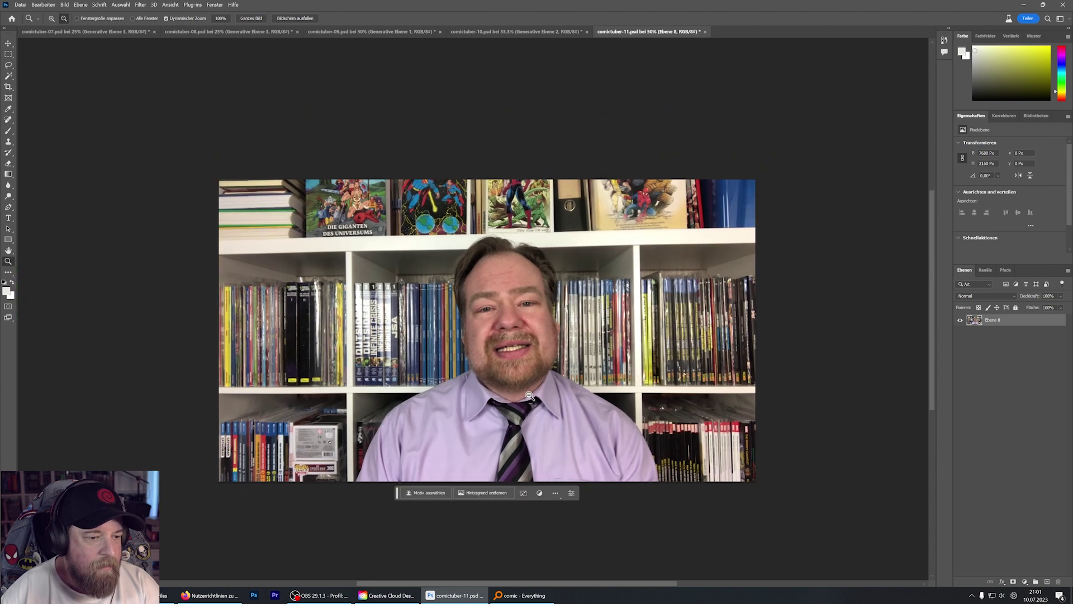
left_click_drag(529, 395, 590, 303)
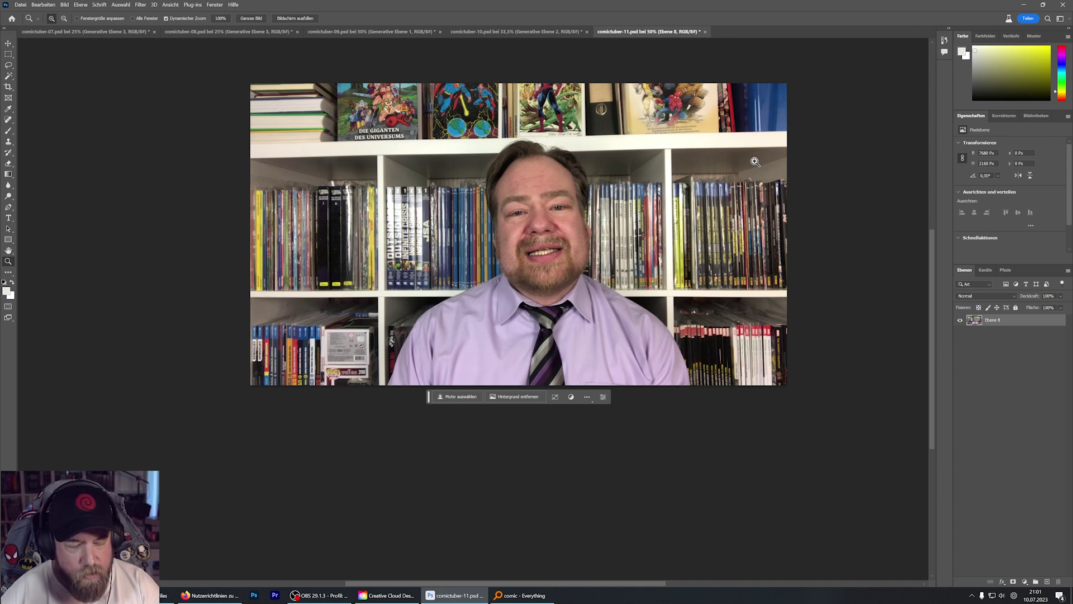
- Extend comictuber-11's canvas downward, then marquee-select the new empty area plus the photo's bottom edge
key("c")
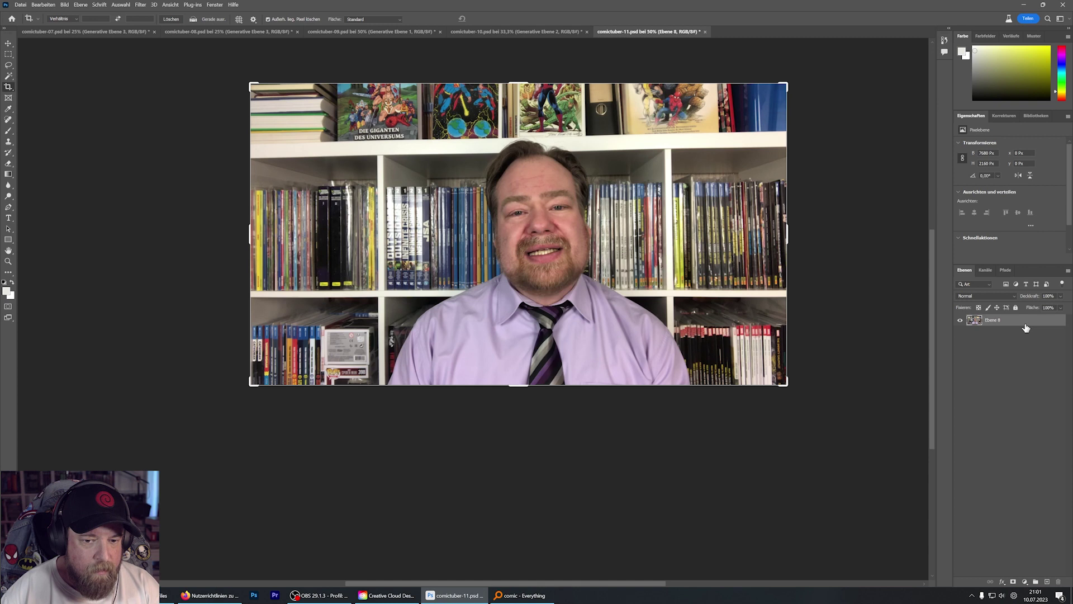
left_click_drag(523, 387, 509, 534)
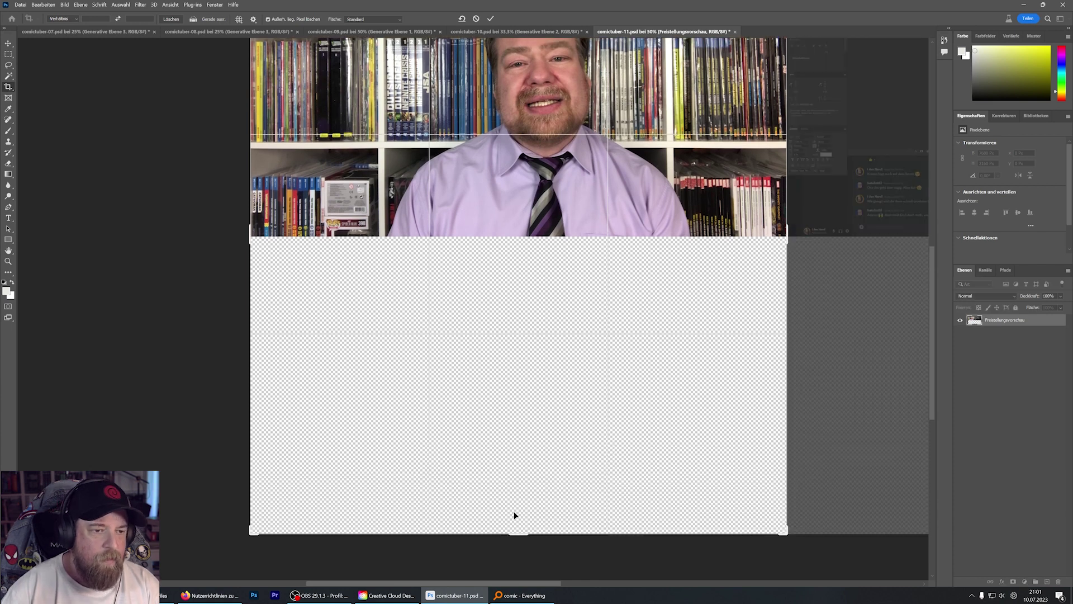
key("Return")
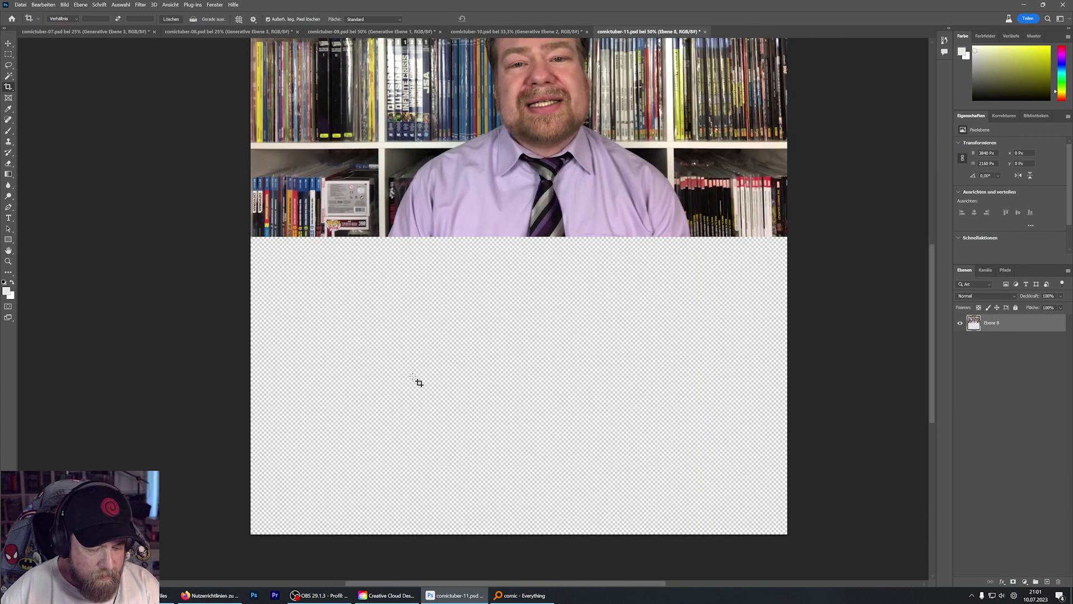
key("m")
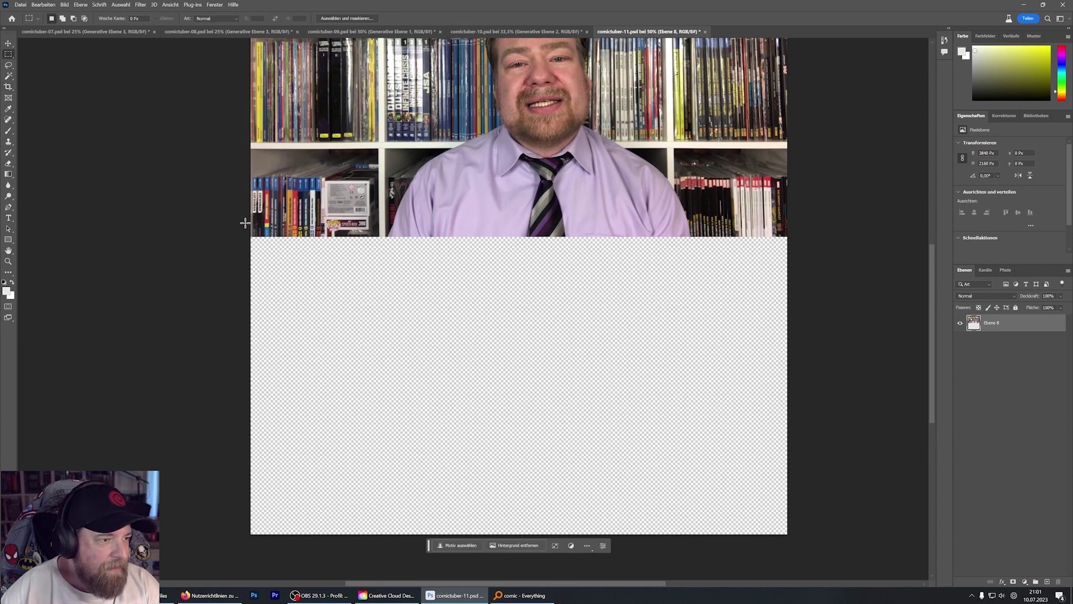
left_click_drag(245, 225, 798, 541)
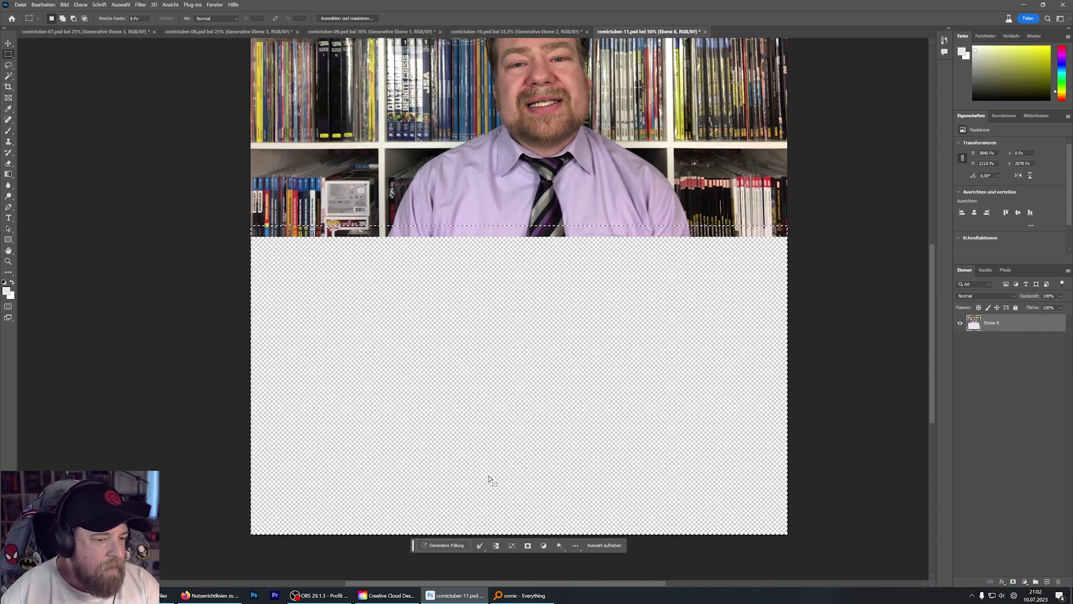
- Run Generative Fill with an empty prompt on the selected lower area
left_click(445, 545)
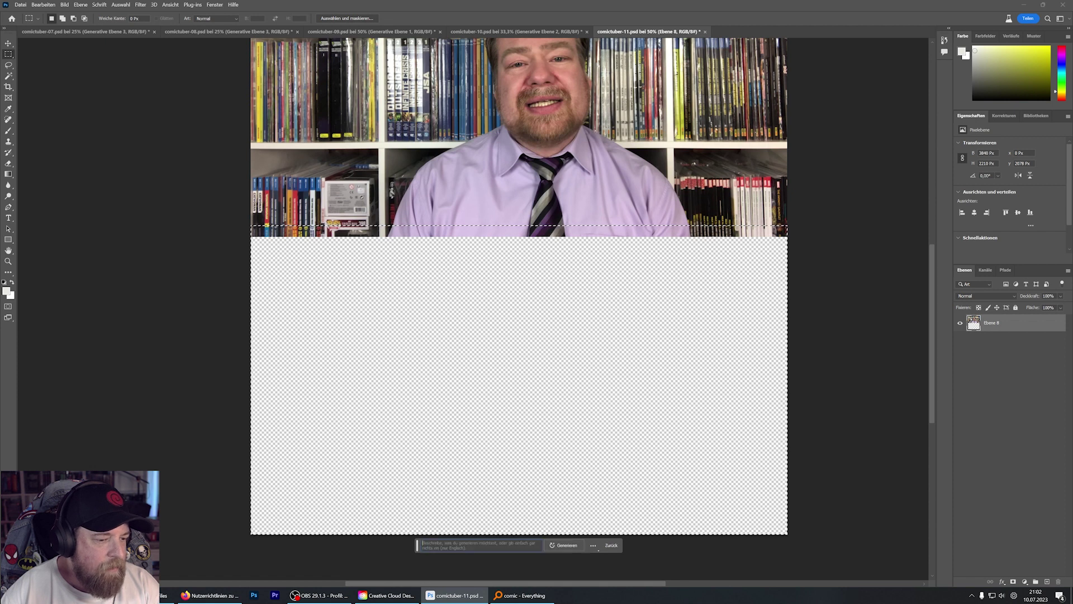
left_click(565, 545)
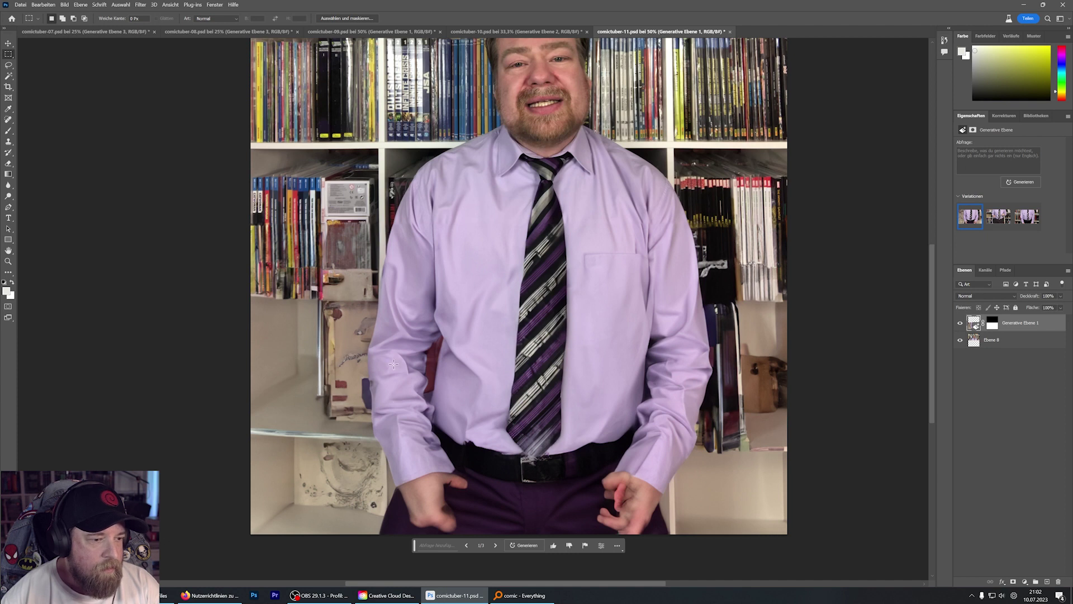
- Compare fill variations 1–3 and end on 3/3, arms hanging beside dark trousers
scroll(638, 468, "down", 2)
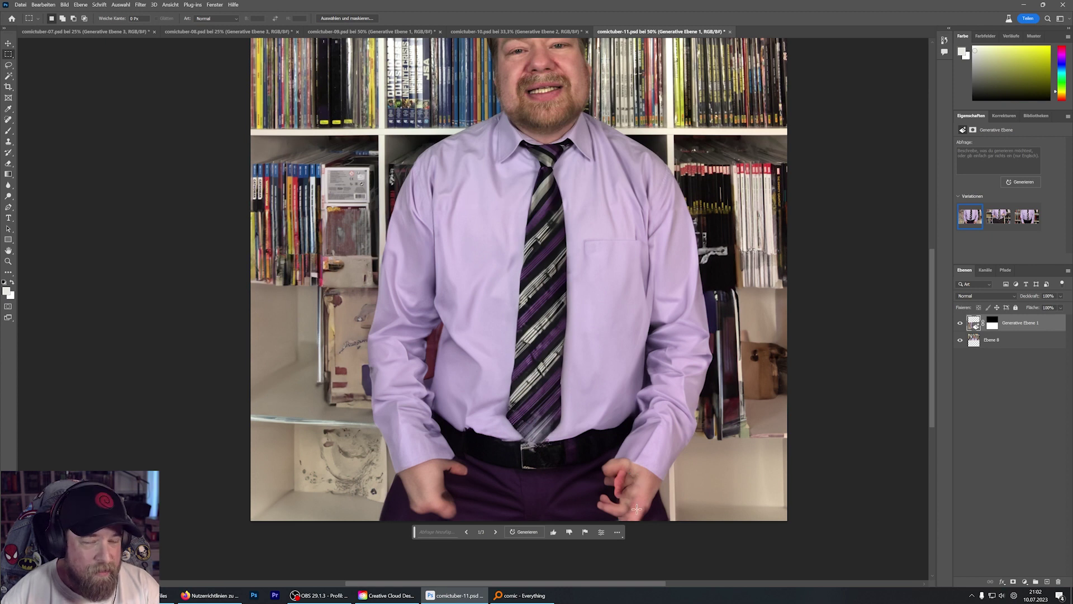
left_click(495, 532)
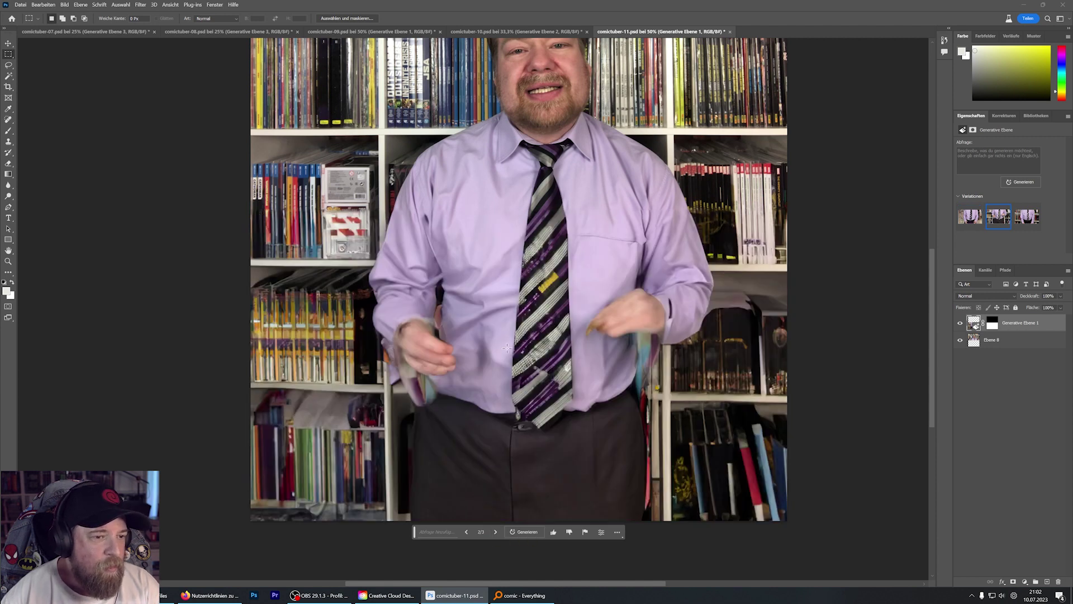
scroll(506, 348, "up", 2)
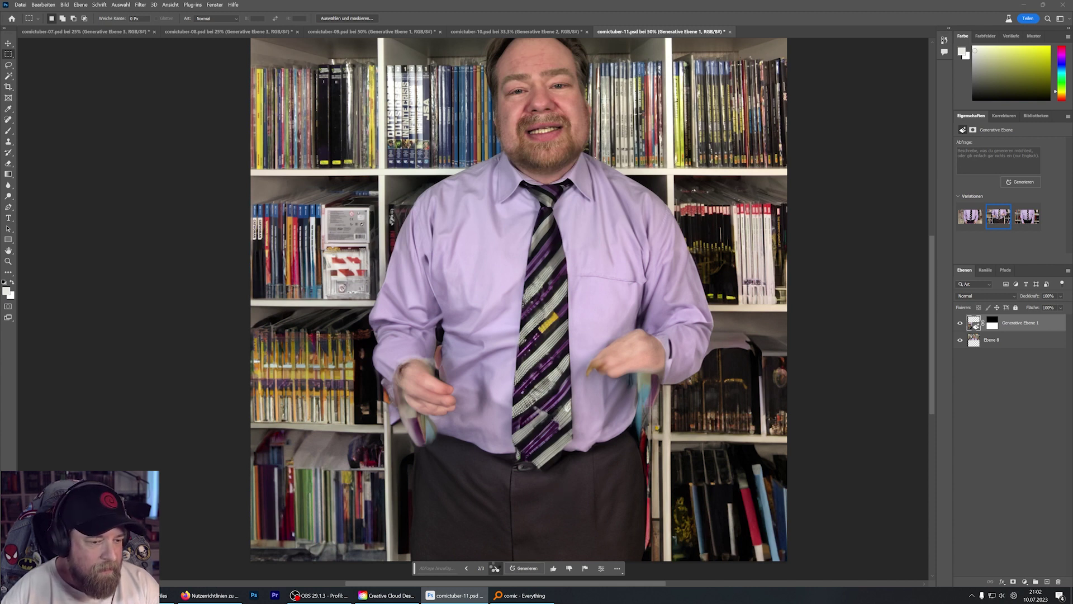
left_click(496, 567)
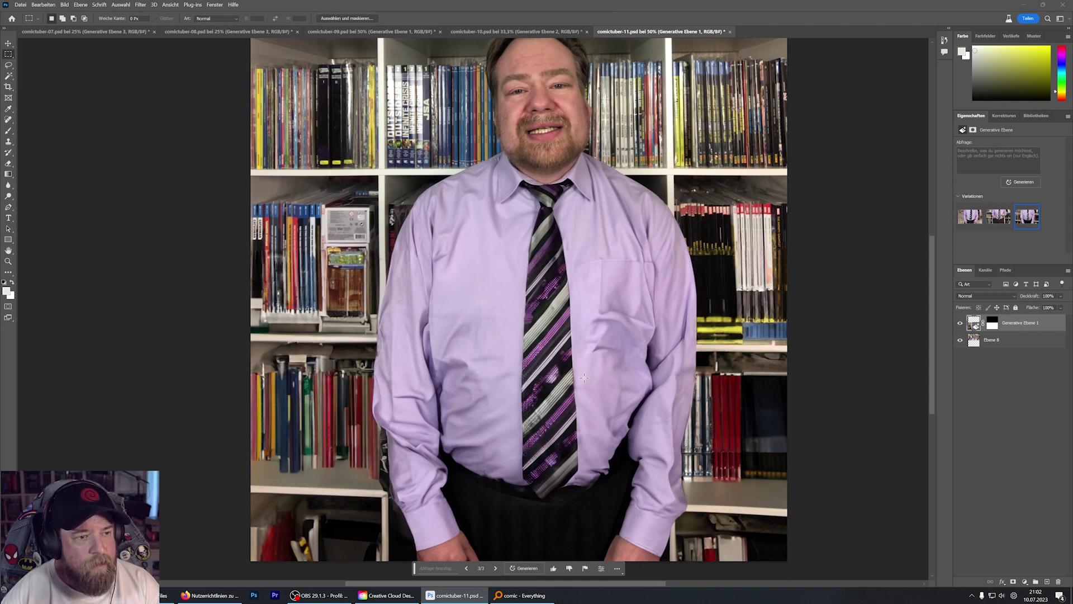
scroll(584, 377, "up", 2)
scroll(584, 377, "up", 2)
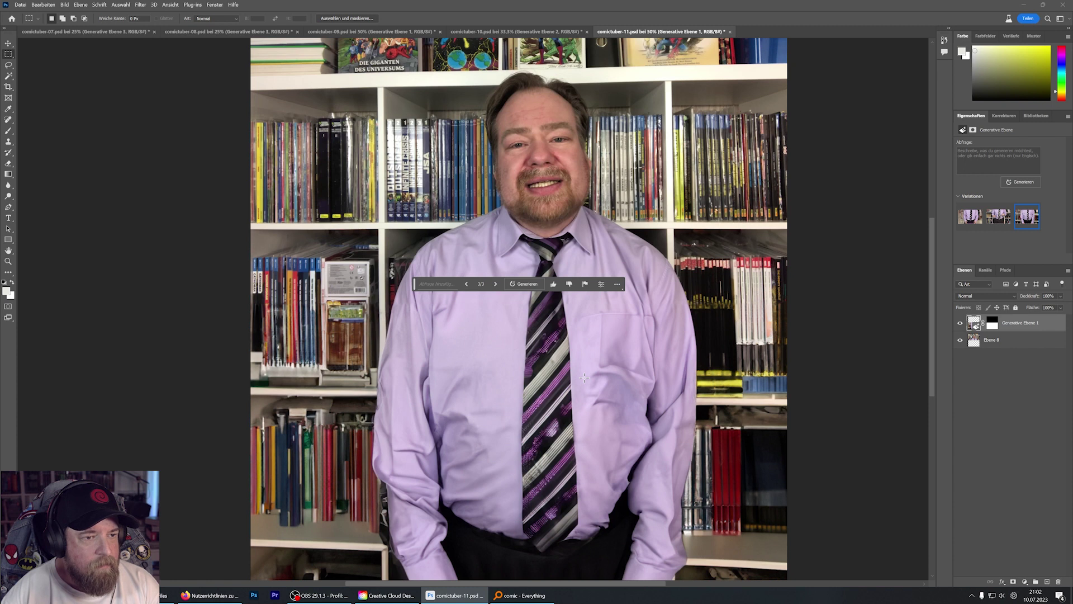
scroll(584, 377, "down", 2)
scroll(584, 376, "down", 2)
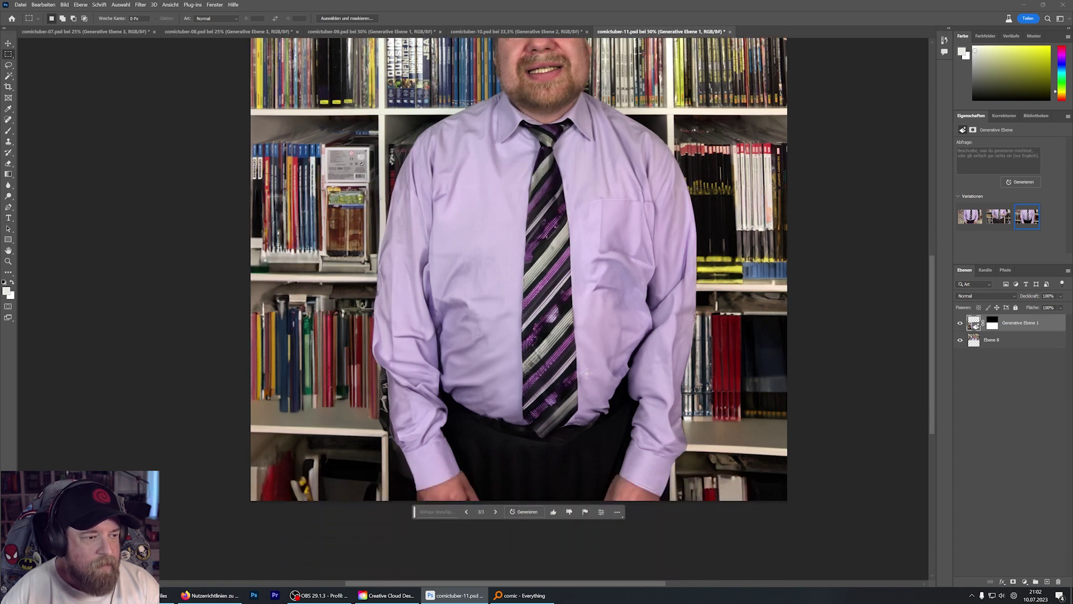
scroll(586, 374, "up", 1)
scroll(586, 374, "up", 2)
scroll(587, 373, "up", 1)
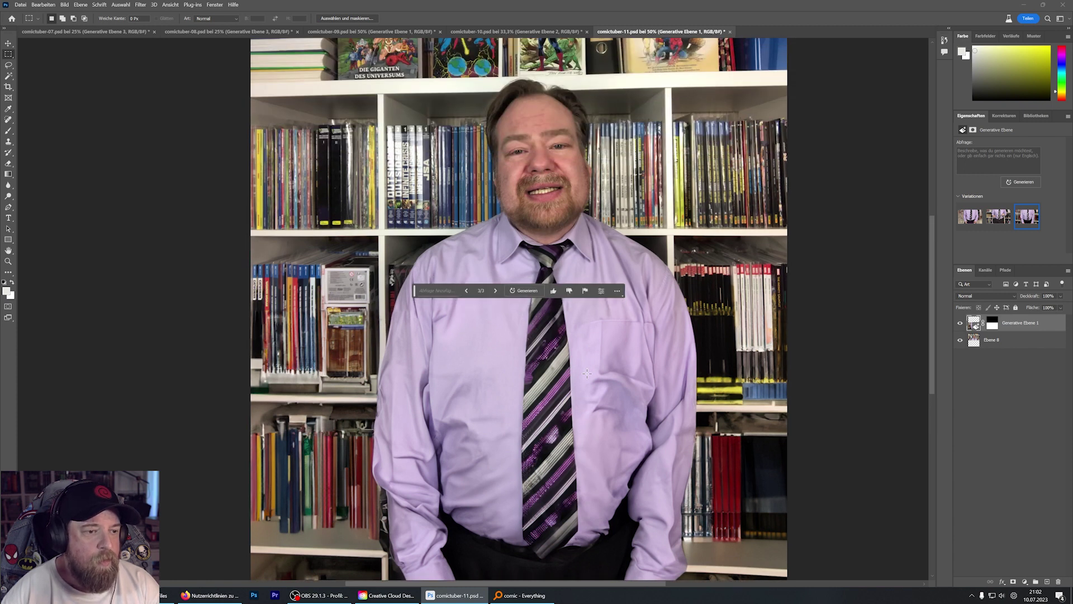
scroll(587, 374, "down", 2)
scroll(587, 373, "down", 1)
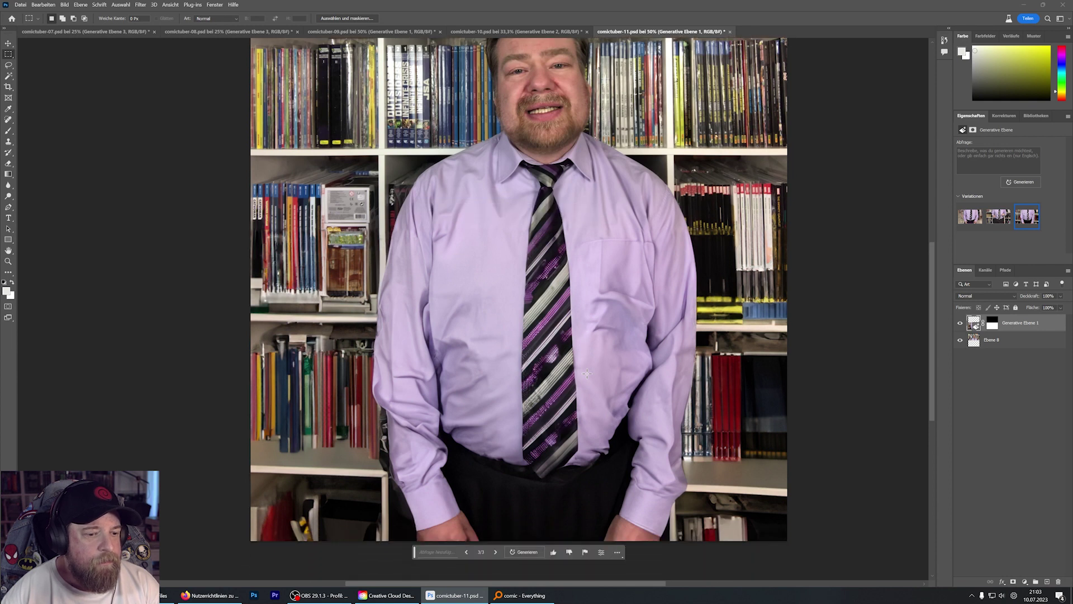
scroll(586, 373, "up", 1)
scroll(587, 374, "up", 1)
scroll(587, 374, "down", 1)
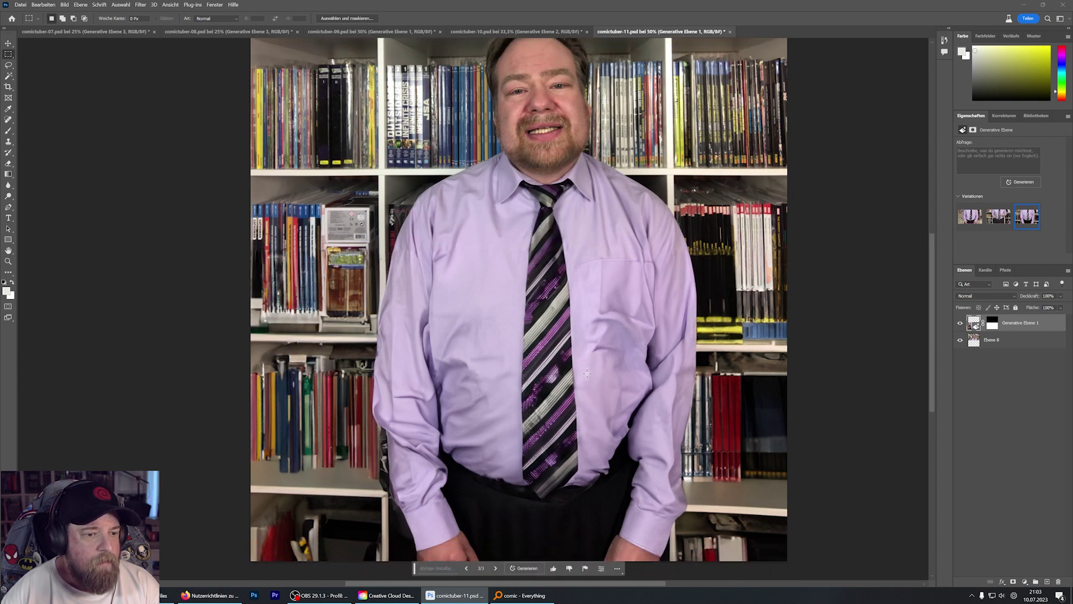
scroll(587, 374, "down", 1)
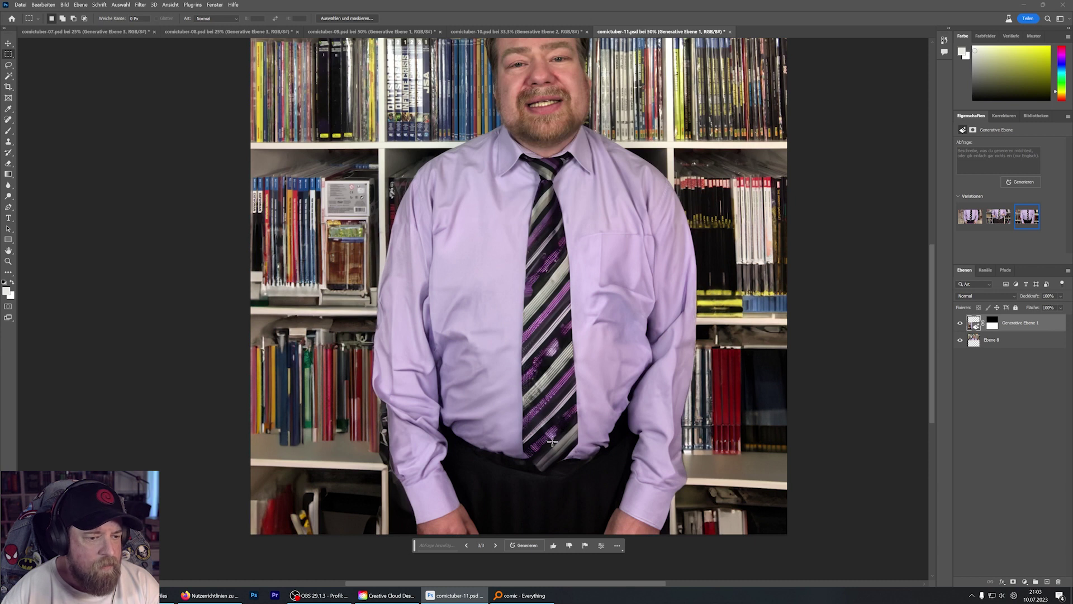
scroll(557, 445, "down", 1)
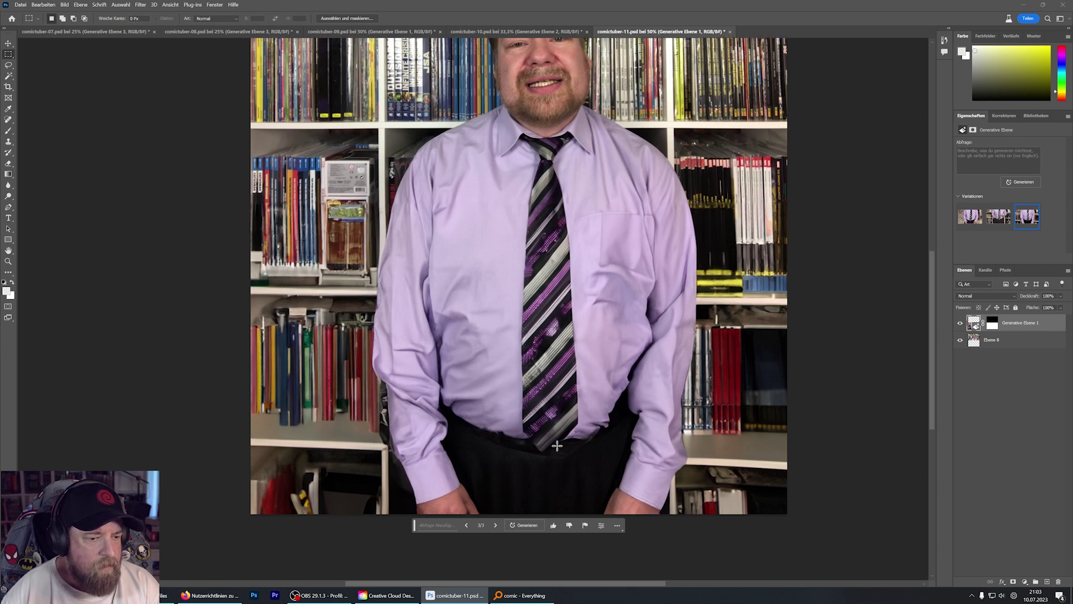
left_click(495, 527)
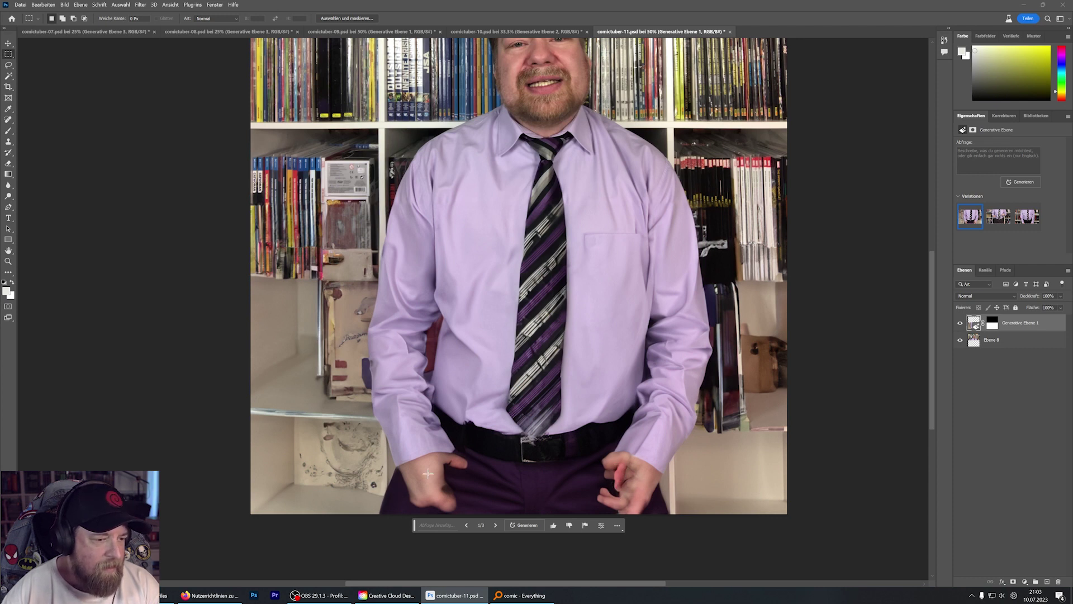
left_click(496, 524)
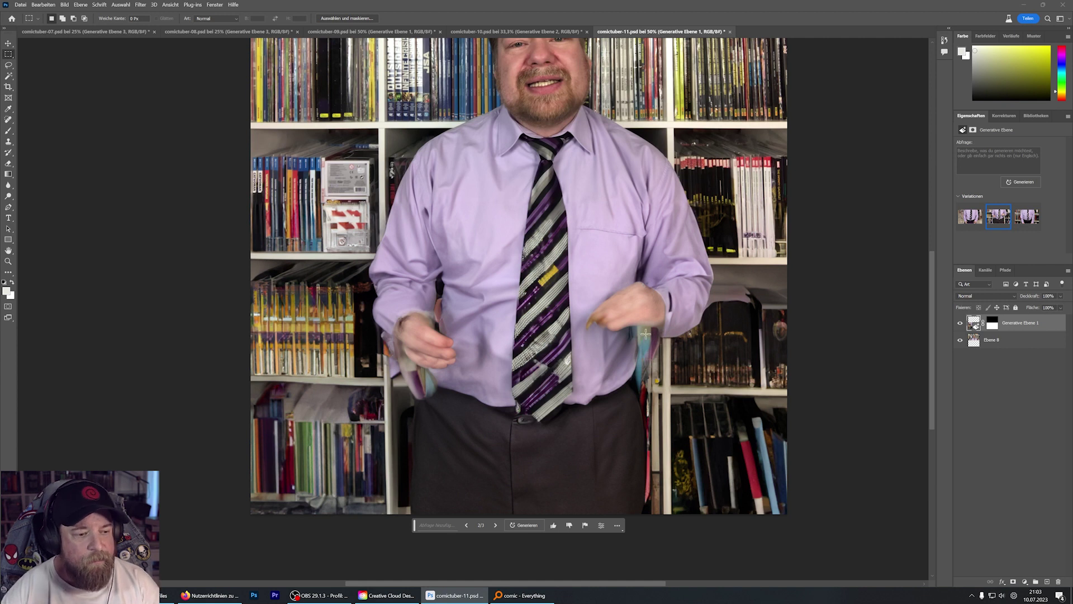
left_click(494, 526)
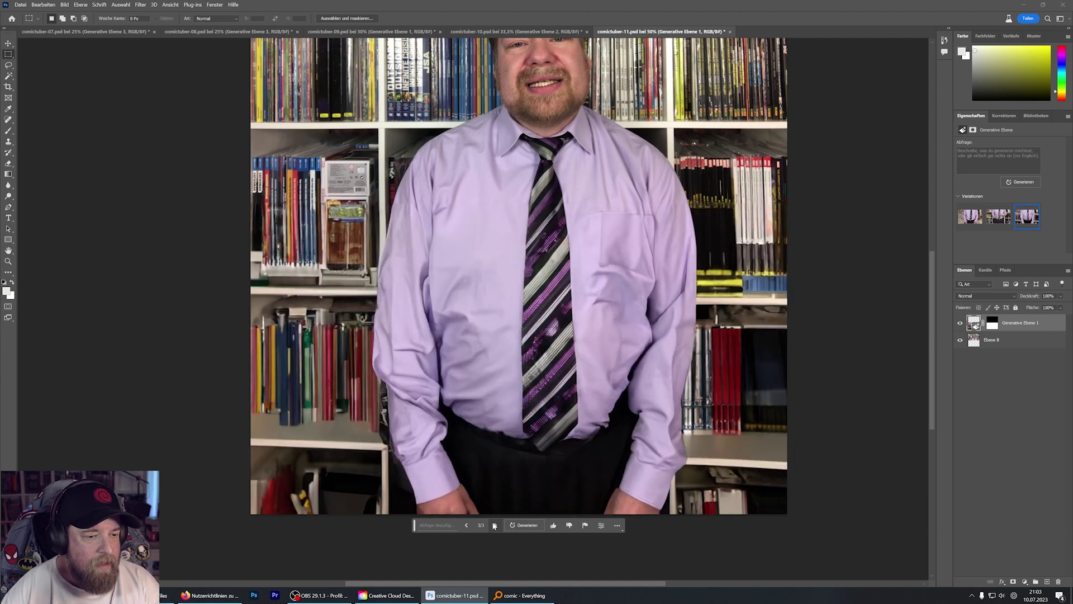
scroll(538, 469, "up", 2)
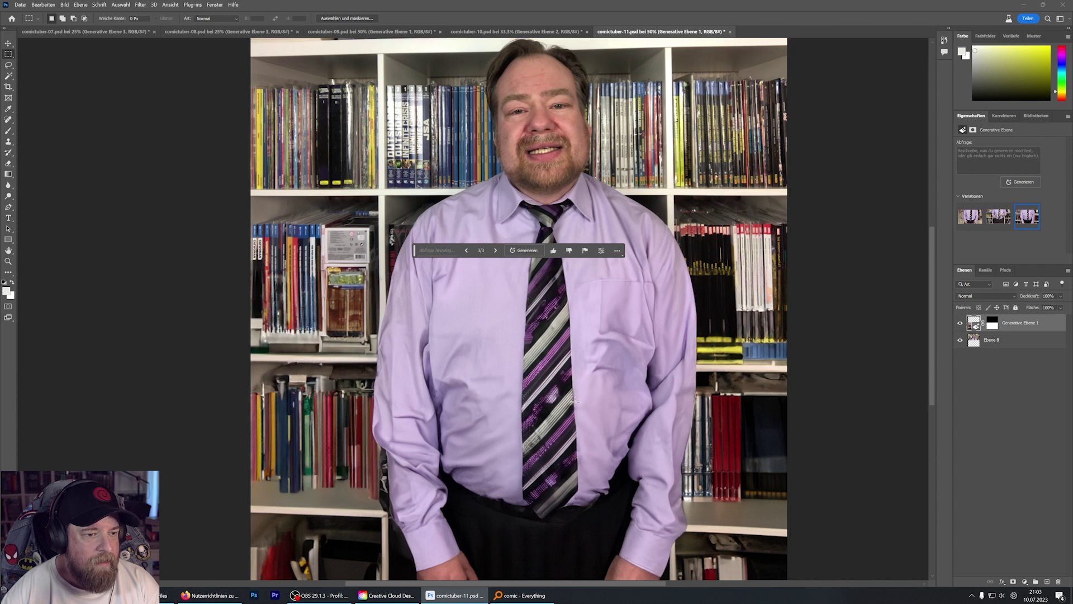
scroll(575, 411, "down", 2)
scroll(575, 411, "down", 2)
scroll(575, 411, "down", 2)
- Extend comictuber-11's canvas far downward with the Crop tool and zoom out to see it all
key("c")
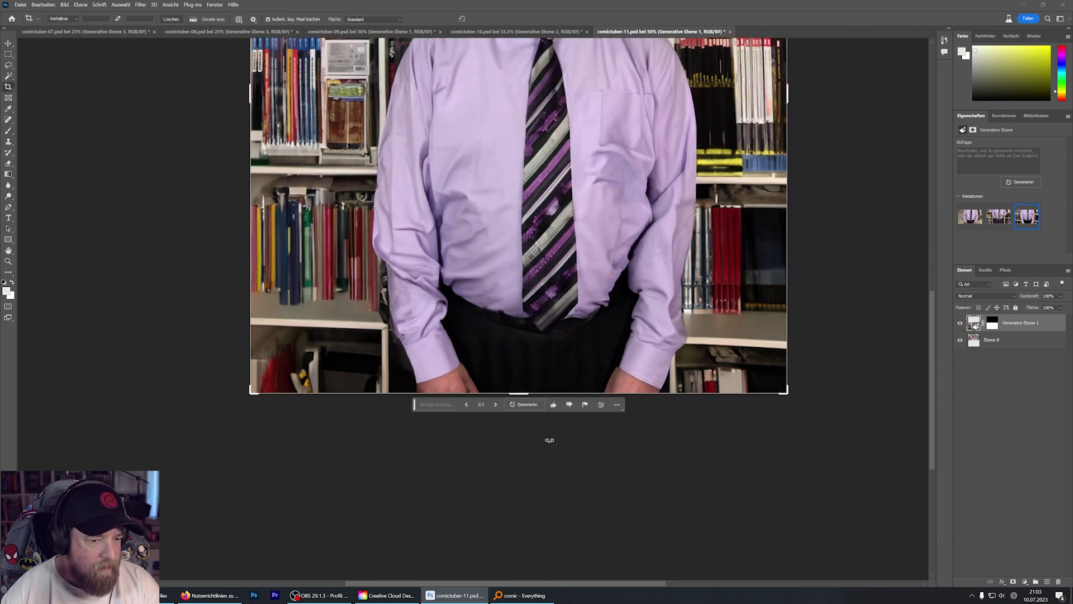
left_click_drag(523, 392, 506, 575)
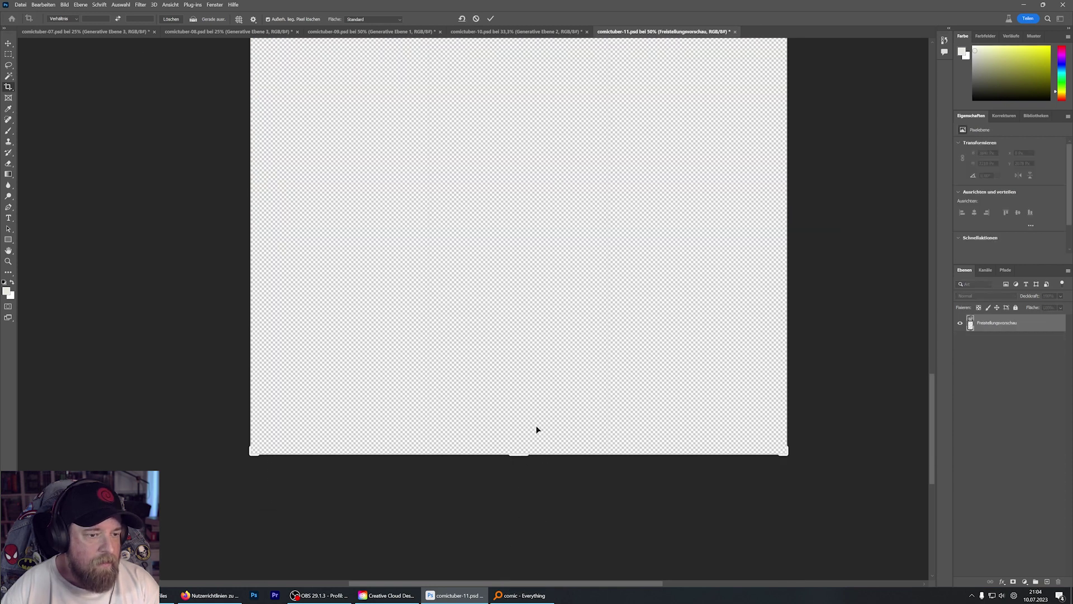
scroll(535, 430, "up", 2)
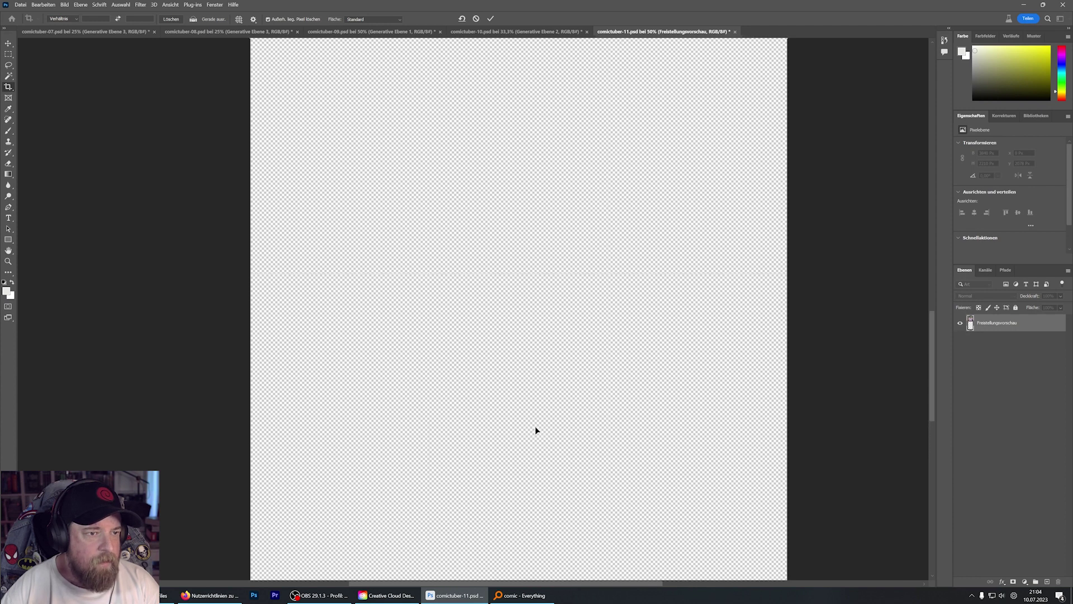
scroll(540, 434, "down", 2)
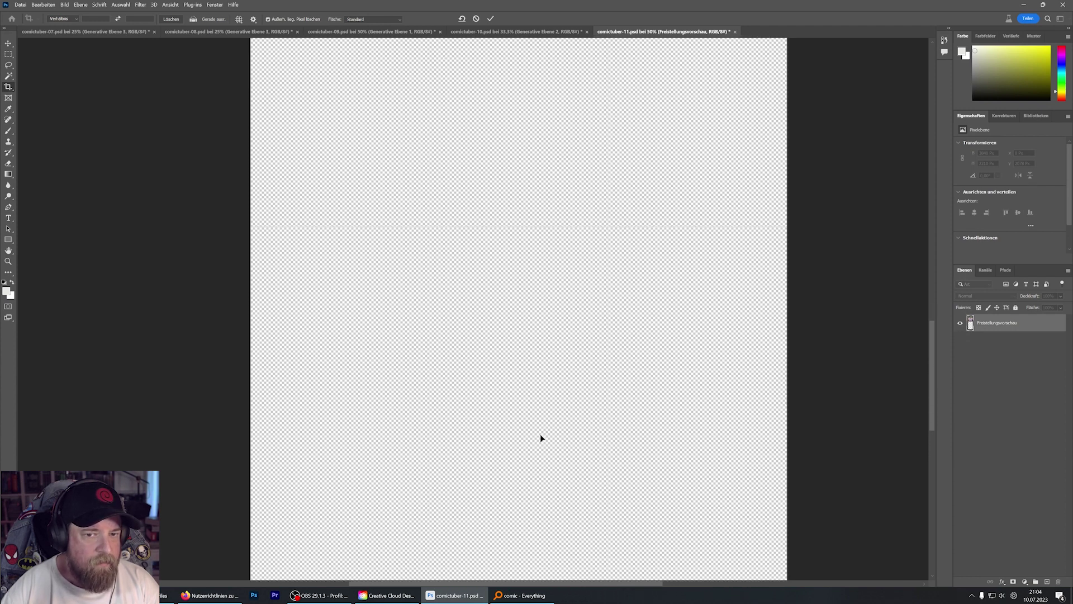
scroll(538, 438, "down", 3)
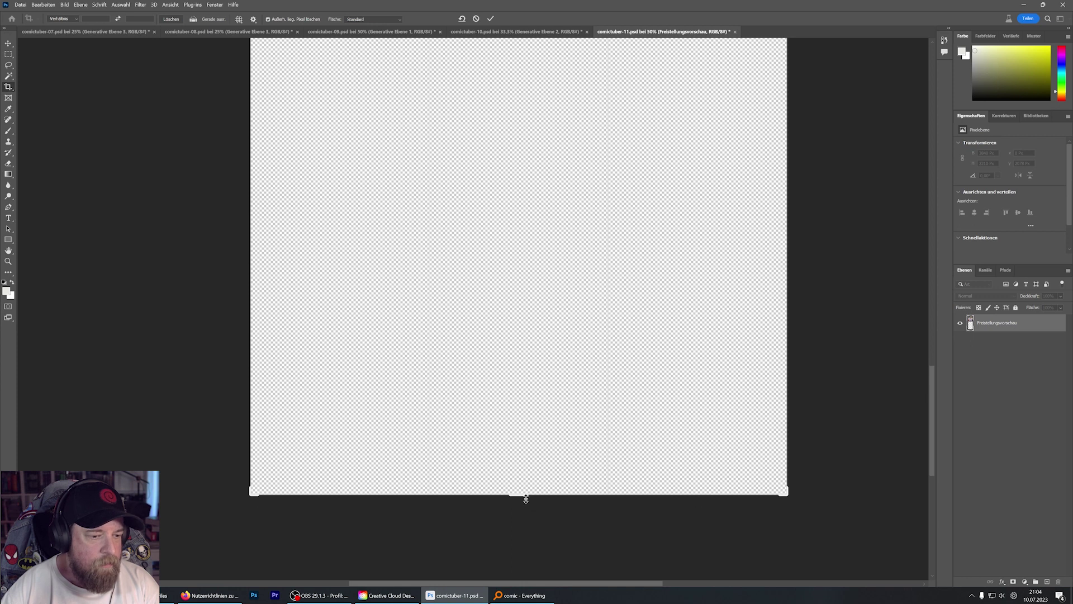
left_click_drag(523, 498, 526, 268)
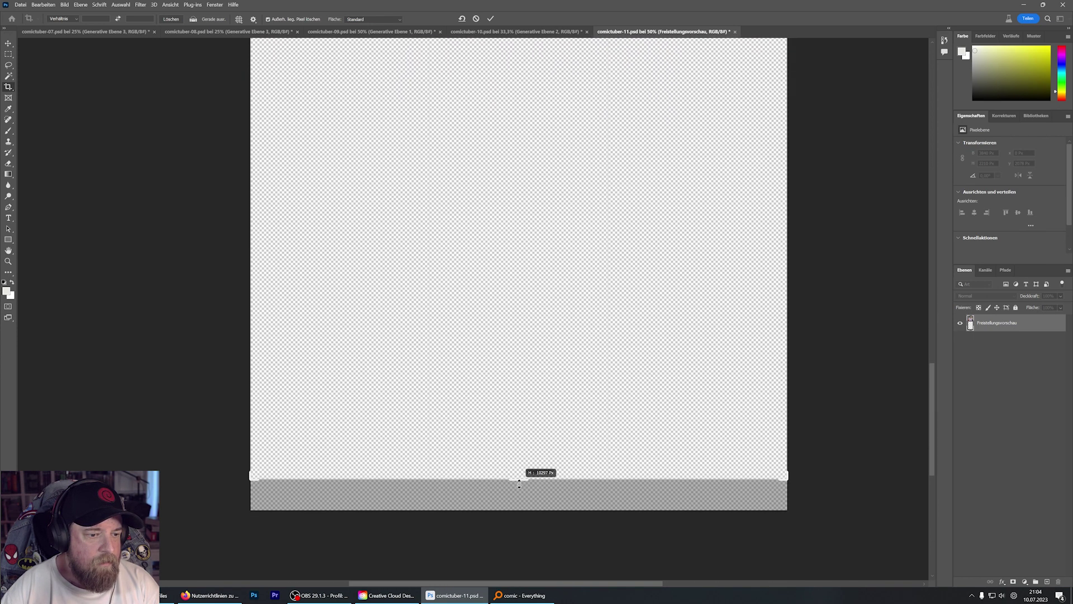
left_click_drag(526, 268, 516, 452)
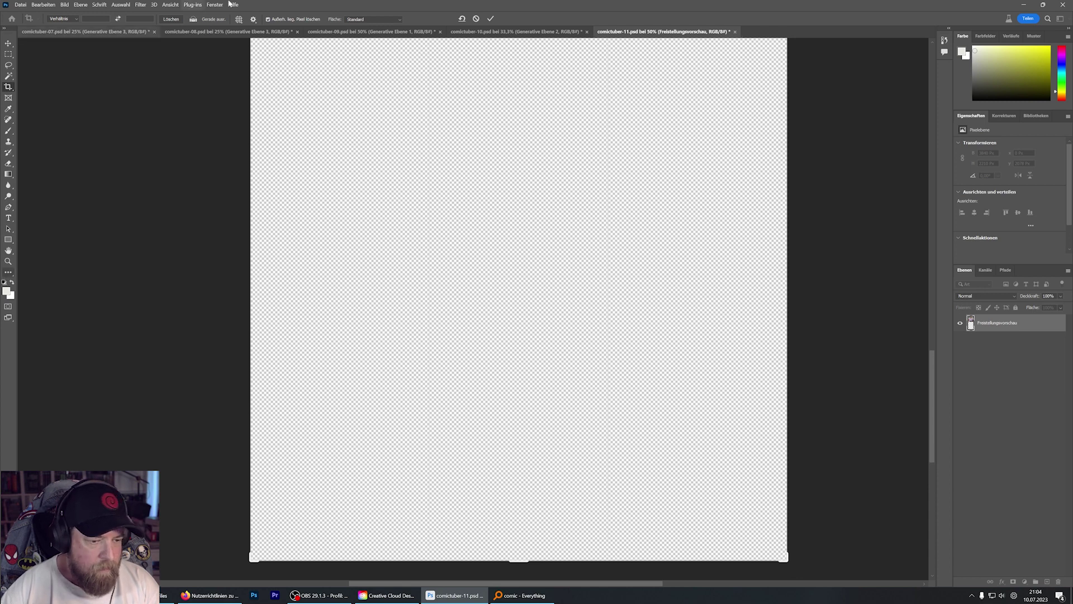
key("Return")
left_click(8, 261)
left_click(498, 304, "alt")
left_click_drag(553, 263, 573, 470)
left_click(573, 470, "alt")
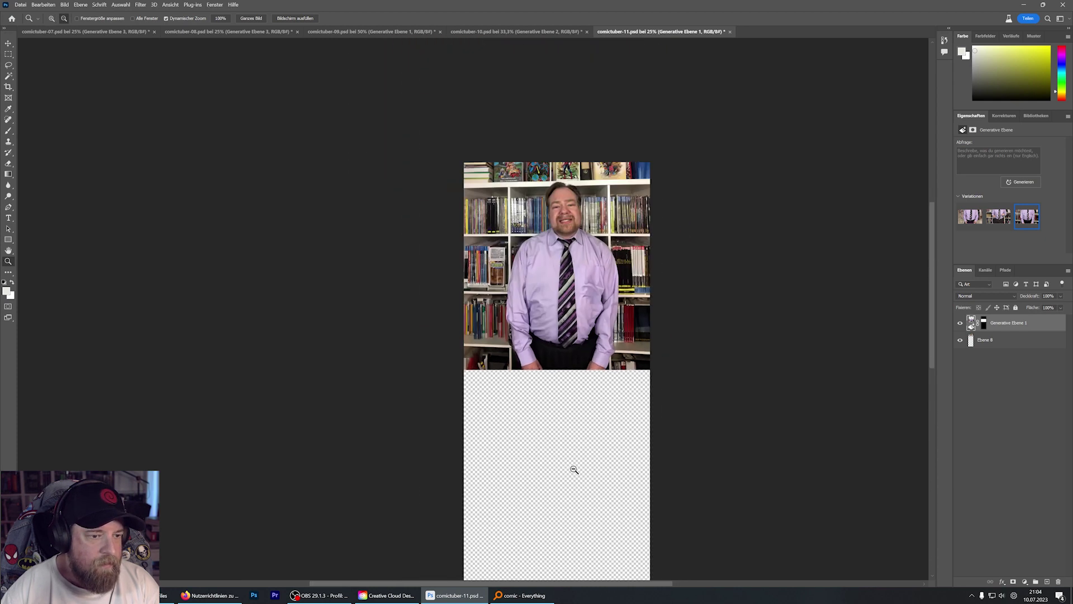
- Extend the canvas slightly further downward with the Crop tool
key("c")
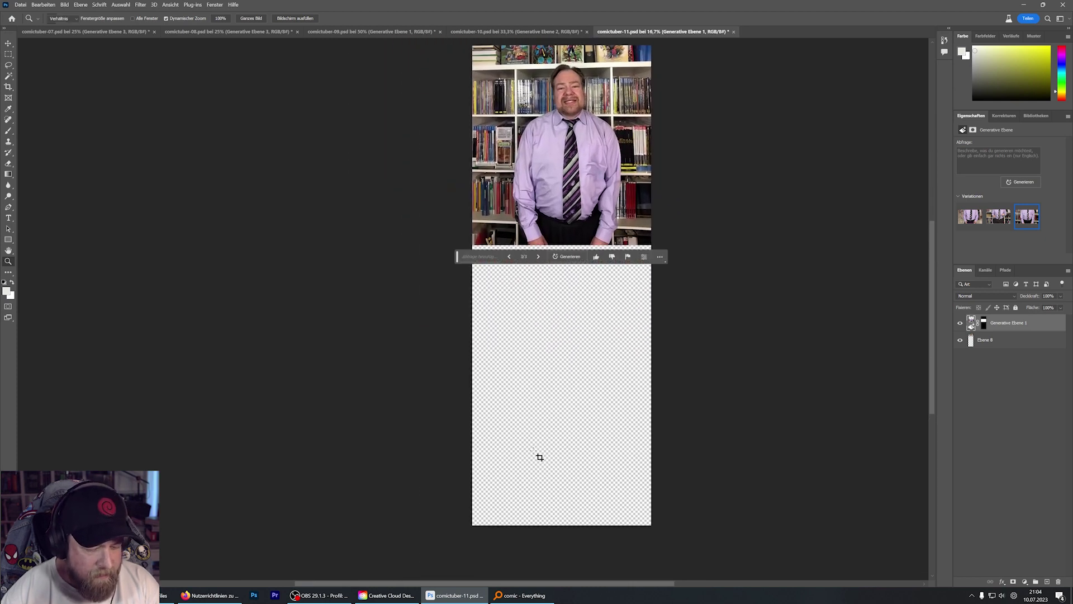
left_click_drag(561, 524, 561, 471)
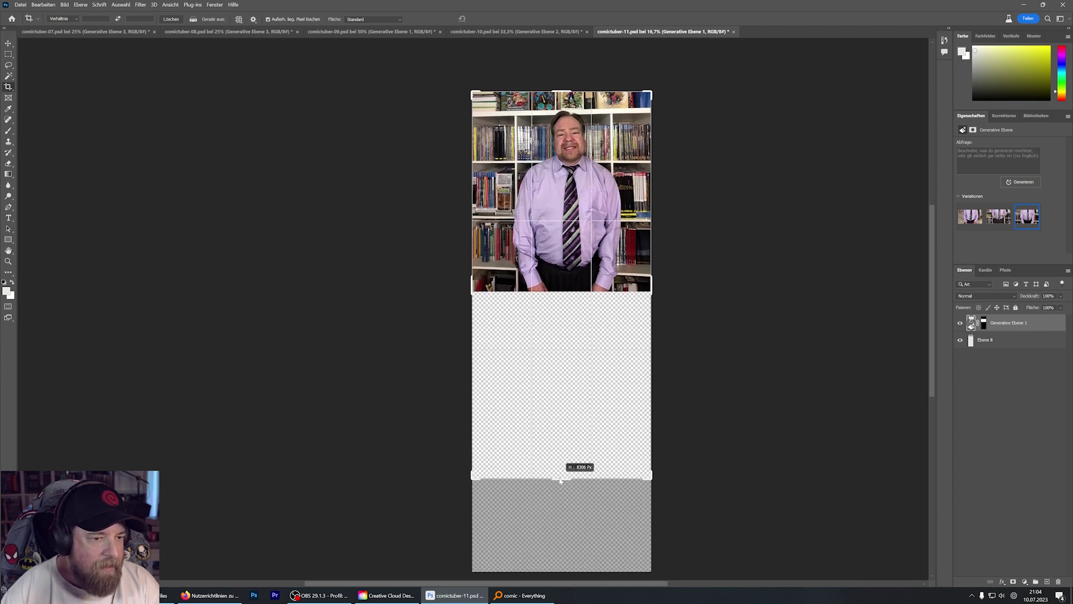
left_click_drag(561, 471, 560, 474)
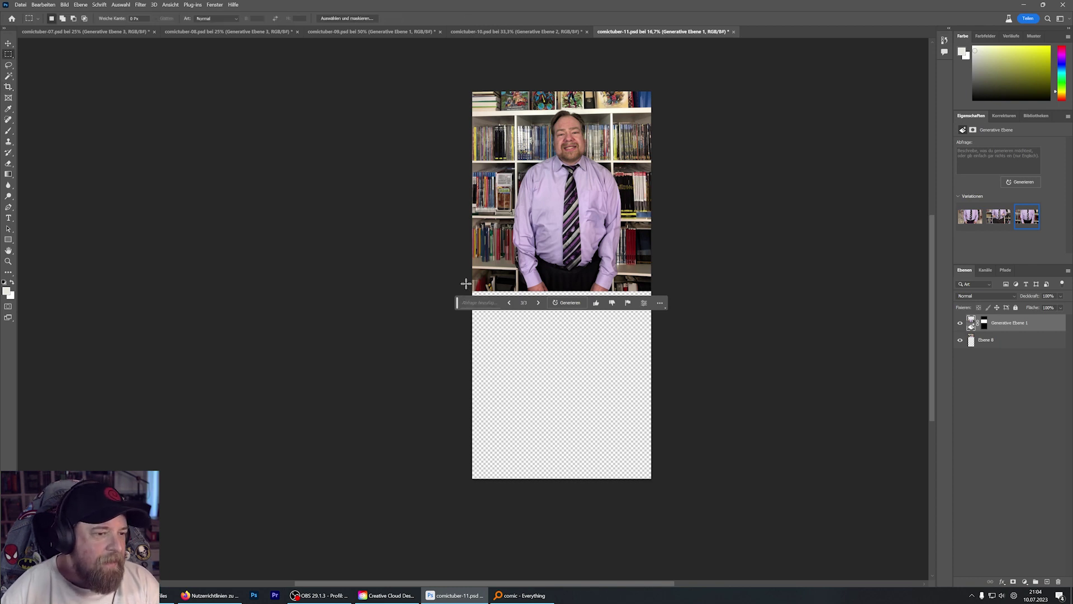
- Select the empty bottom area and run Generative Fill with an empty prompt
left_click_drag(466, 285, 656, 493)
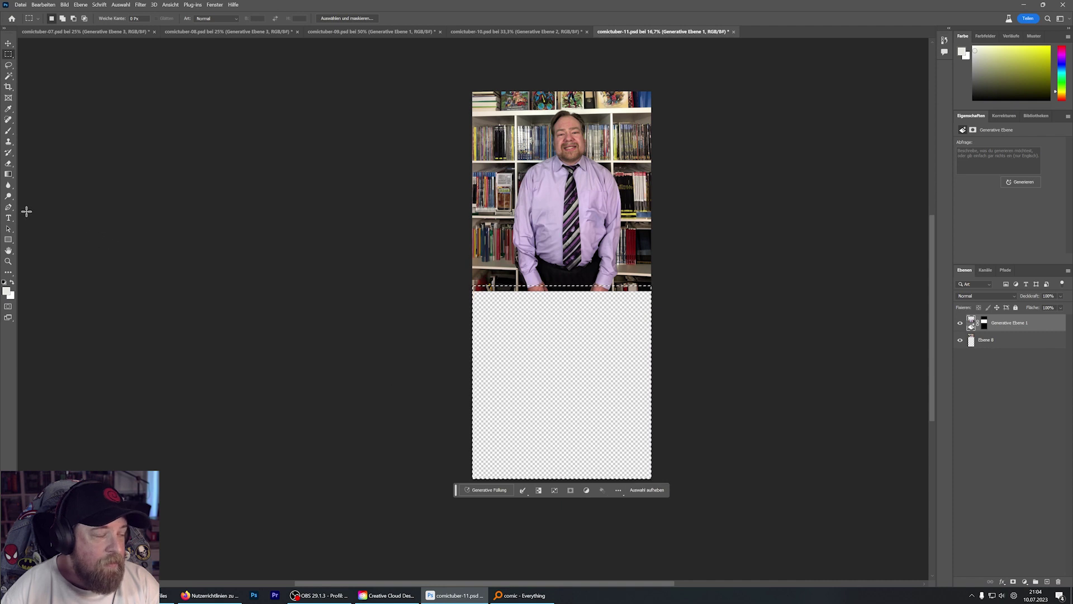
left_click(487, 490)
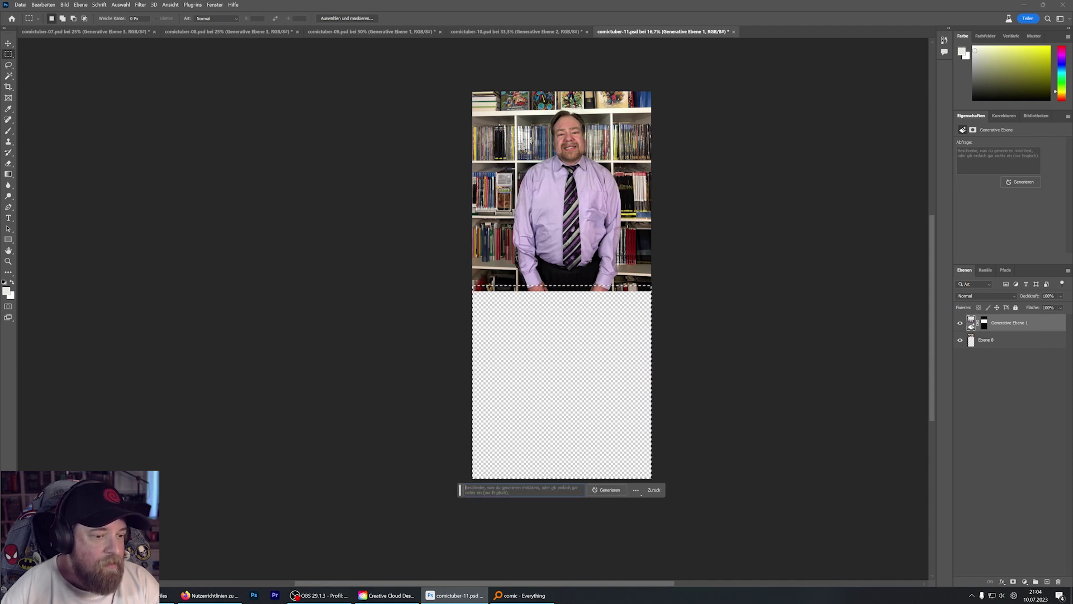
left_click(607, 491)
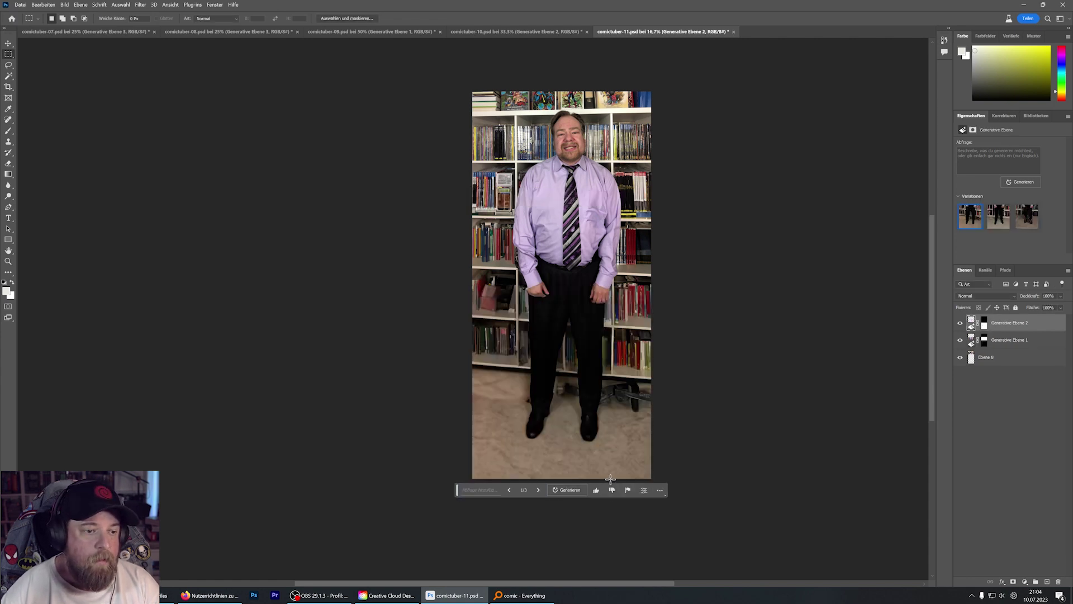
- Zoom in to inspect the generated legs and shoes, then switch to variation 3/3
key("z")
left_click(627, 285)
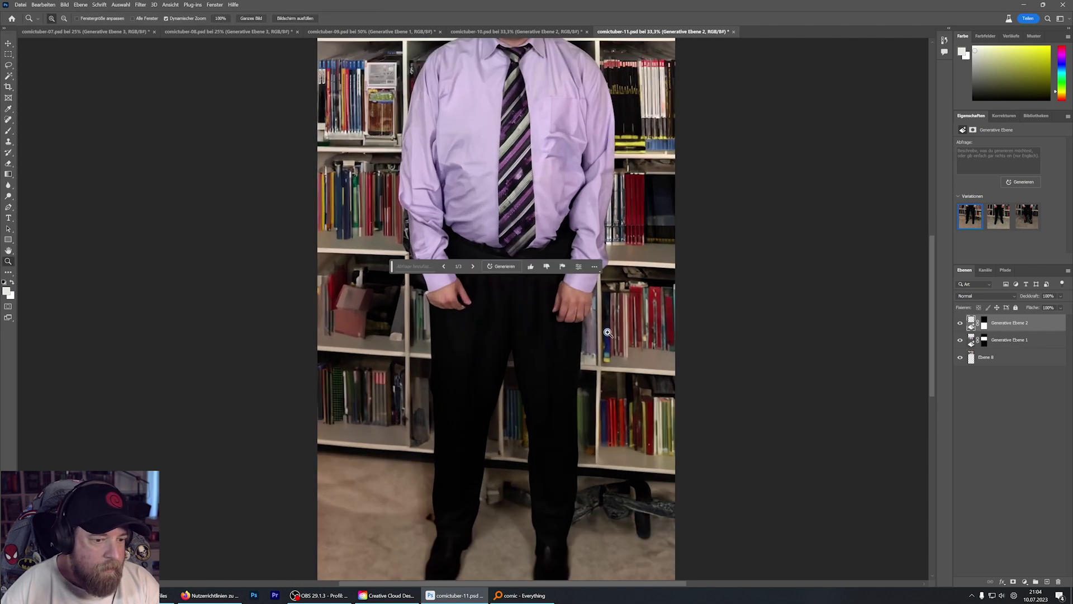
left_click_drag(605, 349, 667, 276)
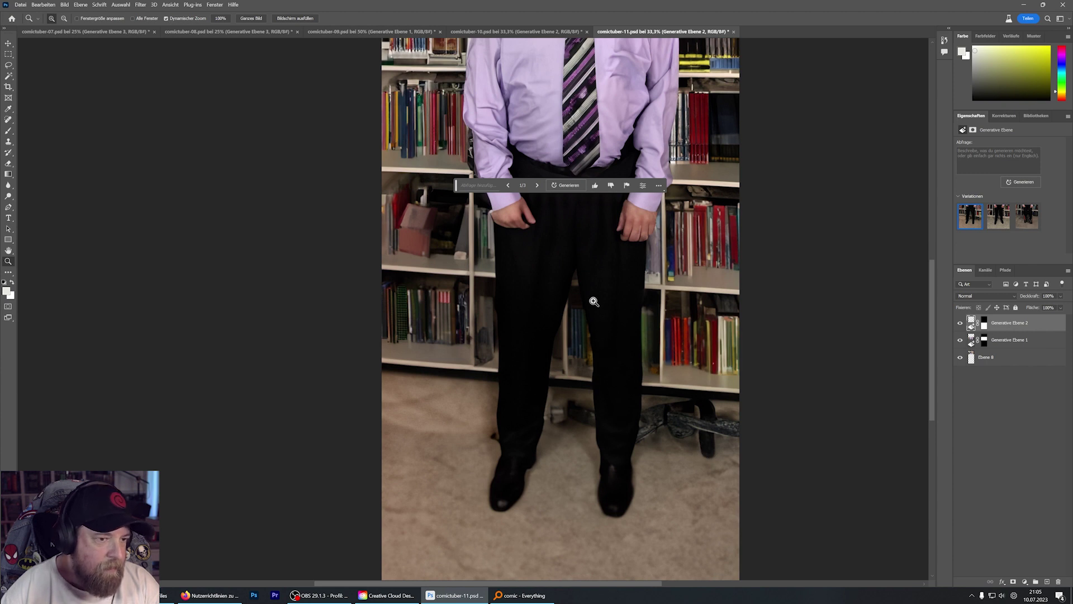
mouse_move(616, 249)
left_mouse_down()
mouse_move(628, 370)
mouse_move(628, 285)
mouse_move(625, 355)
mouse_move(630, 287)
mouse_move(615, 352)
left_mouse_up()
left_click(634, 288, "alt")
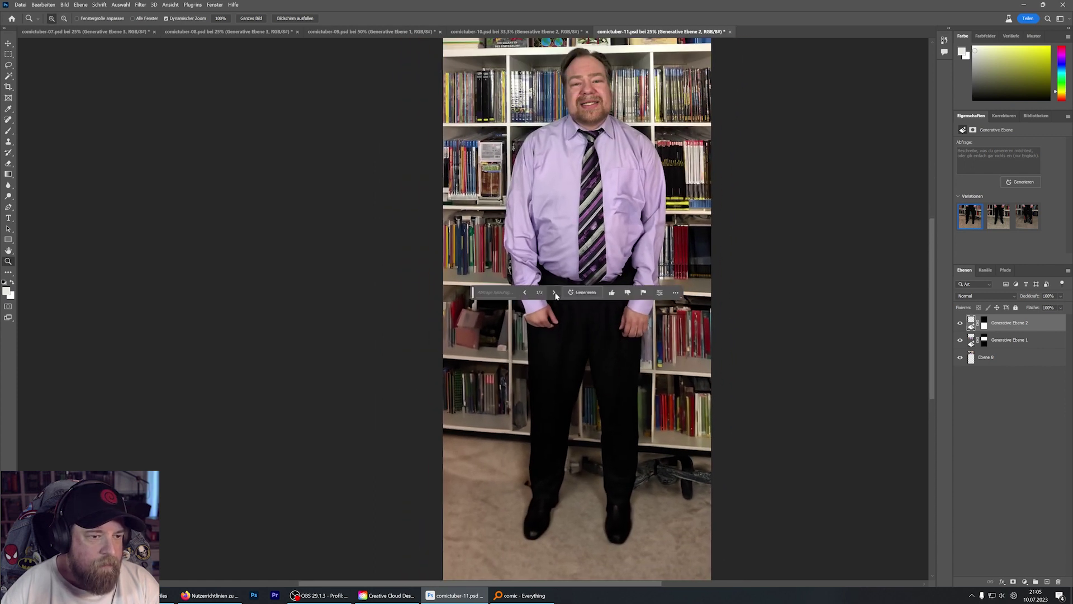
left_click(555, 292)
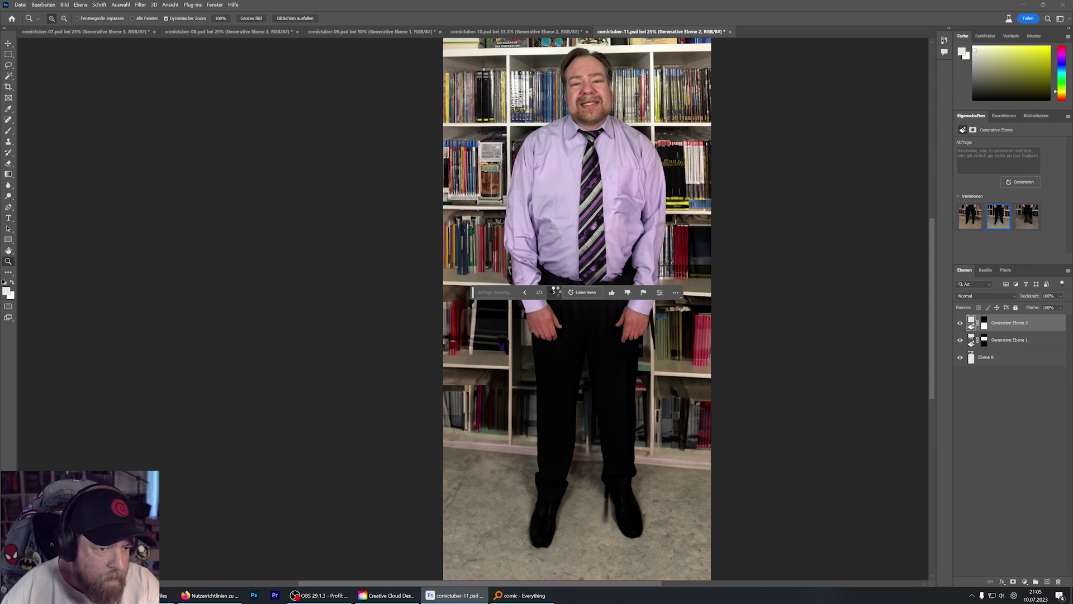
left_click(555, 291)
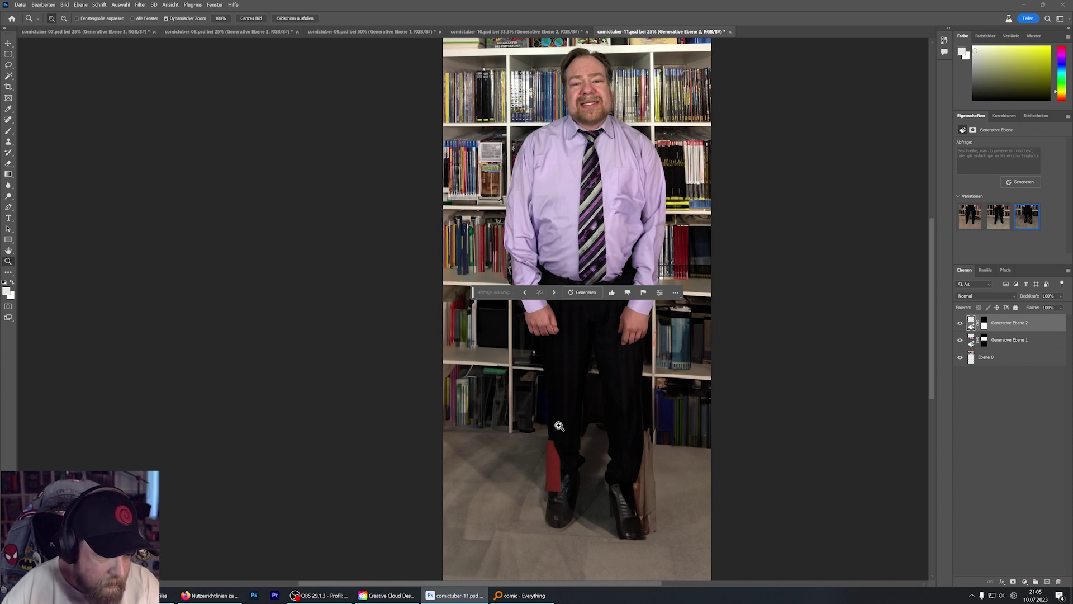
scroll(558, 425, "down", 1)
scroll(581, 442, "down", 1)
scroll(607, 459, "up", 1)
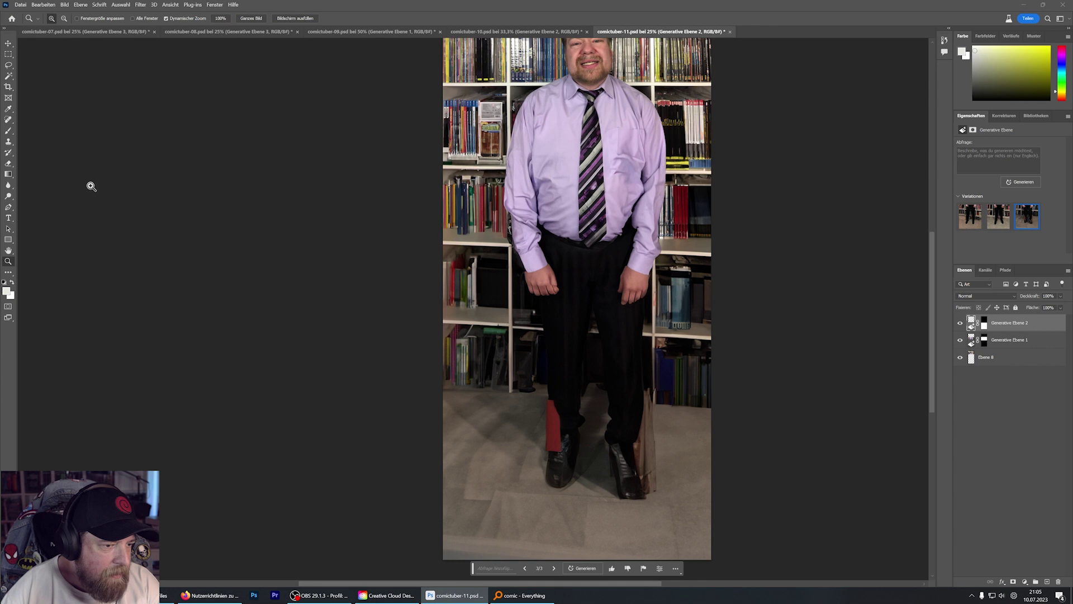
- Select the floor area with a rectangle and Generative Fill it with an empty prompt
left_click(9, 56)
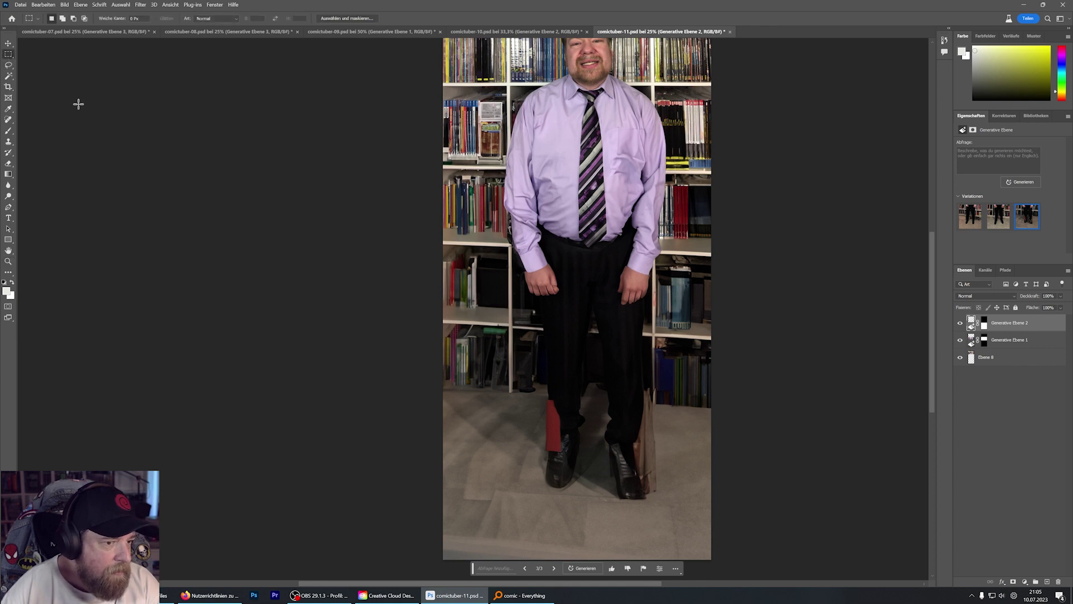
left_click_drag(435, 398, 721, 557)
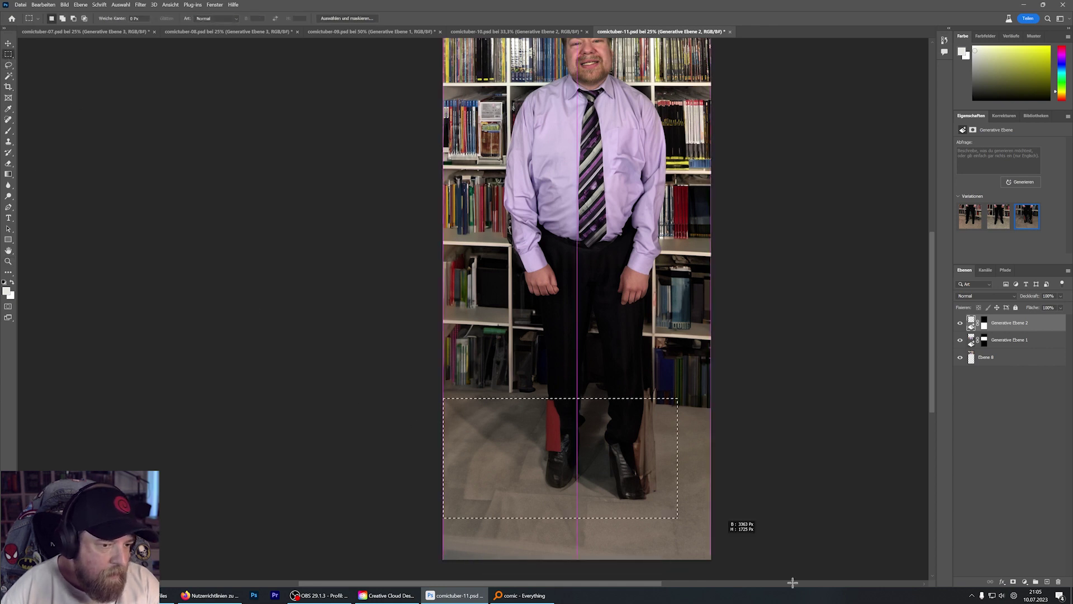
scroll(771, 447, "down", 5)
scroll(797, 395, "up", 2)
scroll(806, 403, "up", 3)
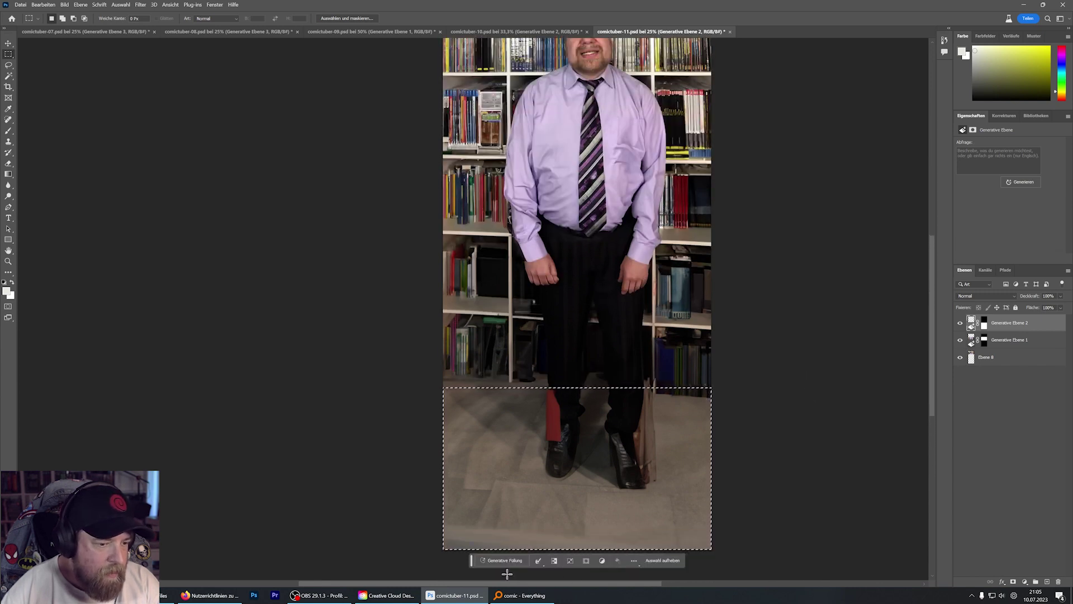
left_click(502, 560)
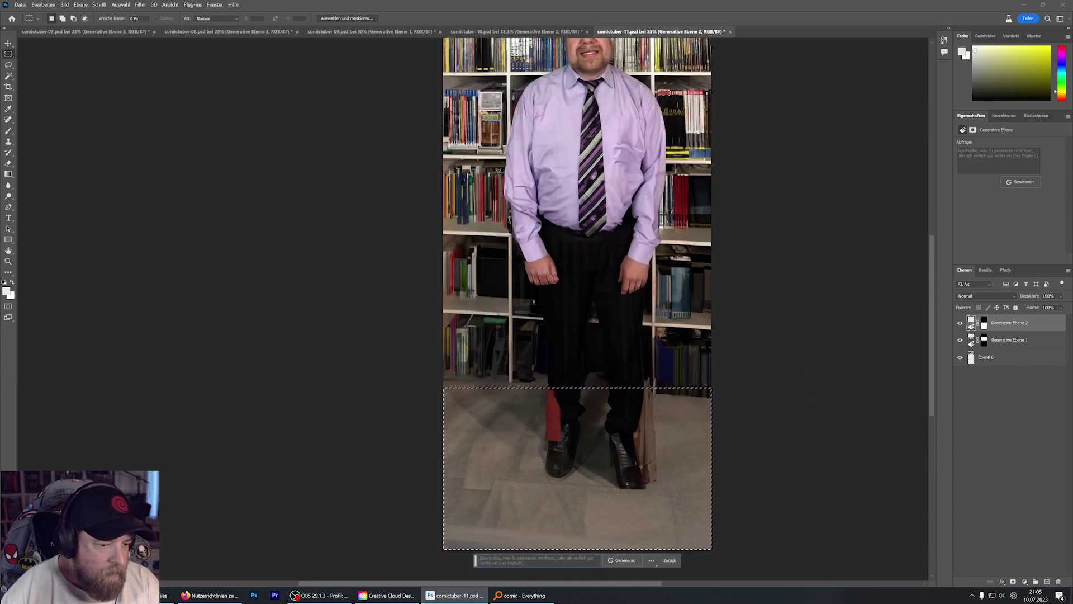
left_click(620, 561)
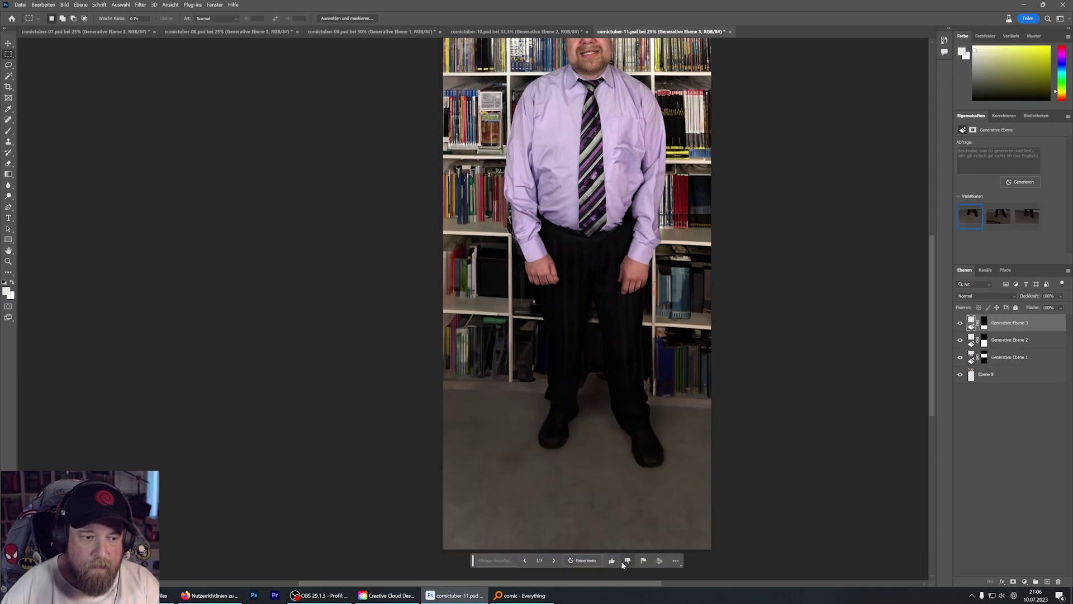
- Preview the second and third floor-and-shoes variations
scroll(682, 451, "down", 1)
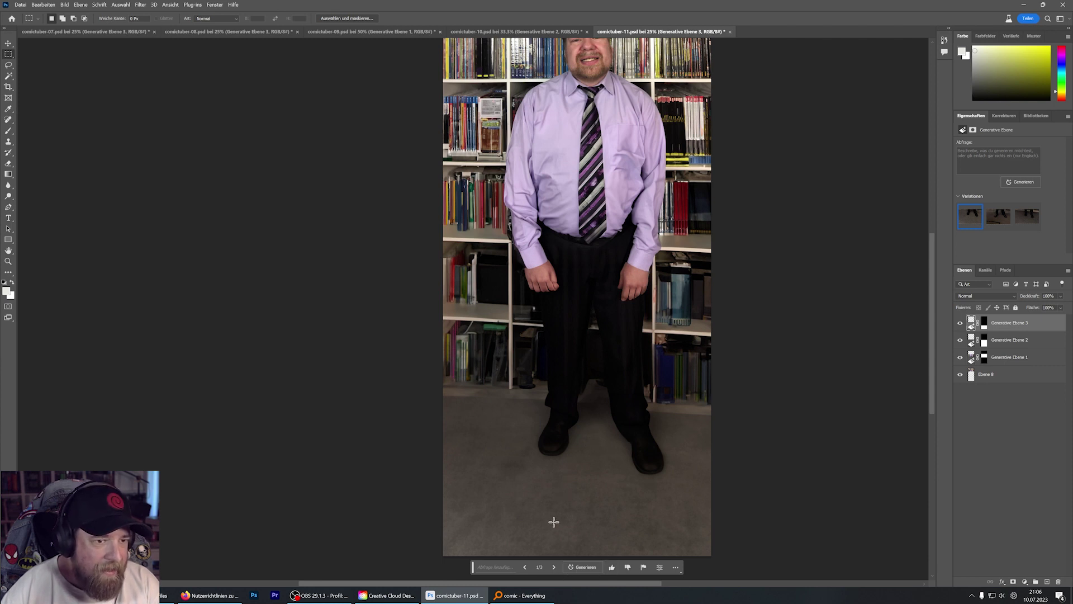
left_click(554, 567)
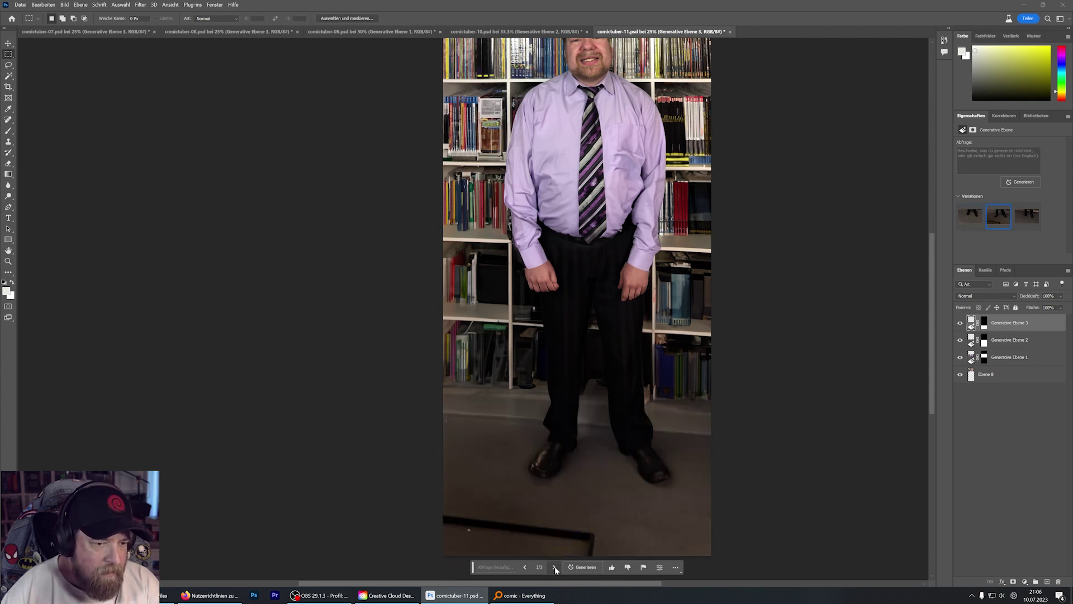
scroll(688, 494, "down", 2)
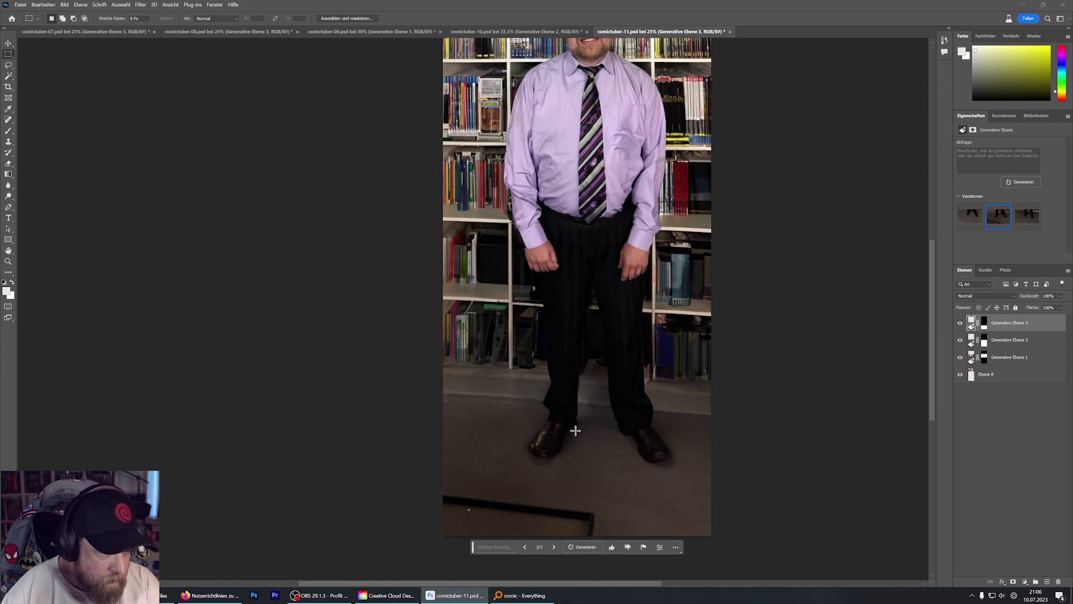
scroll(556, 428, "up", 1)
scroll(556, 428, "down", 2)
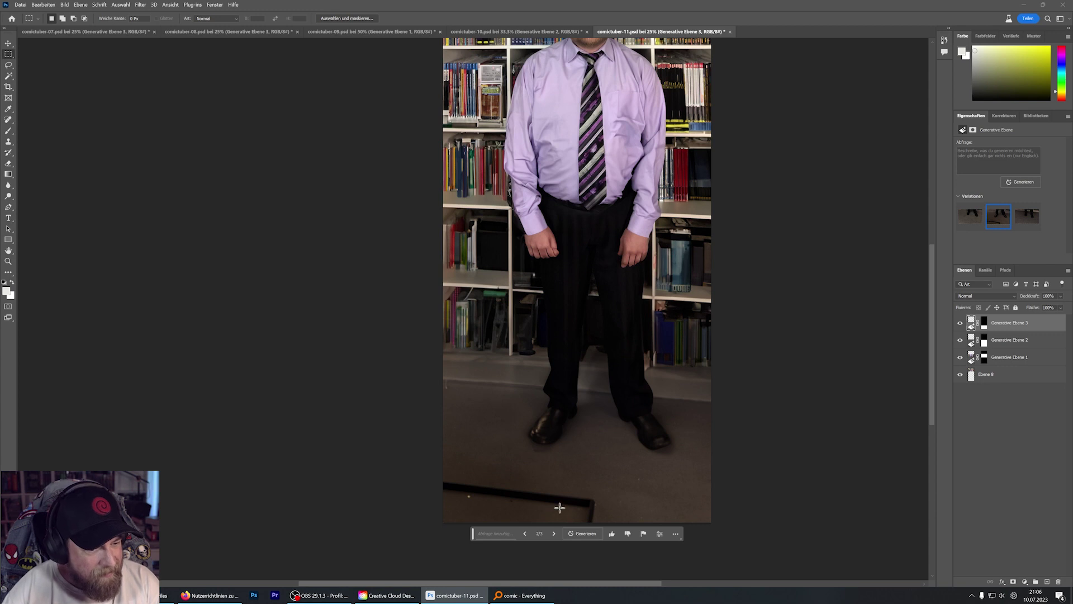
left_click(553, 533)
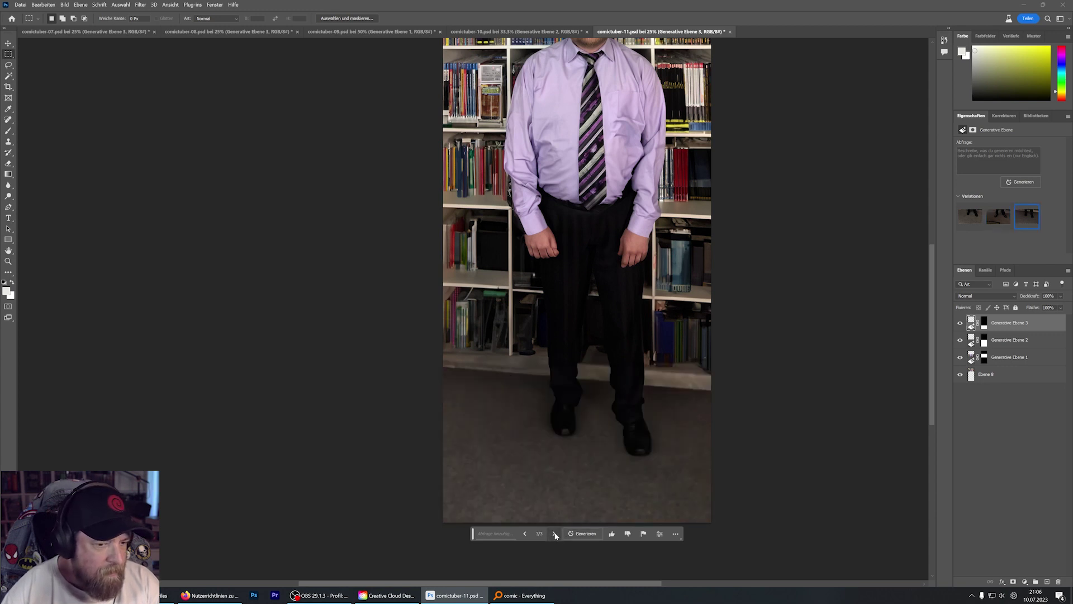
scroll(574, 454, "up", 2)
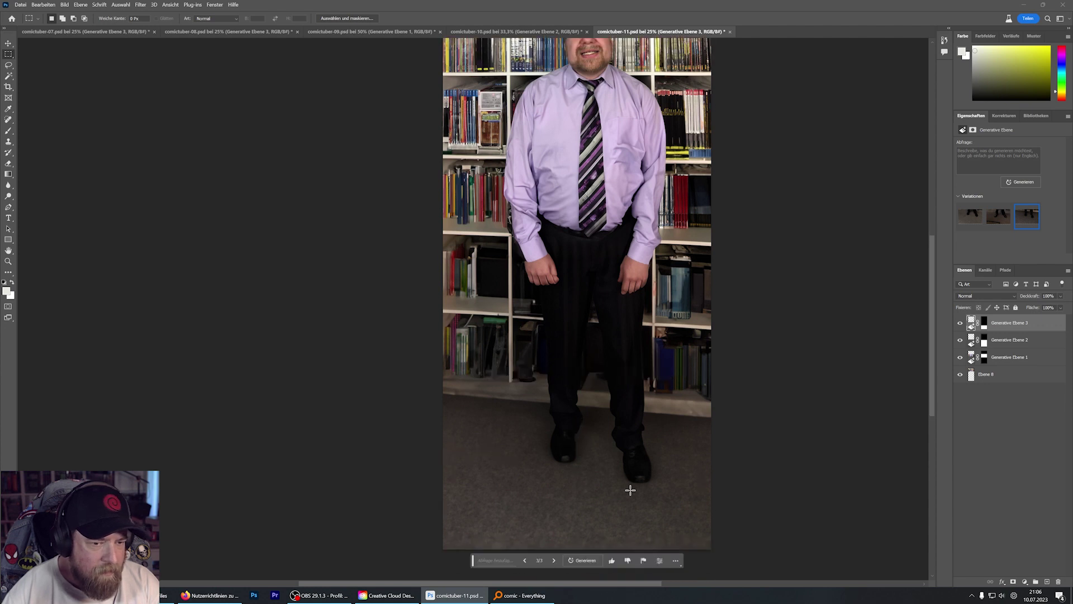
scroll(721, 489, "up", 3)
scroll(722, 489, "down", 2)
scroll(725, 491, "down", 1)
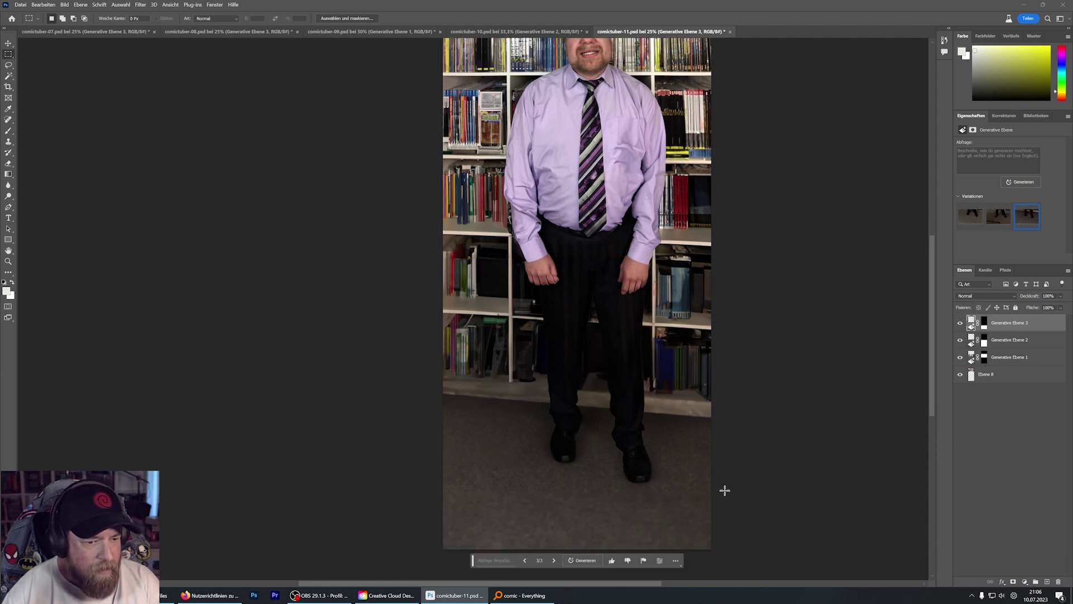
scroll(724, 490, "down", 3)
- Compare all variations again, keep variation 3/3, and zoom out to fit the image
left_click(555, 521)
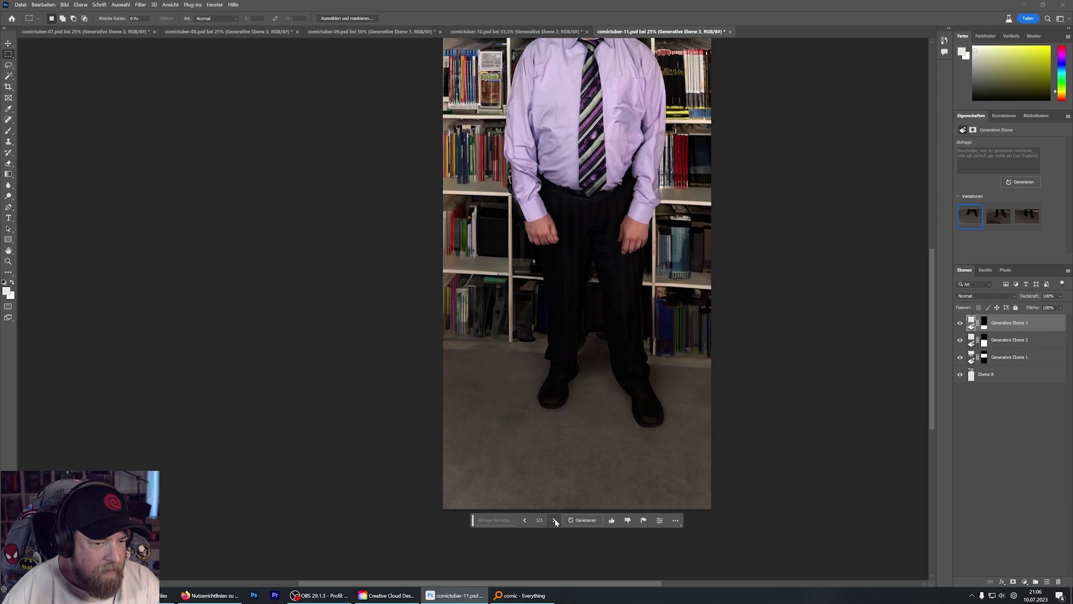
left_click(555, 520)
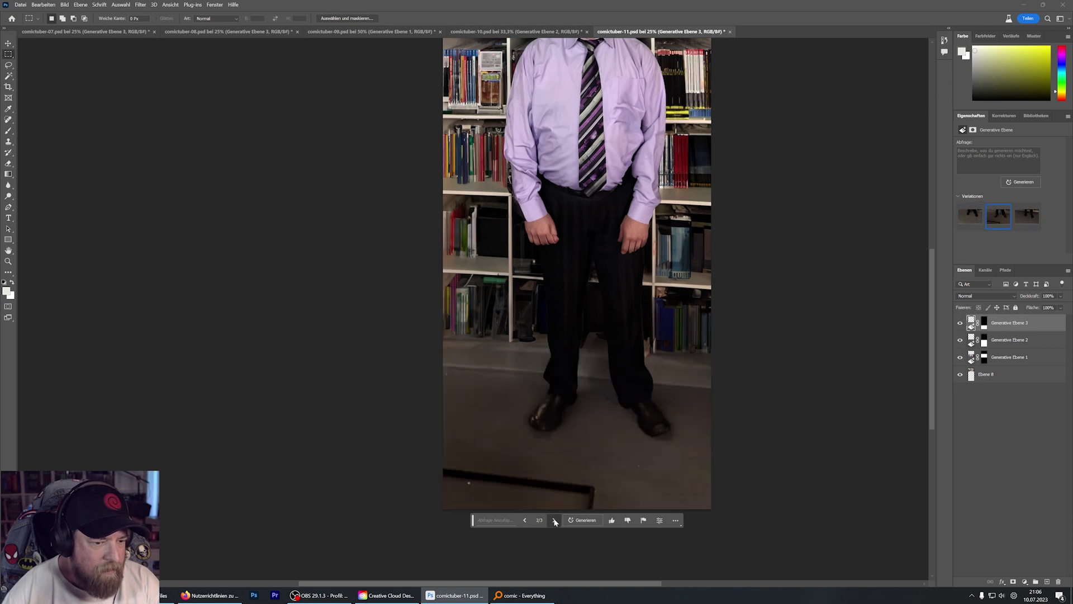
left_click(555, 520)
scroll(670, 401, "up", 2)
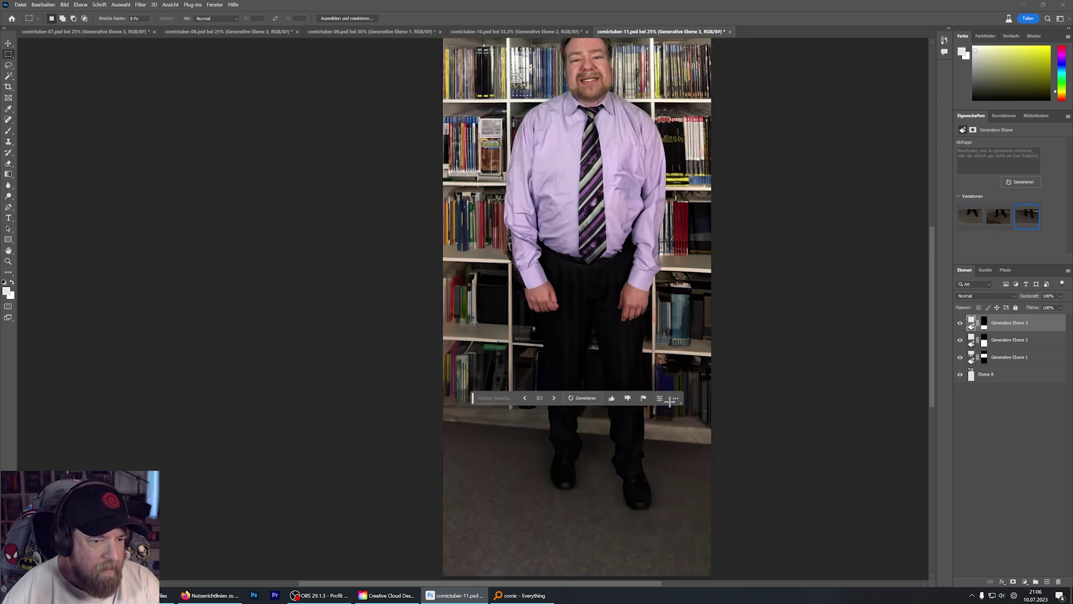
scroll(669, 401, "up", 1)
scroll(670, 401, "up", 1)
scroll(649, 413, "up", 1)
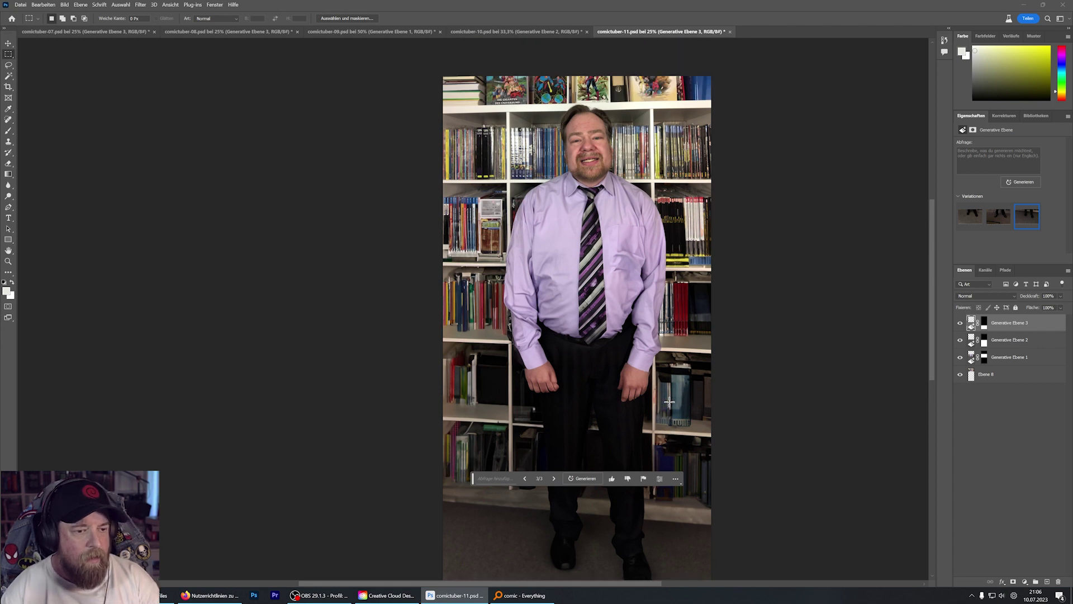
scroll(626, 425, "down", 1)
scroll(605, 438, "down", 1)
left_click(8, 262)
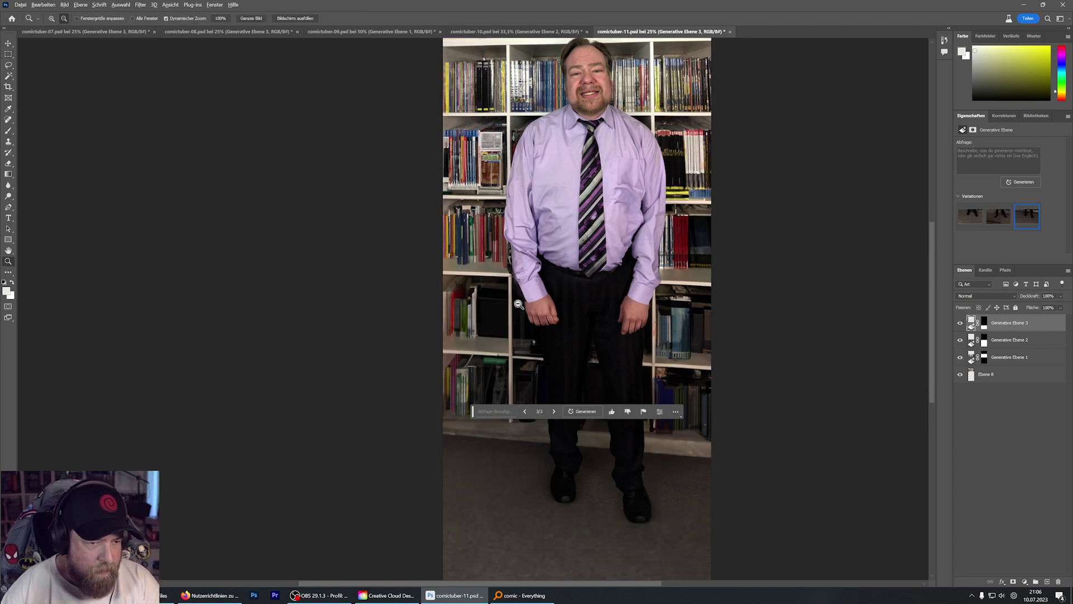
left_click(571, 303, "alt")
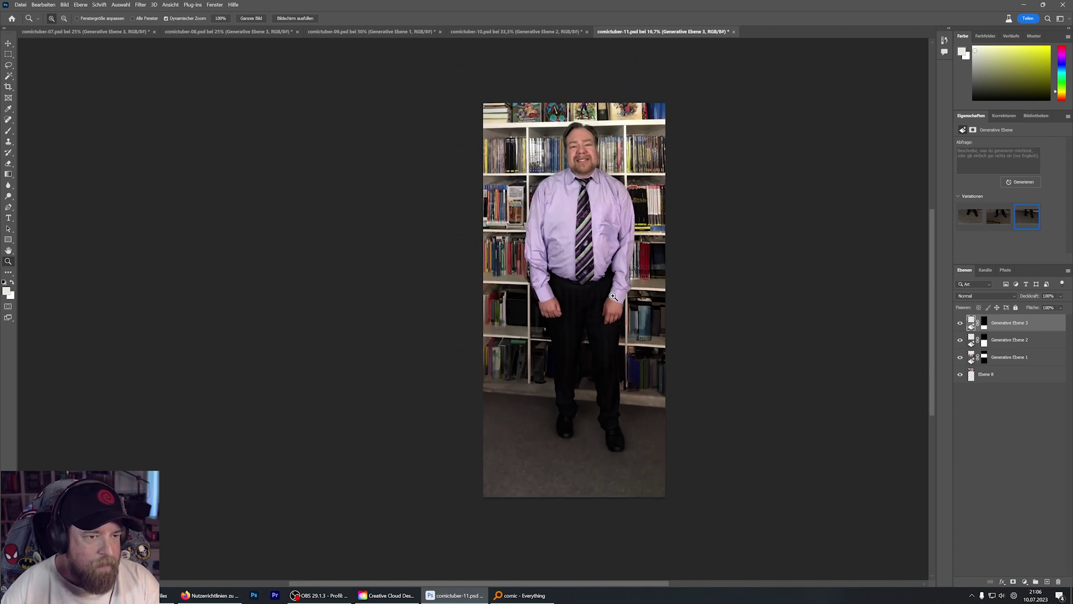
- Zoom in and pan over comictuber-11, then bring comictuber-07 to the front
left_click(613, 296)
left_click_drag(613, 297, 627, 349)
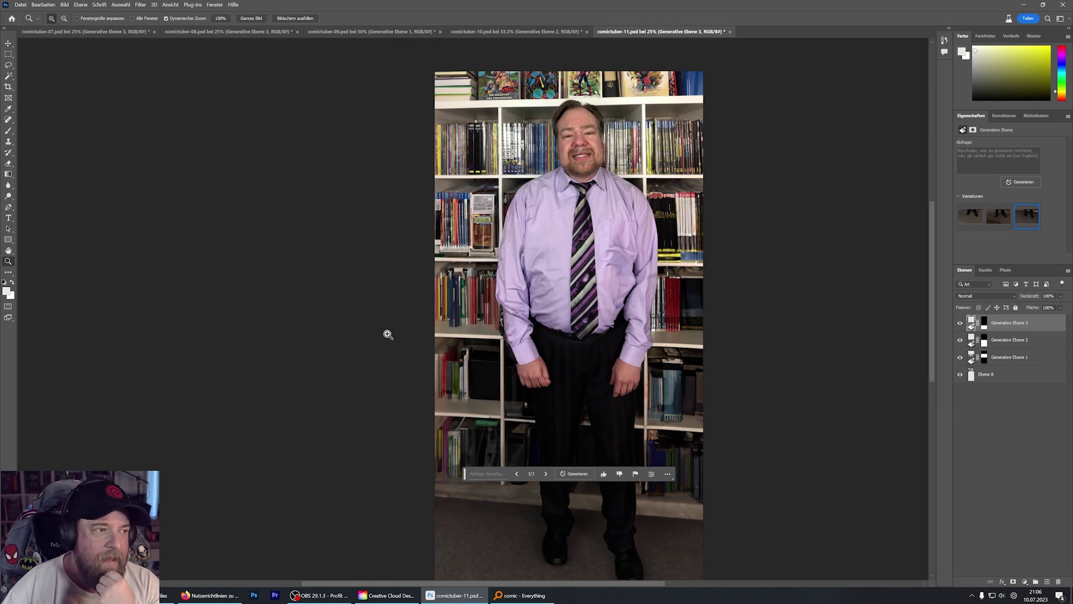
left_click(115, 34)
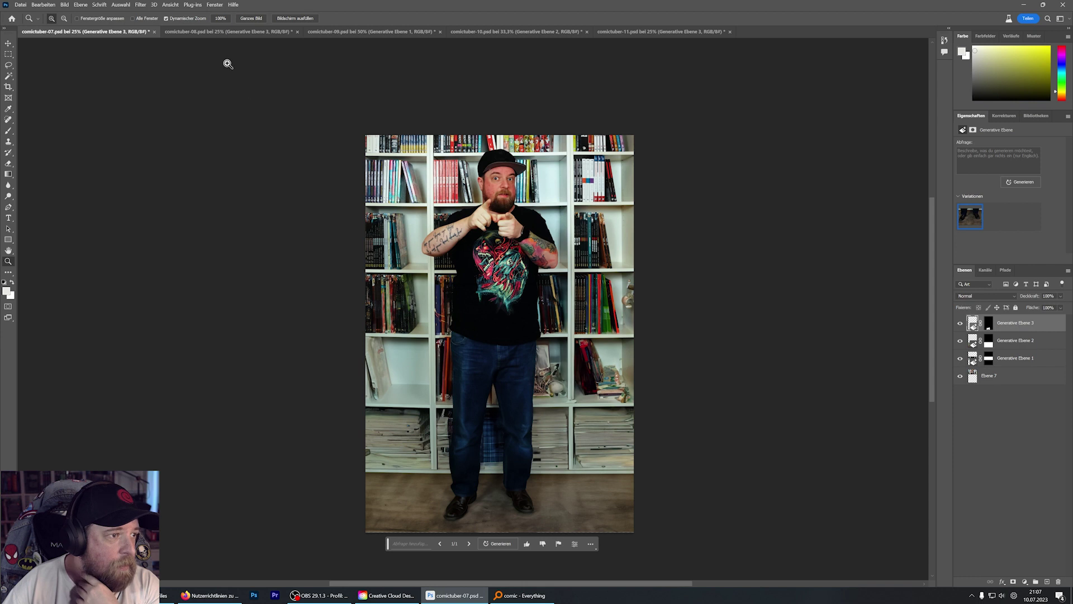
- View comictuber-08, -09 and -10 in turn, then return to comictuber-11
left_click(210, 34)
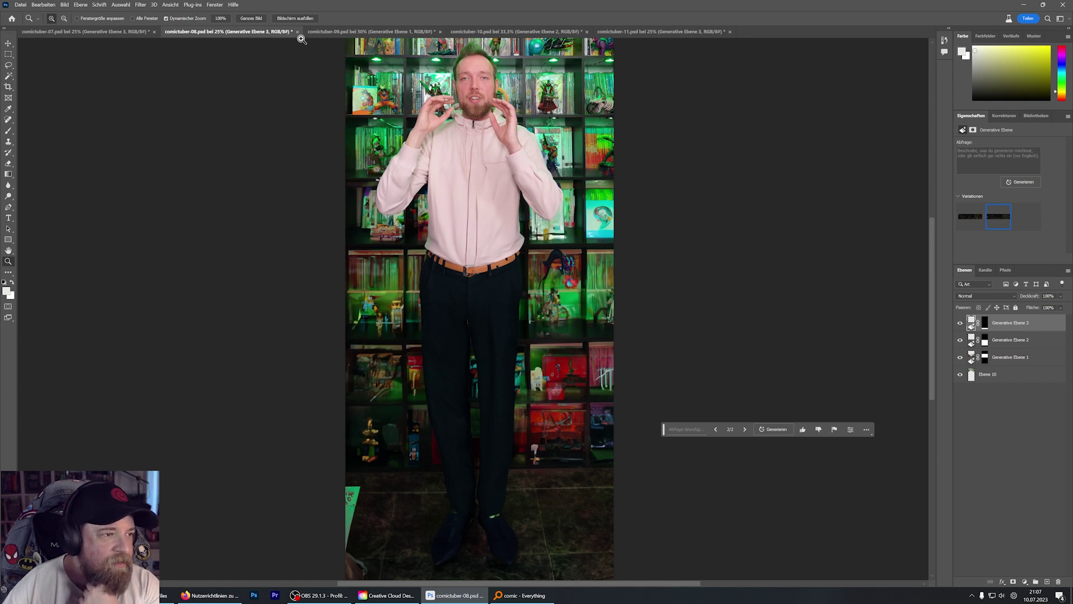
left_click(336, 32)
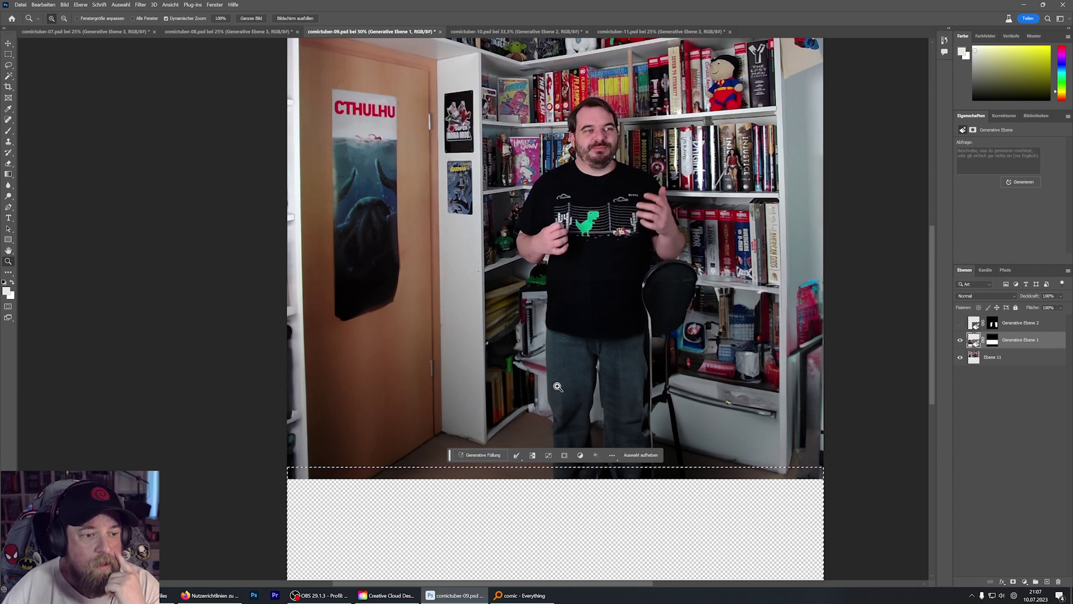
left_click(536, 32)
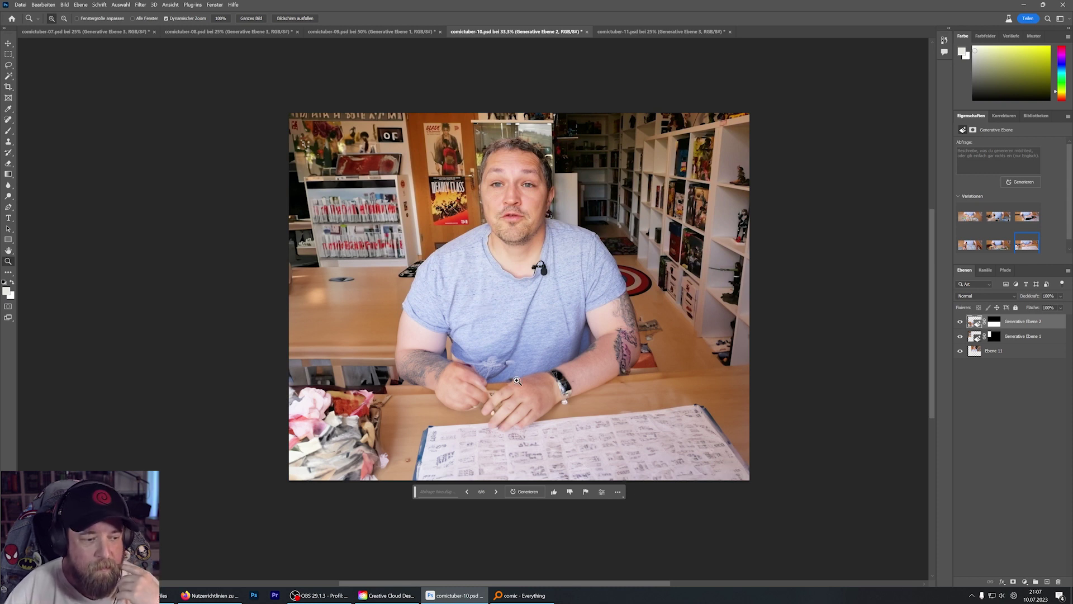
left_click(669, 35)
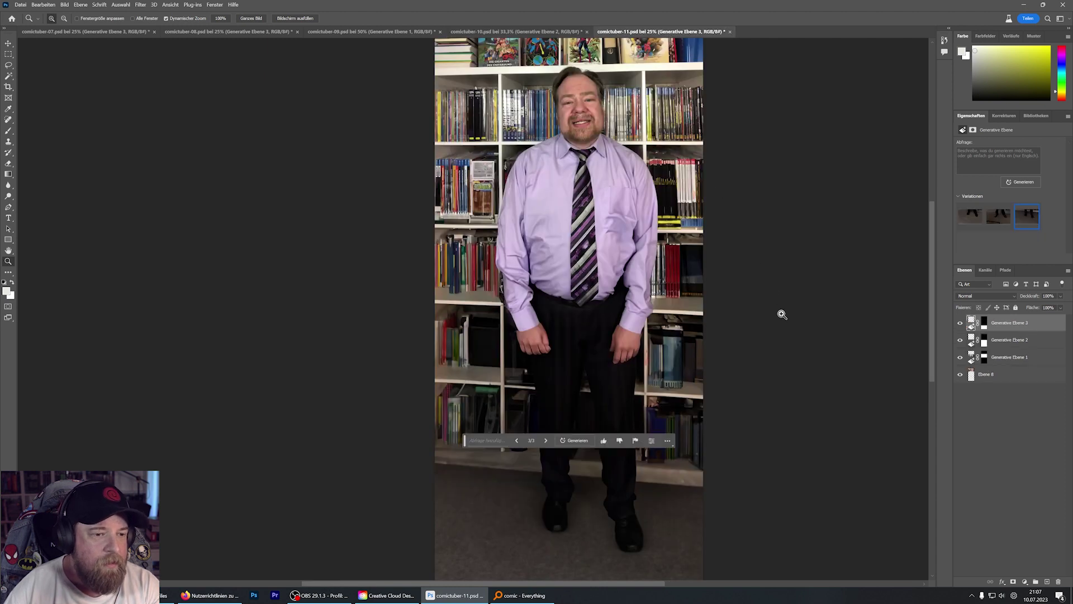